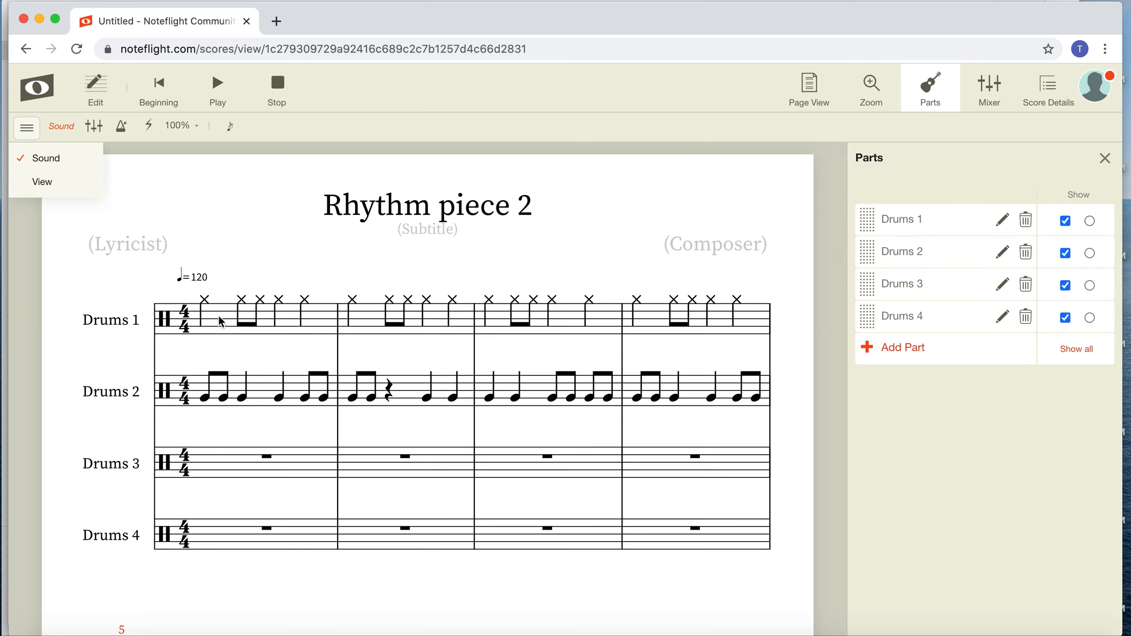
# Rename the Drums 1 part to Hi Hat.
pyautogui.click(205, 305)
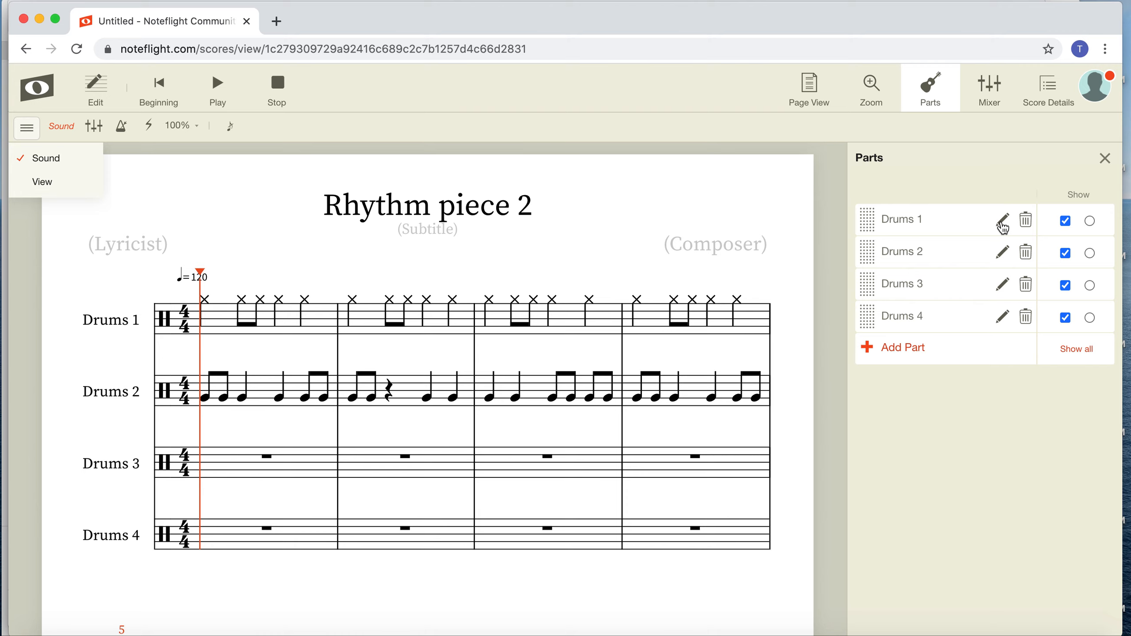
pyautogui.click(1003, 220)
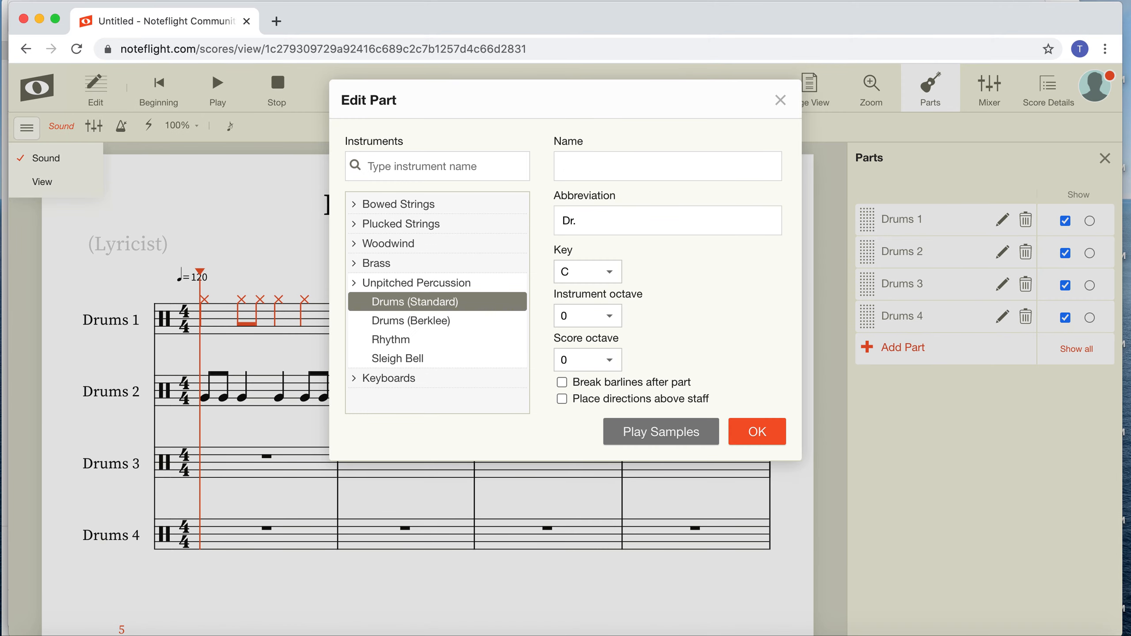
pyautogui.write('Hi Hat')
pyautogui.click(757, 431)
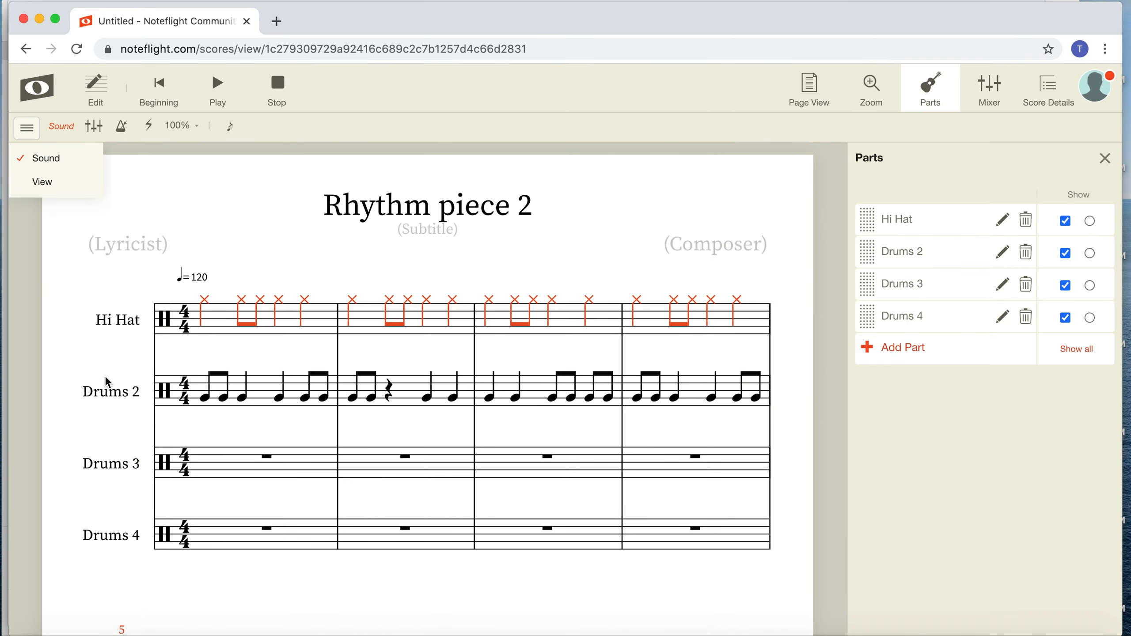
# Rename the Drums 2 part to Low Tom.
pyautogui.click(1003, 253)
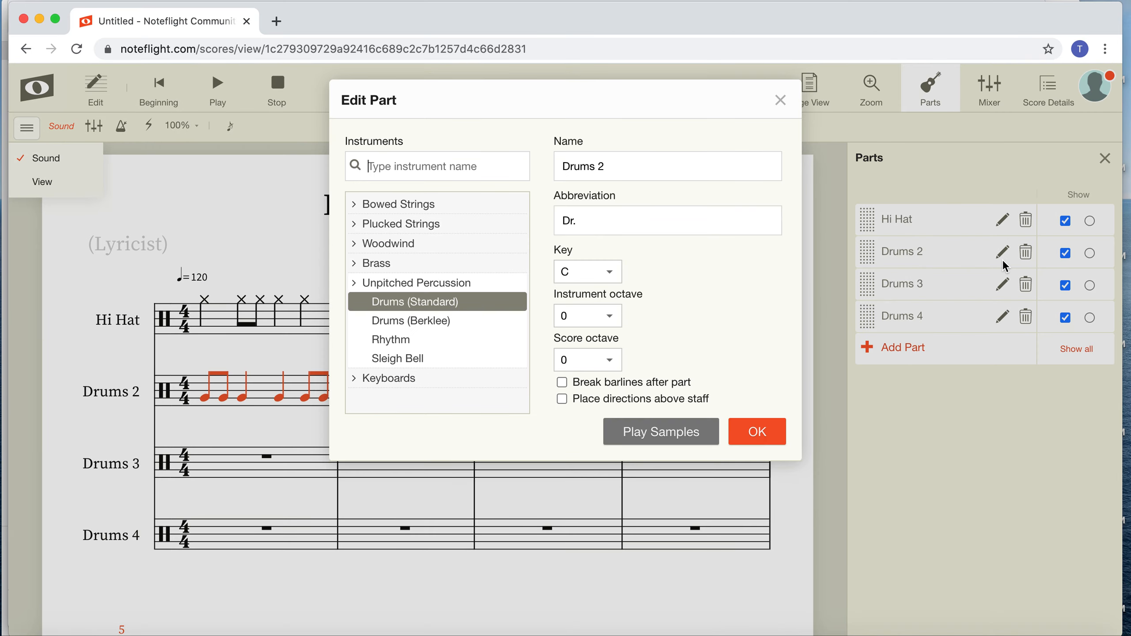
pyautogui.tripleClick(637, 159)
pyautogui.write('Low Tom')
pyautogui.press('Return')
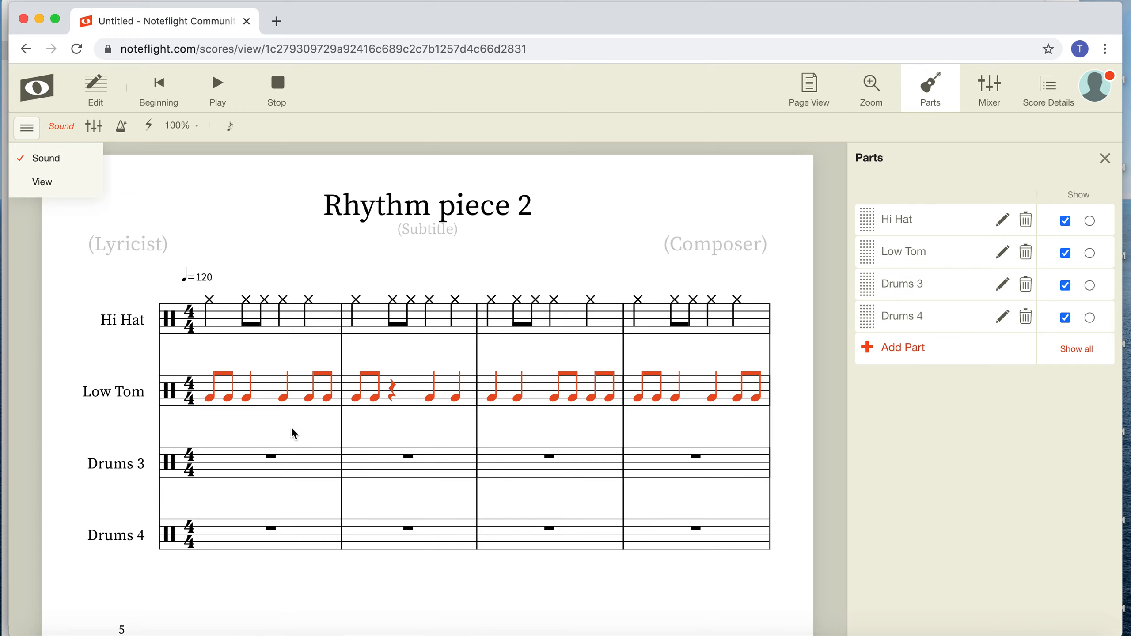
pyautogui.click(283, 444)
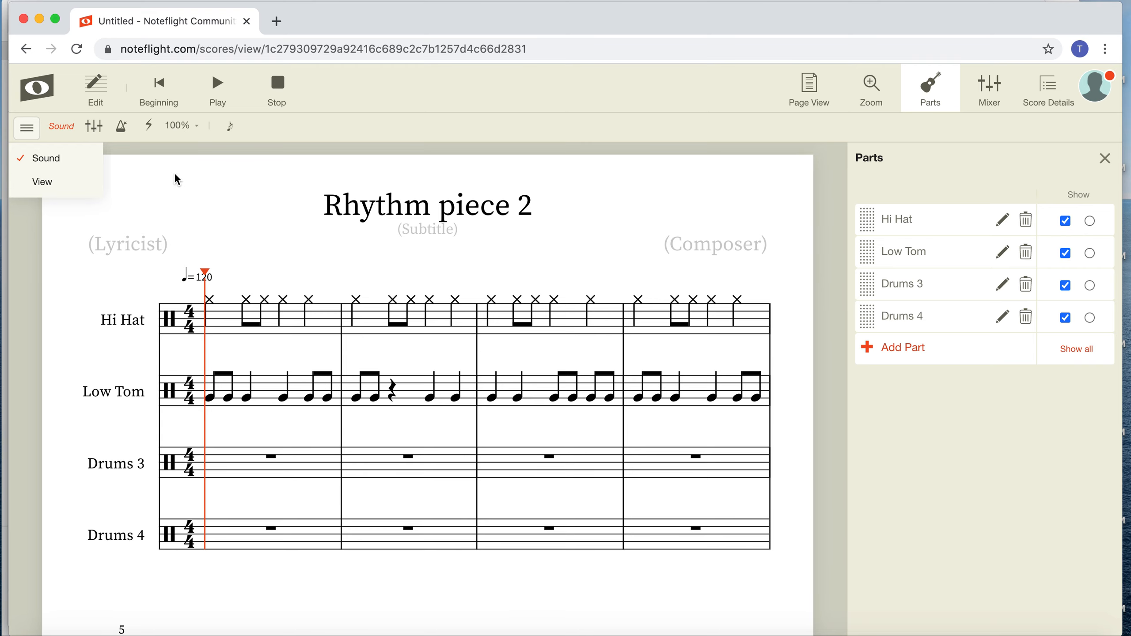
# Return to score editing and enter a quarter note on beat 1 of measure 1 in the Drums 3 staff.
pyautogui.click(273, 90)
pyautogui.click(276, 320)
pyautogui.doubleClick(236, 490)
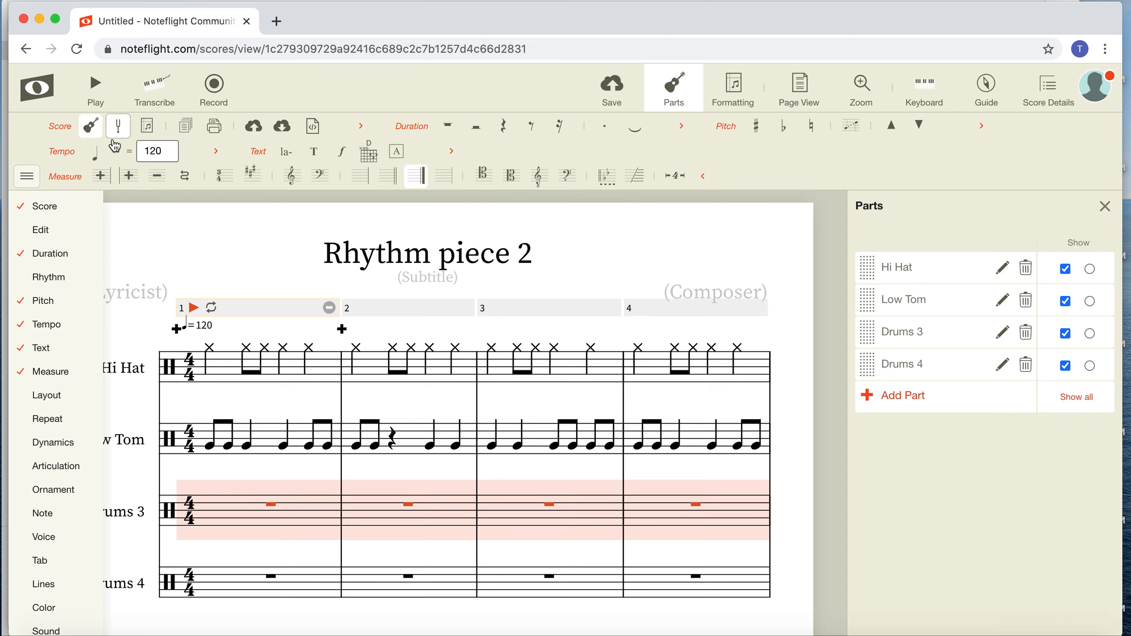
pyautogui.click(210, 525)
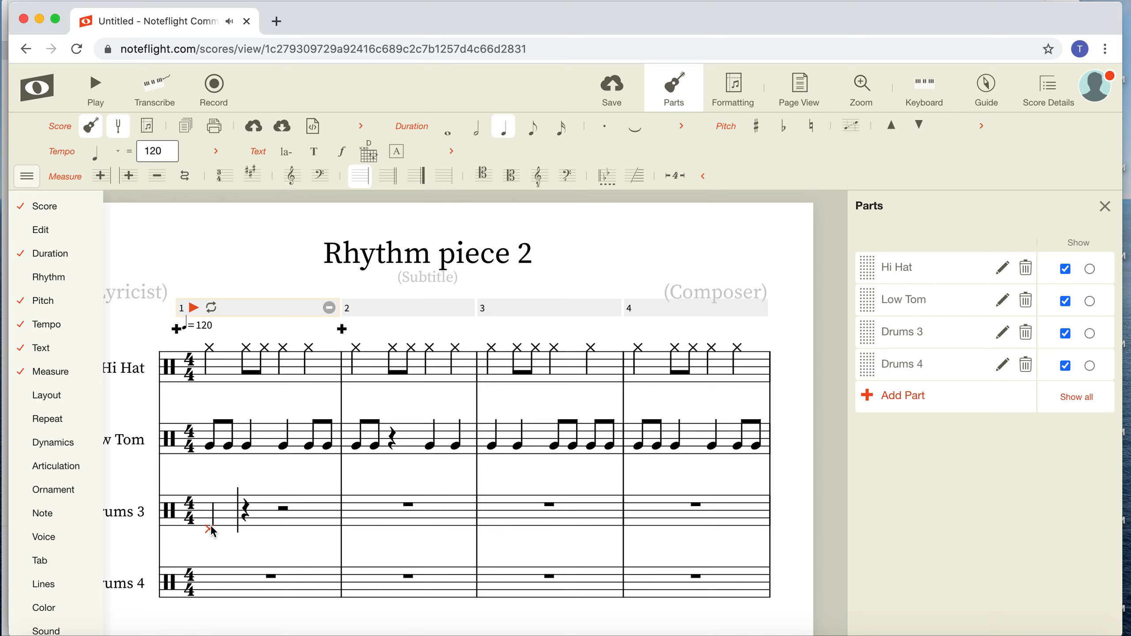
# Raise the first Drums 3 note in measure 1 to the third space of the staff for a snare sound.
pyautogui.click(213, 532)
pyautogui.click(212, 530)
pyautogui.press('Up')
pyautogui.press('Up')
pyautogui.press('Up')
pyautogui.press('Up')
pyautogui.press('Up')
pyautogui.press('Up')
pyautogui.press('Up')
pyautogui.press('Up')
pyautogui.press('Up')
pyautogui.press('Down')
pyautogui.press('Down')
pyautogui.press('Down')
pyautogui.click(283, 559)
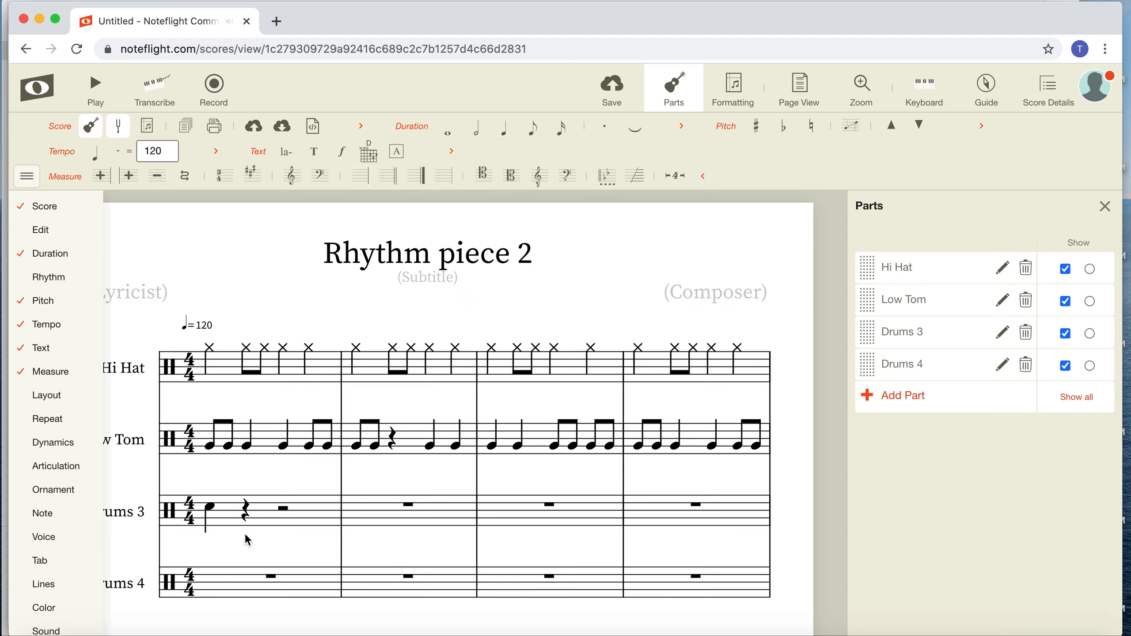
# Copy measure 1 of the Drums 3 staff into measure 2.
pyautogui.click(91, 206)
pyautogui.click(322, 494)
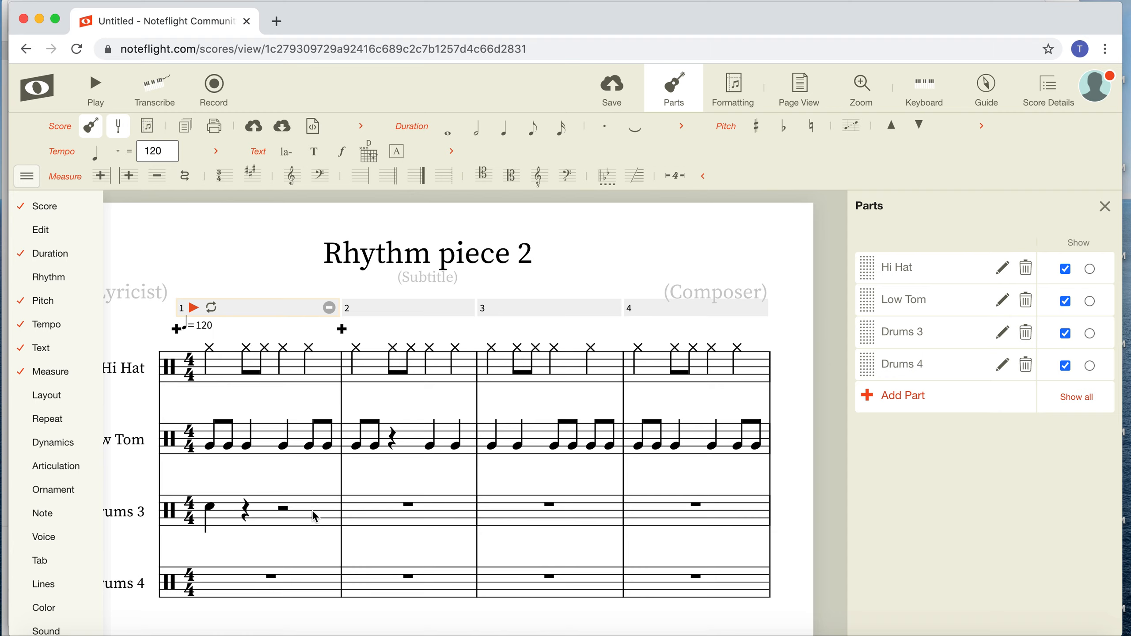
pyautogui.click(223, 528)
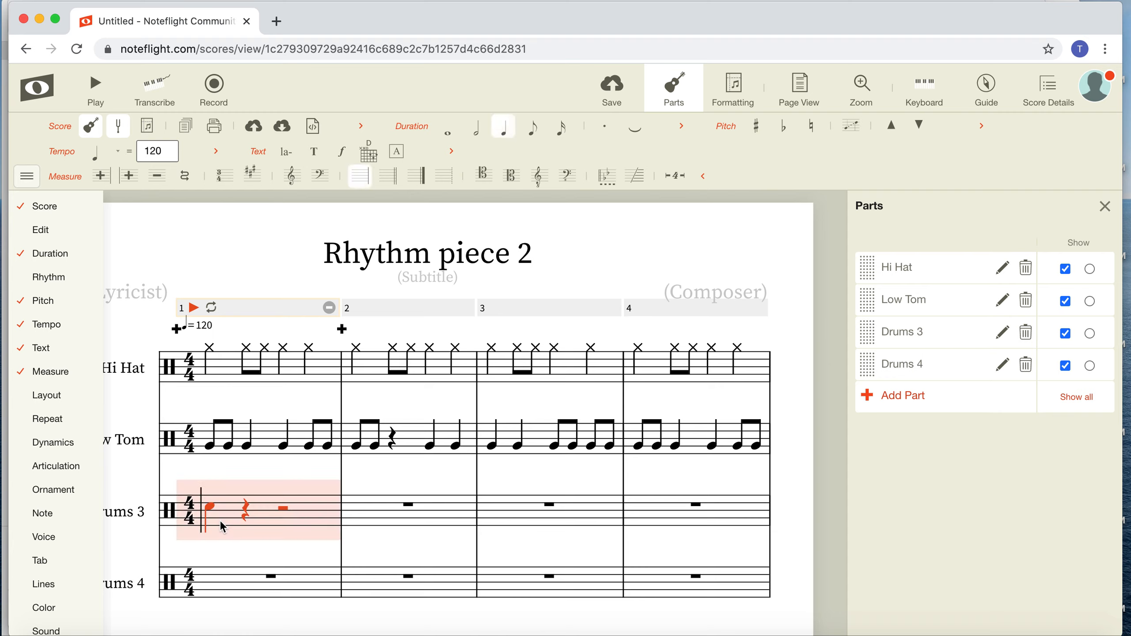
pyautogui.click(377, 517)
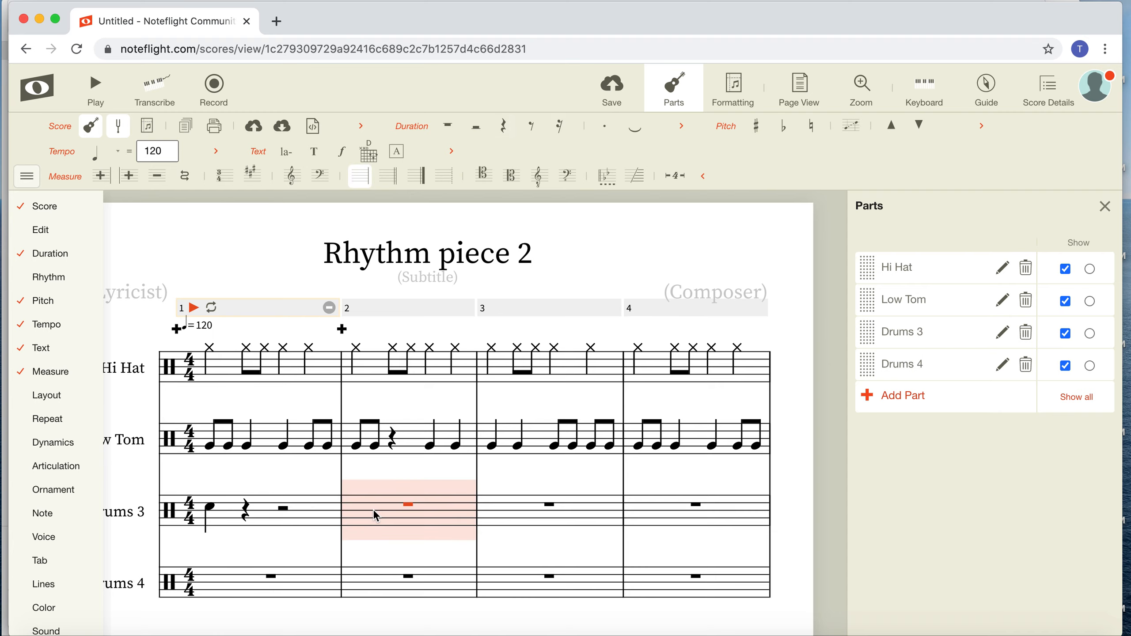
pyautogui.hotkey('ctrl', 'v')
pyautogui.click(238, 485)
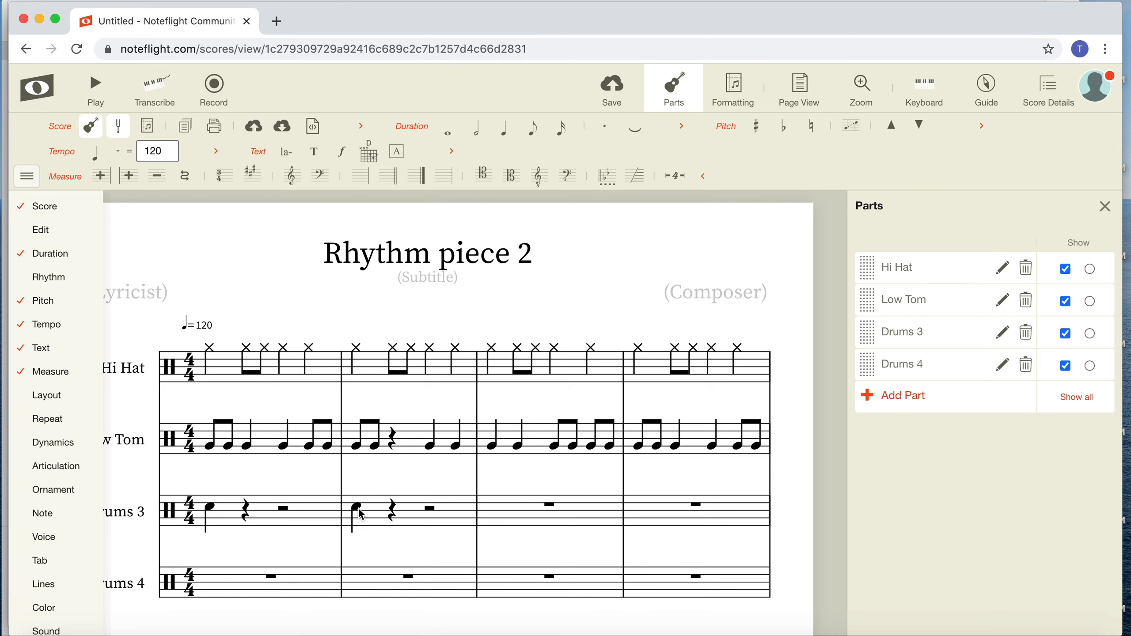
# Change the Drums 3 quarter note in measure 2 to an eighth note and add a second eighth note after it.
pyautogui.click(357, 509)
pyautogui.moveTo(45, 259)
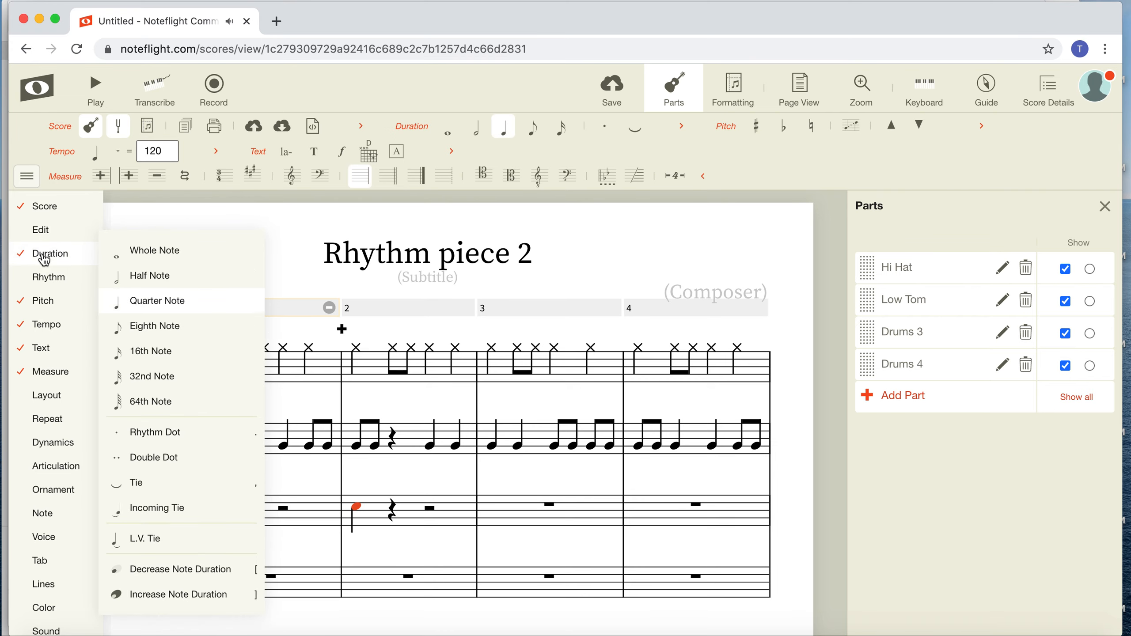
pyautogui.click(154, 332)
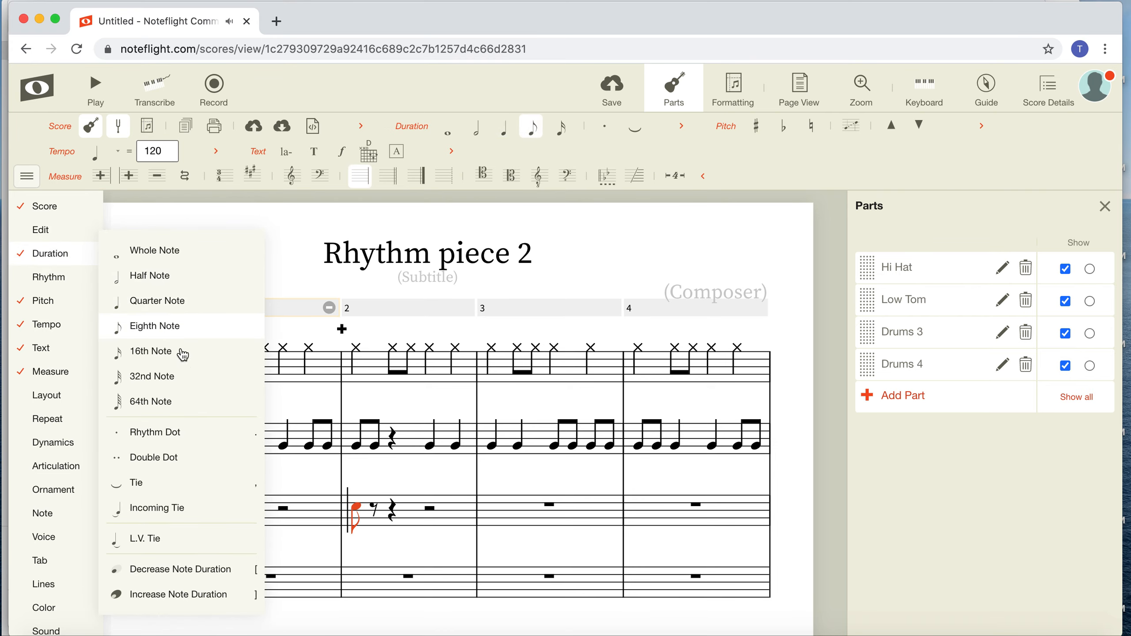
pyautogui.click(376, 508)
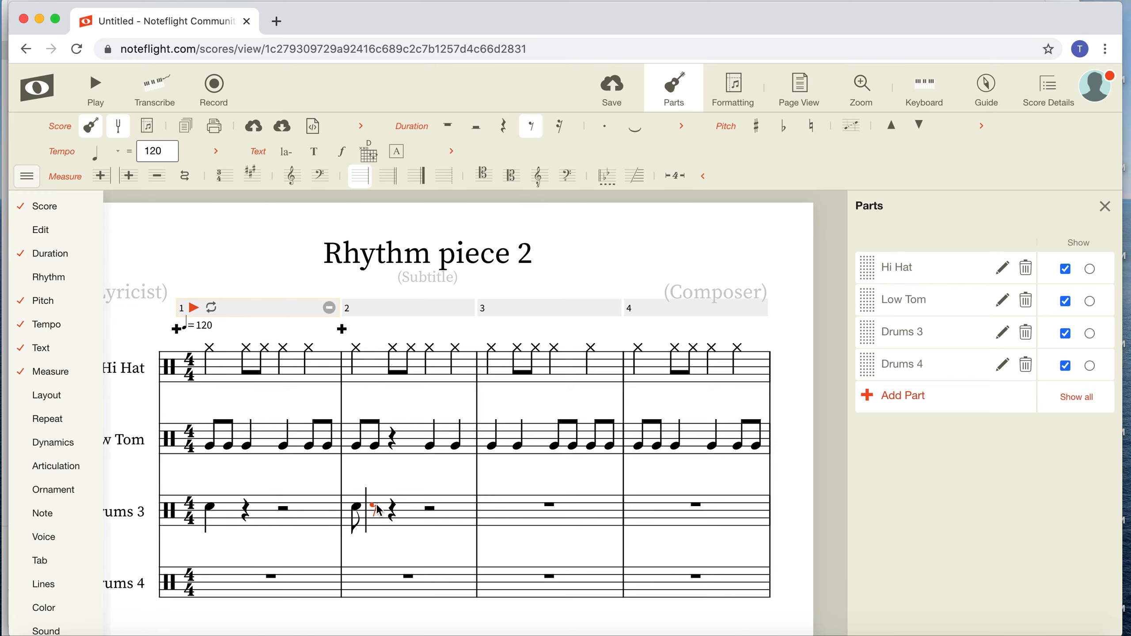
pyautogui.click(376, 508)
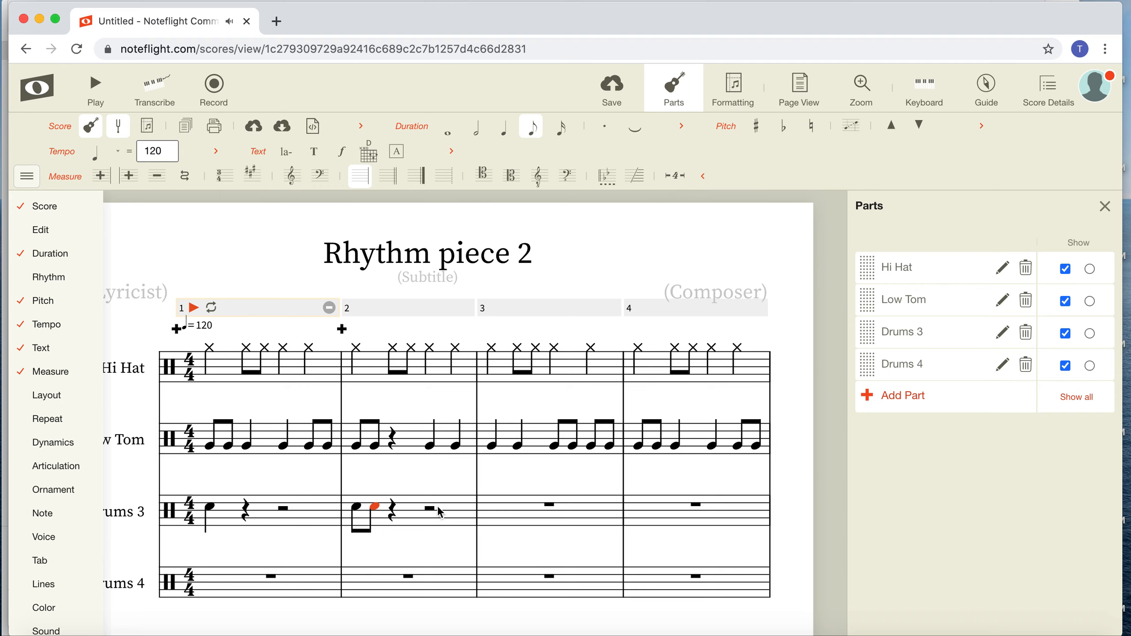
# Copy measure 2 of the Drums 3 staff into measure 3 and add a quarter note on beat 2 there.
pyautogui.click(427, 527)
pyautogui.hotkey('ctrl', 'c')
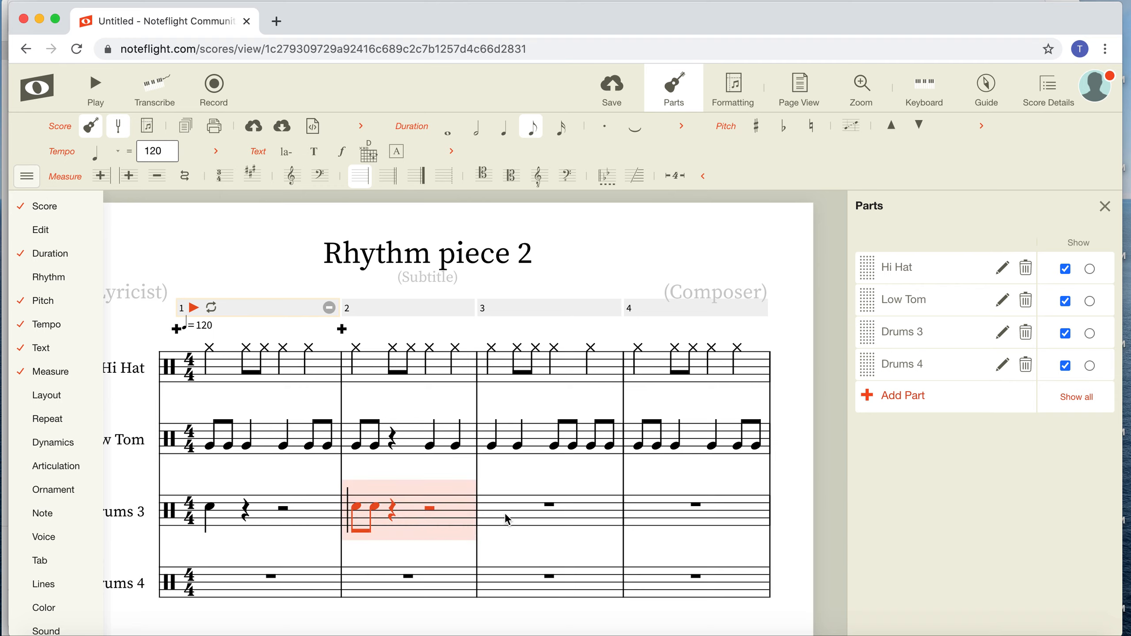
pyautogui.click(504, 517)
pyautogui.hotkey('ctrl', 'v')
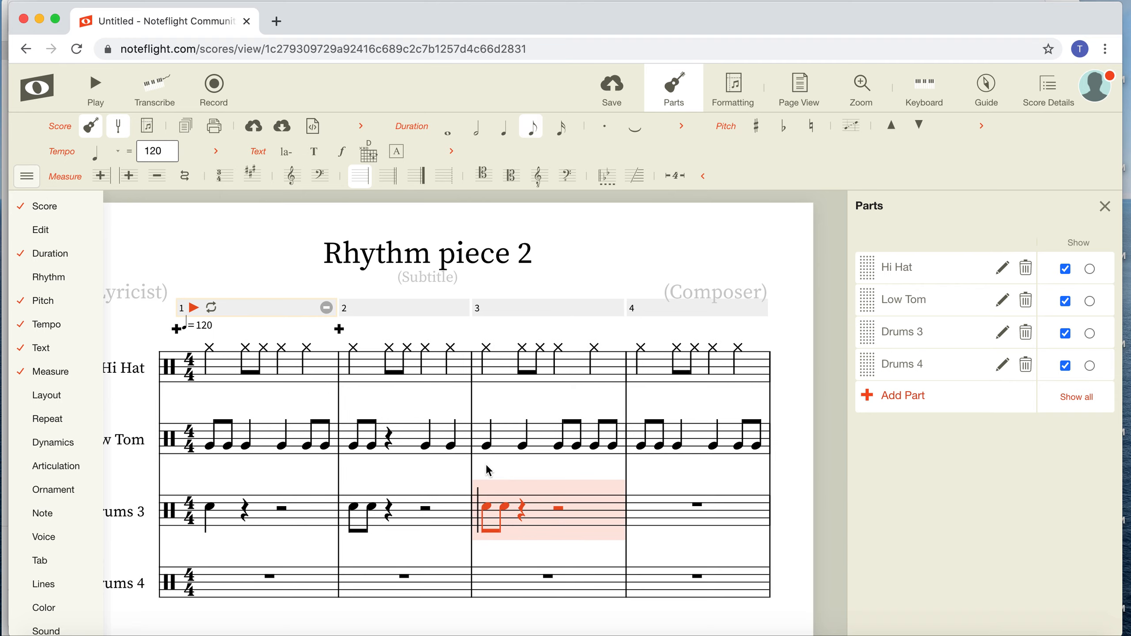
pyautogui.click(513, 479)
pyautogui.click(524, 512)
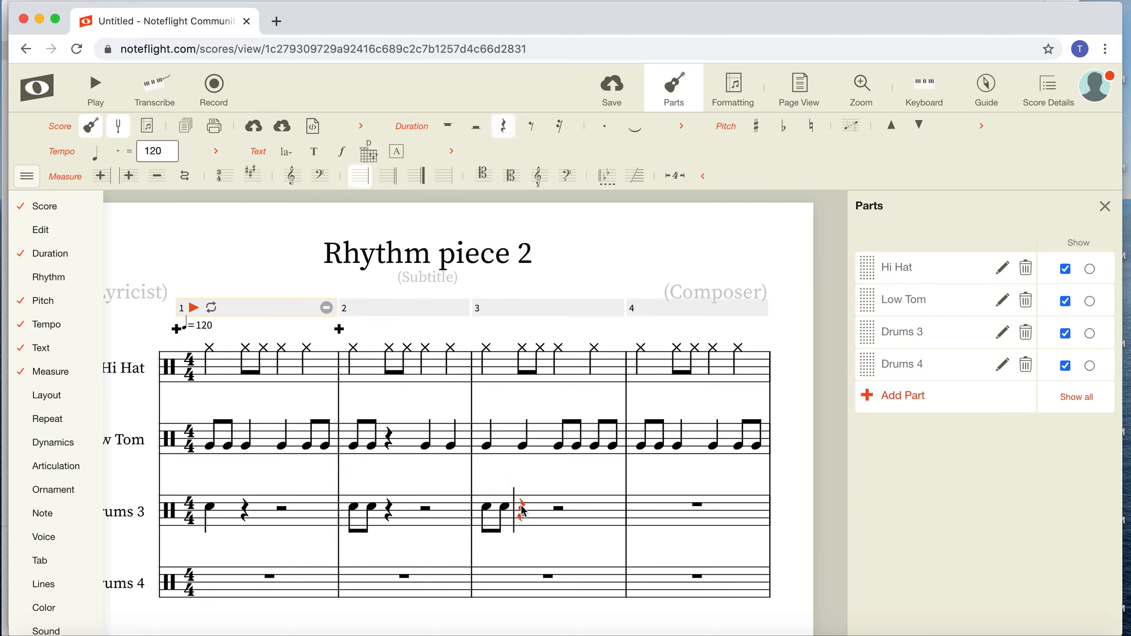
pyautogui.click(524, 511)
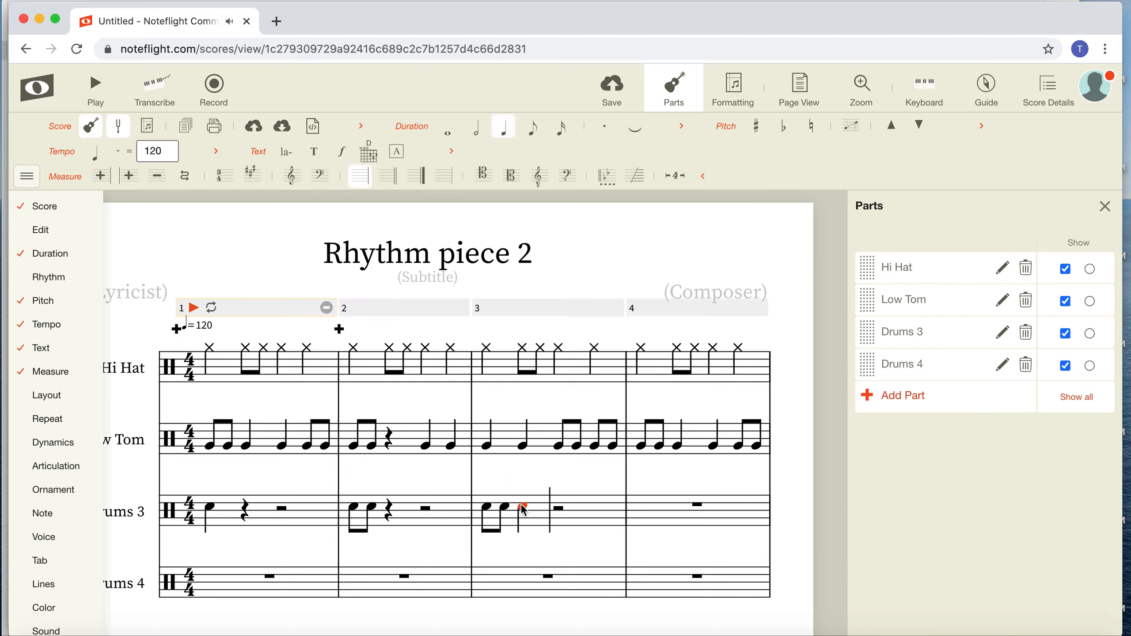
# Paste the copied Drums 3 measure into measure 4 and fill beat 2 with two eighth notes.
pyautogui.click(650, 513)
pyautogui.press('super+v')
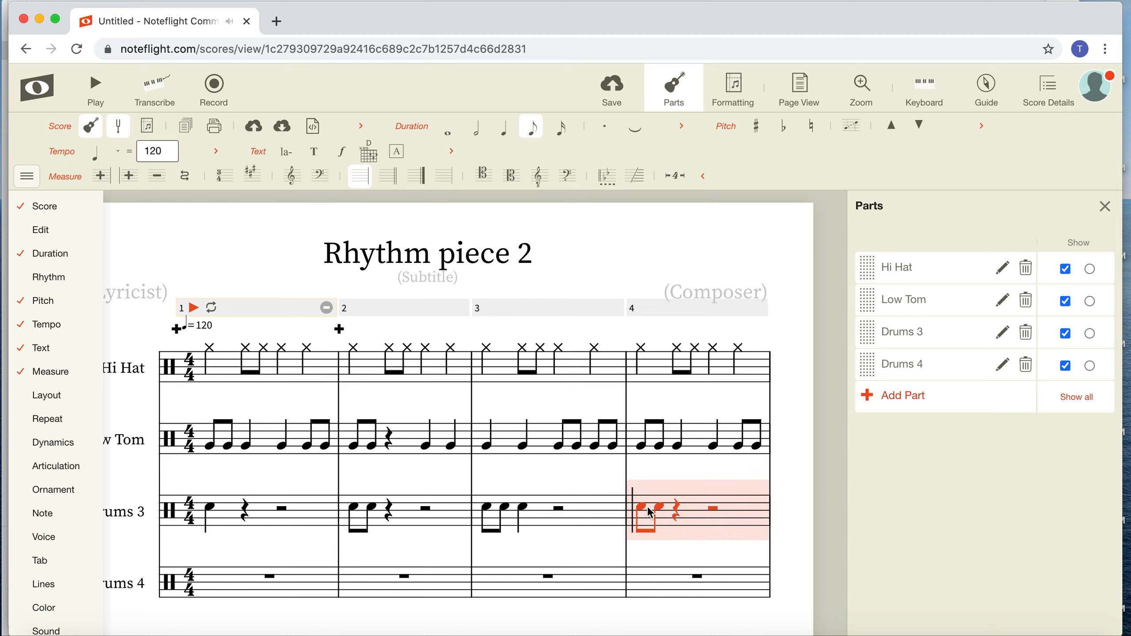
pyautogui.click(678, 513)
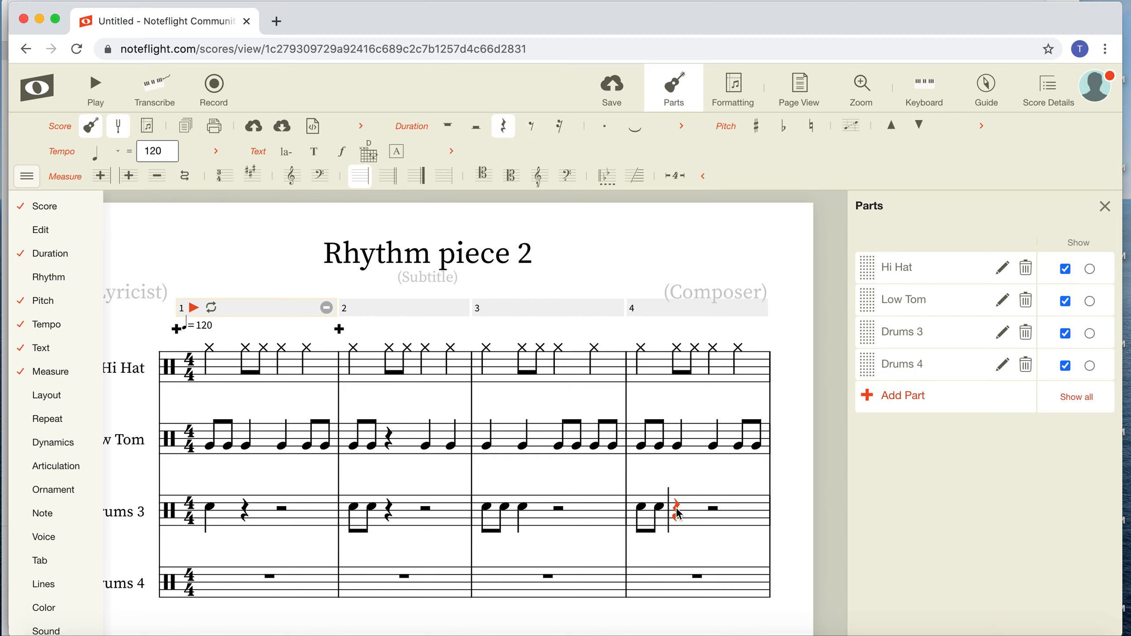
pyautogui.click(677, 510)
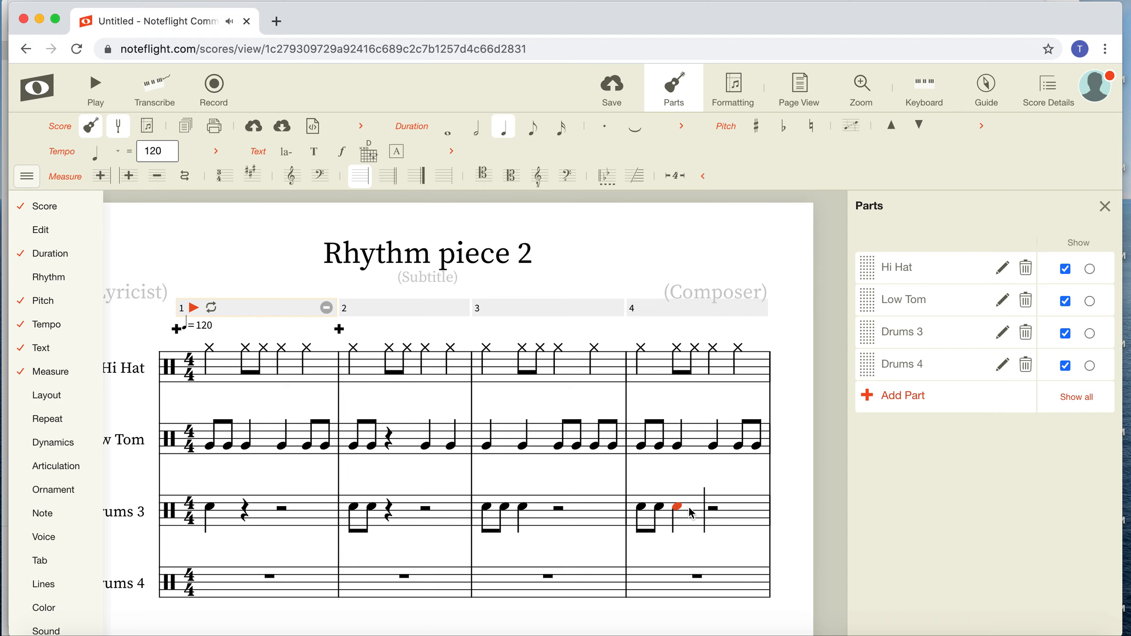
pyautogui.moveTo(75, 259)
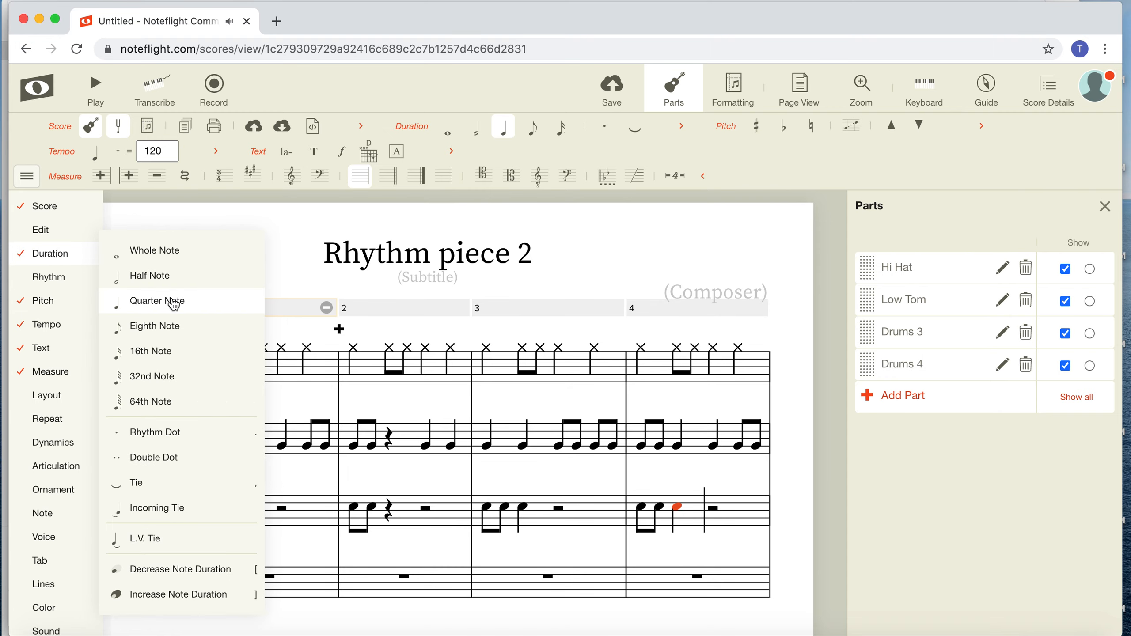
pyautogui.click(172, 330)
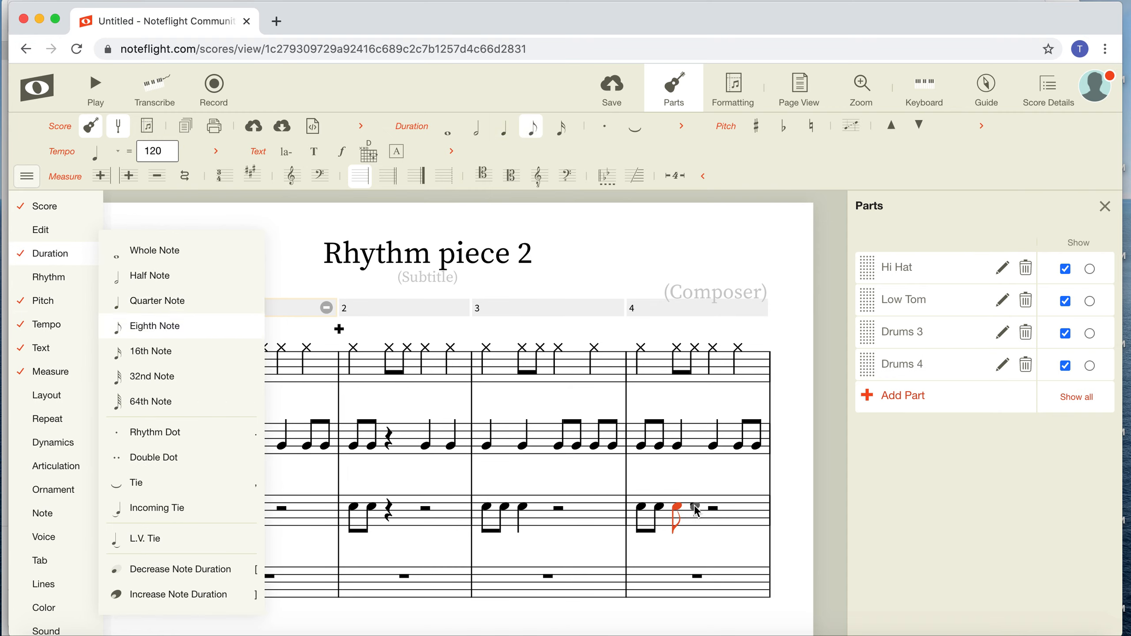
pyautogui.click(285, 252)
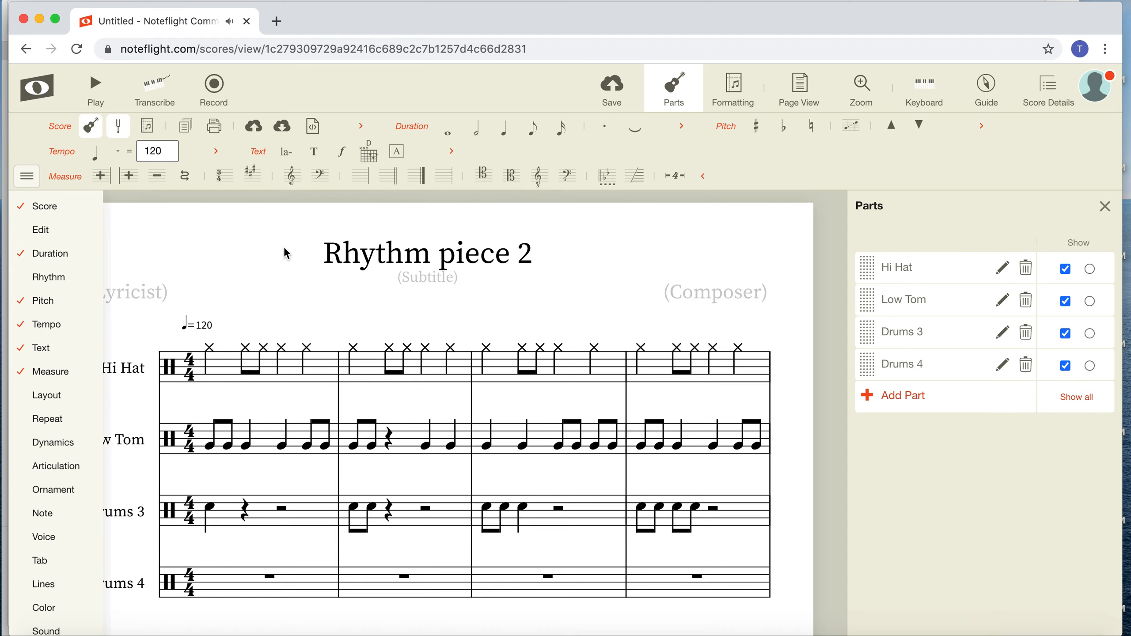
# Play the score back from the first Hi Hat note of measure 1, and stop playback.
pyautogui.click(210, 347)
pyautogui.press('space')
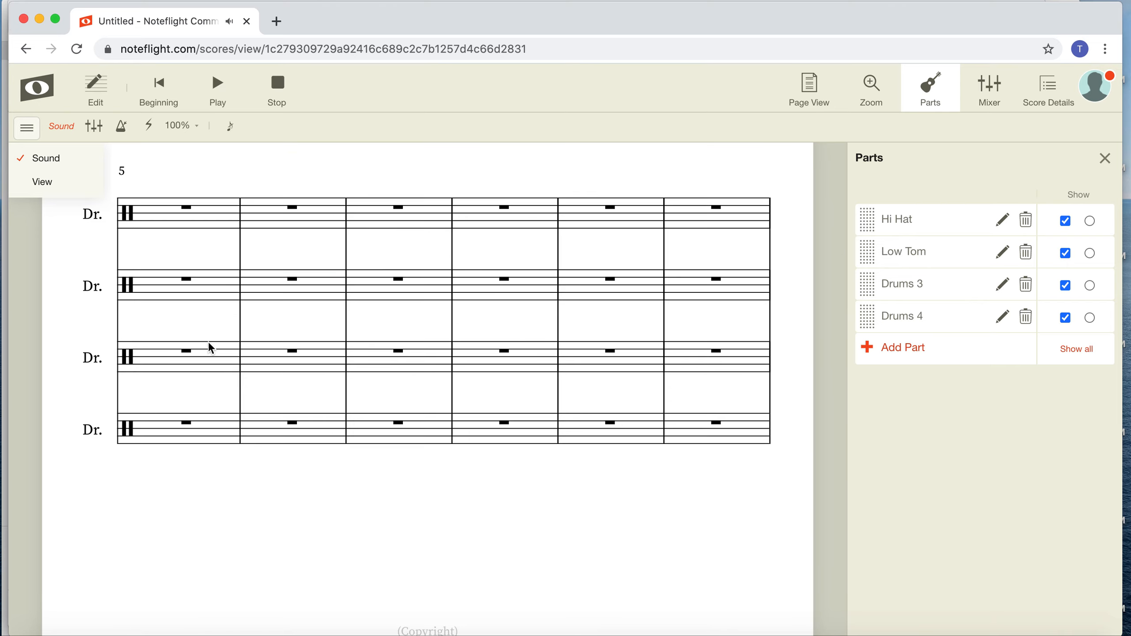
pyautogui.scroll(5, 404, 506)
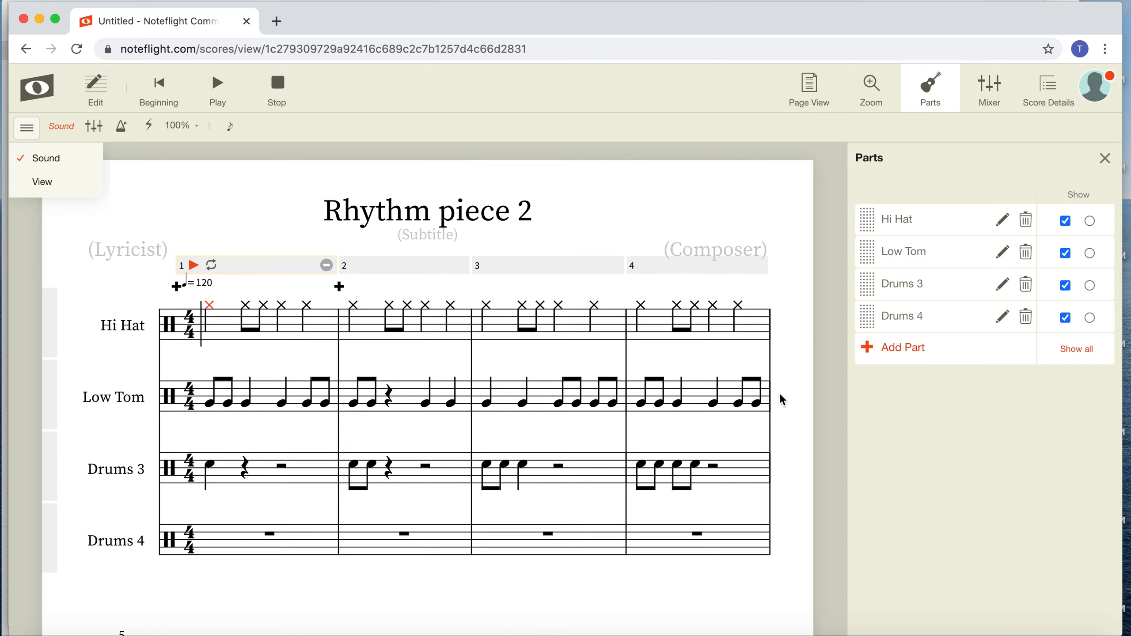
pyautogui.click(275, 82)
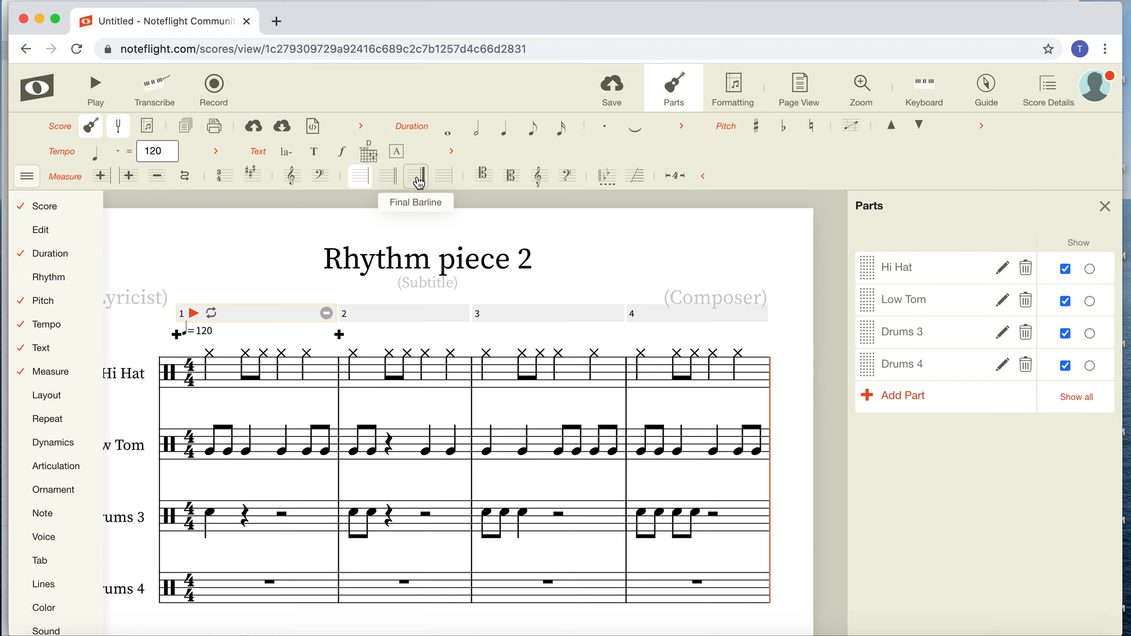
# Set the barline at the end of measure 4 to a double barline.
pyautogui.click(391, 181)
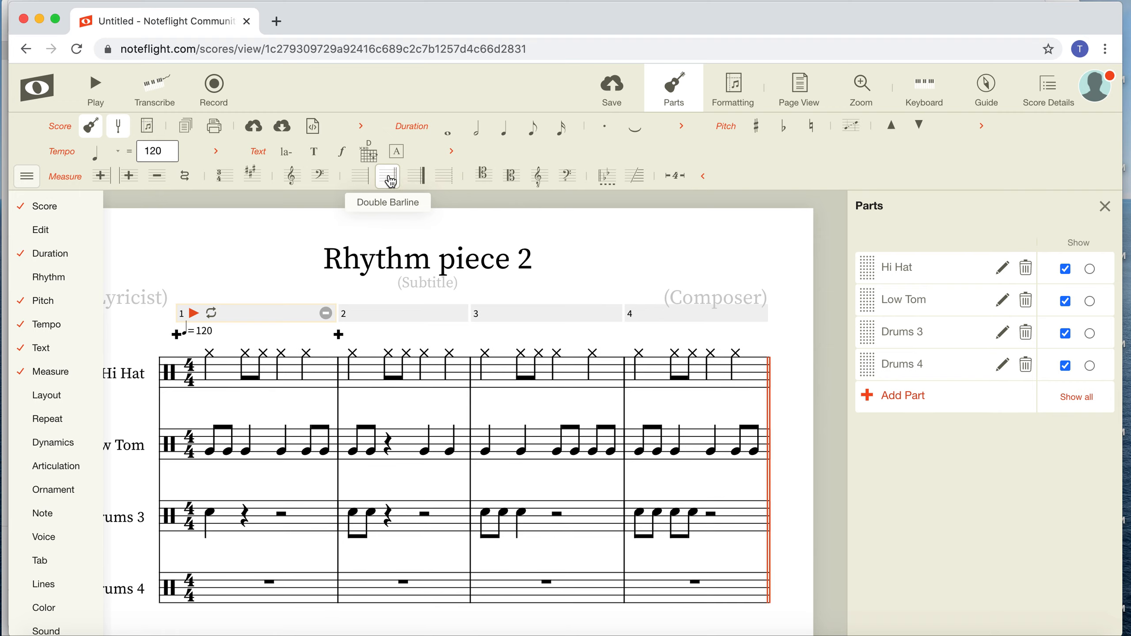
pyautogui.click(800, 409)
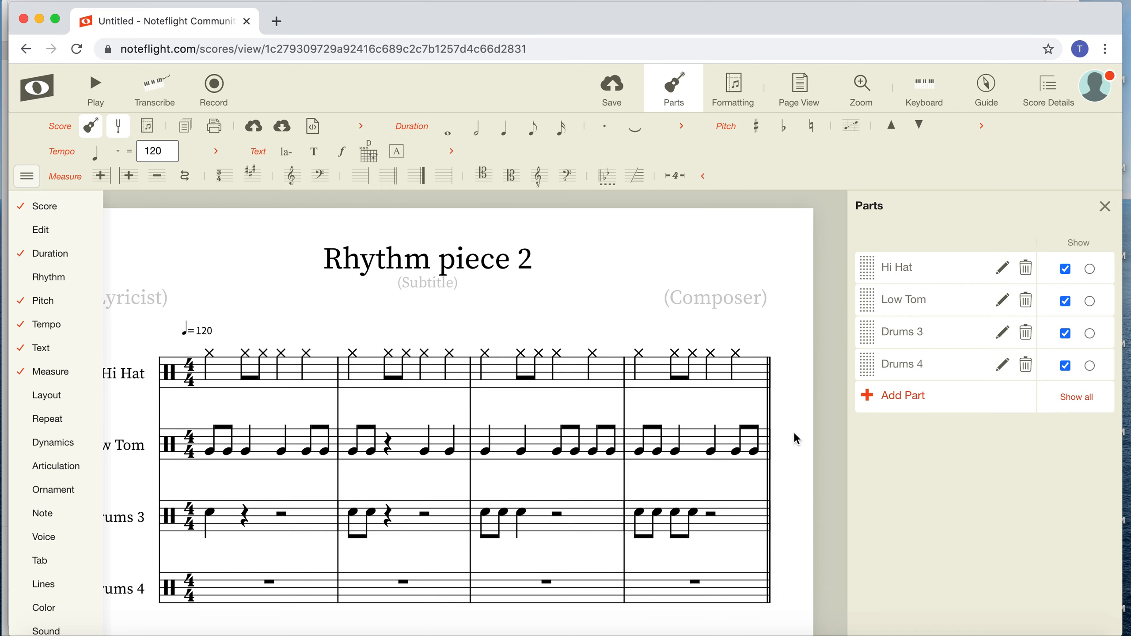
# Rename the Drums 3 part to Snare.
pyautogui.scroll(-4, 794, 431)
pyautogui.scroll(1, 794, 431)
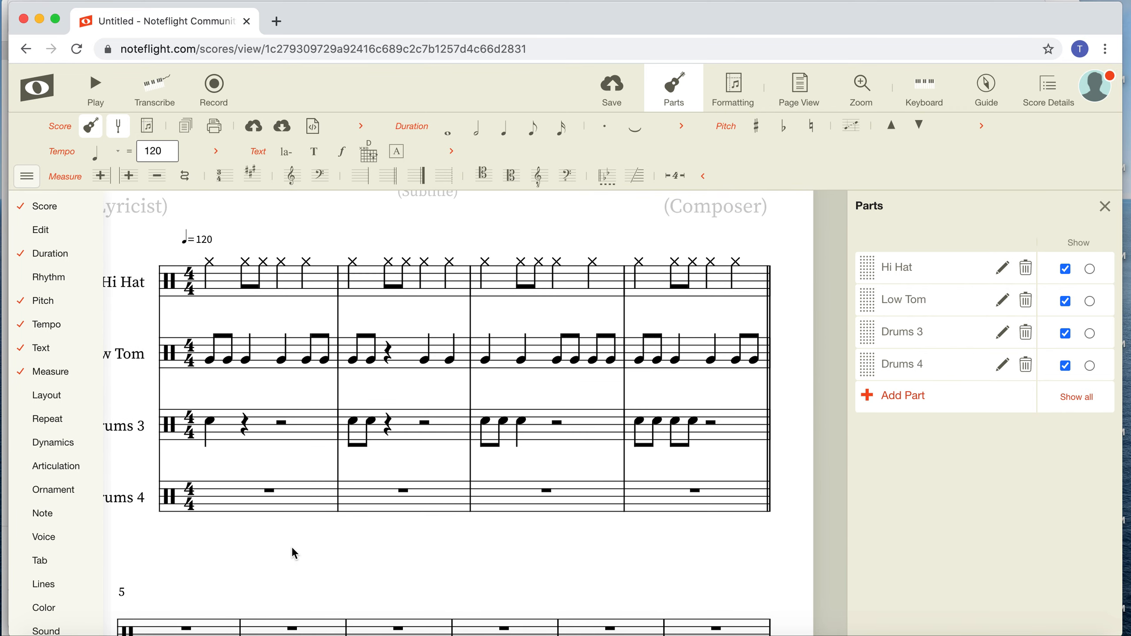
pyautogui.click(132, 424)
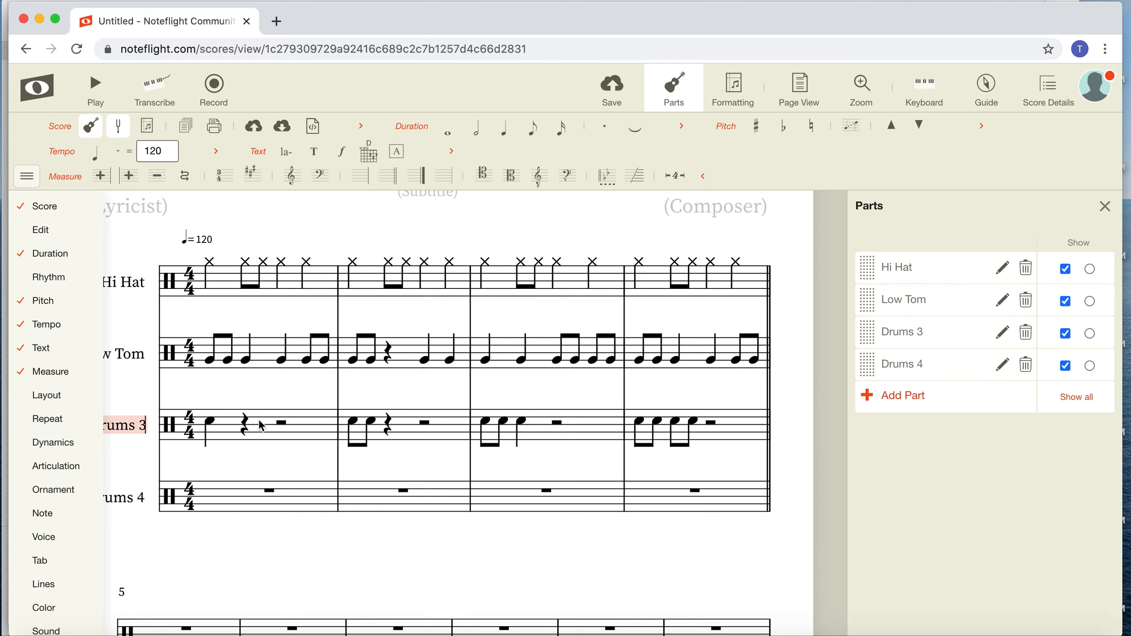
pyautogui.click(1006, 338)
pyautogui.tripleClick(594, 164)
pyautogui.write('Snare')
pyautogui.press('Return')
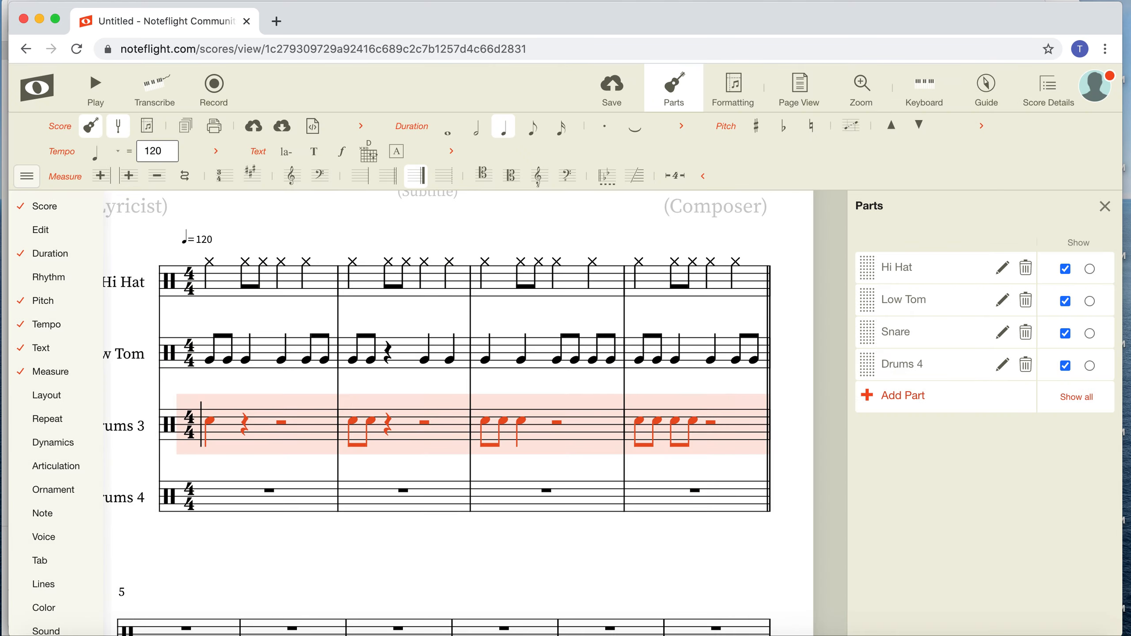
# In measure 1 of Drums 4, enter quarter notes on beats 1 and 2, and turn the beat 1 note into a rest.
pyautogui.click(191, 524)
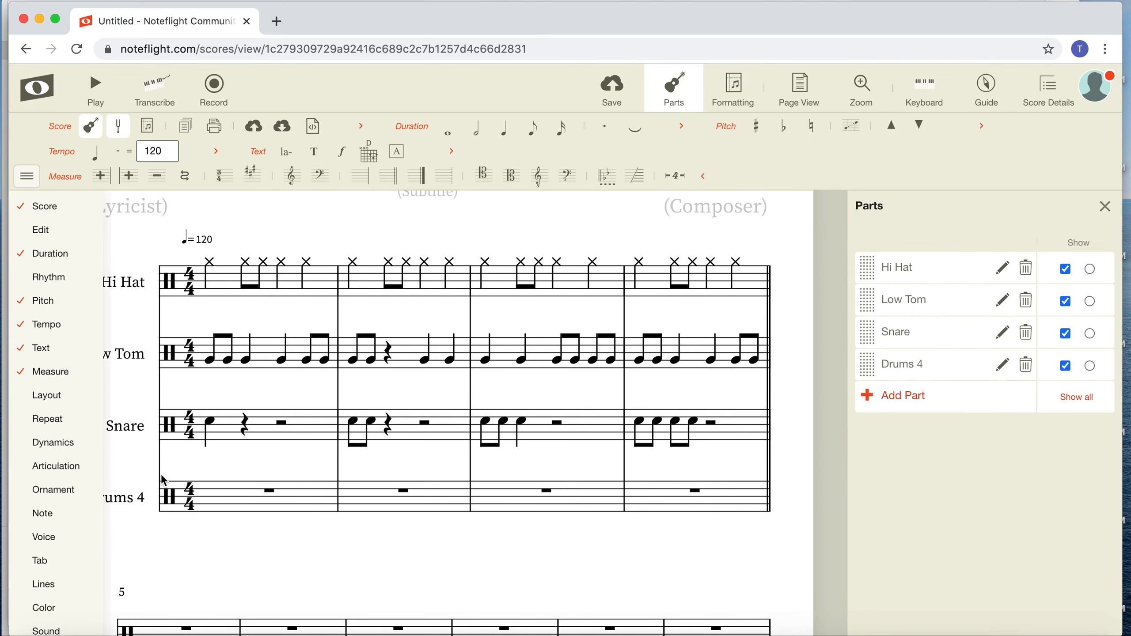
pyautogui.moveTo(67, 301)
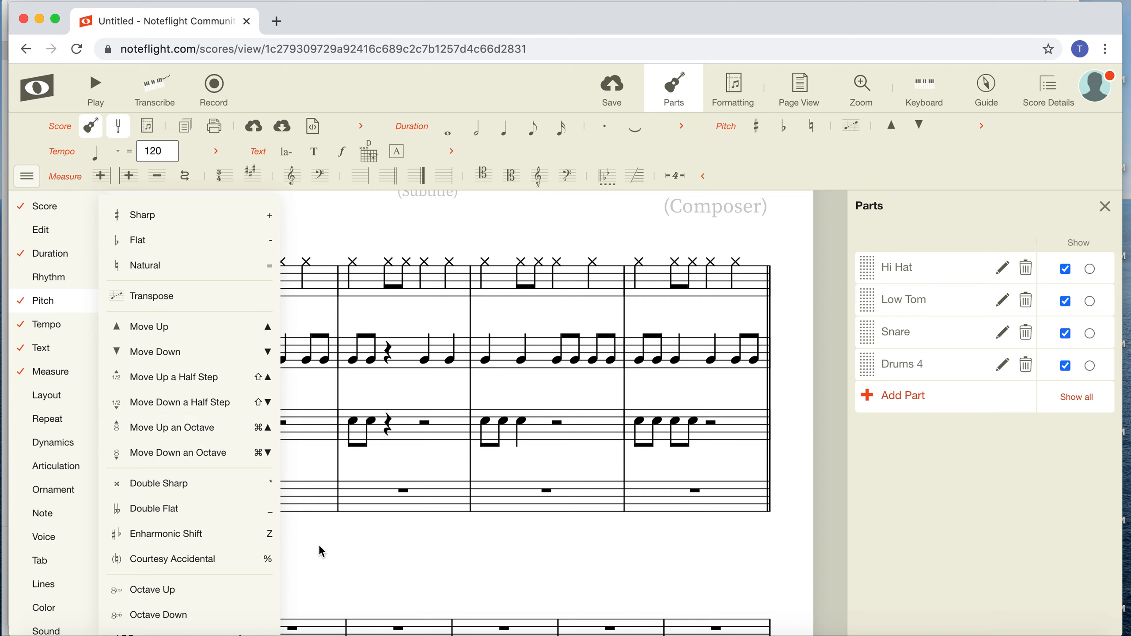
pyautogui.click(223, 498)
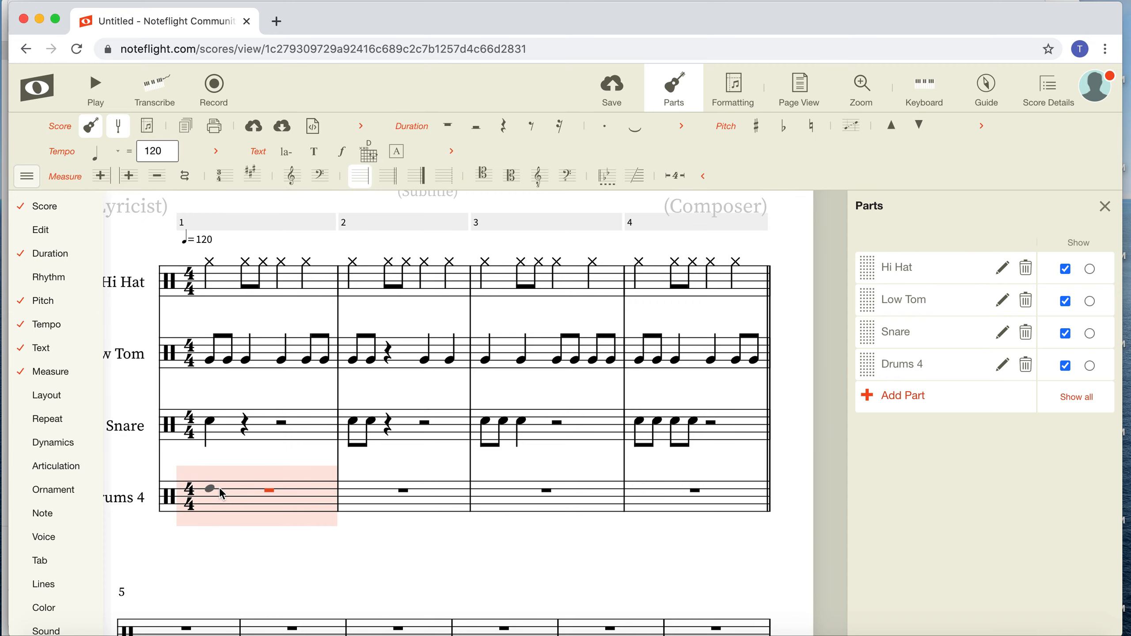
pyautogui.click(222, 496)
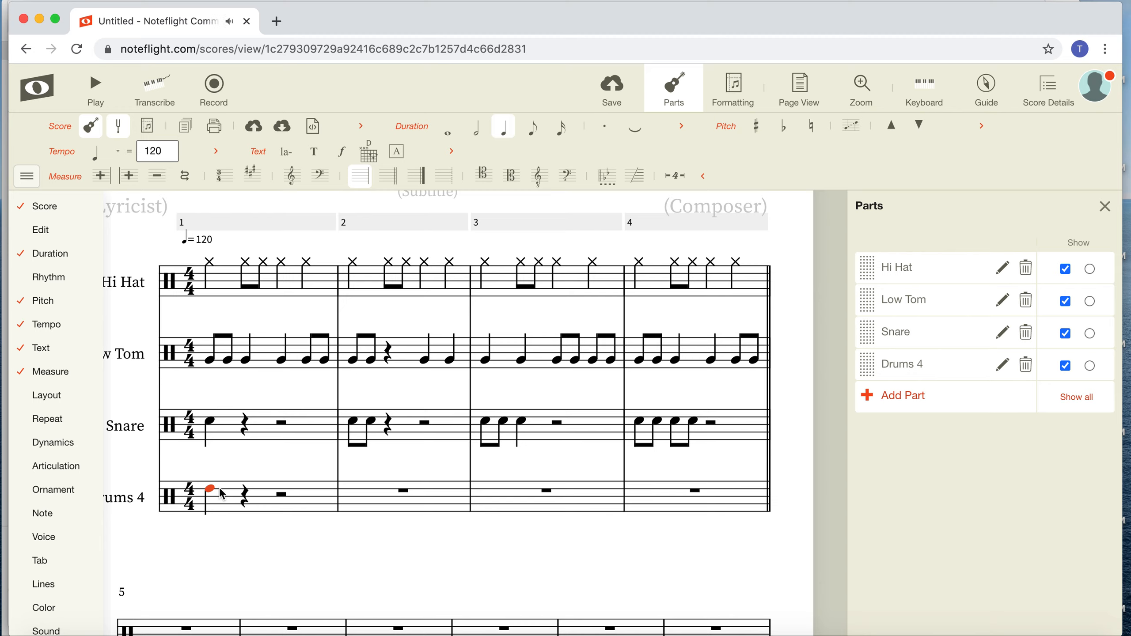
pyautogui.click(199, 473)
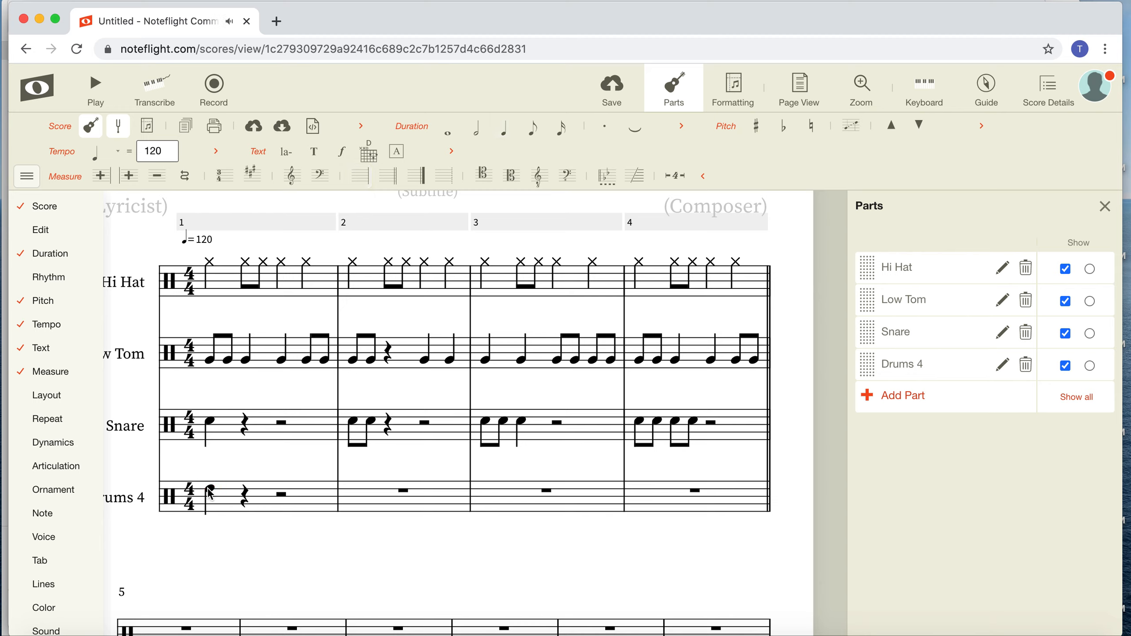
pyautogui.click(209, 489)
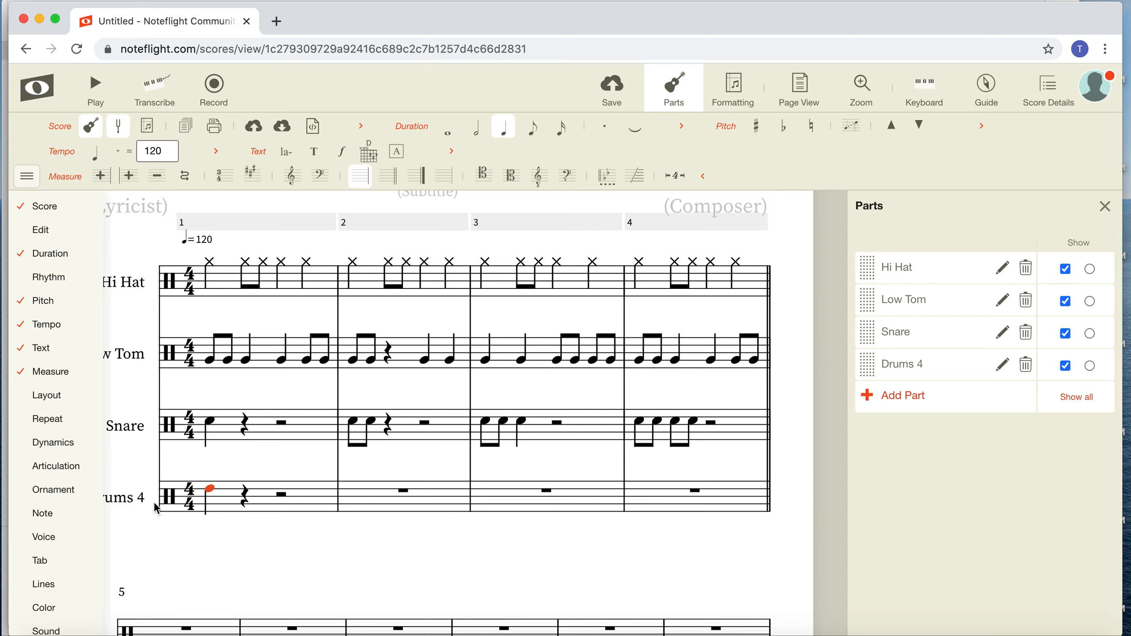
pyautogui.click(247, 495)
pyautogui.click(246, 488)
pyautogui.click(211, 491)
pyautogui.press('Delete')
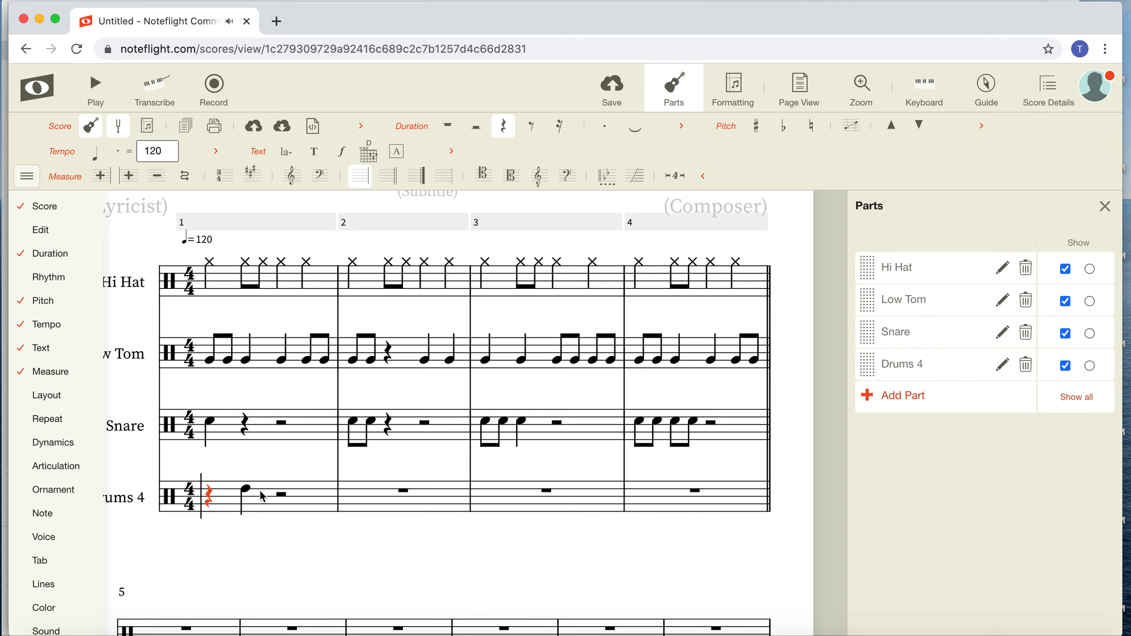
# Replace the quarter note on beat 2 of Drums 4 measure 1 with two eighth notes.
pyautogui.click(248, 488)
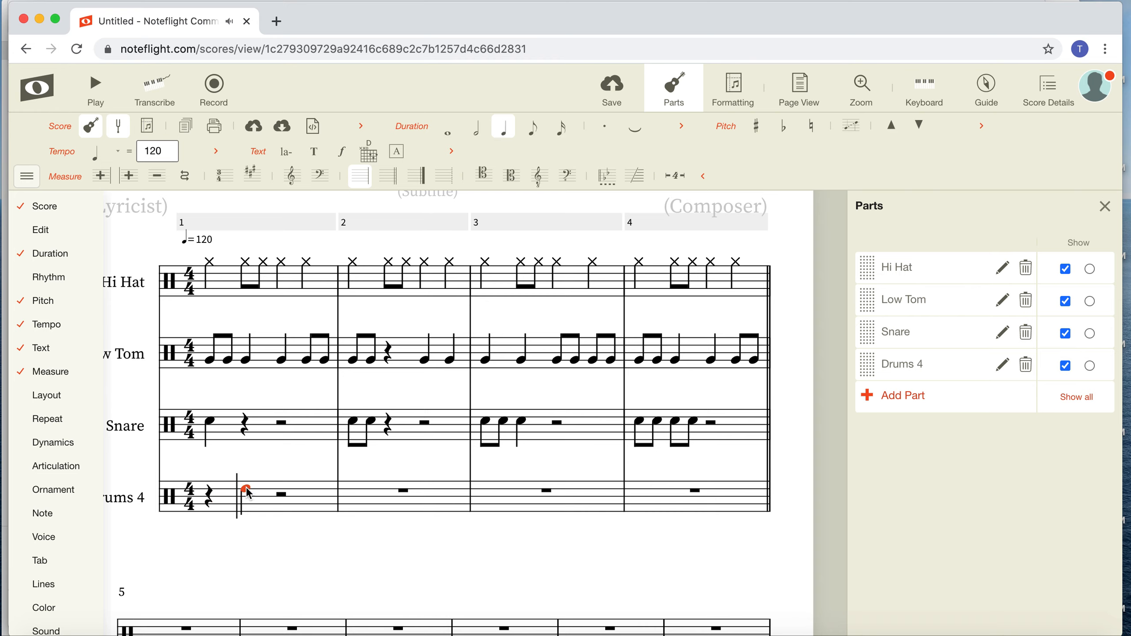
pyautogui.moveTo(71, 249)
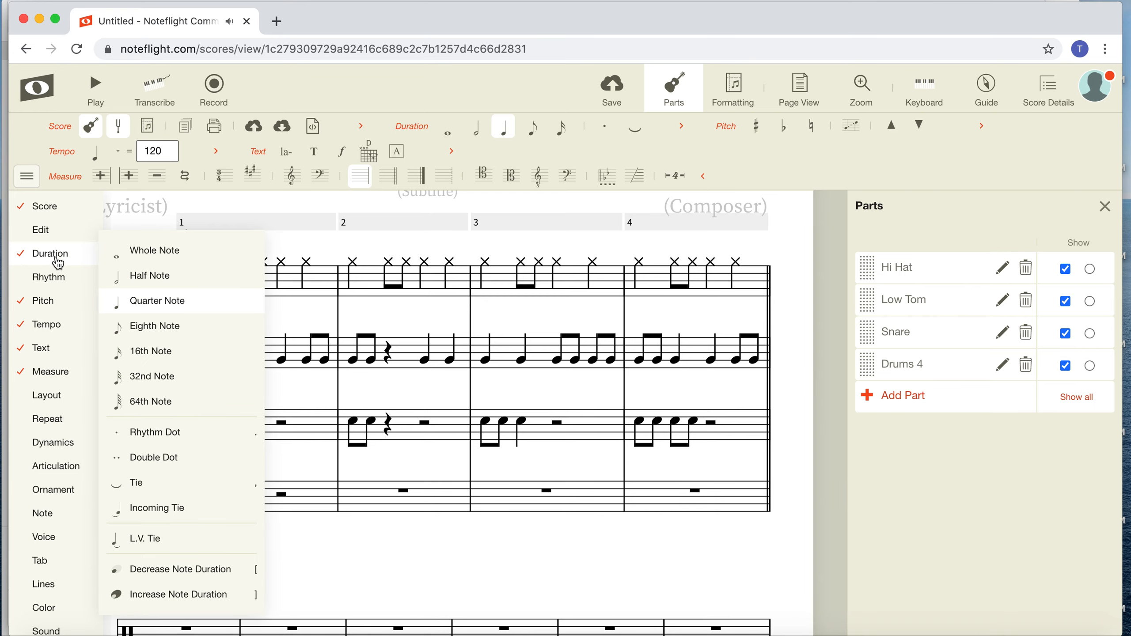
pyautogui.click(169, 336)
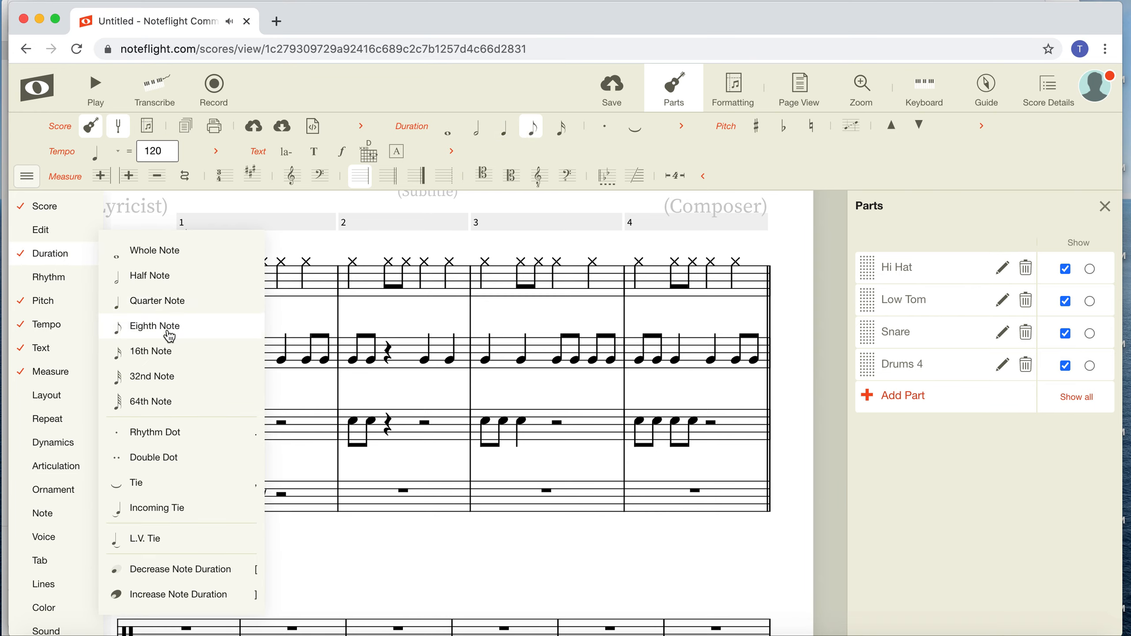
pyautogui.click(293, 496)
pyautogui.click(264, 495)
pyautogui.click(263, 489)
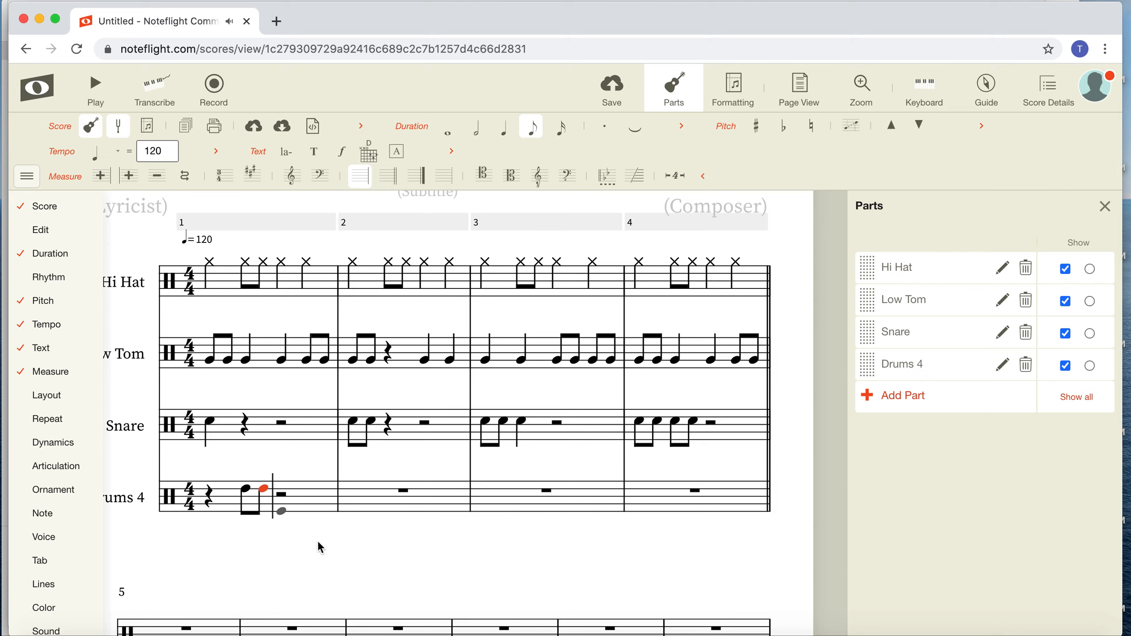
pyautogui.press('Escape')
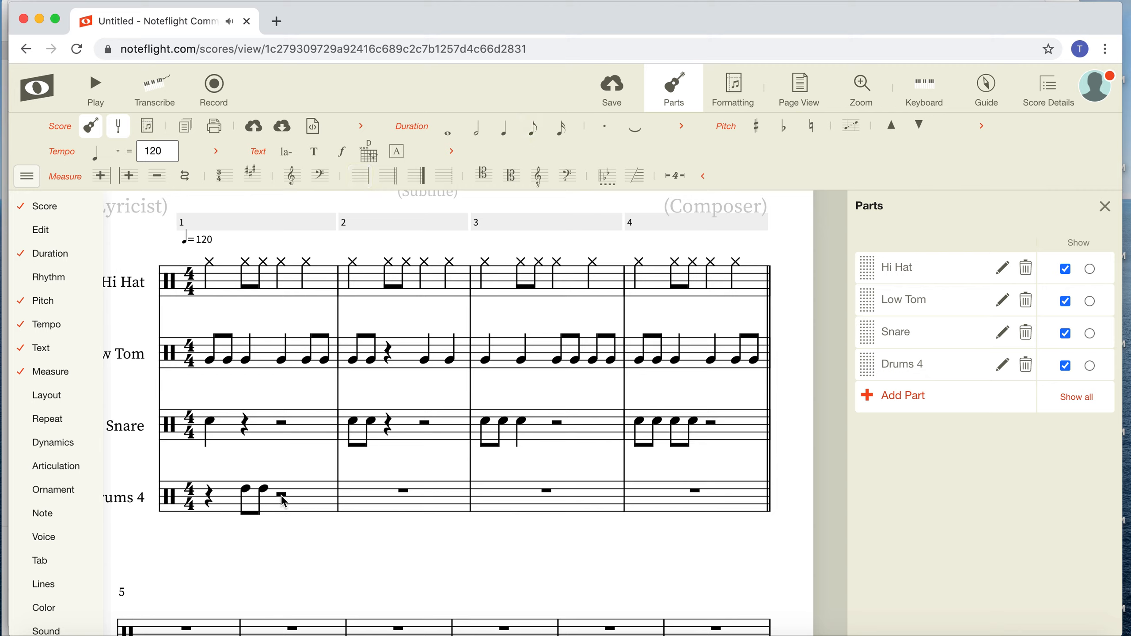
# Split the half rest in Drums 4 measure 1 into quarter rests and enter a quarter note on beat 4.
pyautogui.click(282, 496)
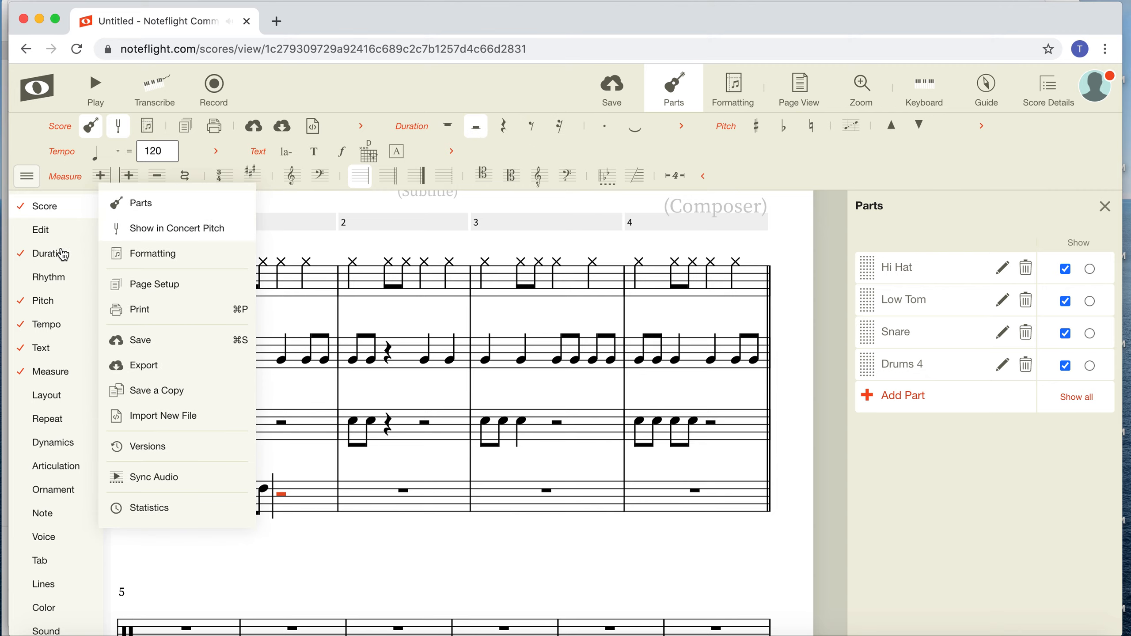
pyautogui.moveTo(64, 254)
pyautogui.click(169, 308)
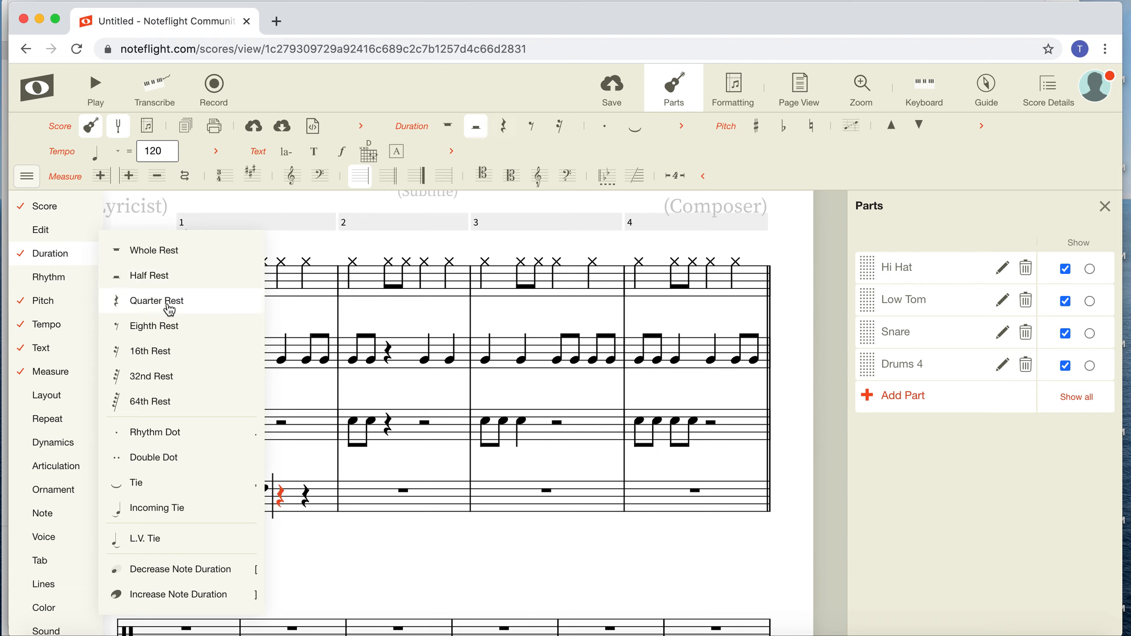
pyautogui.click(308, 496)
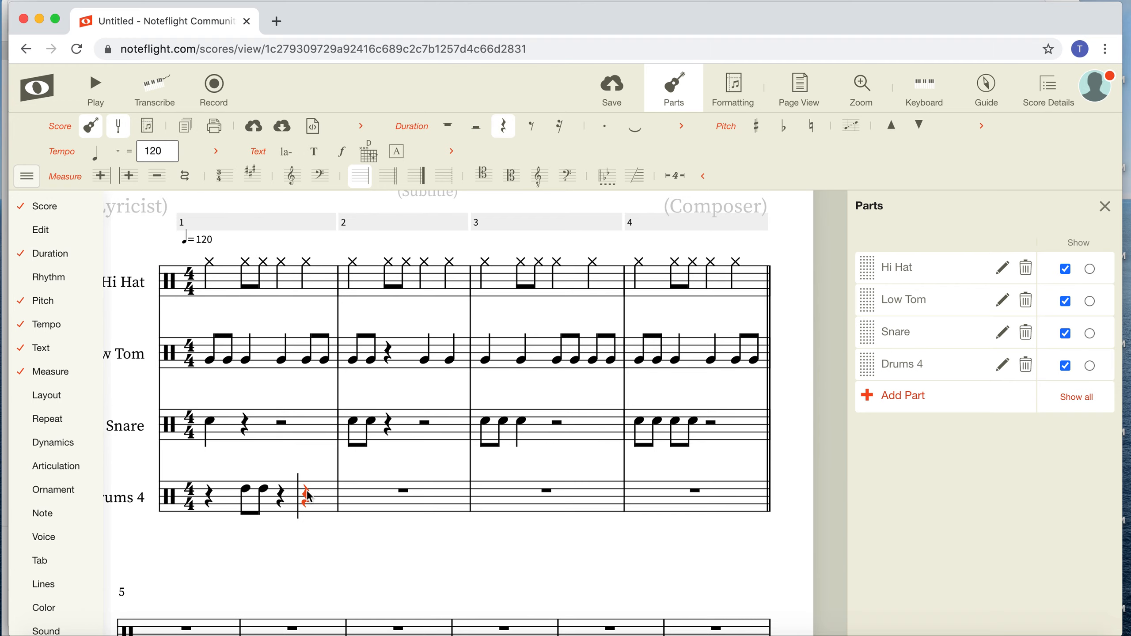
pyautogui.click(308, 492)
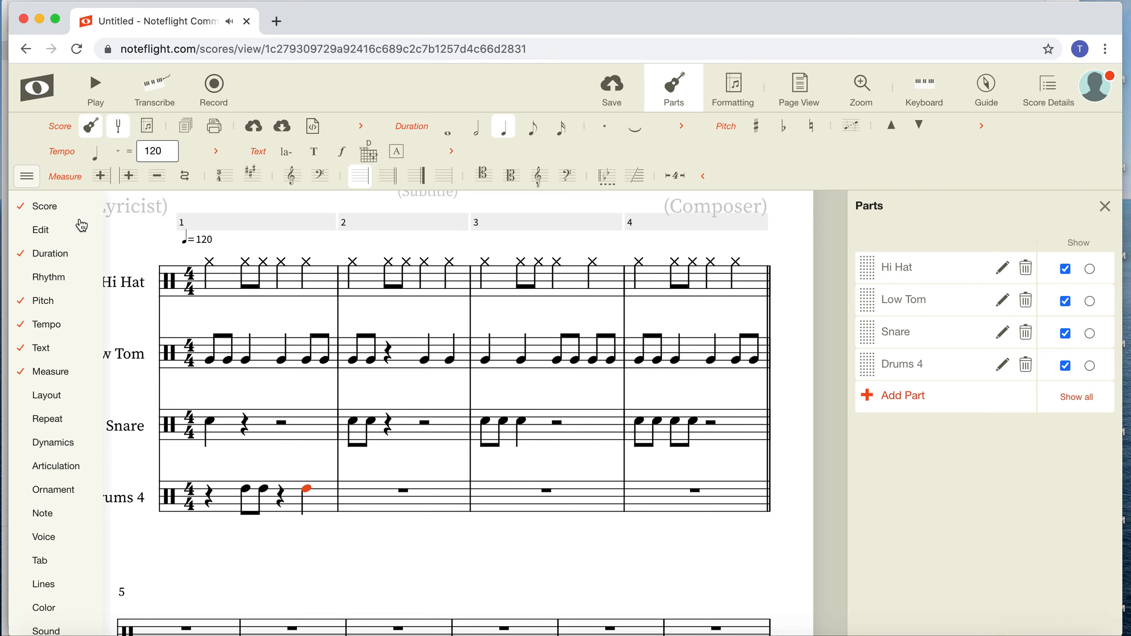
pyautogui.moveTo(50, 255)
pyautogui.click(316, 547)
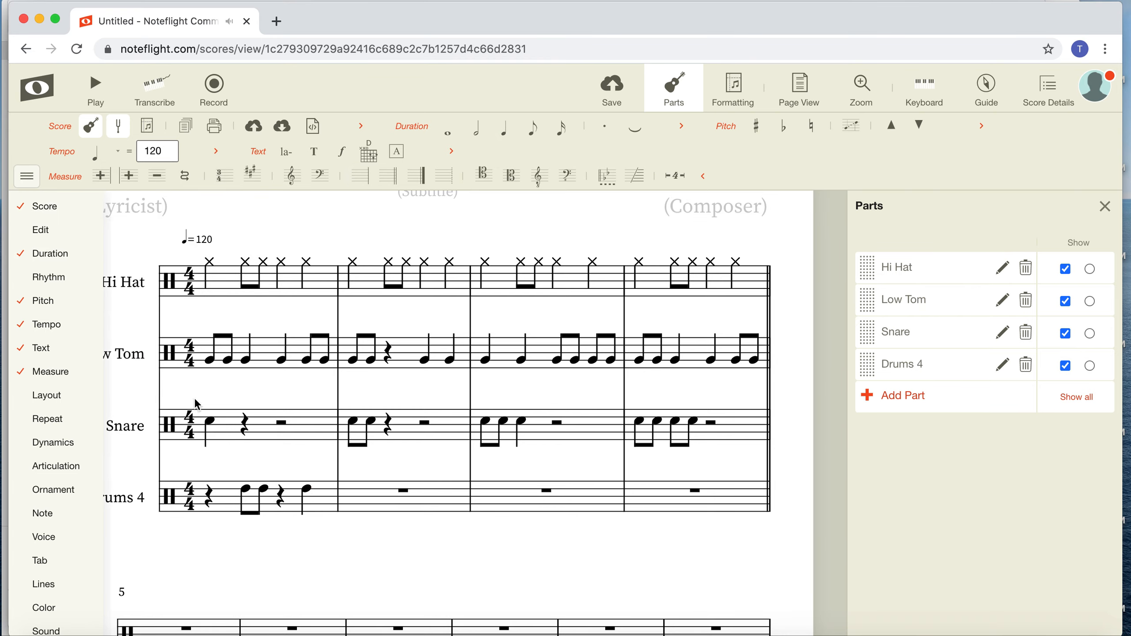
# Play the score back from the first Hi Hat note of measure 1, and stop playback.
pyautogui.click(209, 262)
pyautogui.press('space')
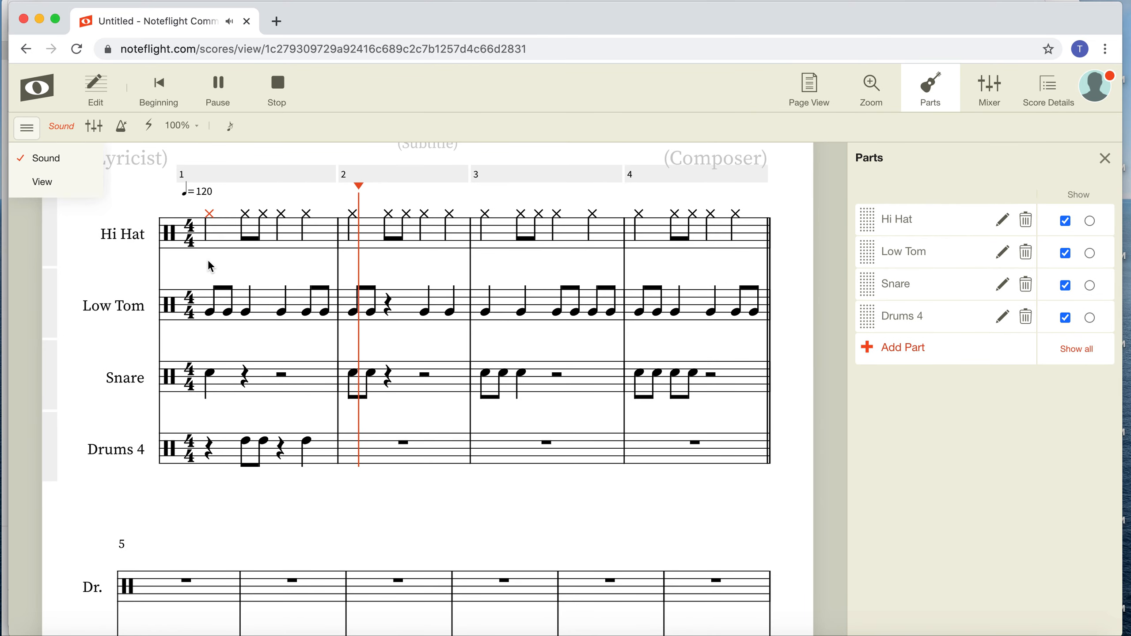
pyautogui.press('space')
pyautogui.press('space')
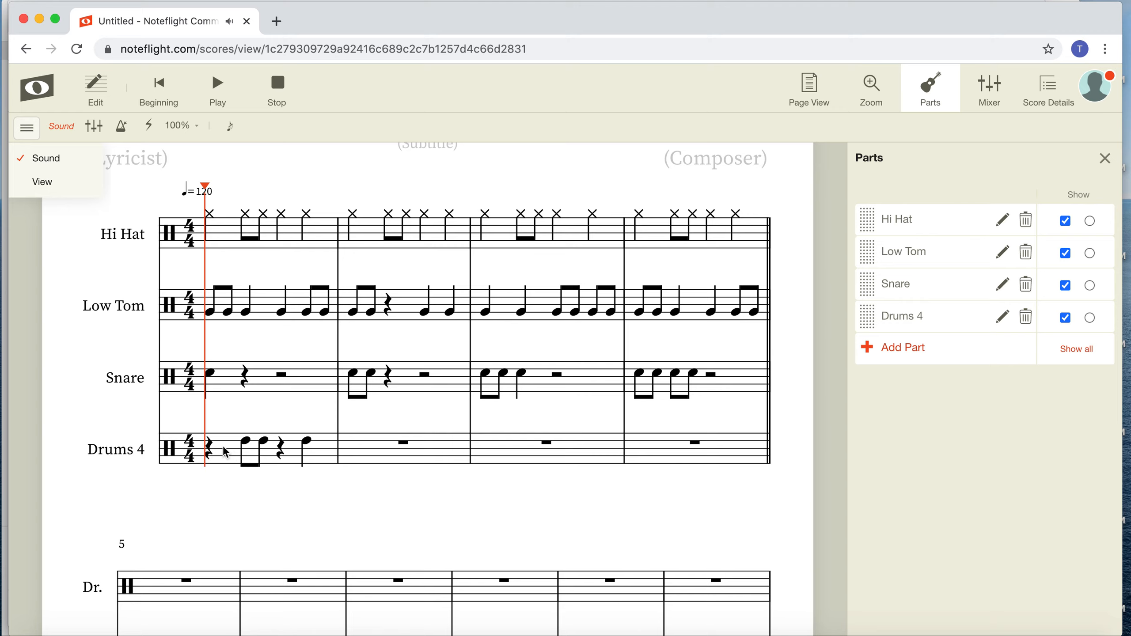
pyautogui.click(276, 84)
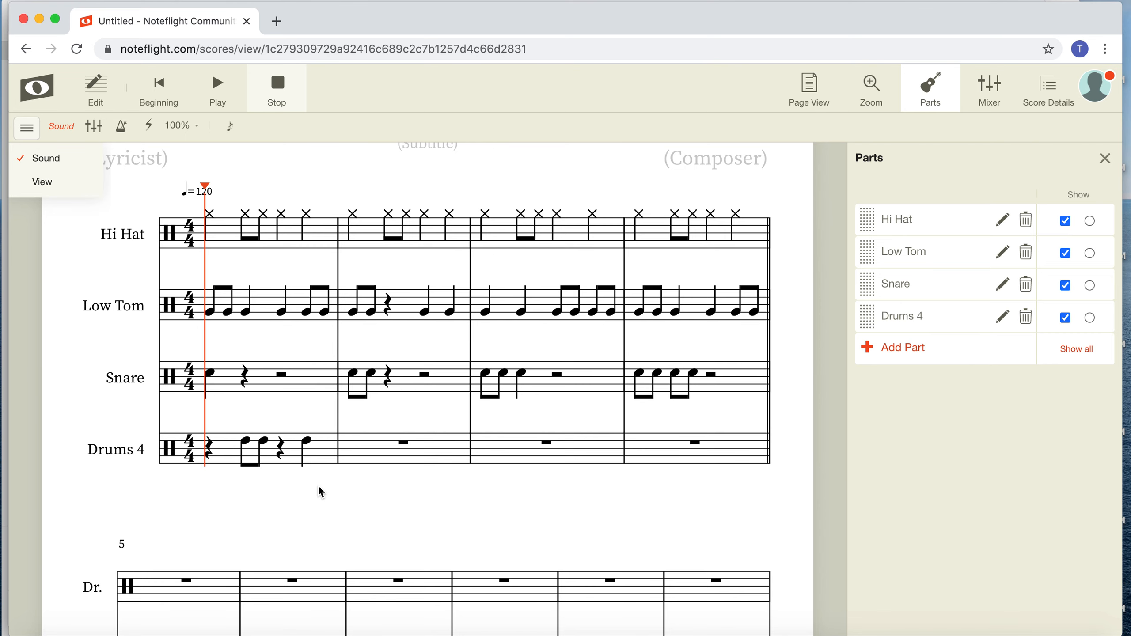
# Copy Drums 4 measure 1 into measure 2.
pyautogui.click(314, 446)
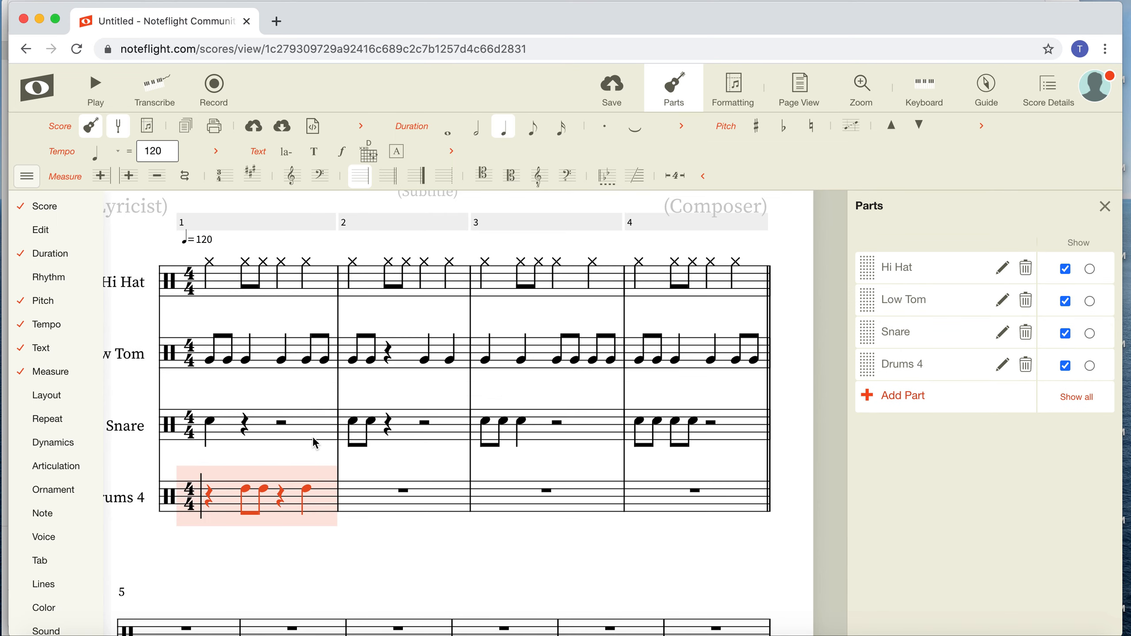
pyautogui.click(370, 505)
pyautogui.hotkey('ctrl', 'v')
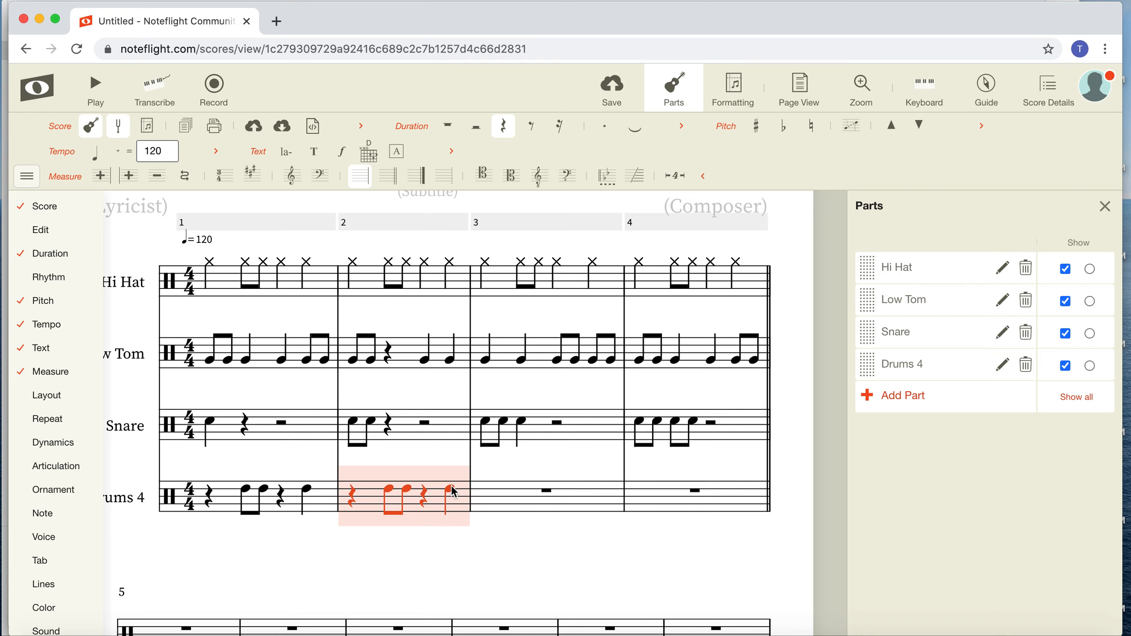
# Replace the quarter note on beat 4 of Drums 4 measure 2 with two eighth notes.
pyautogui.click(451, 490)
pyautogui.moveTo(55, 263)
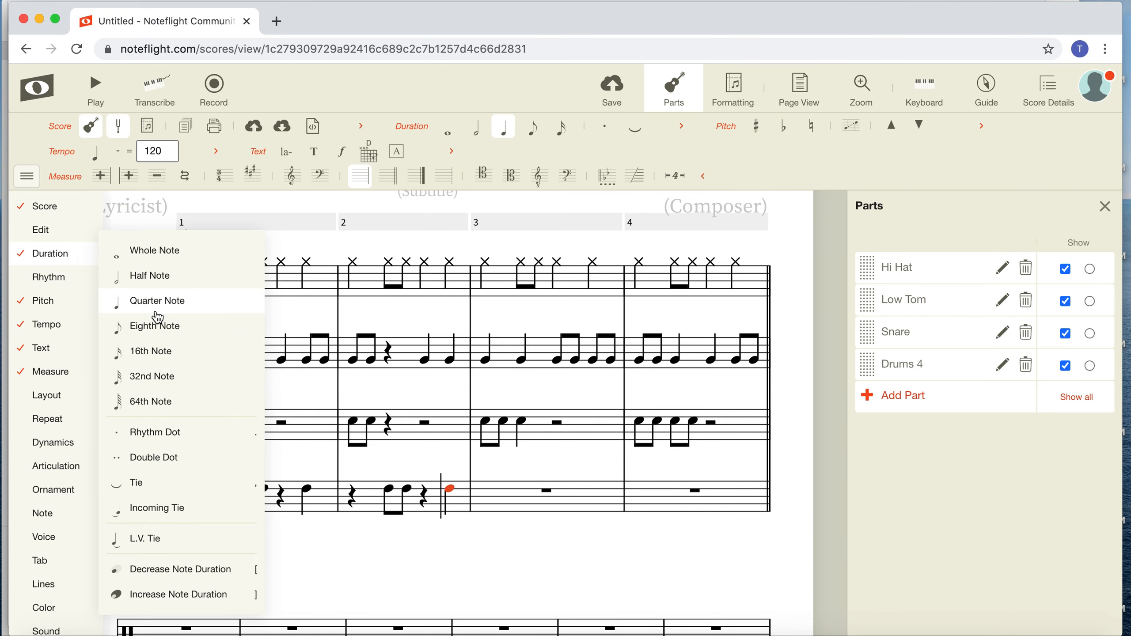
pyautogui.click(156, 325)
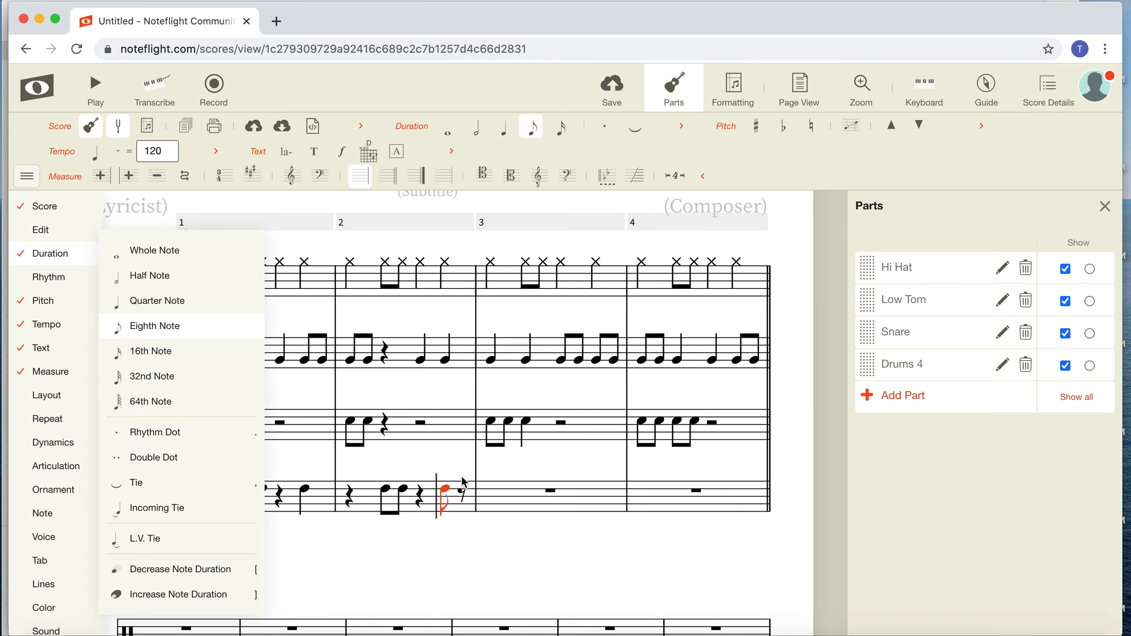
pyautogui.click(463, 495)
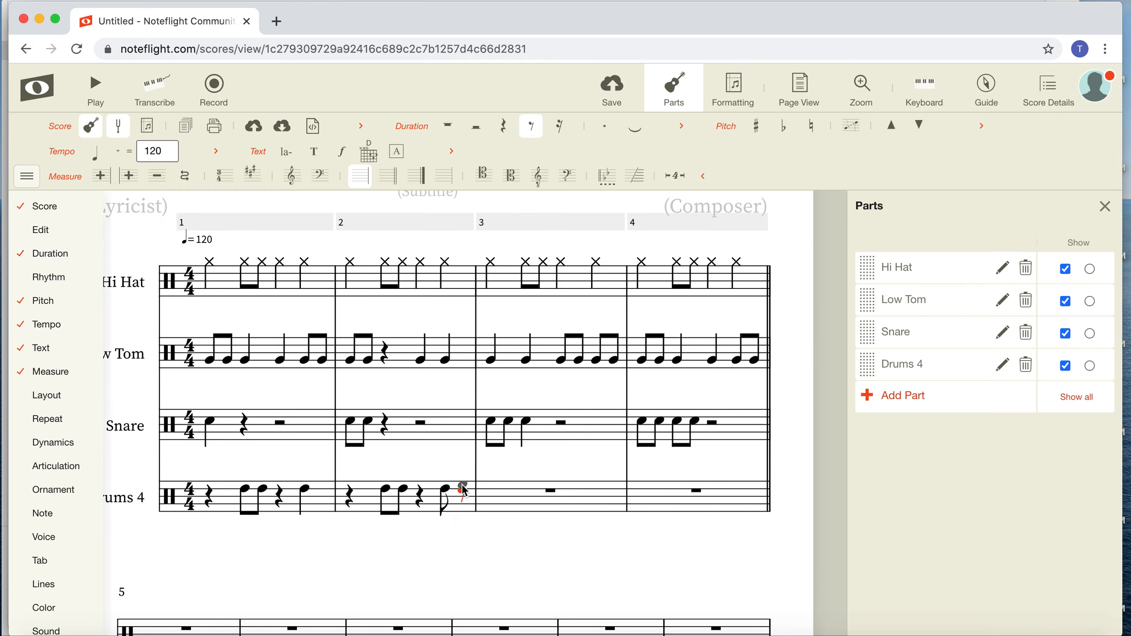
pyautogui.press('r')
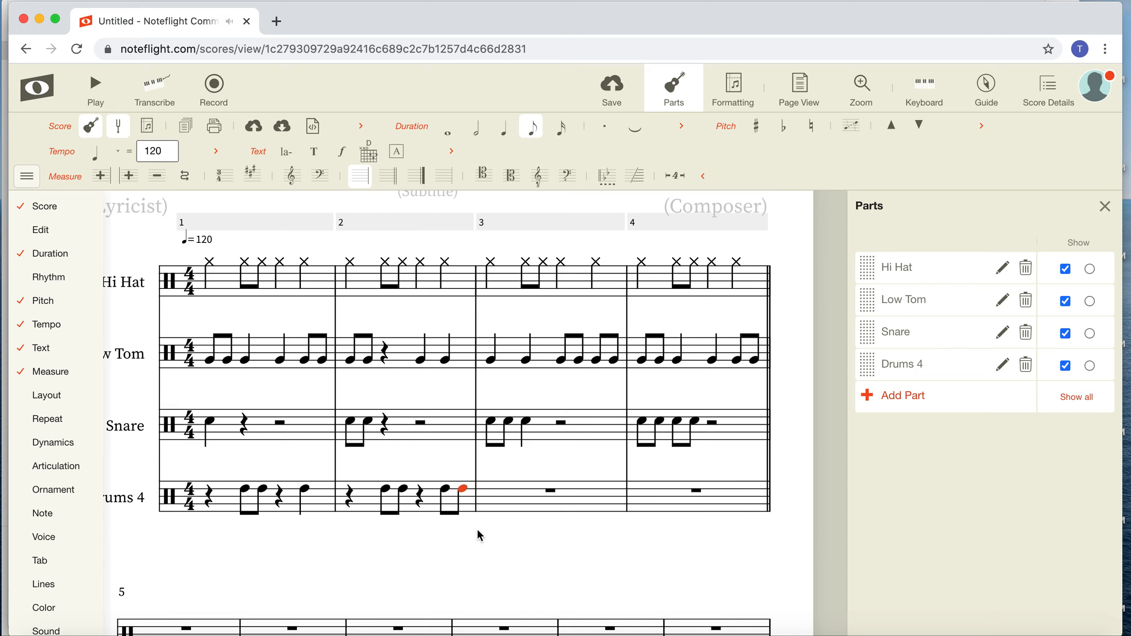
pyautogui.click(513, 591)
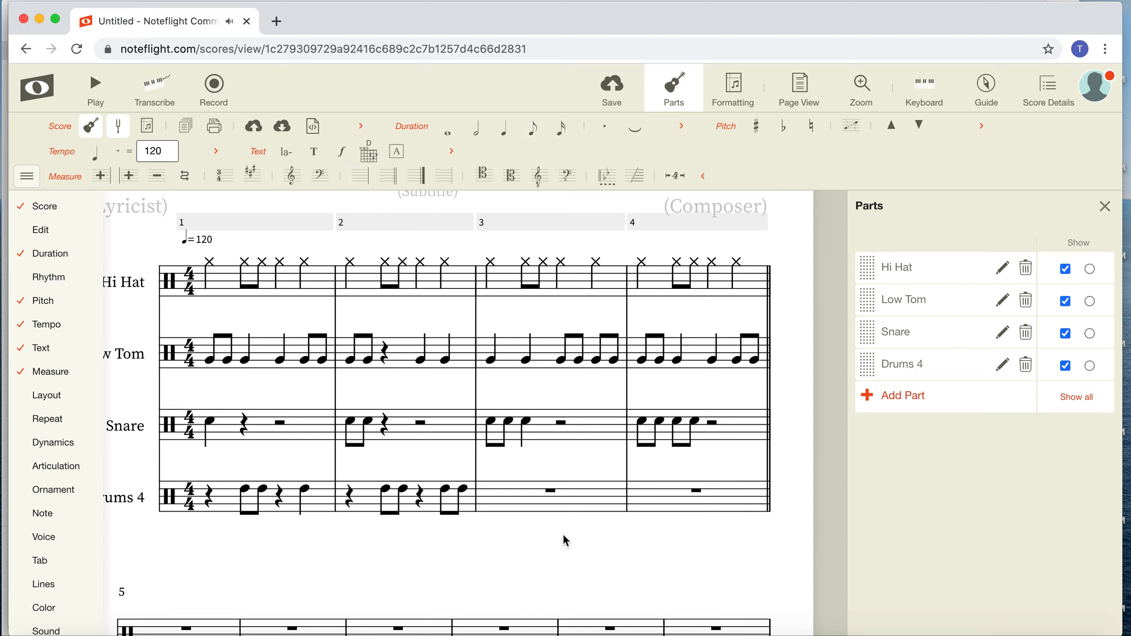
# Copy Drums 4 measure 2 into measure 3 and turn the first eighth note of beat 2 there into an eighth rest.
pyautogui.click(434, 503)
pyautogui.hotkey('ctrl', 'c')
pyautogui.click(510, 502)
pyautogui.hotkey('ctrl', 'v')
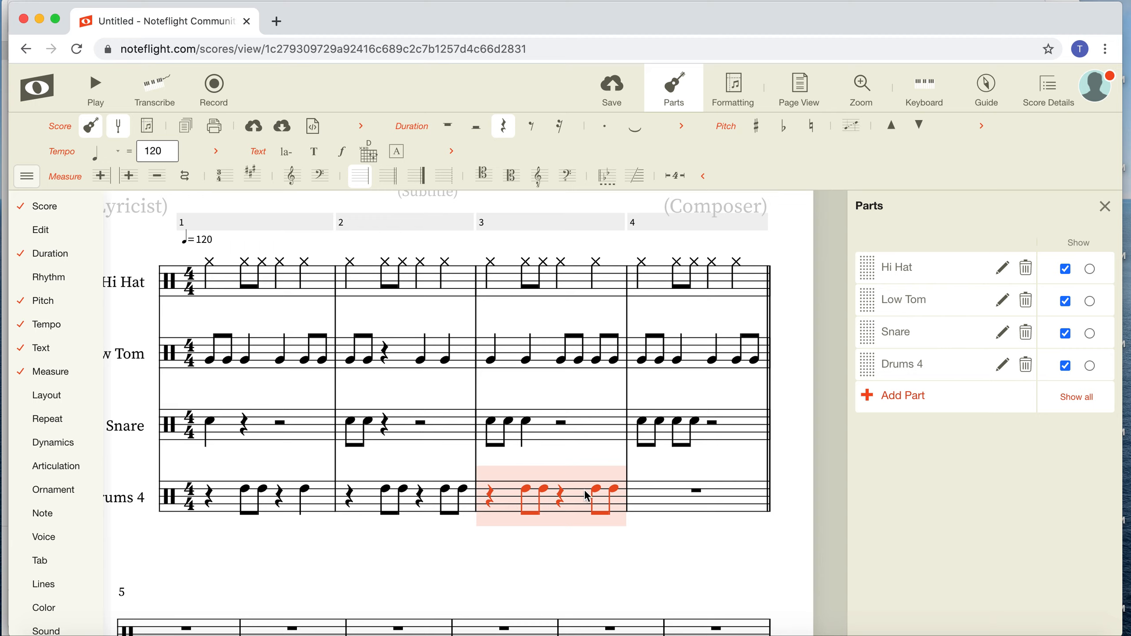
pyautogui.click(526, 489)
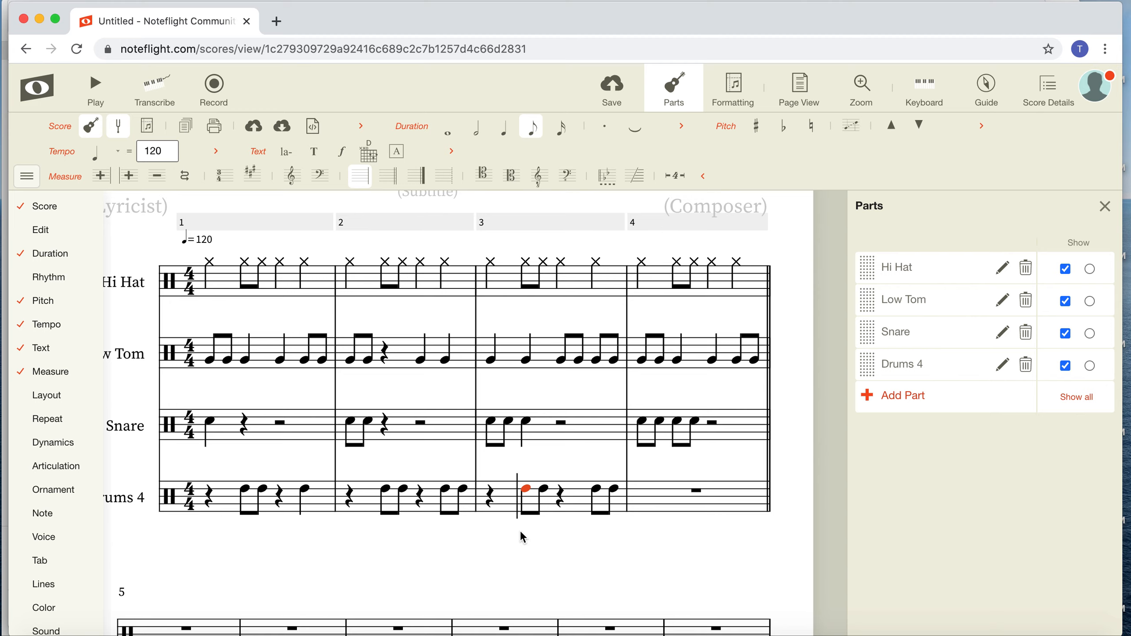
pyautogui.press('r')
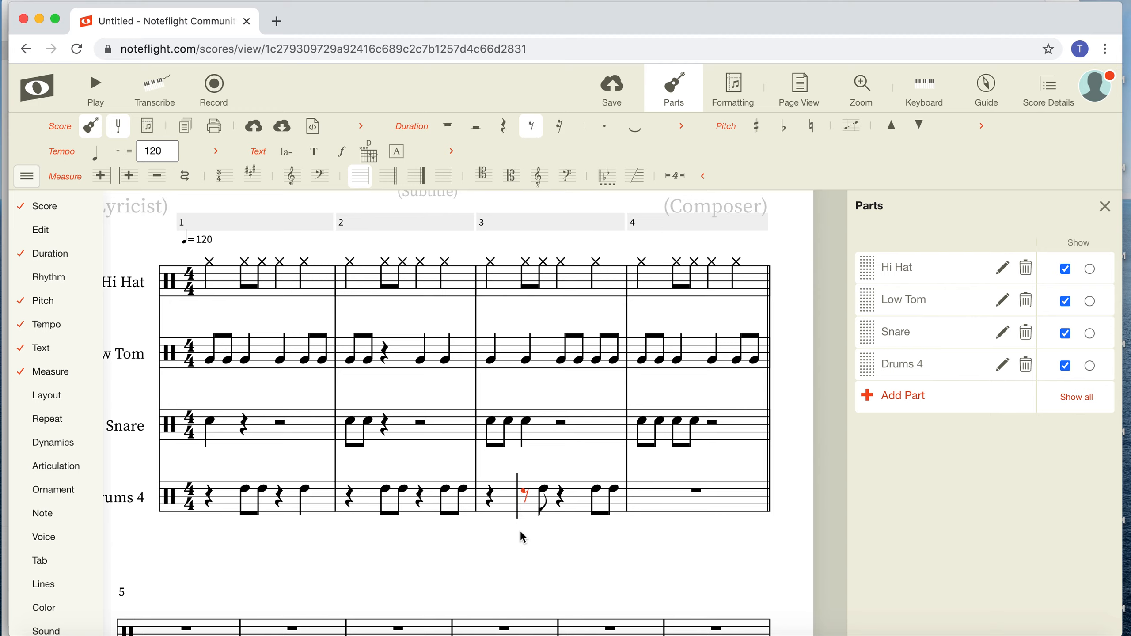
# Copy Drums 4 measure 3 into measure 4 and turn the first eighth note of beat 4 there into an eighth rest.
pyautogui.click(574, 504)
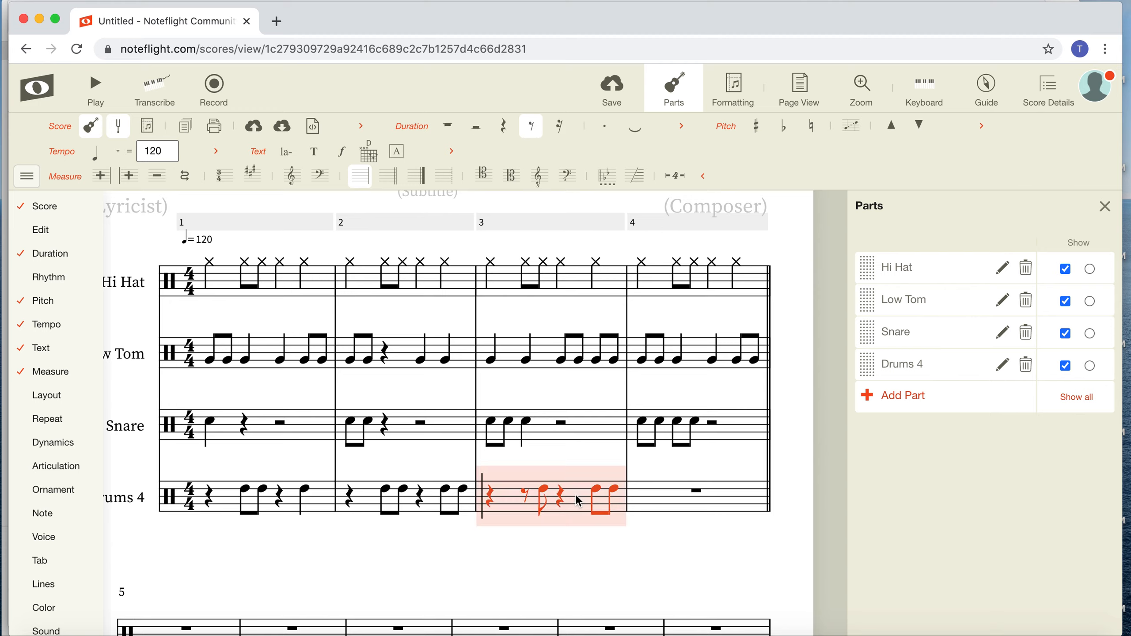
pyautogui.click(660, 506)
pyautogui.hotkey('ctrl', 'v')
pyautogui.click(739, 492)
pyautogui.press('Delete')
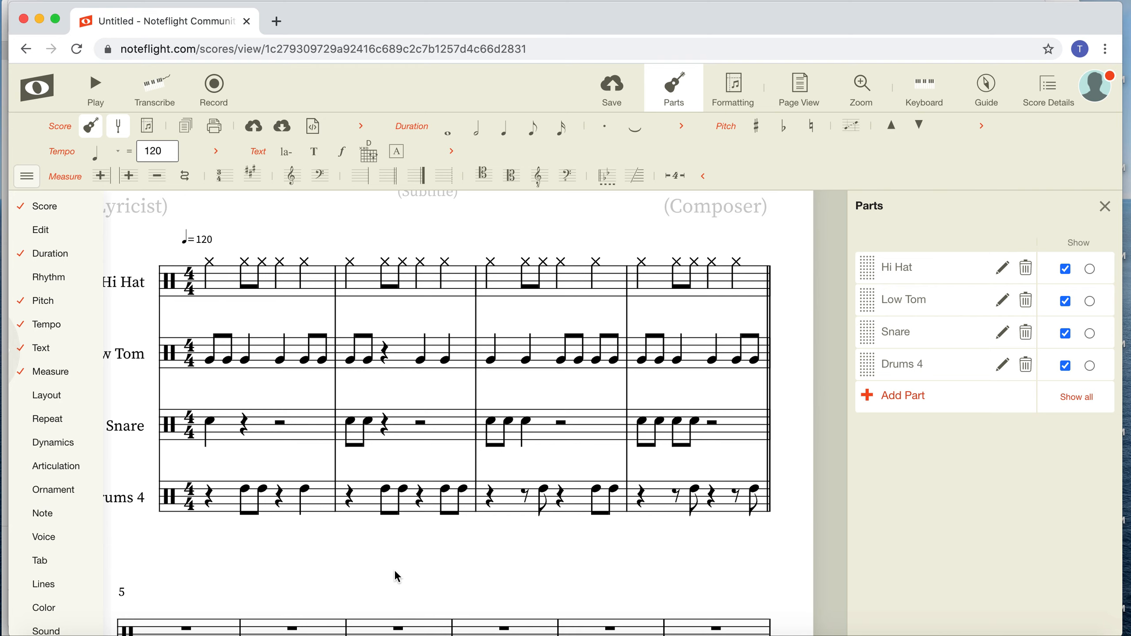
# Play all four measures back from the first Hi Hat note, pause playback, and return to the top of the score.
pyautogui.press('space')
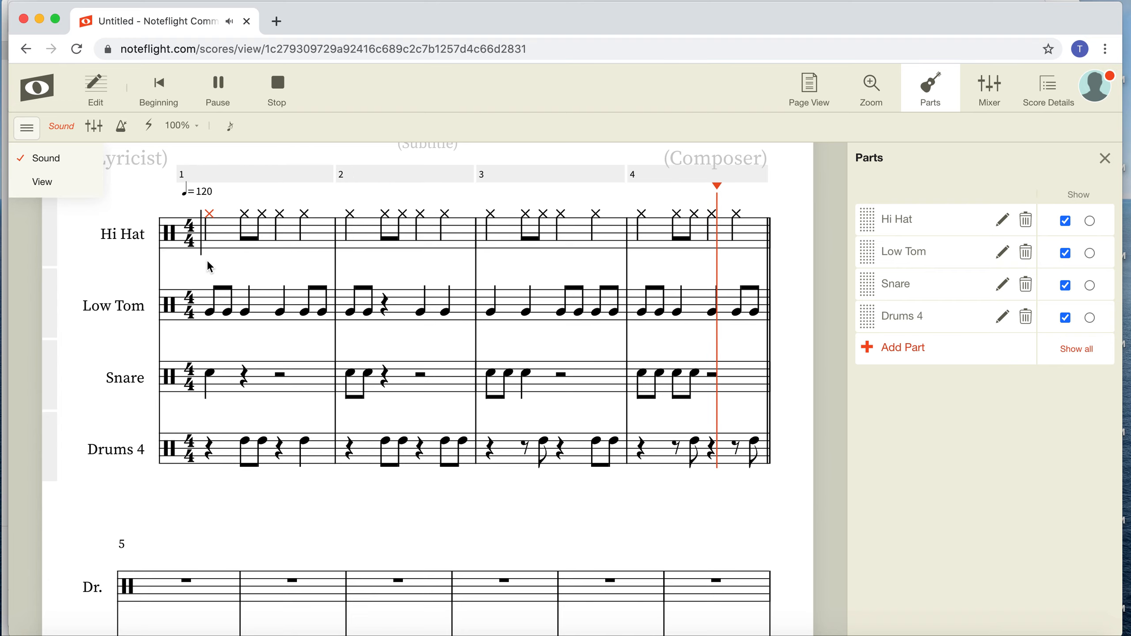
pyautogui.press('space')
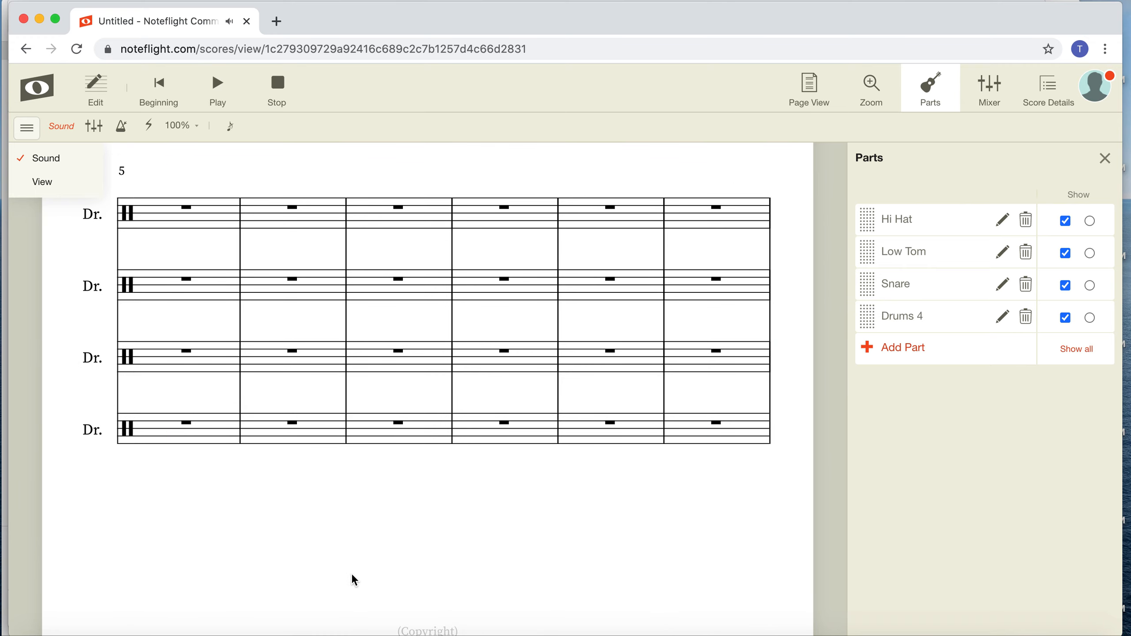
pyautogui.scroll(10, 355, 579)
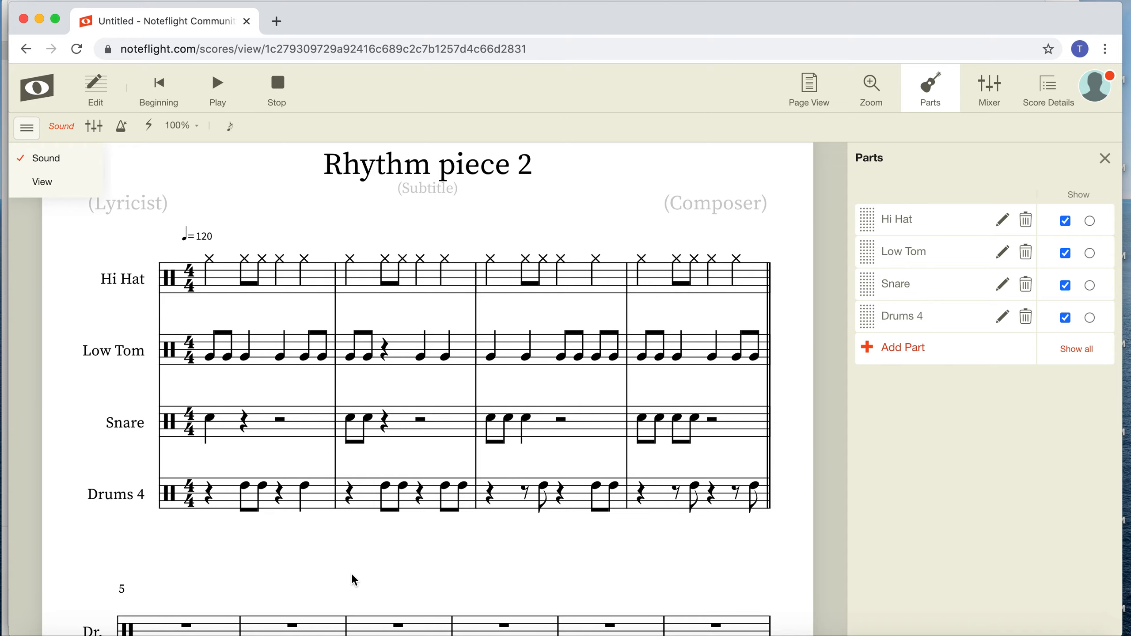
pyautogui.scroll(-6, 355, 580)
pyautogui.scroll(2, 354, 580)
pyautogui.scroll(3, 355, 580)
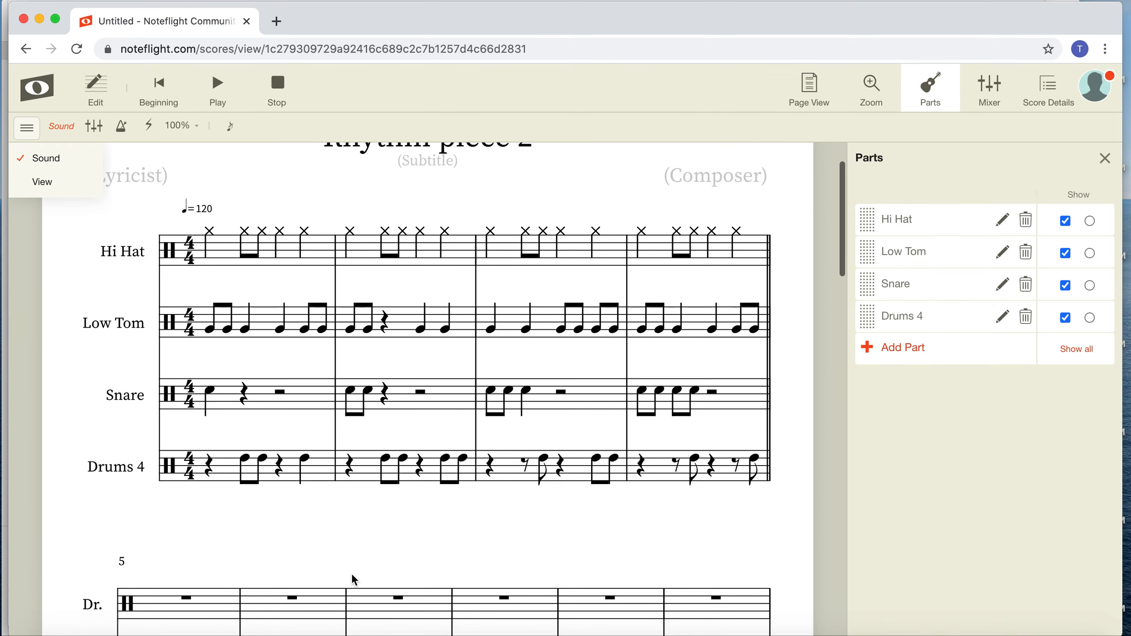
pyautogui.scroll(-4, 352, 579)
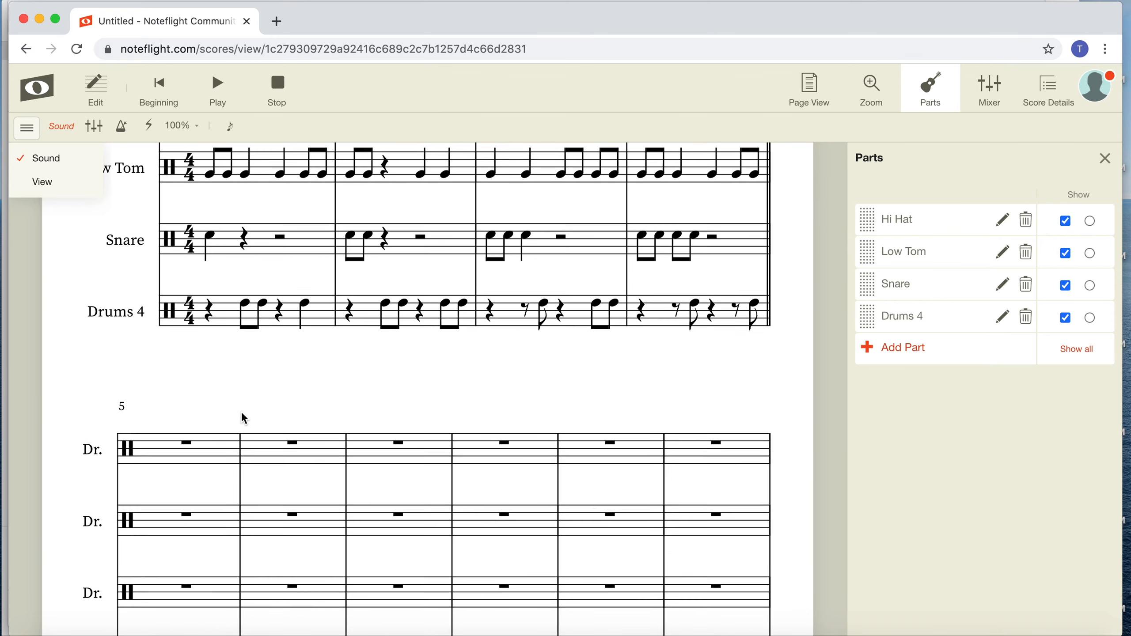
pyautogui.scroll(5, 243, 417)
# Copy the Hi Hat rhythm from measure 1 into measure 5 of the Low Tom staff.
pyautogui.click(220, 311)
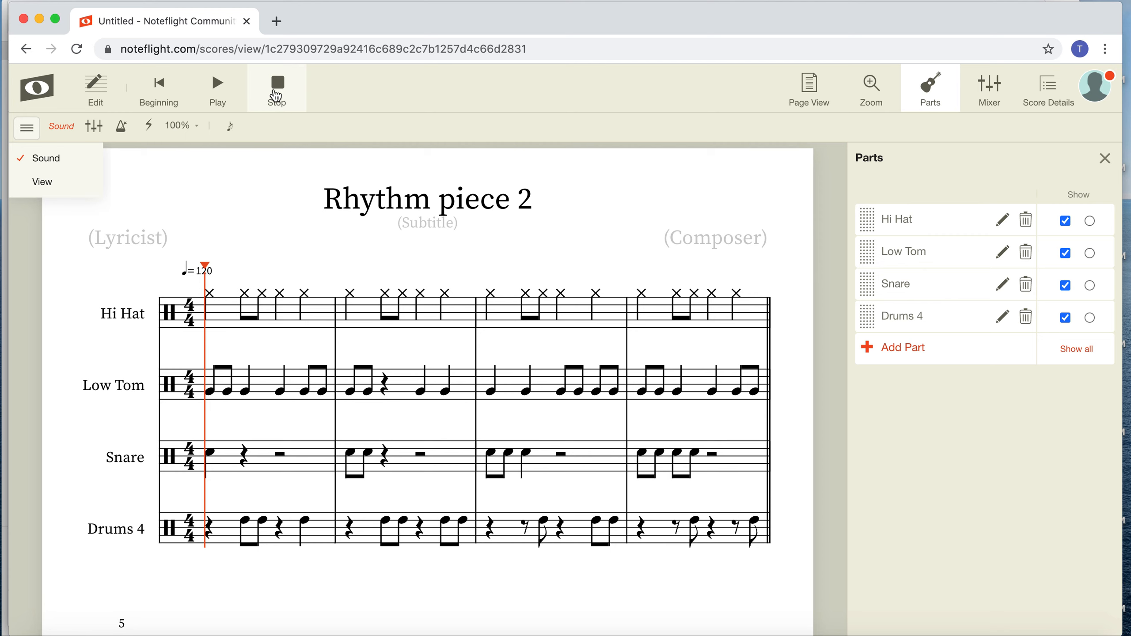
pyautogui.click(231, 320)
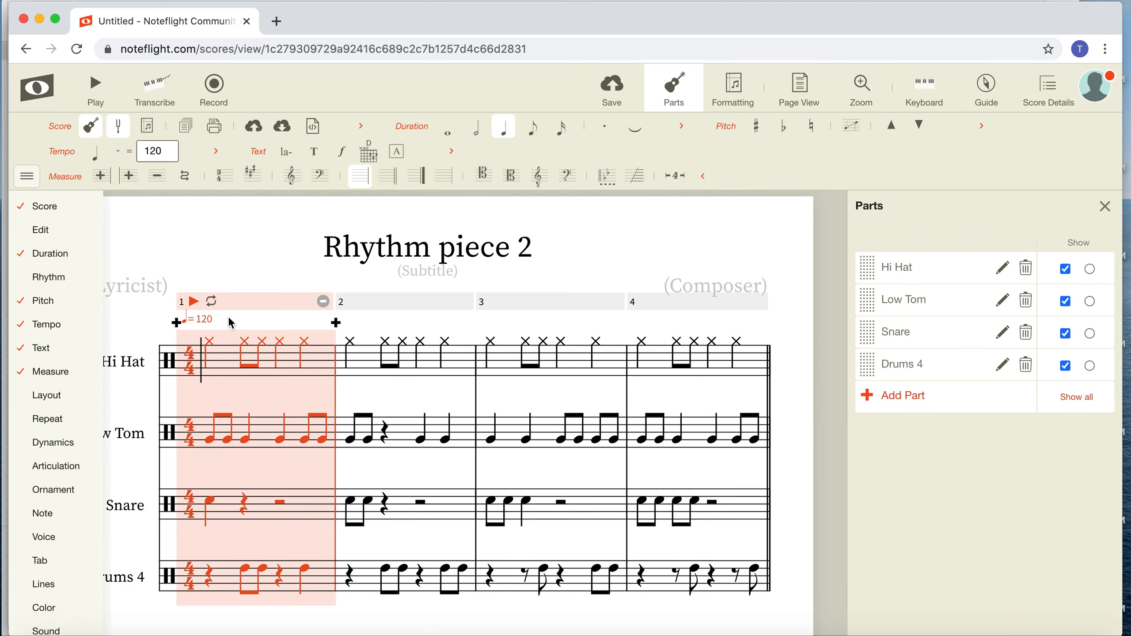
pyautogui.click(223, 374)
pyautogui.click(218, 366)
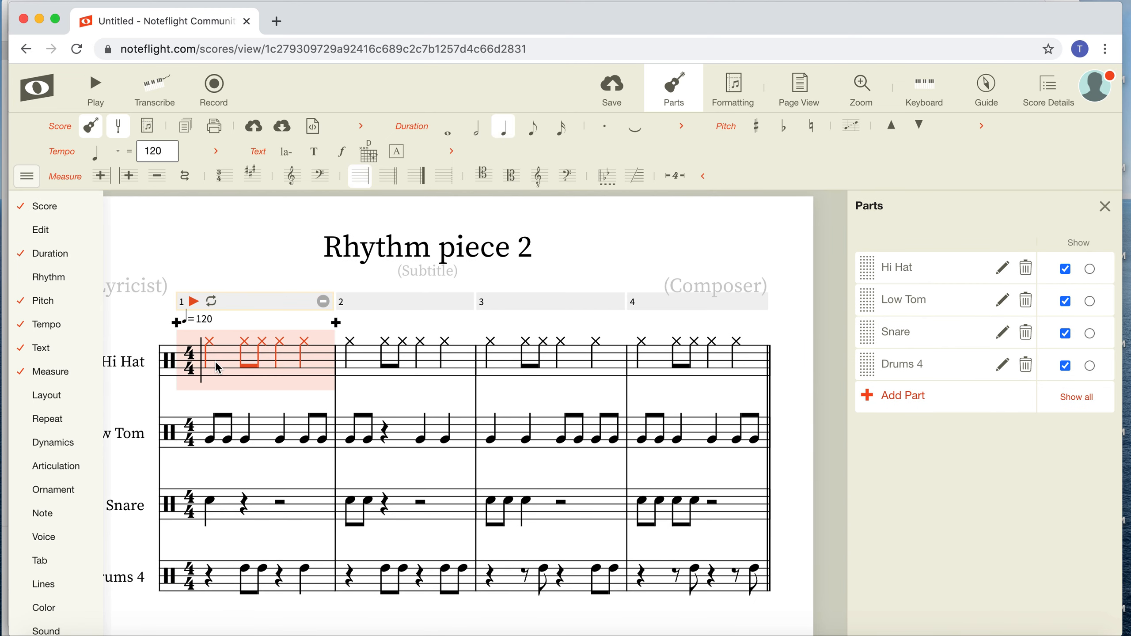
pyautogui.scroll(-5, 293, 441)
pyautogui.scroll(-5, 293, 441)
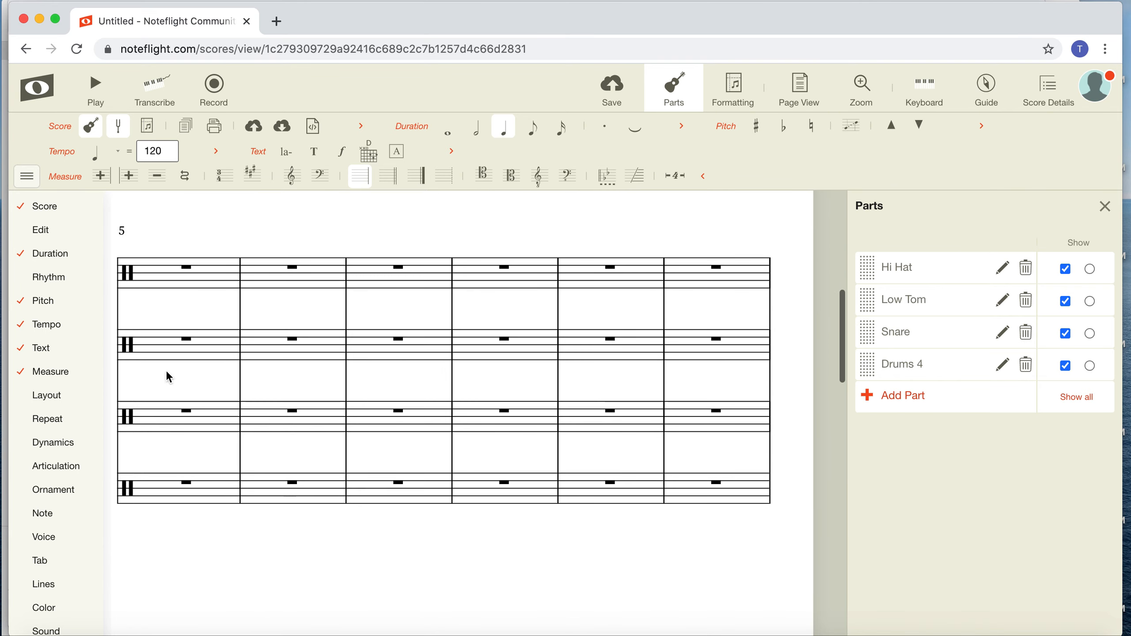
pyautogui.click(166, 354)
pyautogui.press('super+v')
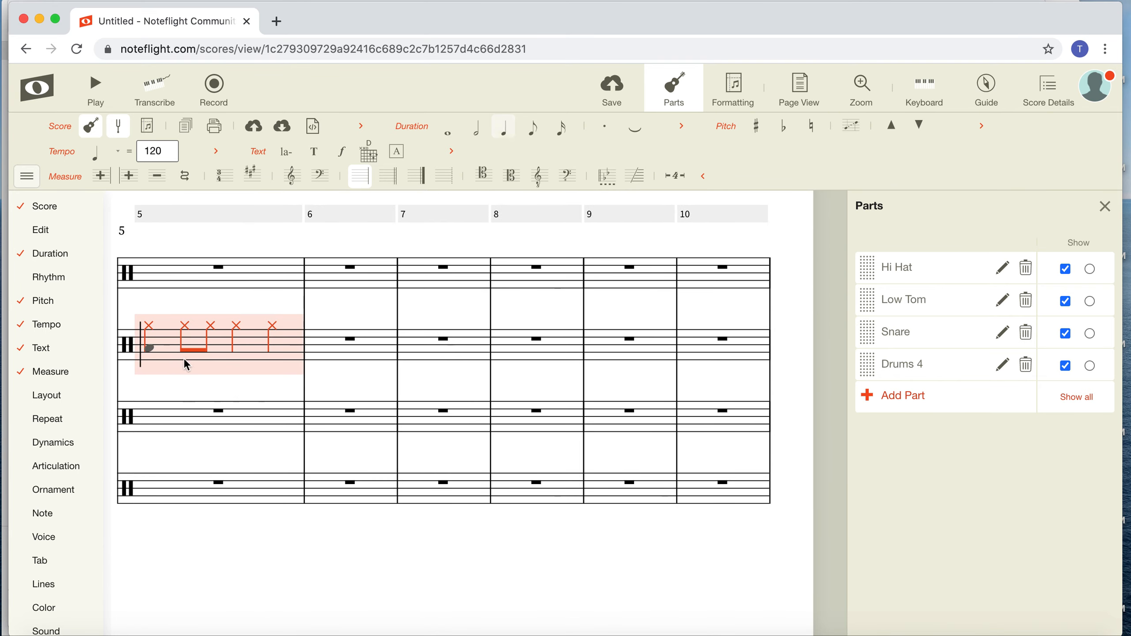
# Play the score from the first Hi Hat note of measure 4 and pause playback after it reaches the second system.
pyautogui.scroll(10, 184, 359)
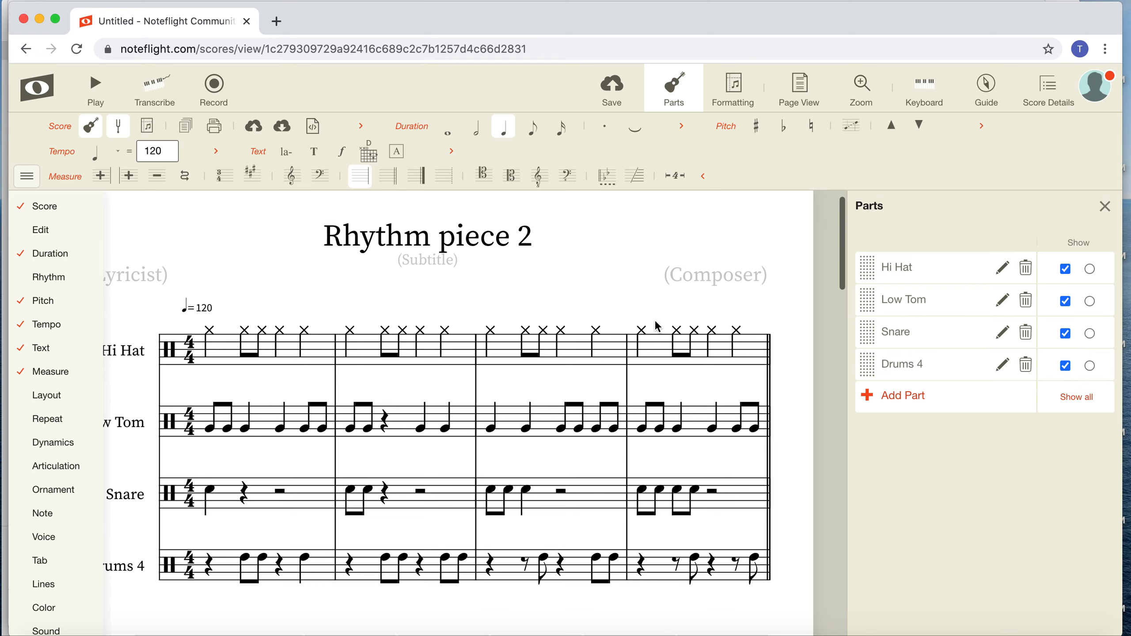
pyautogui.click(645, 337)
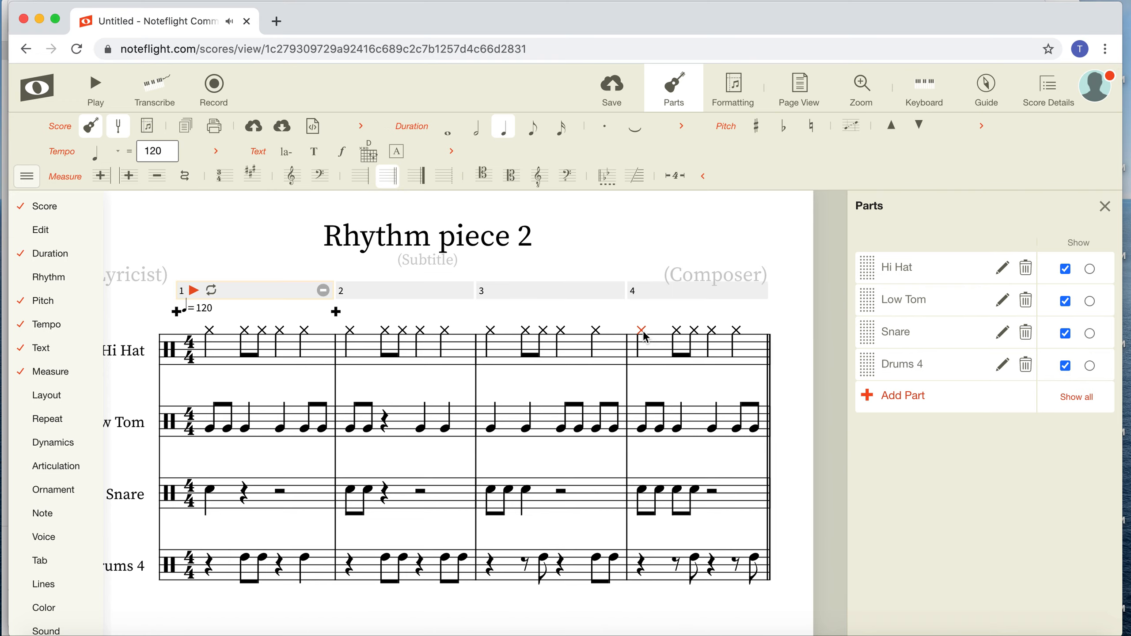
pyautogui.press('space')
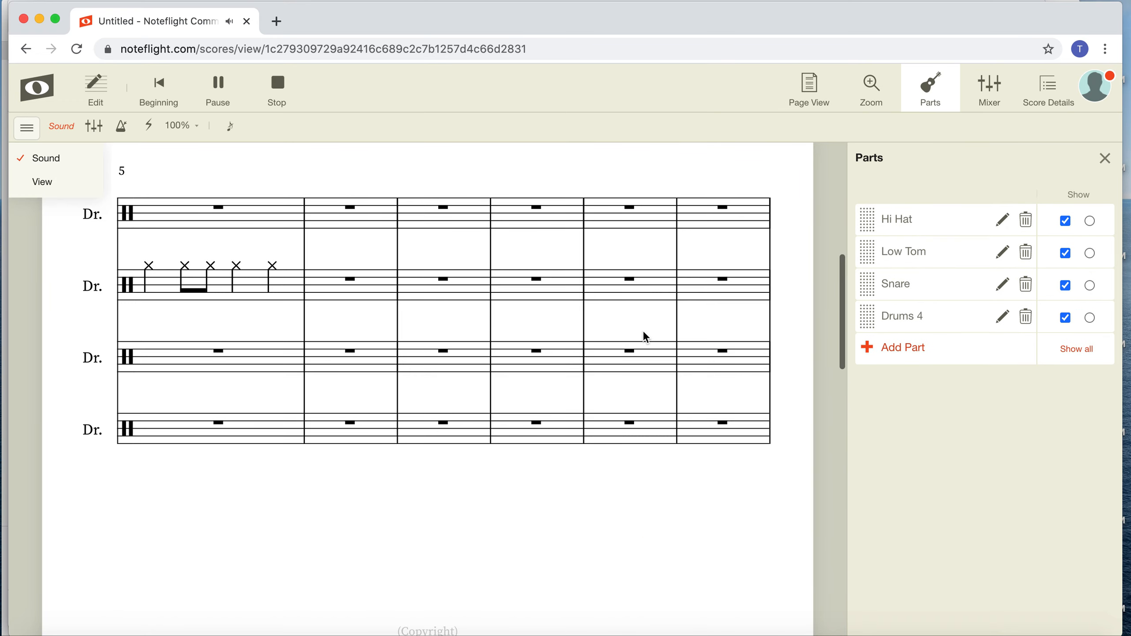
pyautogui.press('space')
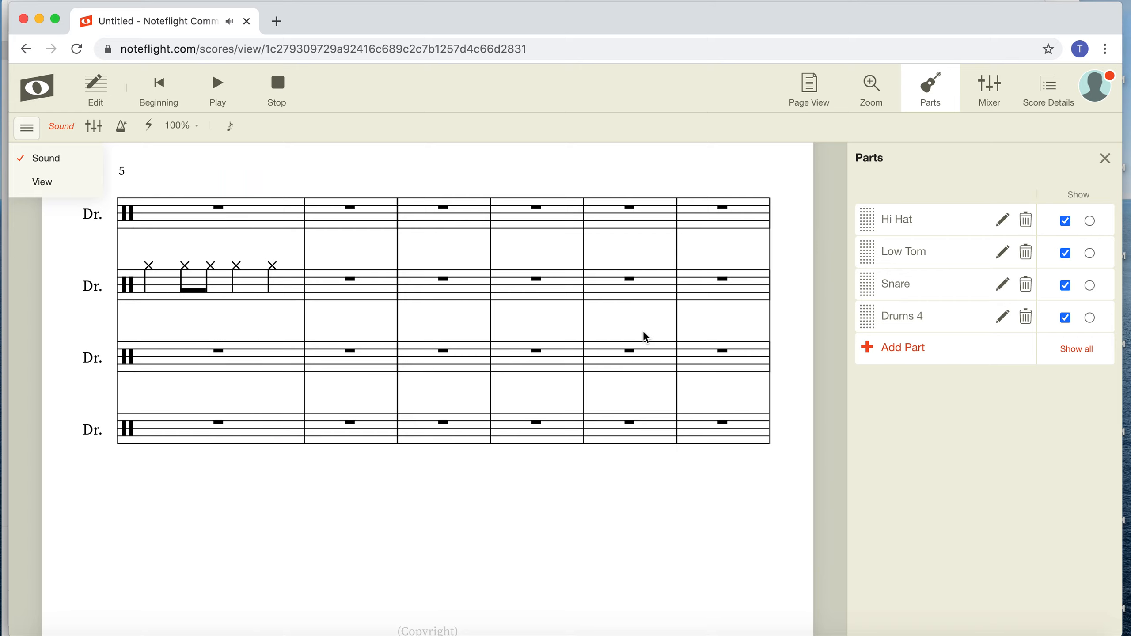
pyautogui.hscroll(-5, 432, 316)
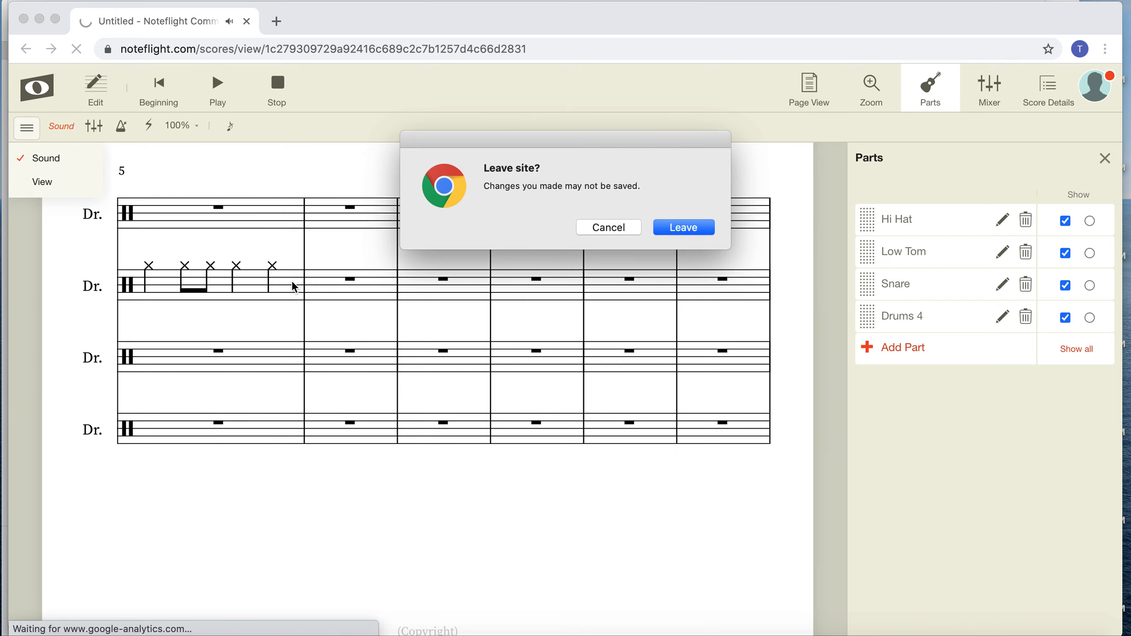
pyautogui.click(608, 228)
pyautogui.scroll(10, 298, 296)
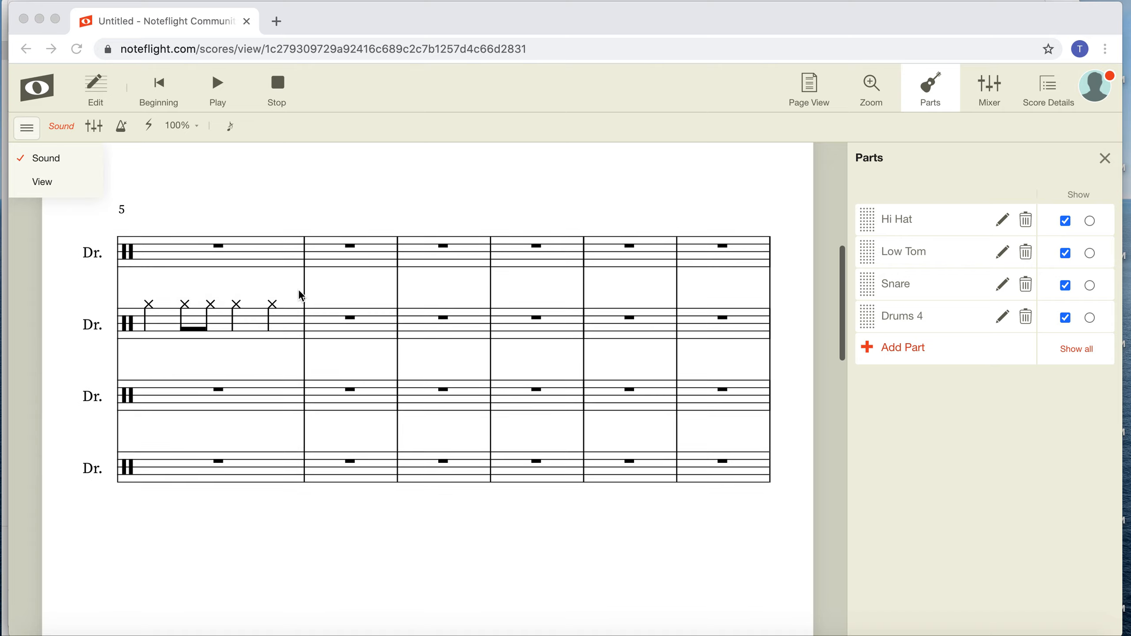
pyautogui.scroll(-7, 301, 296)
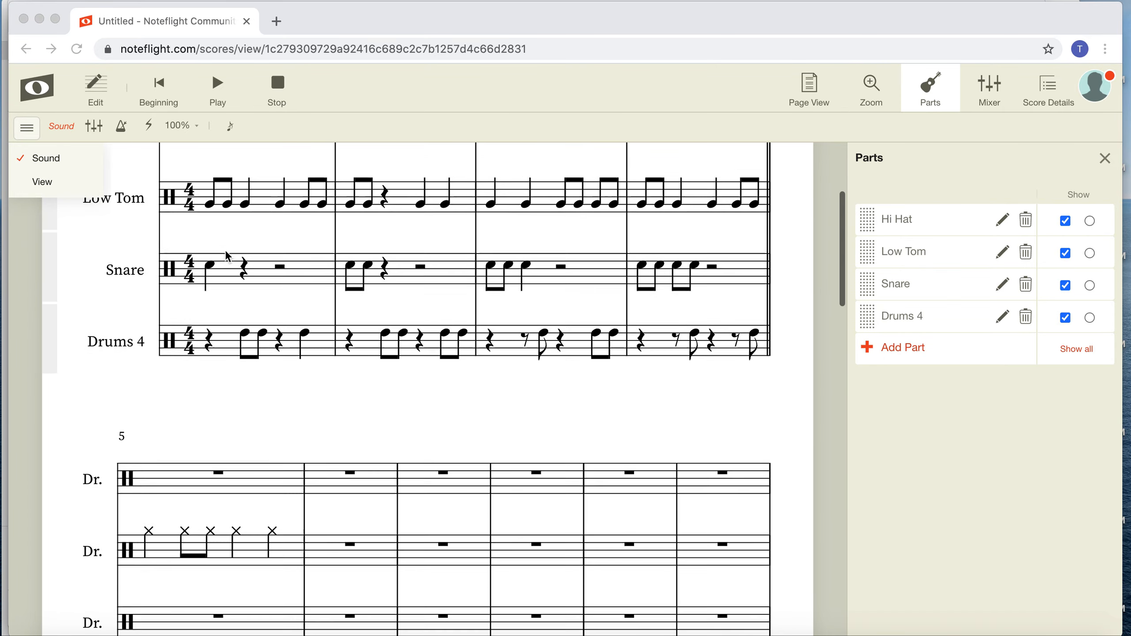
# Stop playback and lower all the copied notes in Low Tom measure 5 to the same pitch as the Low Tom notes above.
pyautogui.click(222, 379)
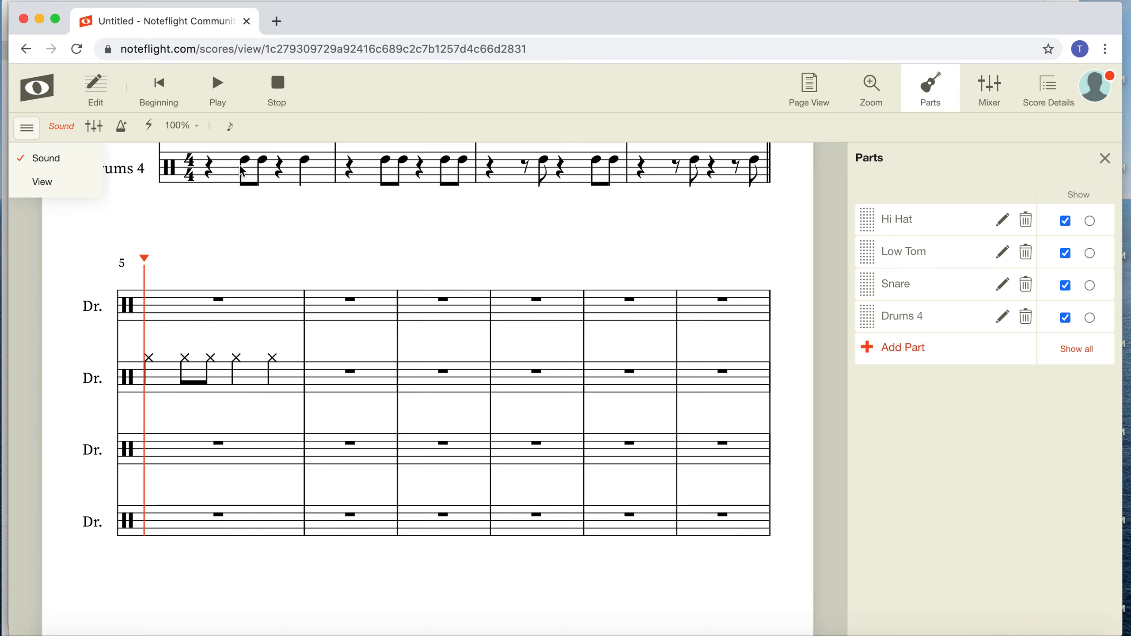
pyautogui.click(280, 89)
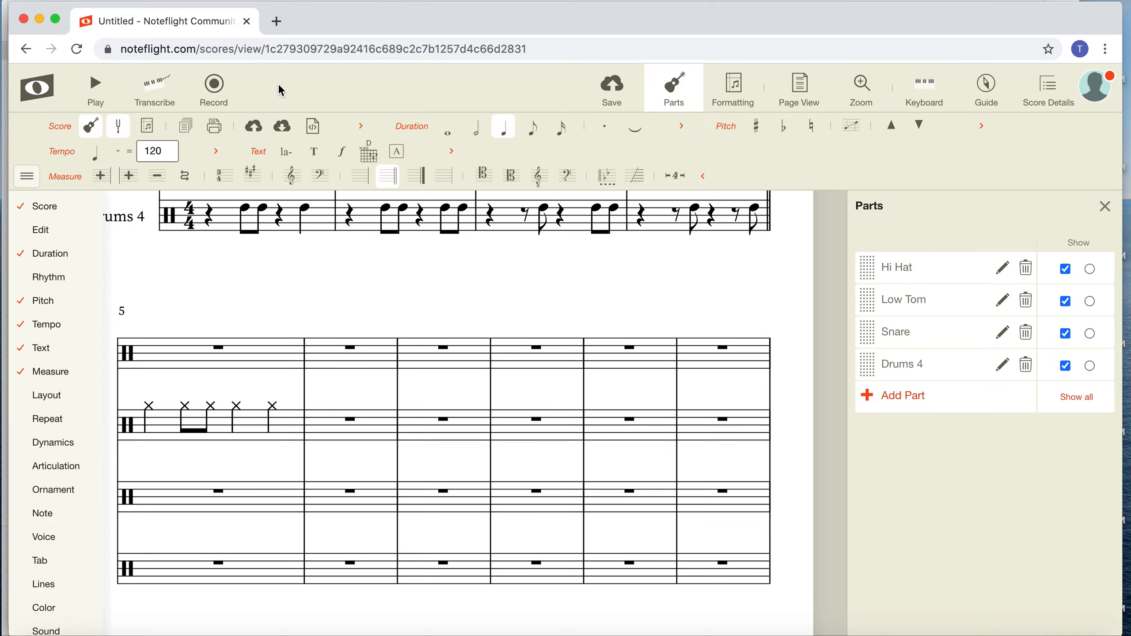
pyautogui.click(172, 433)
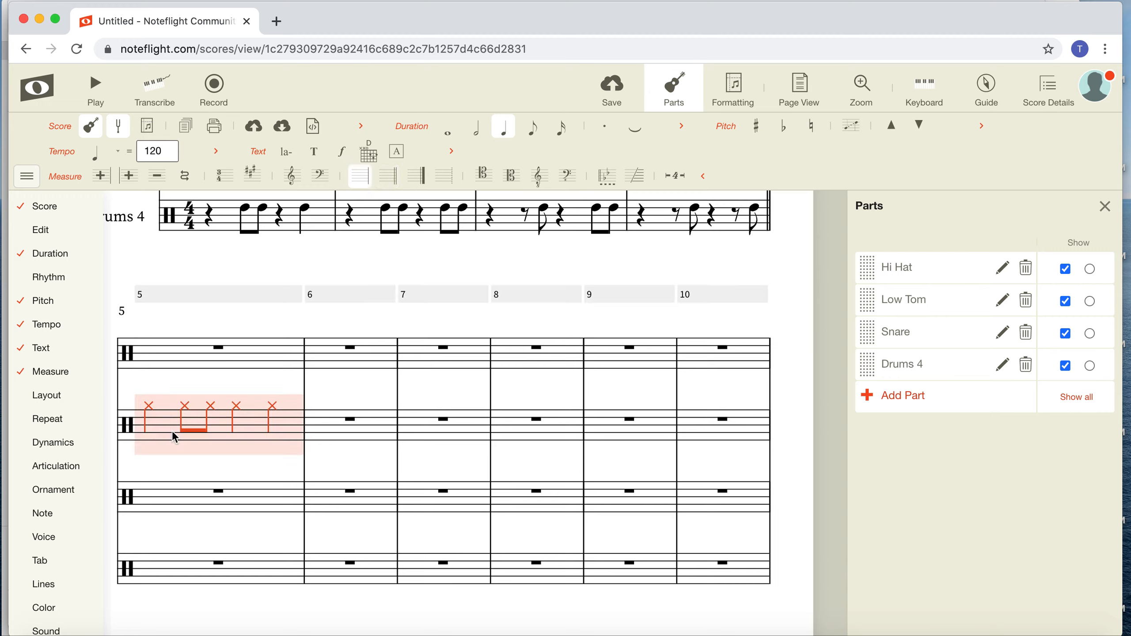
pyautogui.press('Down')
pyautogui.press('Down')
pyautogui.press('Down')
pyautogui.press('Down')
pyautogui.press('Down')
pyautogui.press('Down')
pyautogui.press('Down')
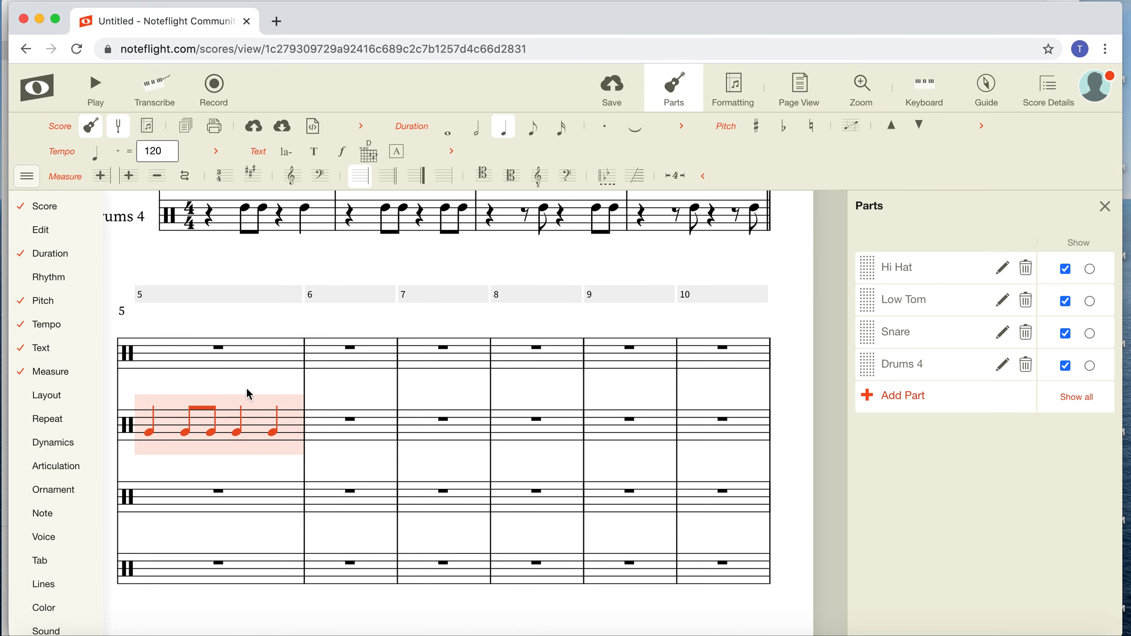
# Play measure 5 back from the first Low Tom note and stop playback.
pyautogui.click(251, 322)
pyautogui.scroll(4, 232, 267)
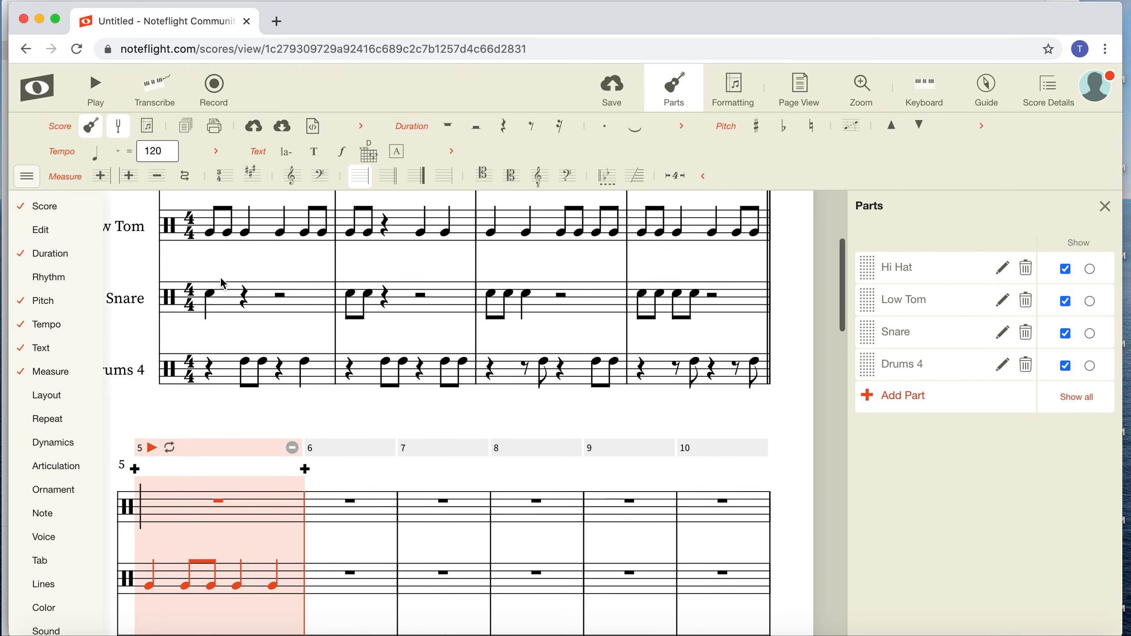
pyautogui.click(150, 585)
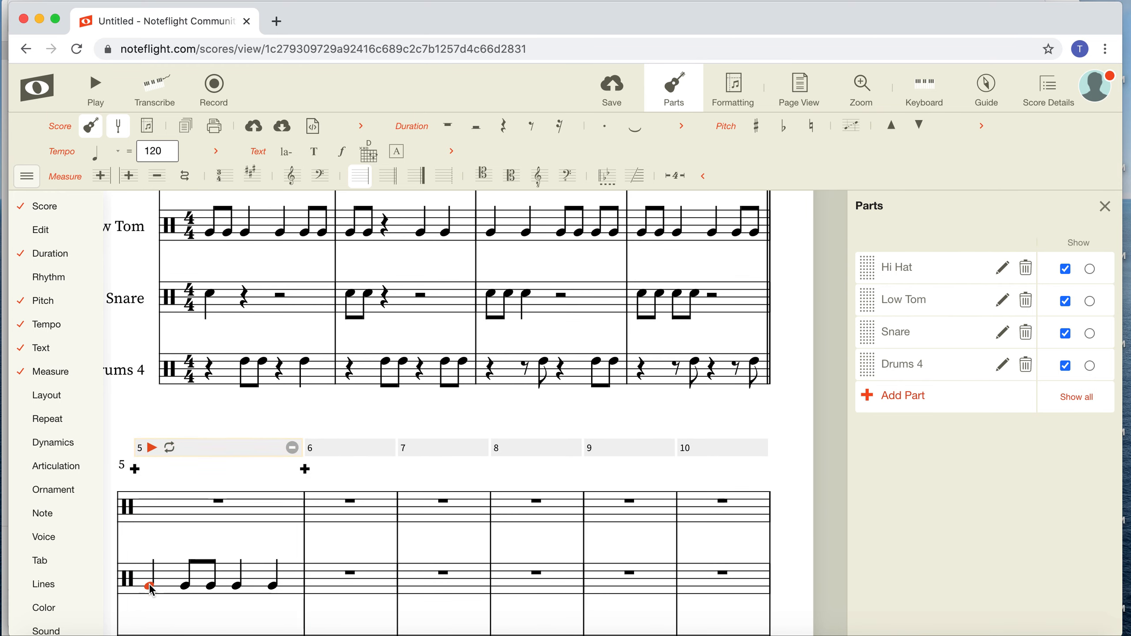
pyautogui.press('space')
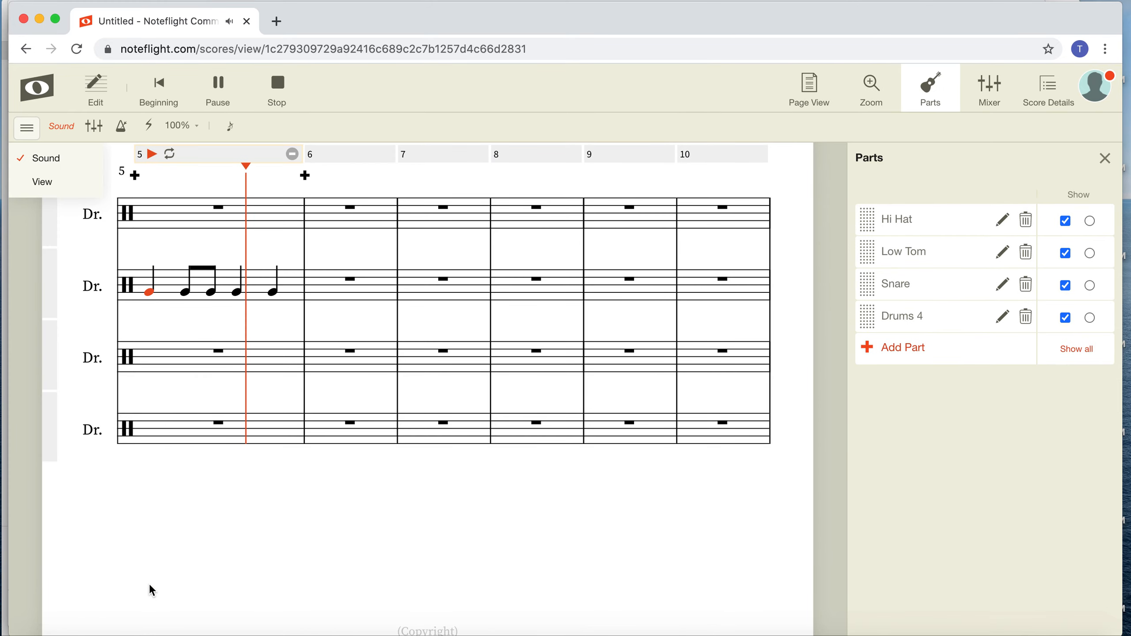
pyautogui.scroll(10, 388, 436)
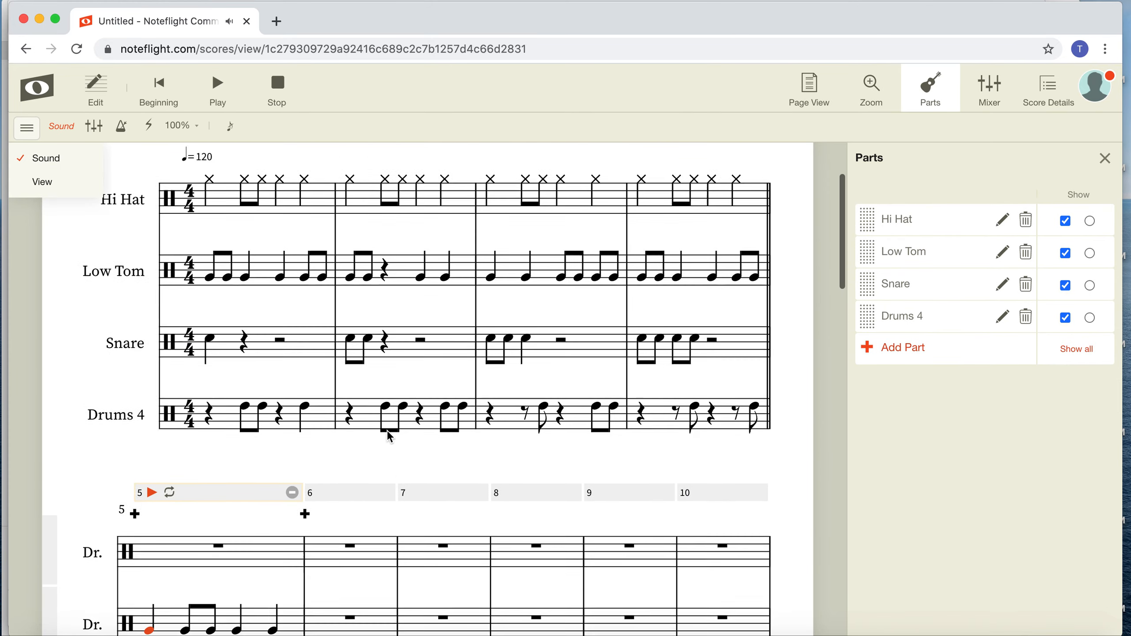
pyautogui.scroll(-10, 388, 436)
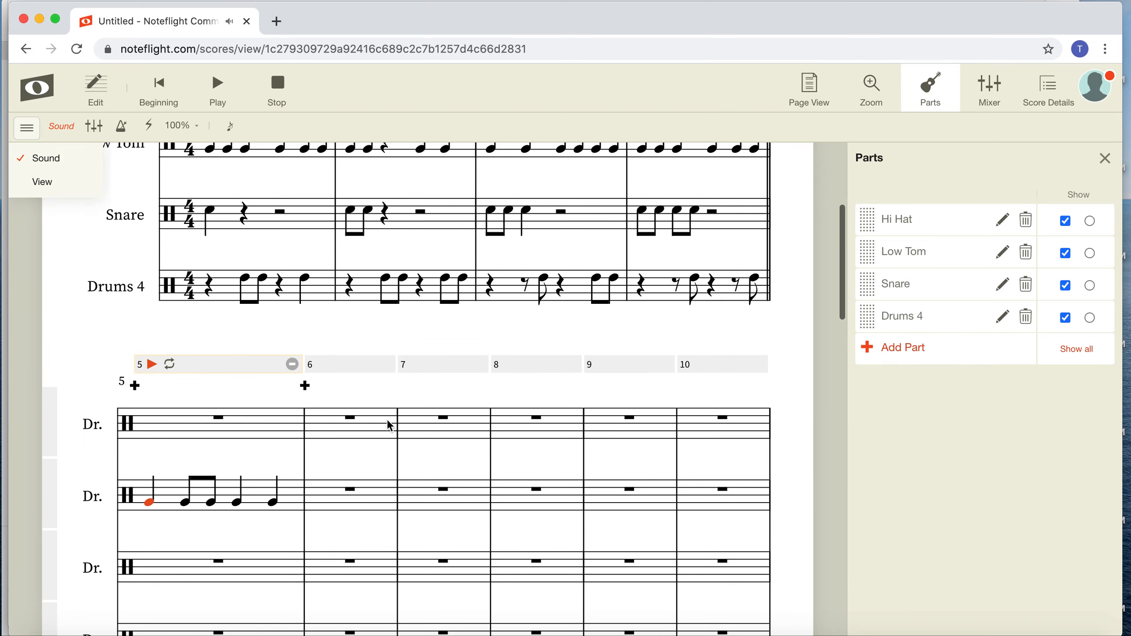
pyautogui.click(167, 375)
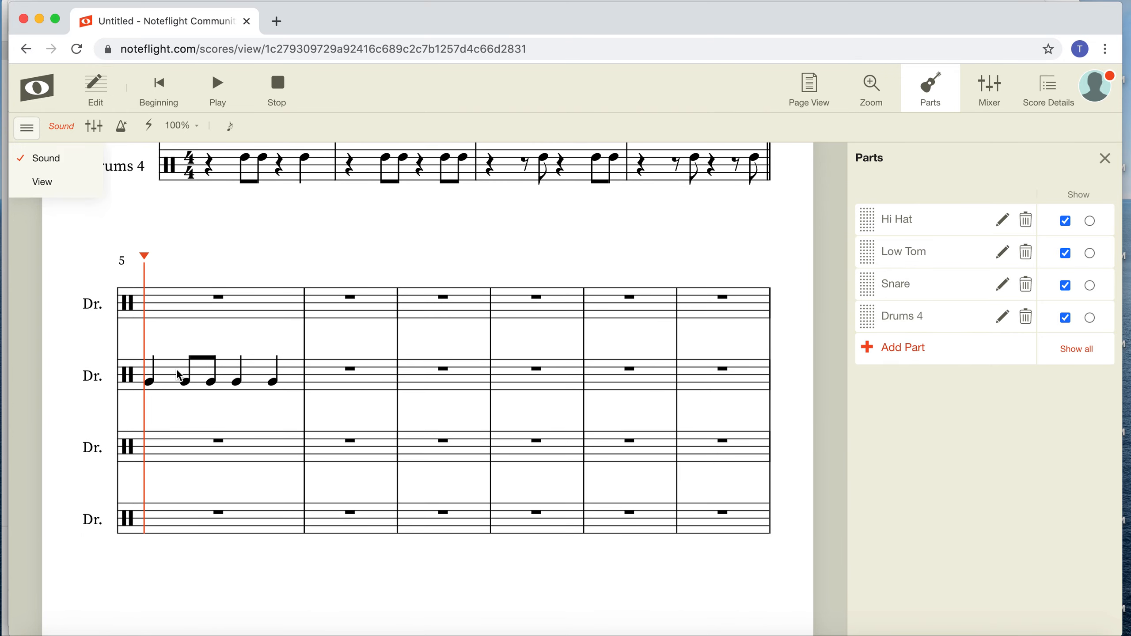
pyautogui.click(275, 102)
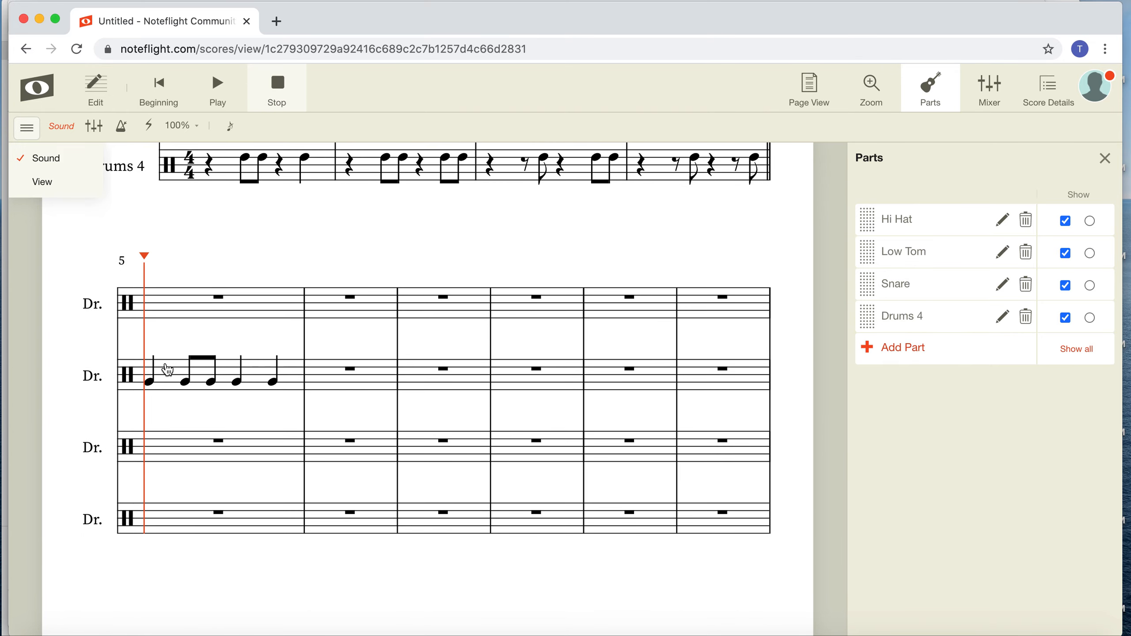
# Copy Low Tom measure 5 into measure 5 of the Snare, Drums 4 and Hi Hat staves.
pyautogui.click(167, 371)
pyautogui.doubleClick(171, 422)
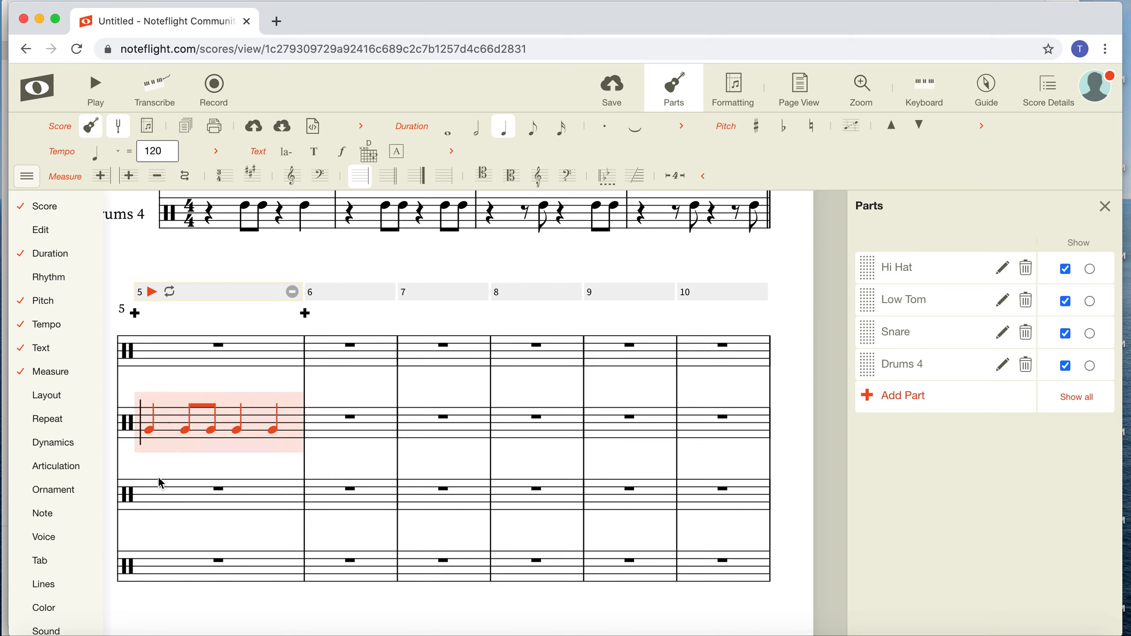
pyautogui.click(166, 496)
pyautogui.hotkey('ctrl', 'v')
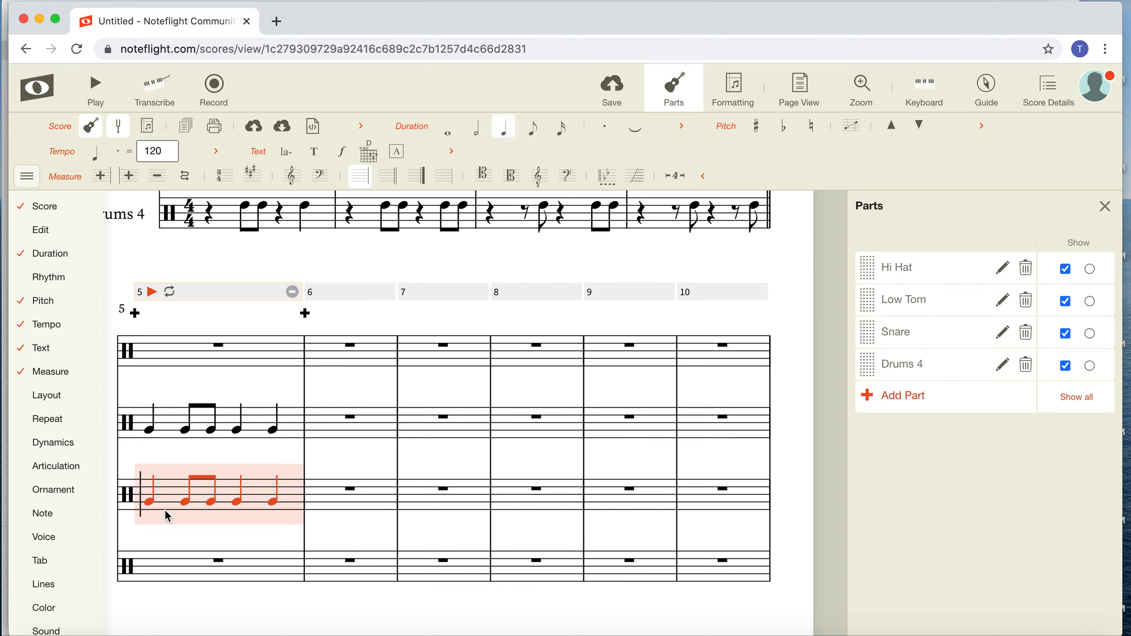
pyautogui.click(173, 569)
pyautogui.hotkey('ctrl', 'v')
pyautogui.click(170, 341)
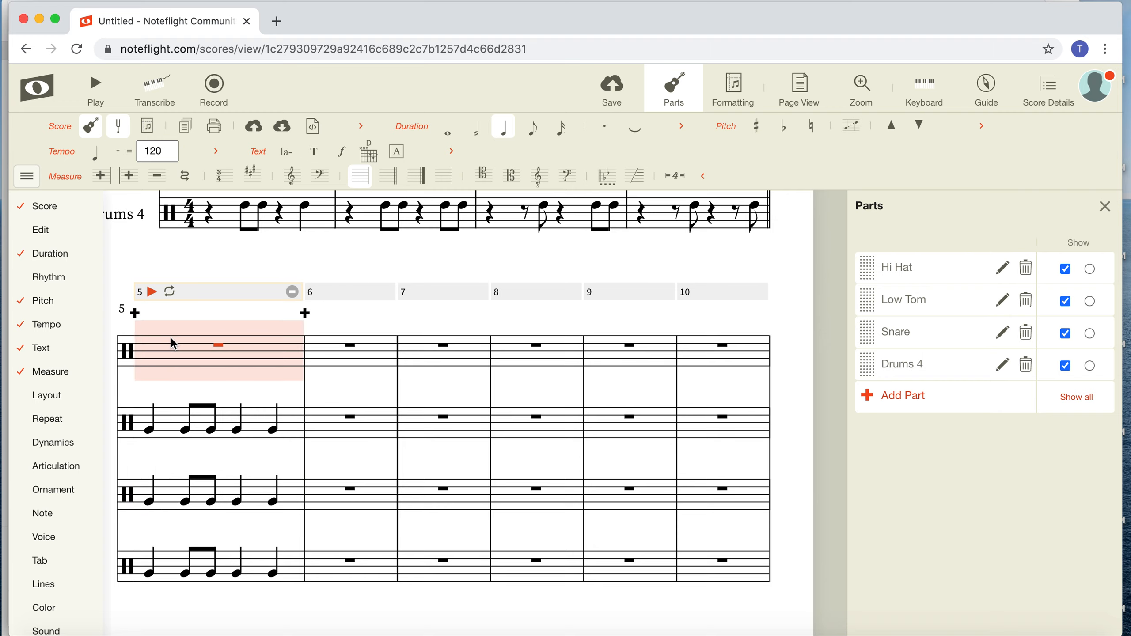
pyautogui.hotkey('ctrl', 'v')
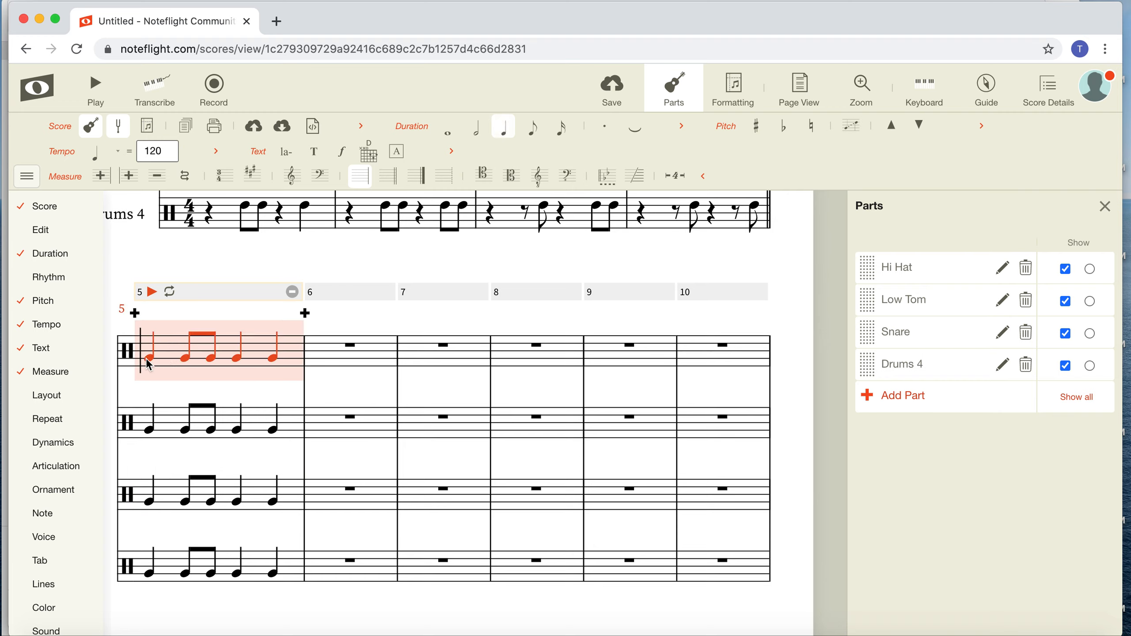
# Play measure 5 with all four parts from the first Hi Hat note and return to editing the score.
pyautogui.click(147, 362)
pyautogui.press('space')
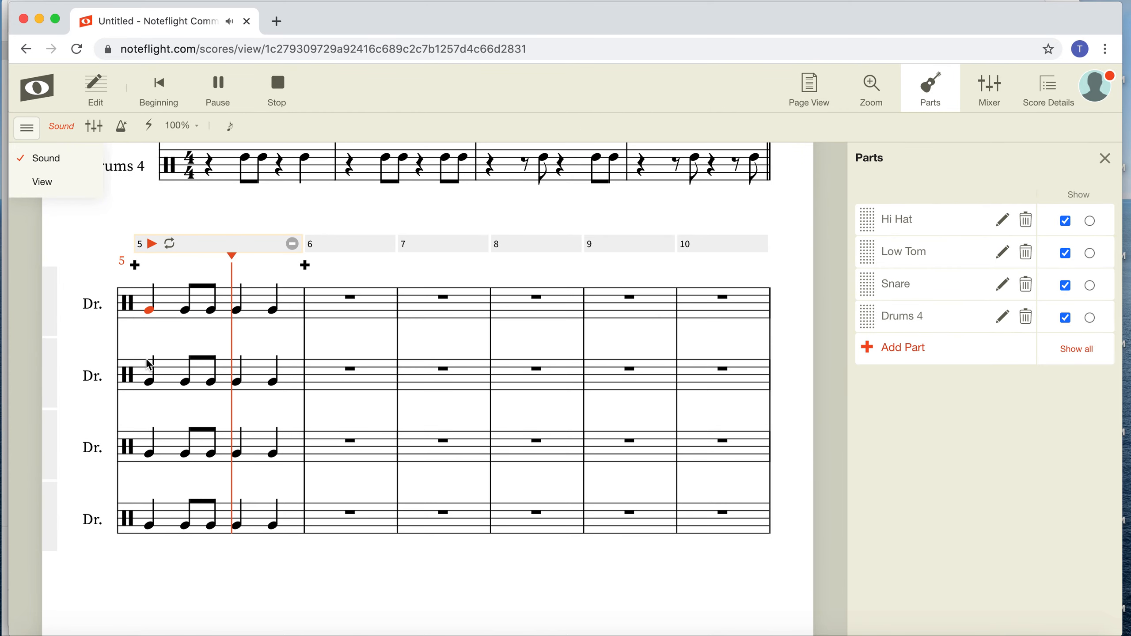
pyautogui.click(168, 523)
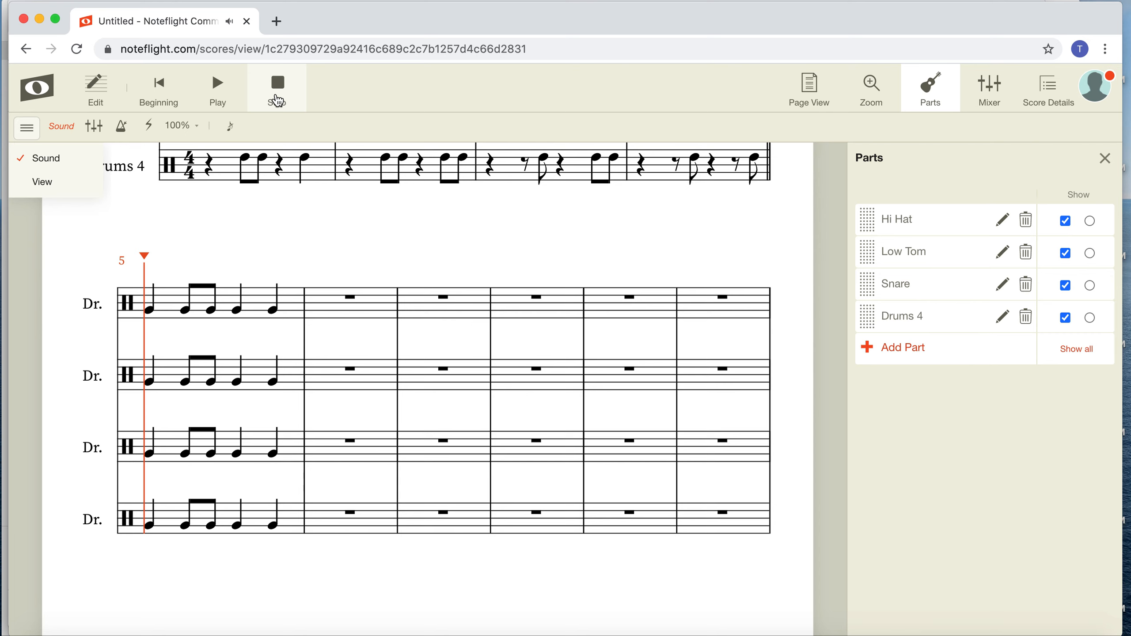
pyautogui.doubleClick(261, 518)
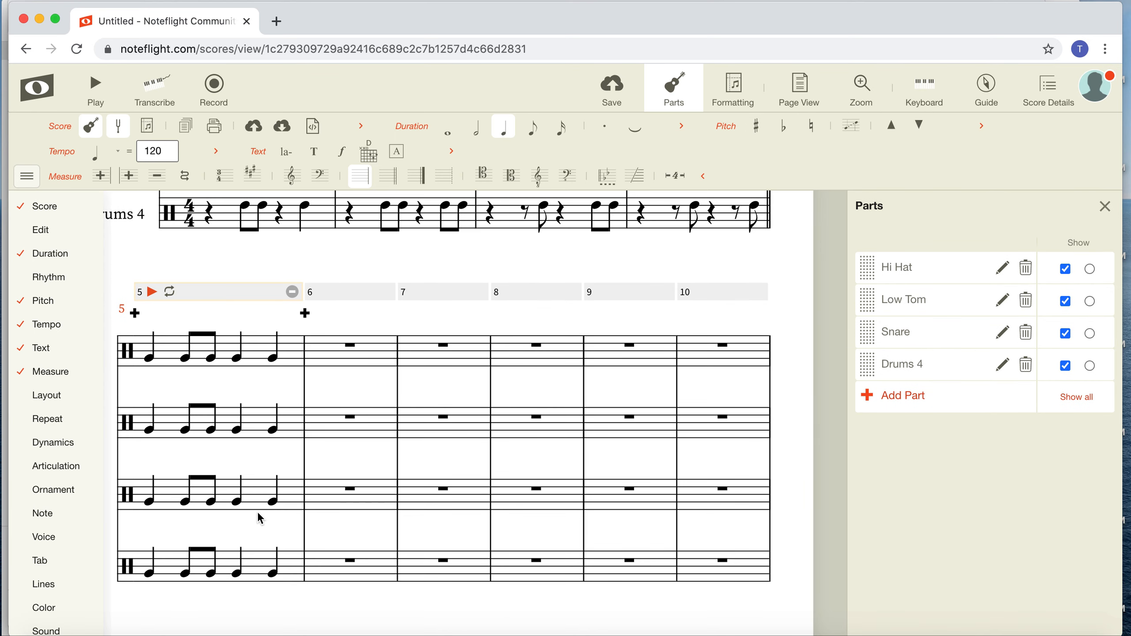
# Raise all the Drums 4 notes in measure 5 to the same pitch as that part's notes in measures 1 to 4.
pyautogui.click(258, 574)
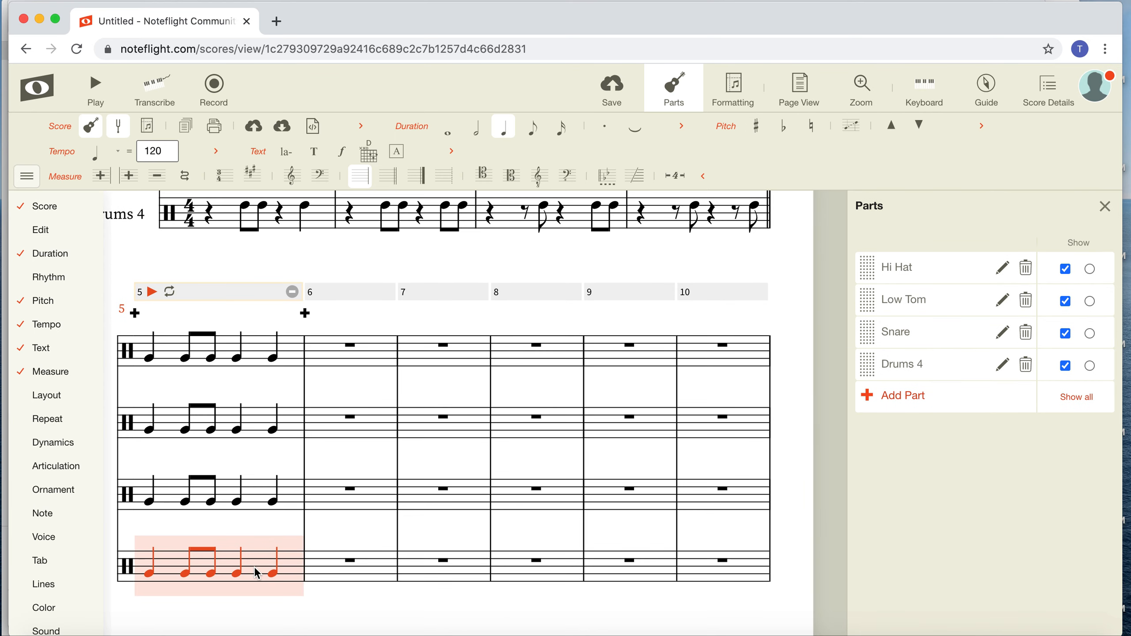
pyautogui.press('Up')
pyautogui.press('Up')
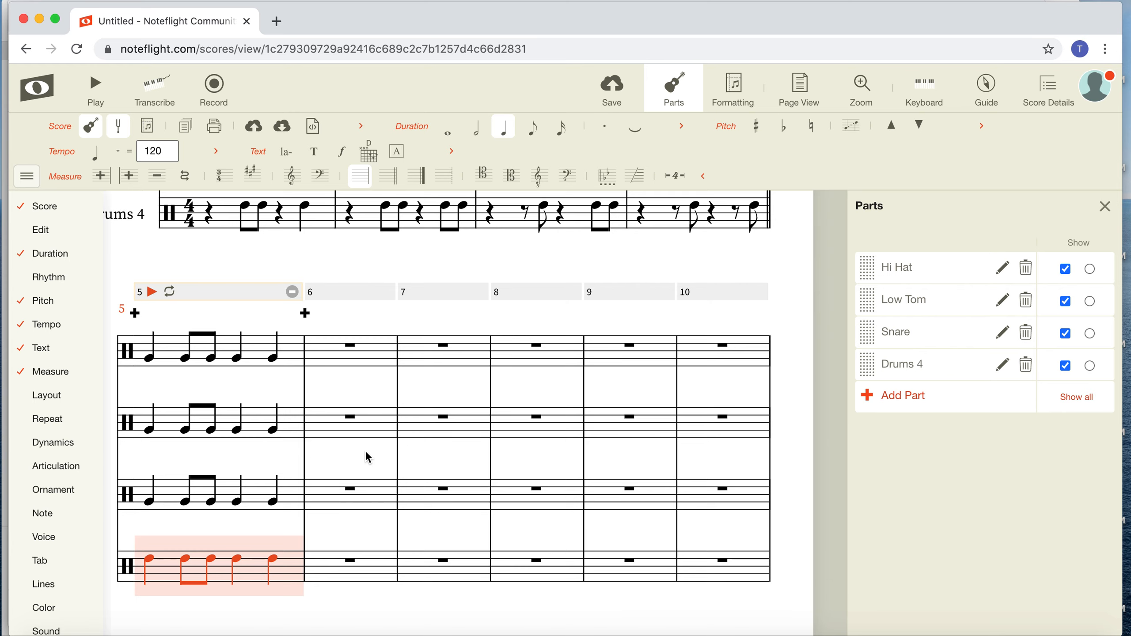
pyautogui.click(364, 452)
pyautogui.scroll(3, 363, 453)
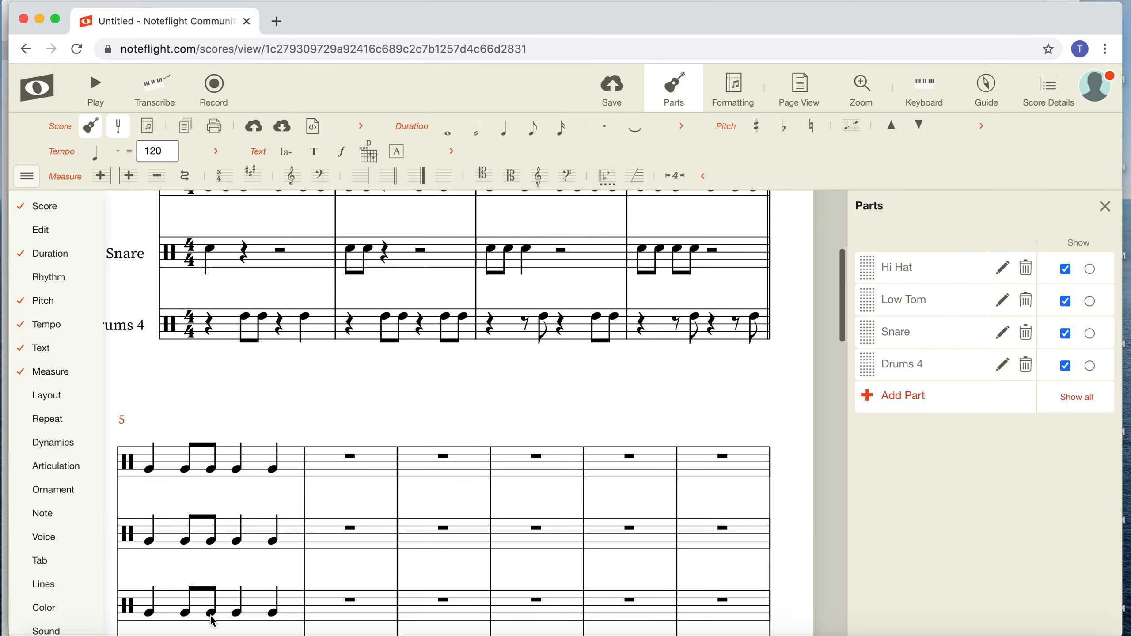
# Raise all the Snare notes in measure 5 to the same pitch as that part's notes in measures 1 to 4.
pyautogui.scroll(-3, 234, 581)
pyautogui.click(257, 510)
pyautogui.press('Up')
pyautogui.press('Up')
pyautogui.press('Up')
pyautogui.scroll(10, 316, 448)
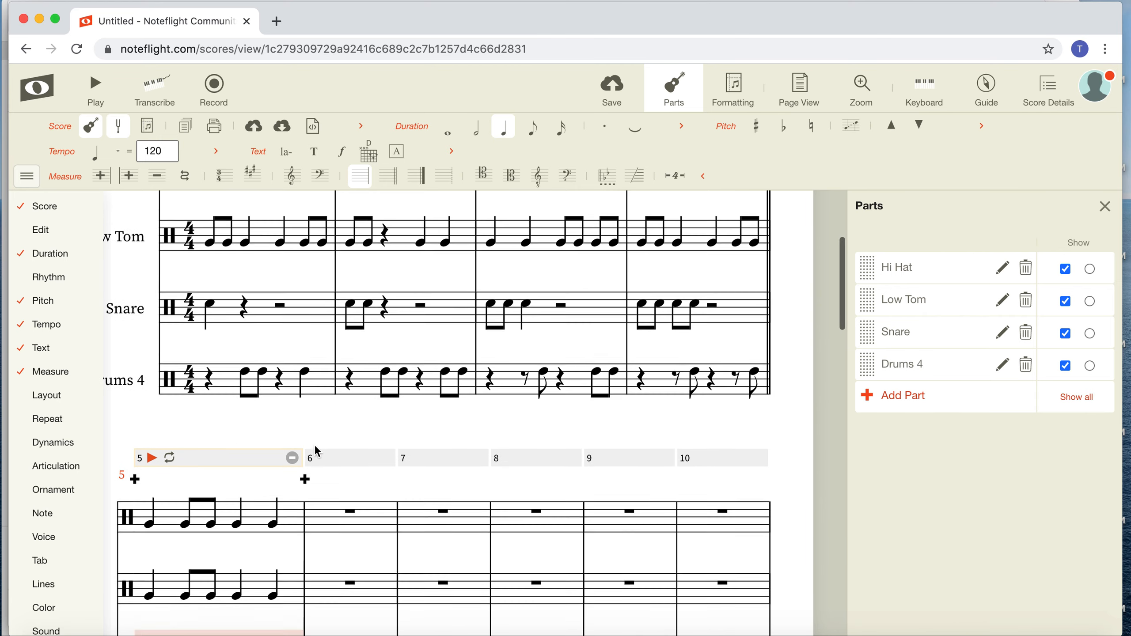
# Raise all the Hi Hat notes in measure 5 to the x-notehead pitch just above the staff.
pyautogui.scroll(-3, 316, 453)
pyautogui.click(261, 529)
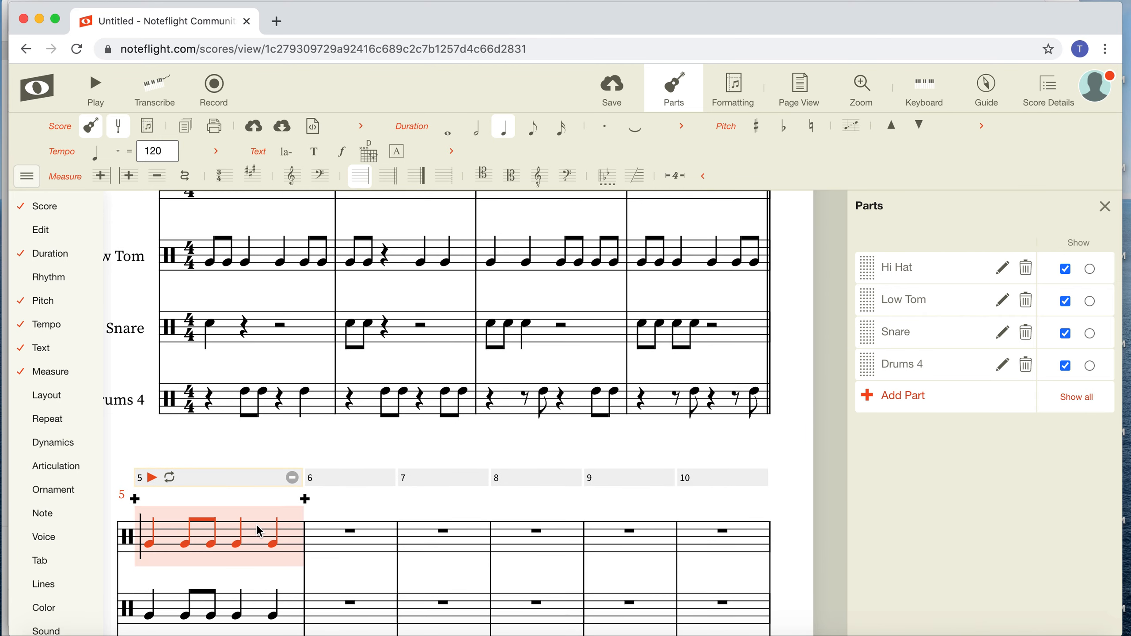
pyautogui.scroll(-7, 261, 531)
pyautogui.press('Up')
pyautogui.press('Up')
pyautogui.press('Up')
pyautogui.press('Up')
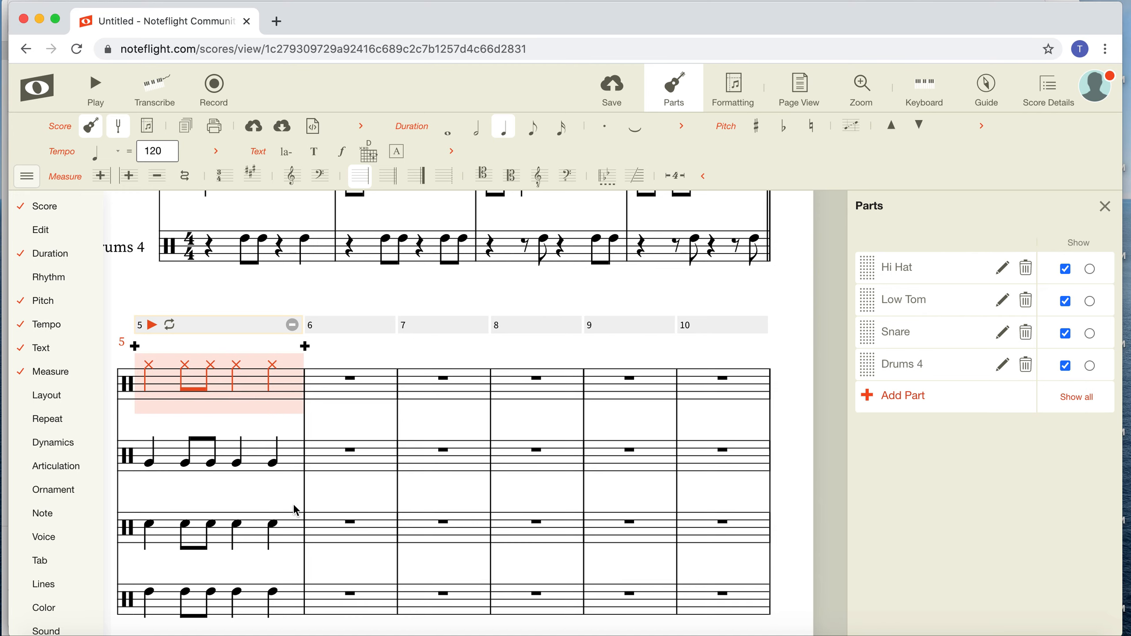
# Play measure 5 from the first Low Tom note, then stop playback and return to editing the score.
pyautogui.scroll(8, 354, 503)
pyautogui.scroll(-6, 353, 502)
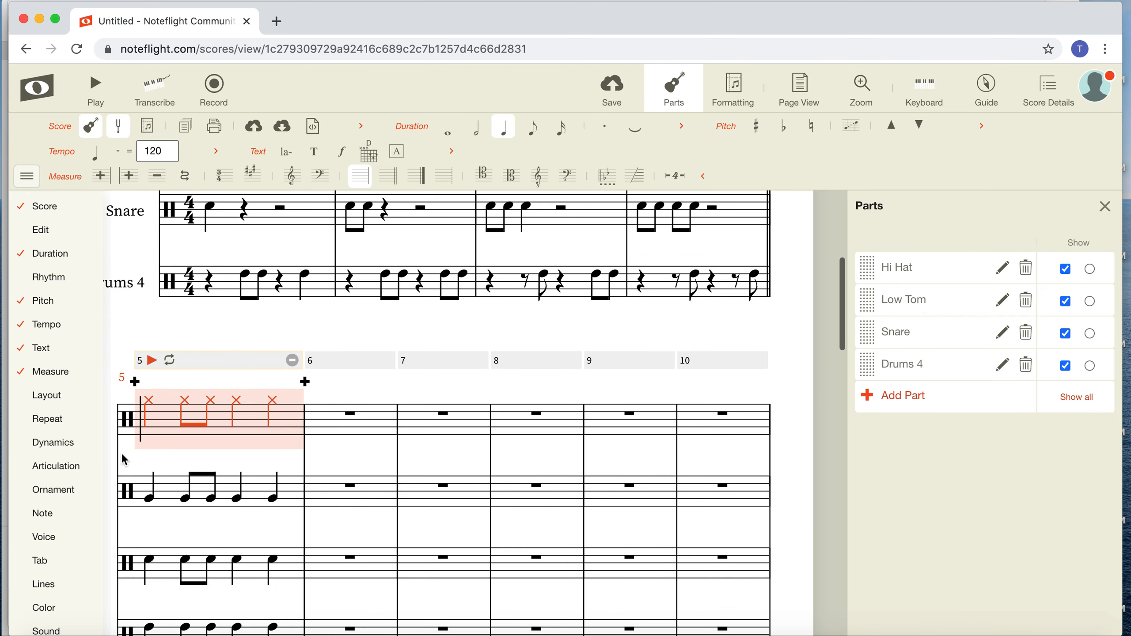
pyautogui.click(149, 500)
pyautogui.press('space')
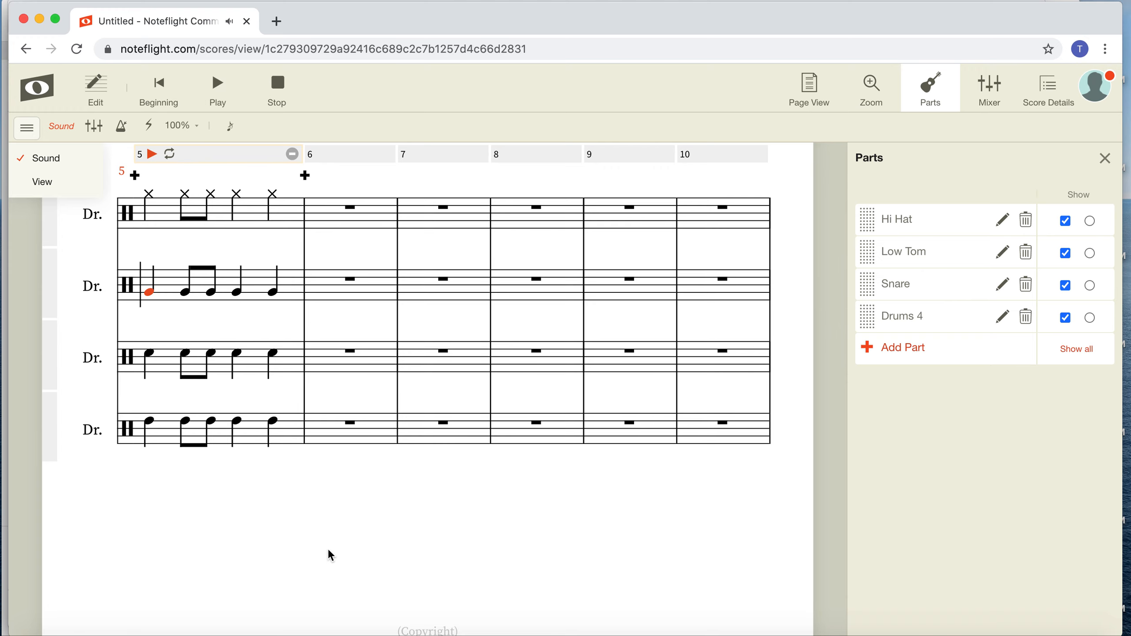
pyautogui.scroll(3, 348, 539)
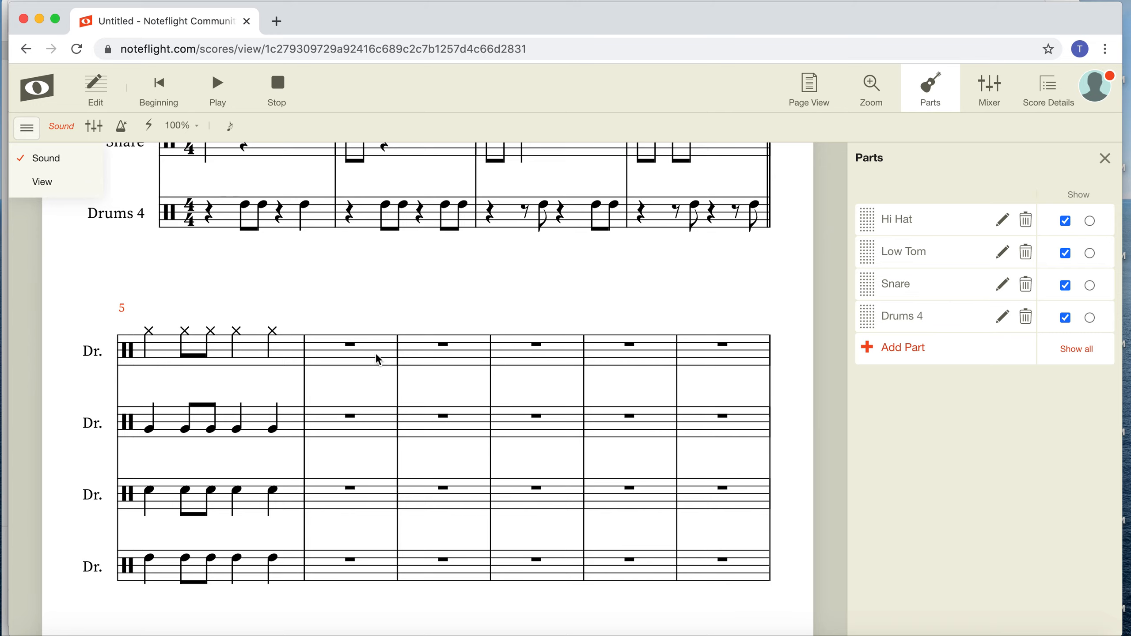
pyautogui.scroll(4, 350, 394)
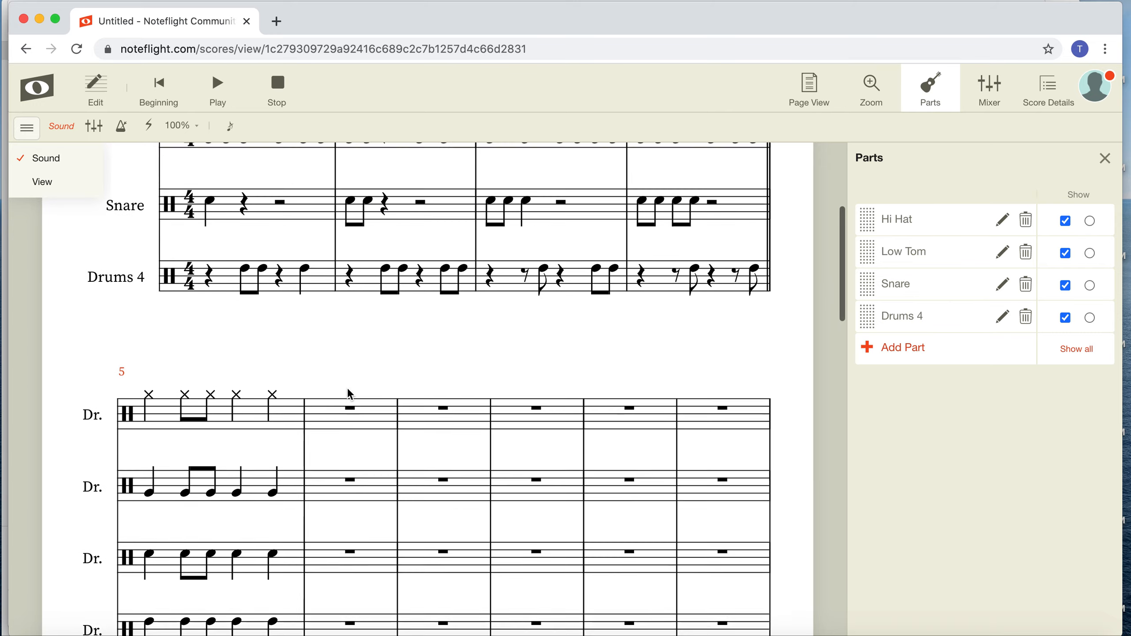
pyautogui.scroll(-3, 351, 395)
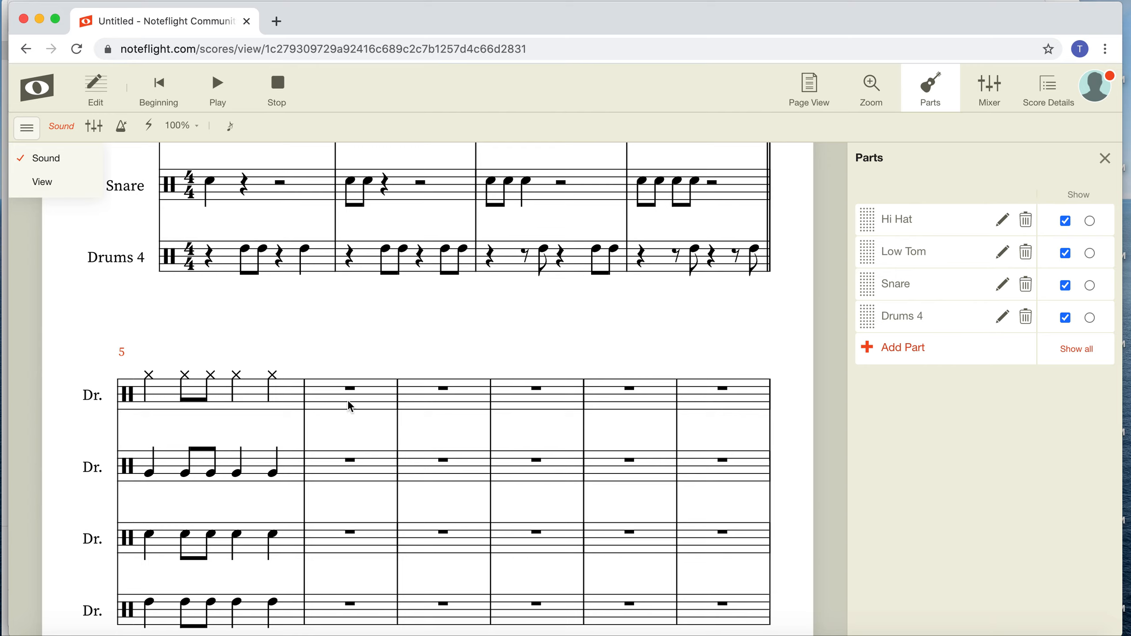
pyautogui.click(276, 89)
pyautogui.click(322, 390)
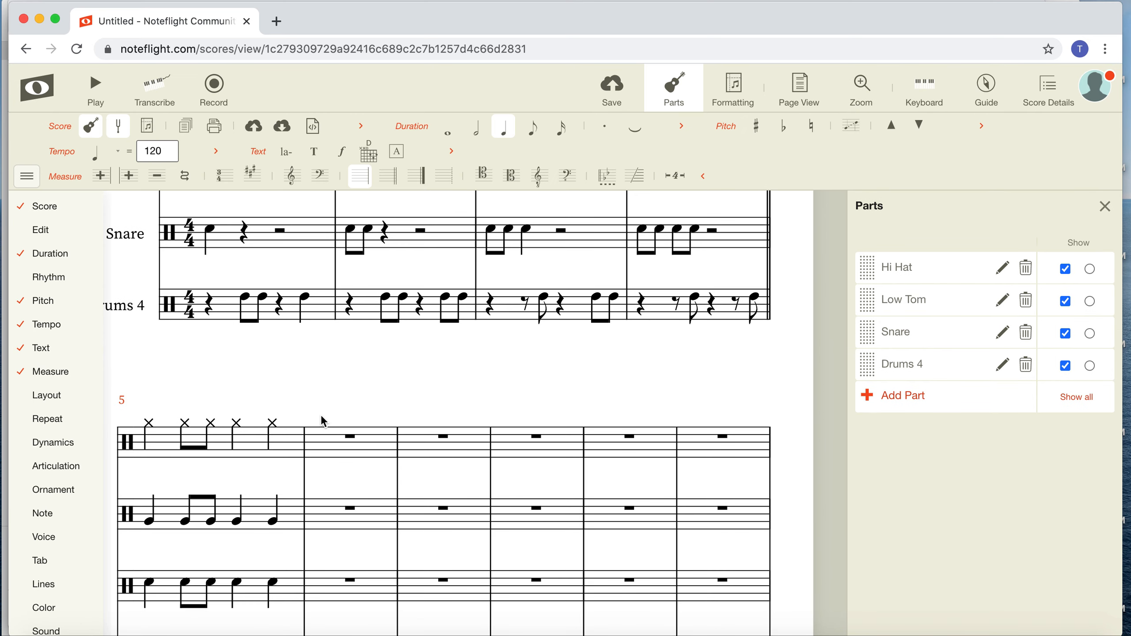
# Enter an eighth note and two 16th notes with x noteheads on beat 1 of Hi Hat measure 6.
pyautogui.click(321, 442)
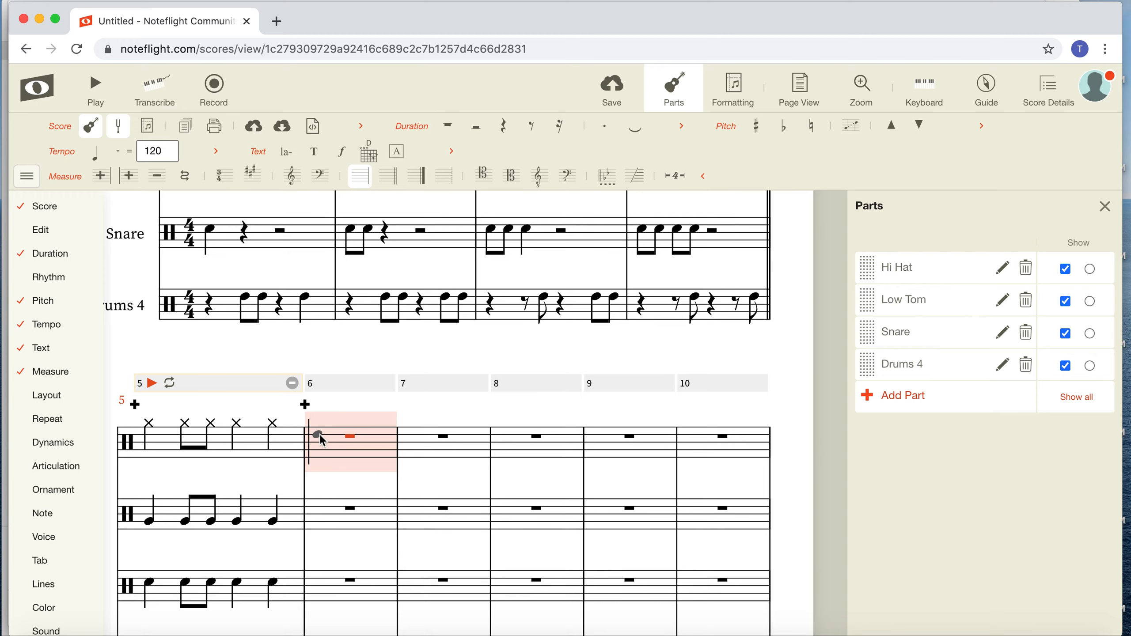
pyautogui.click(321, 423)
pyautogui.click(322, 425)
pyautogui.scroll(-2, 322, 424)
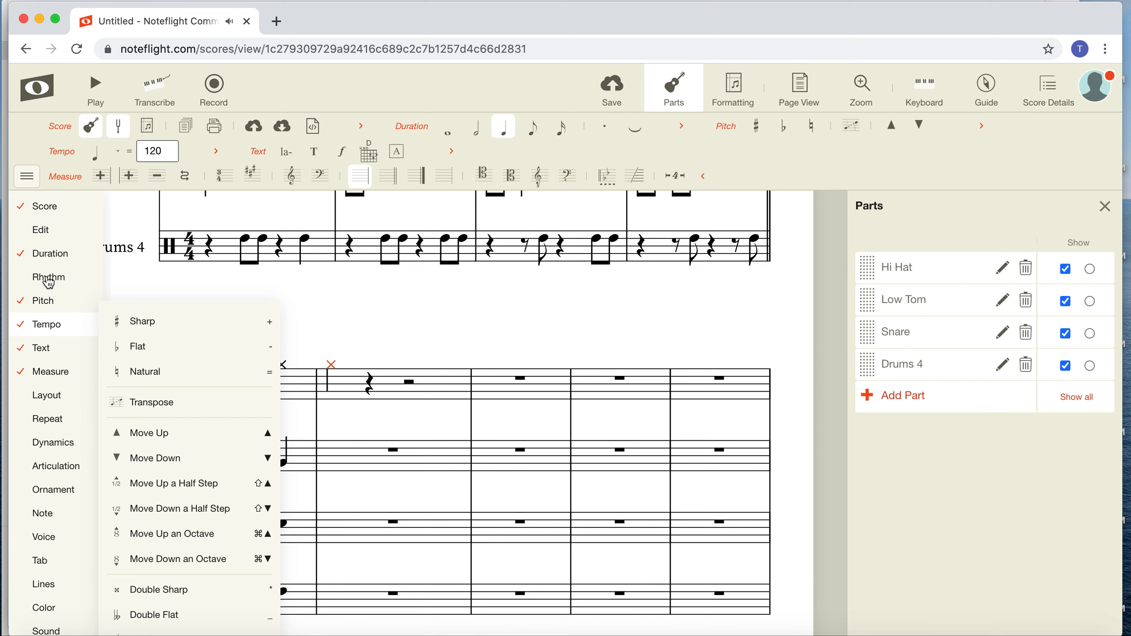
pyautogui.moveTo(60, 257)
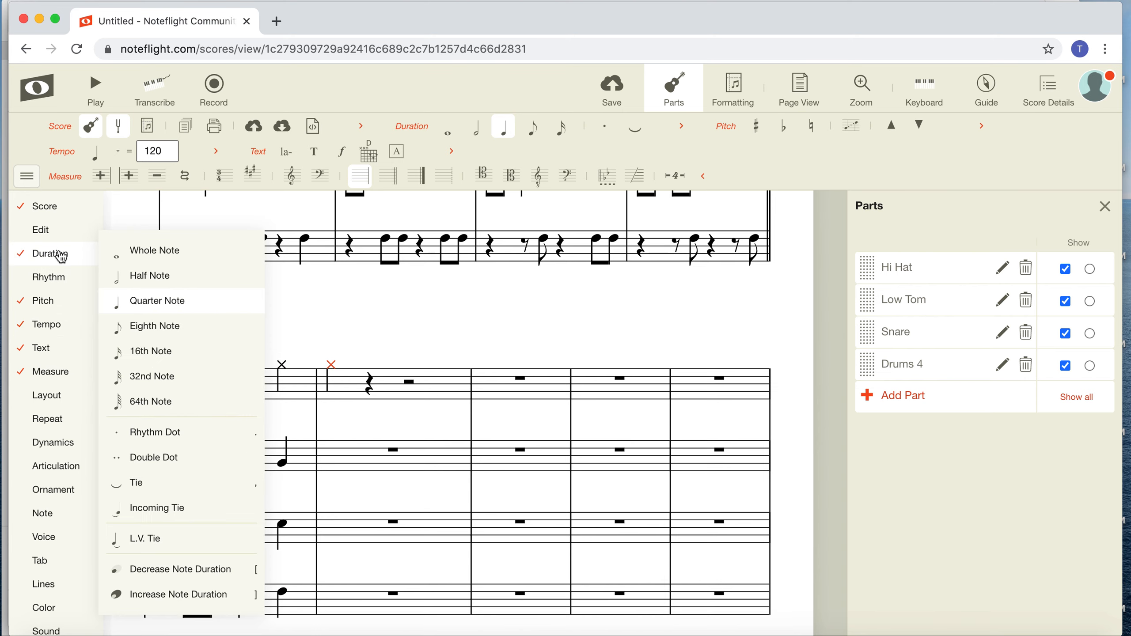
pyautogui.click(153, 329)
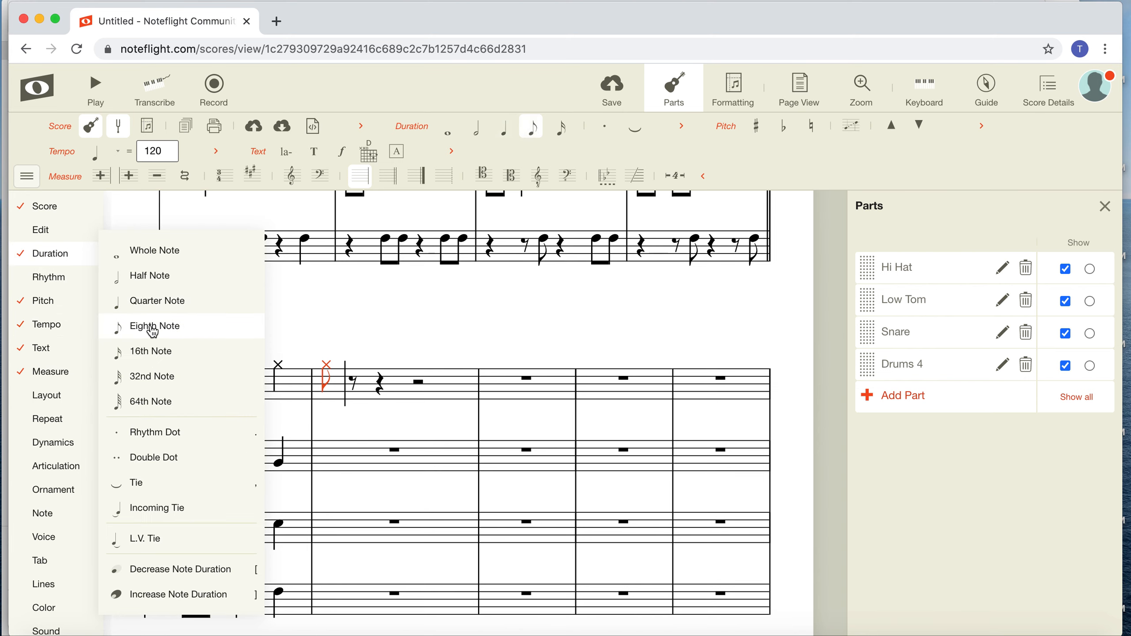
pyautogui.click(350, 367)
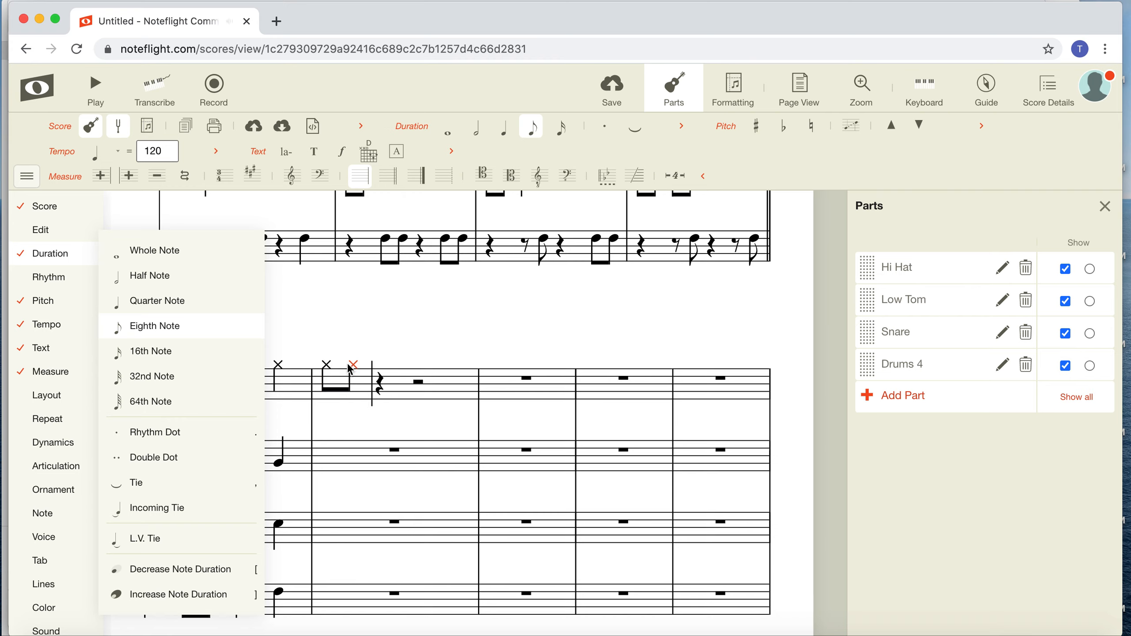
pyautogui.moveTo(61, 270)
pyautogui.click(165, 356)
pyautogui.click(370, 365)
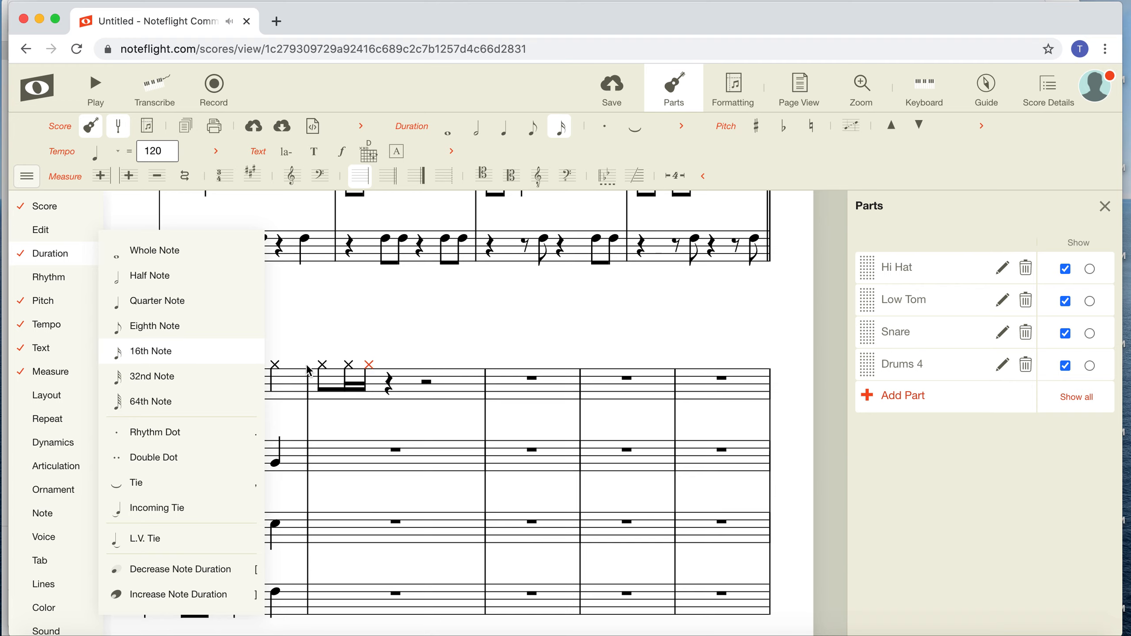
# Add an eighth note and two 16th notes with x noteheads on beat 2 of Hi Hat measure 6.
pyautogui.click(391, 369)
pyautogui.moveTo(62, 280)
pyautogui.moveTo(62, 255)
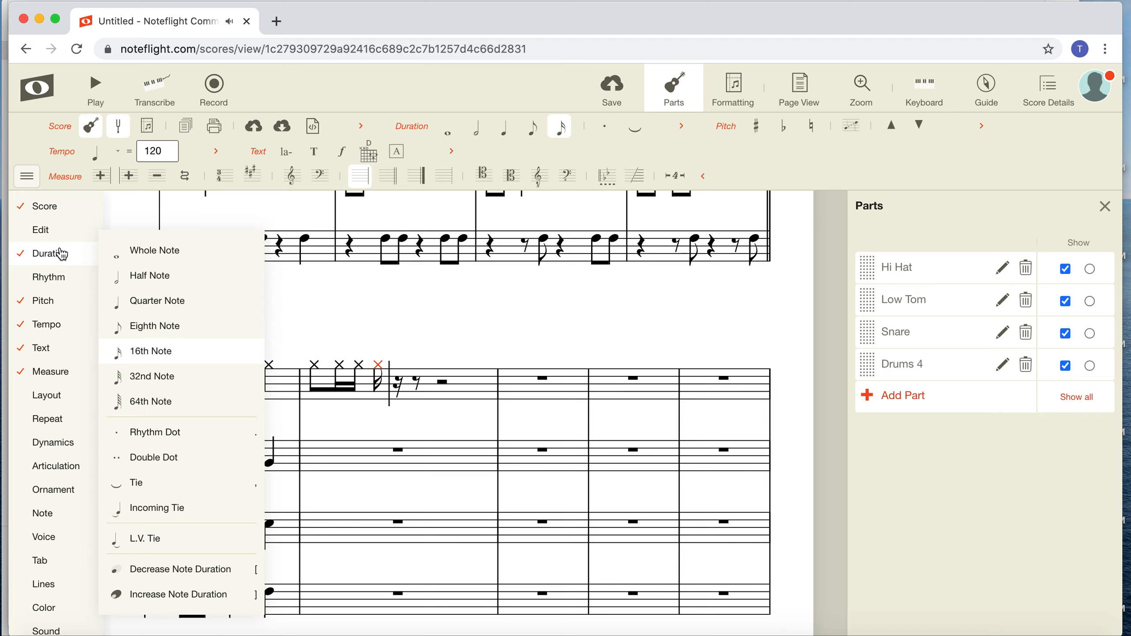
pyautogui.click(157, 330)
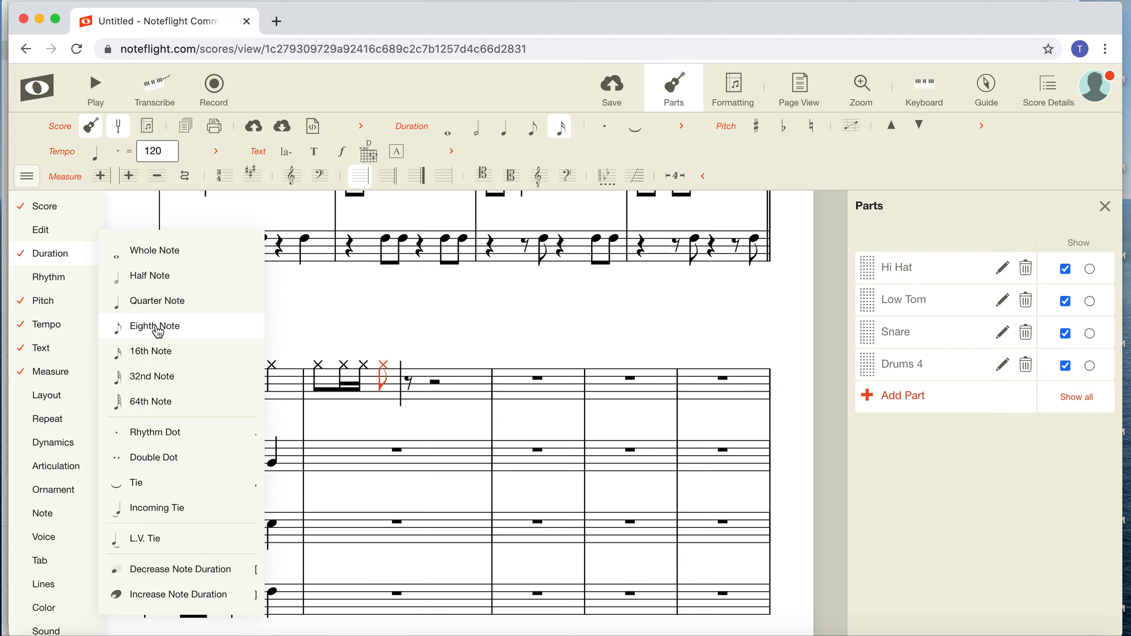
pyautogui.click(410, 371)
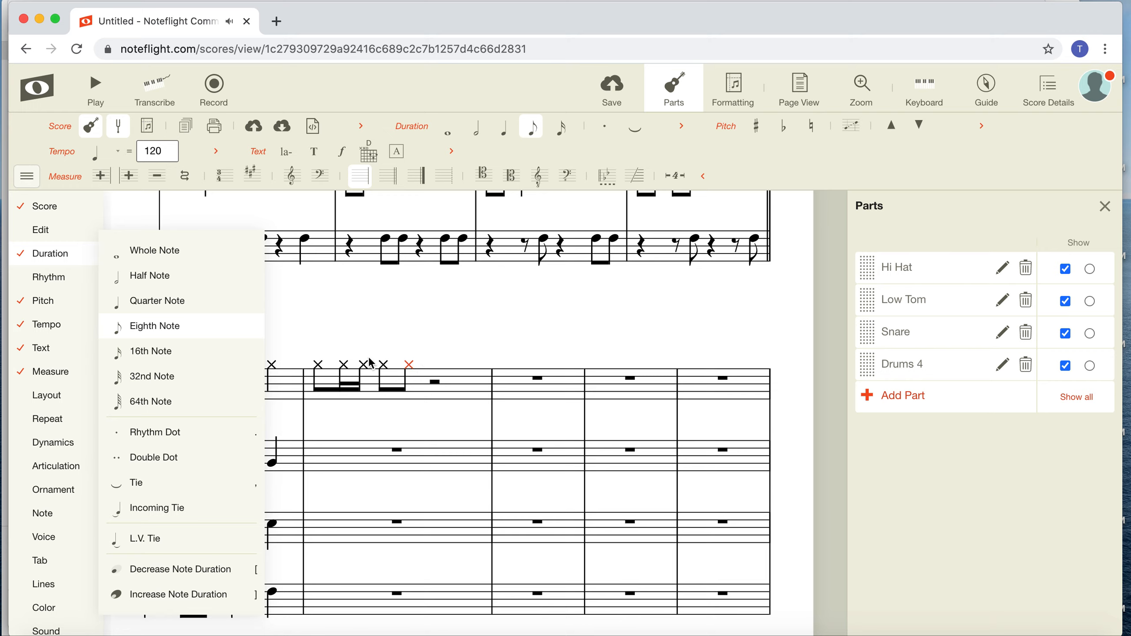
pyautogui.click(259, 356)
pyautogui.click(421, 369)
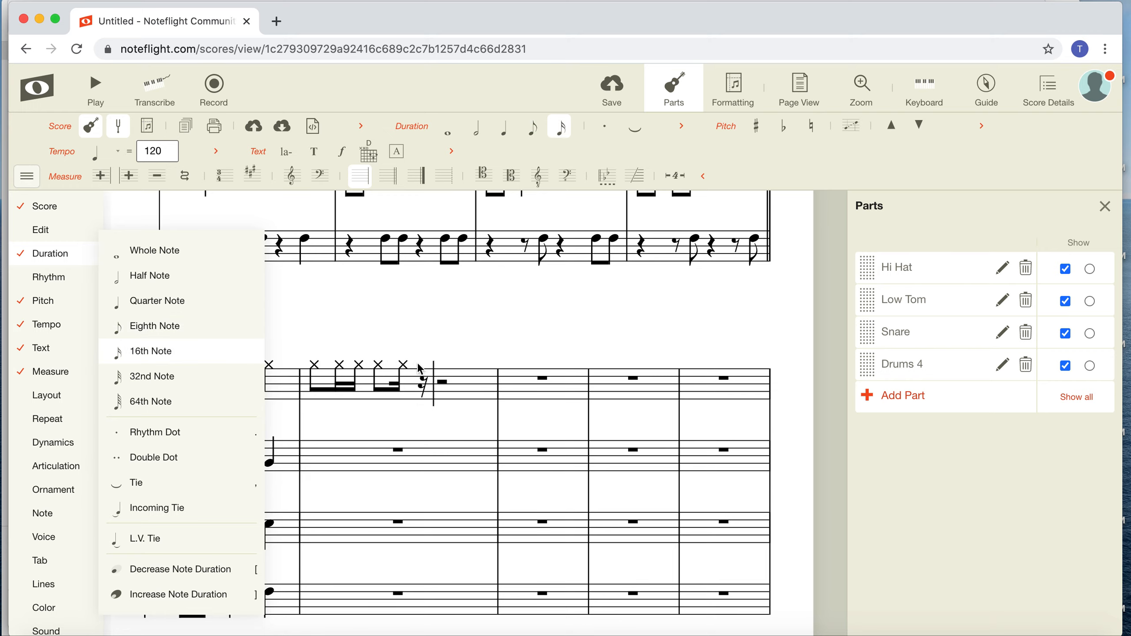
# Complete Hi Hat measure 6 with quarter notes with x noteheads on beats 3 and 4.
pyautogui.click(447, 368)
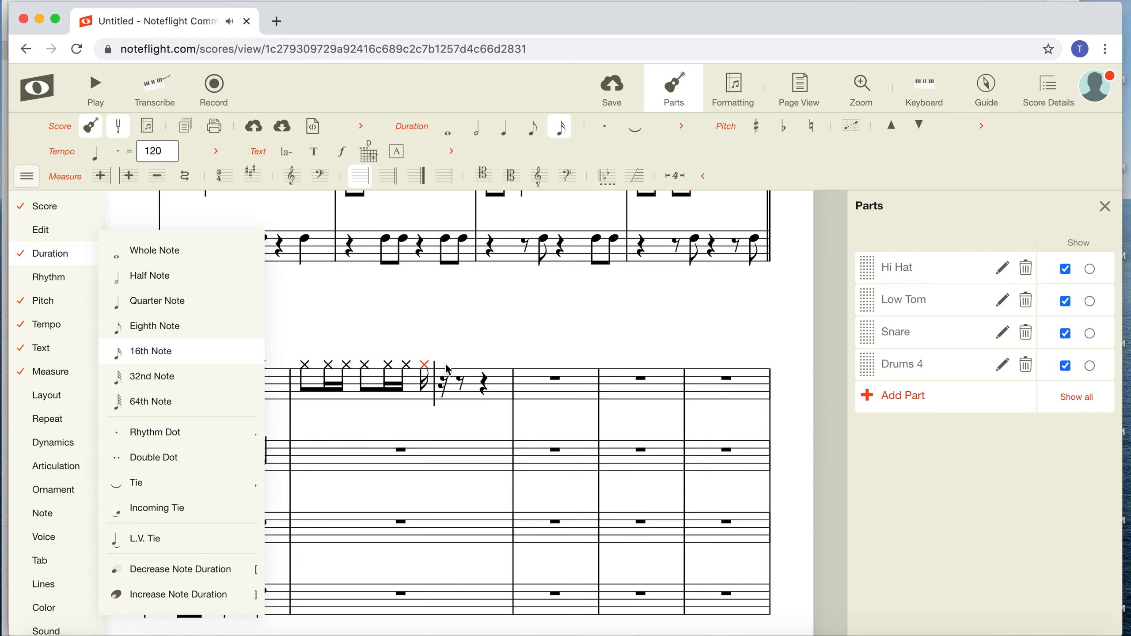
pyautogui.click(149, 308)
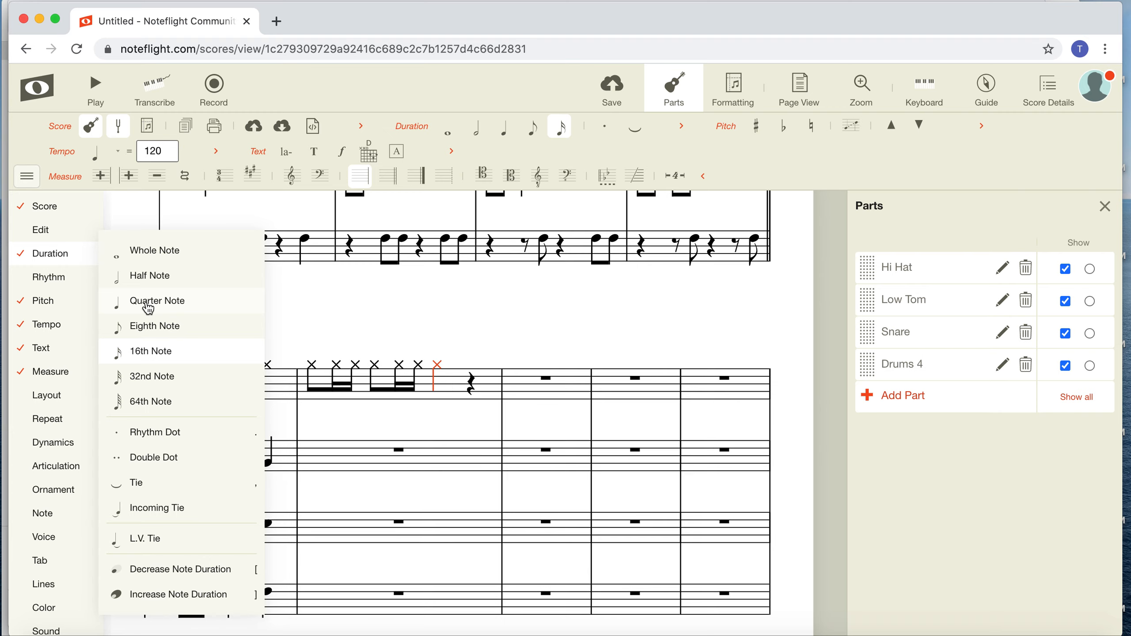
pyautogui.click(472, 365)
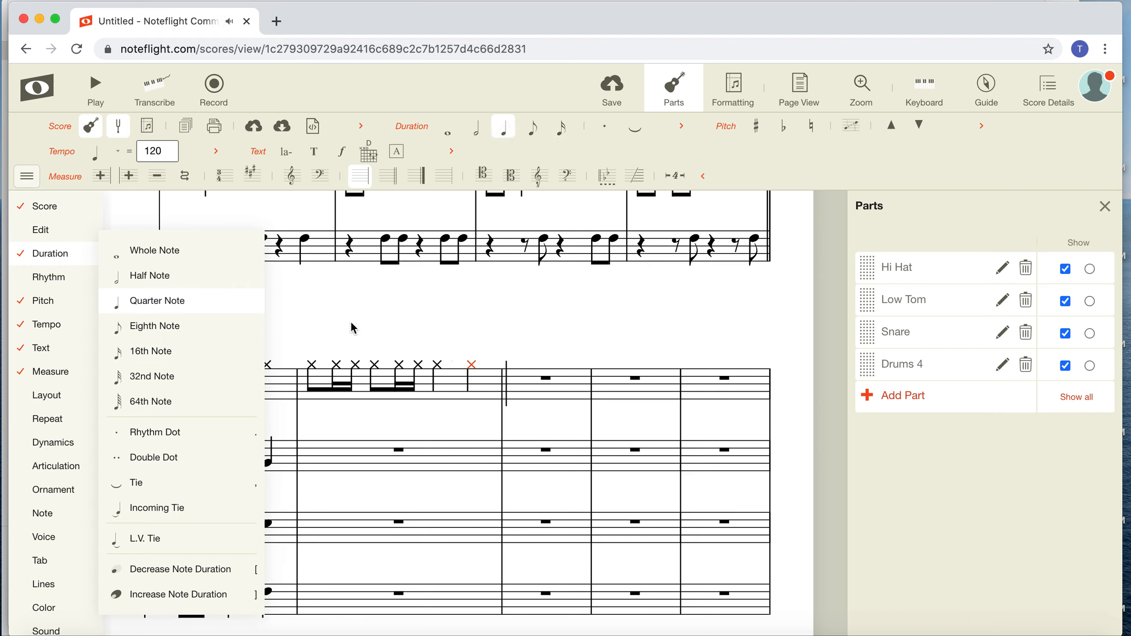
pyautogui.click(373, 313)
# Copy measure 5 of the Hi Hat, Low Tom, Snare and Drums 4 staves together.
pyautogui.click(277, 393)
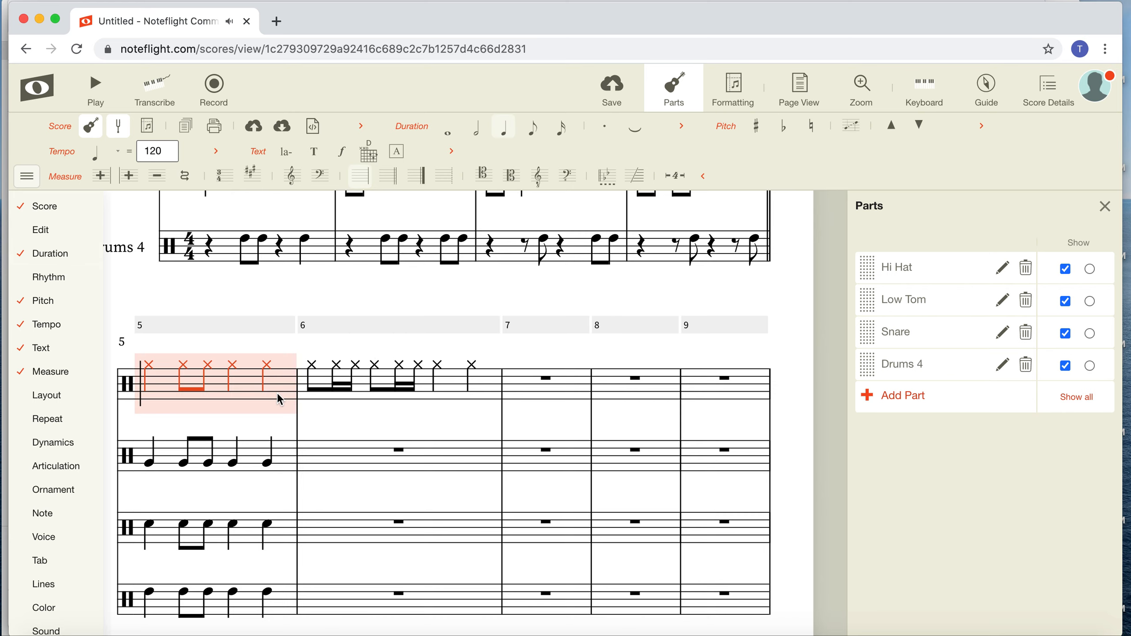
pyautogui.scroll(-1, 274, 537)
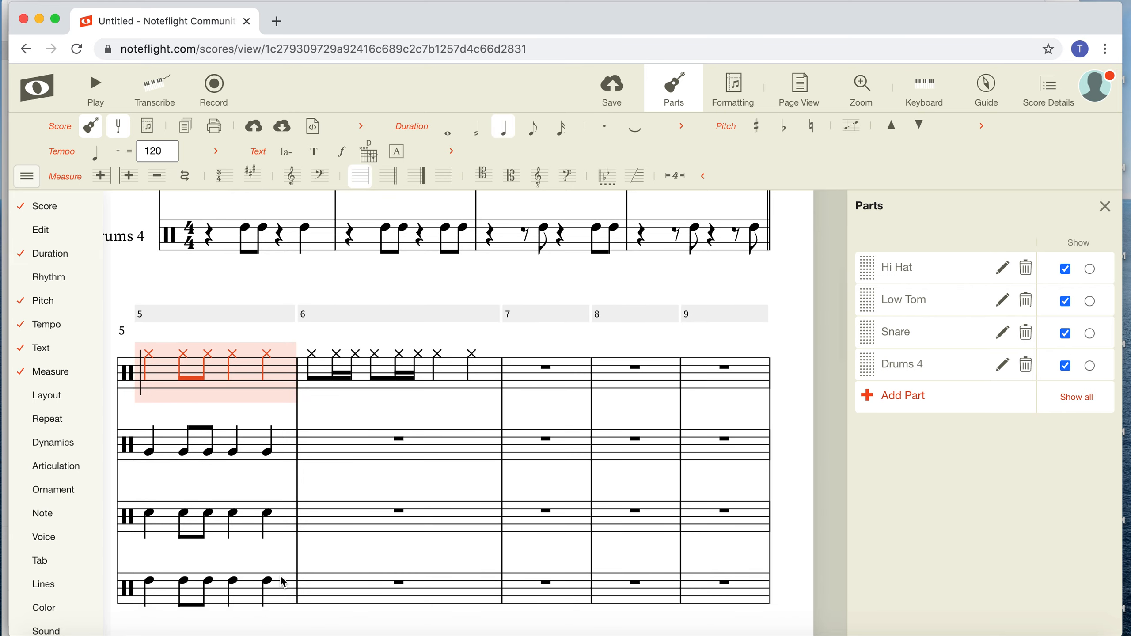
pyautogui.click(283, 582)
pyautogui.keyDown('super'); pyautogui.click(280, 522); pyautogui.keyUp('super')
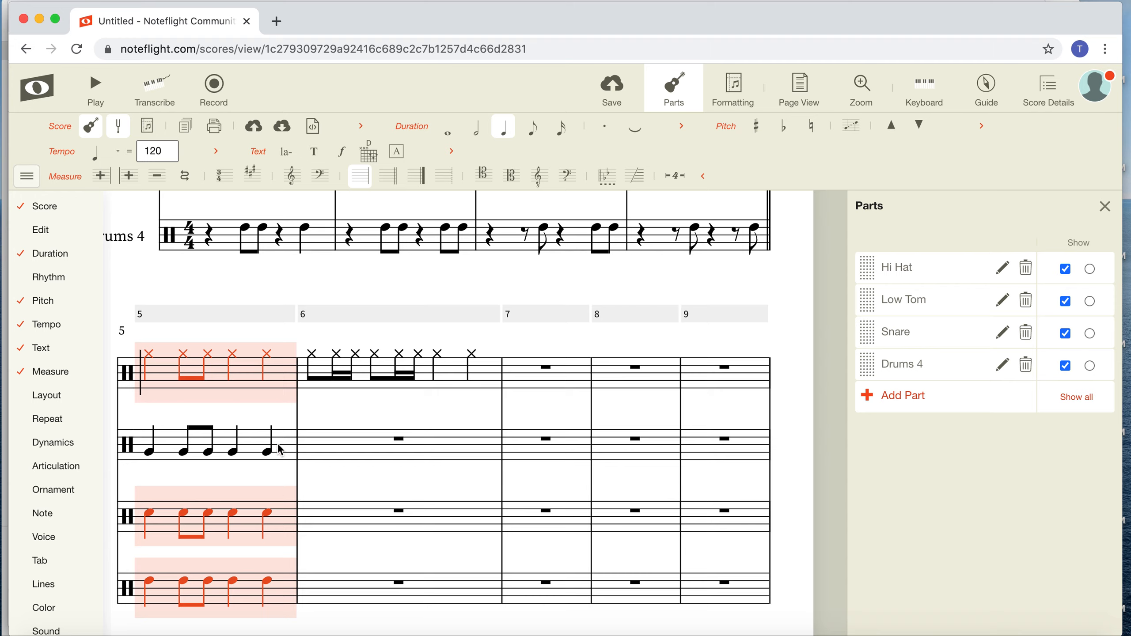
pyautogui.keyDown('super'); pyautogui.click(285, 445); pyautogui.keyUp('super')
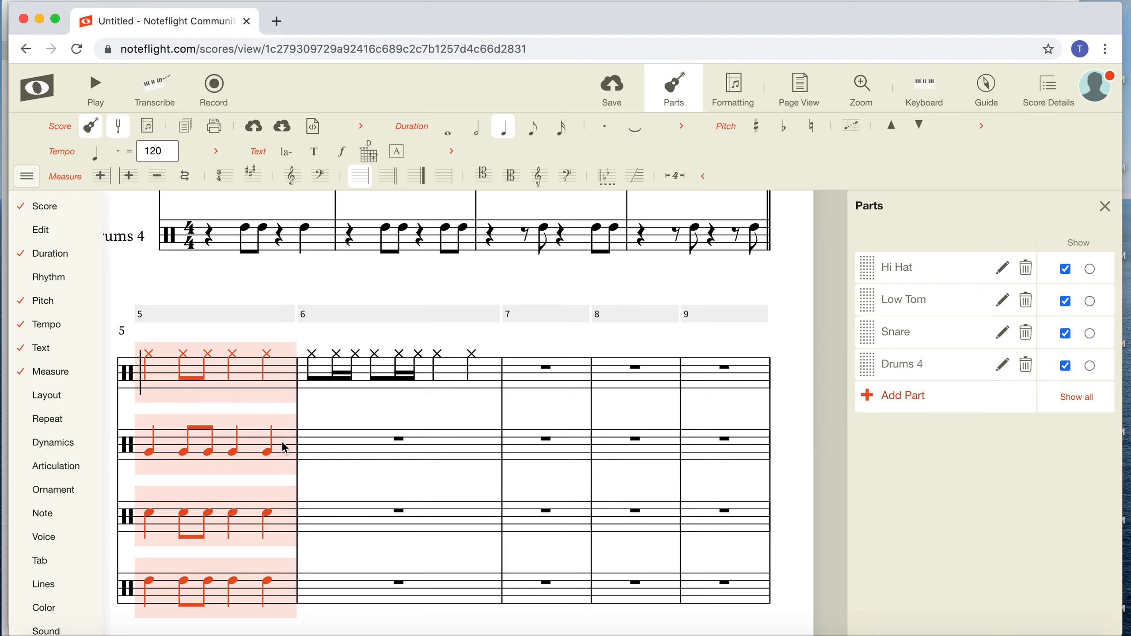
# Try to paste the copied four-staff measure with only Hi Hat measure 7 selected.
pyautogui.click(522, 370)
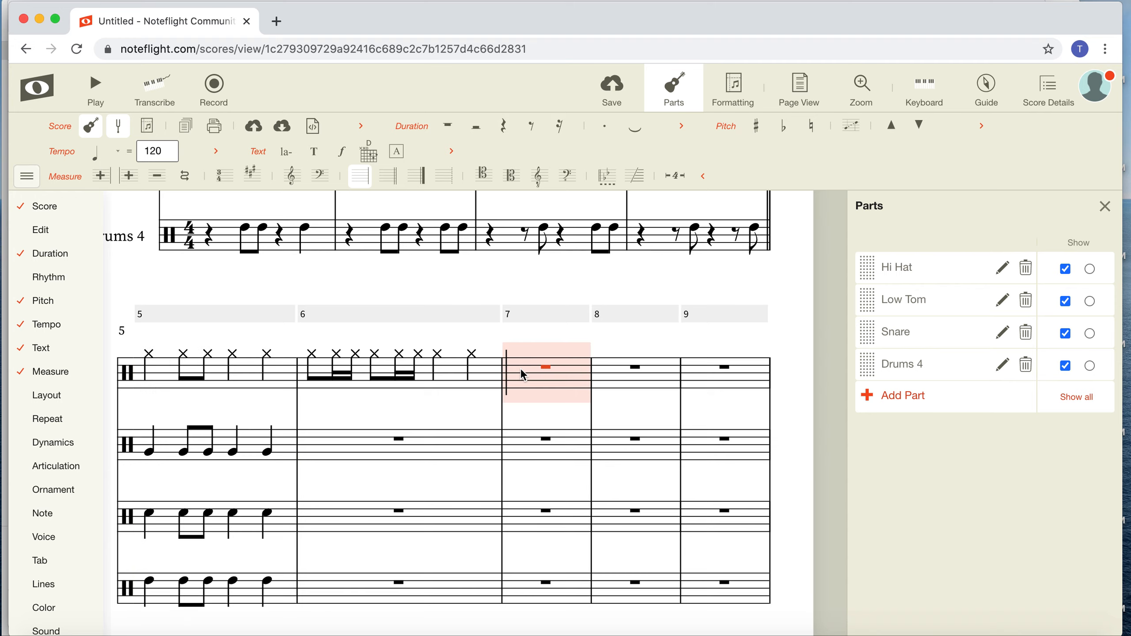
pyautogui.press('super+v')
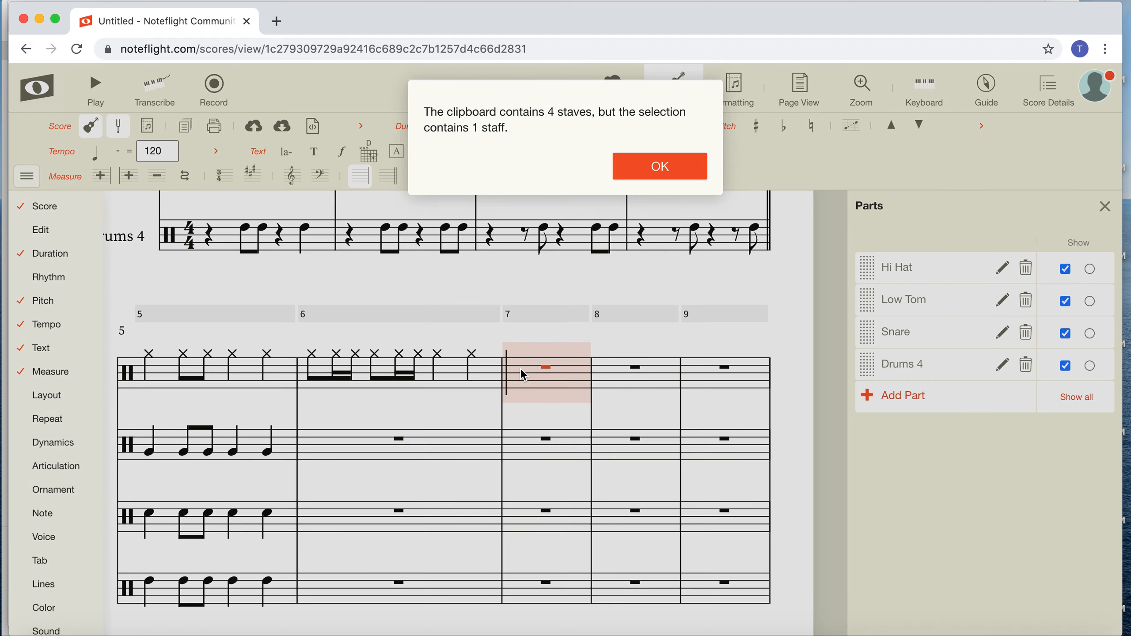
pyautogui.click(636, 174)
pyautogui.keyDown('shift'); pyautogui.click(529, 451); pyautogui.keyUp('shift')
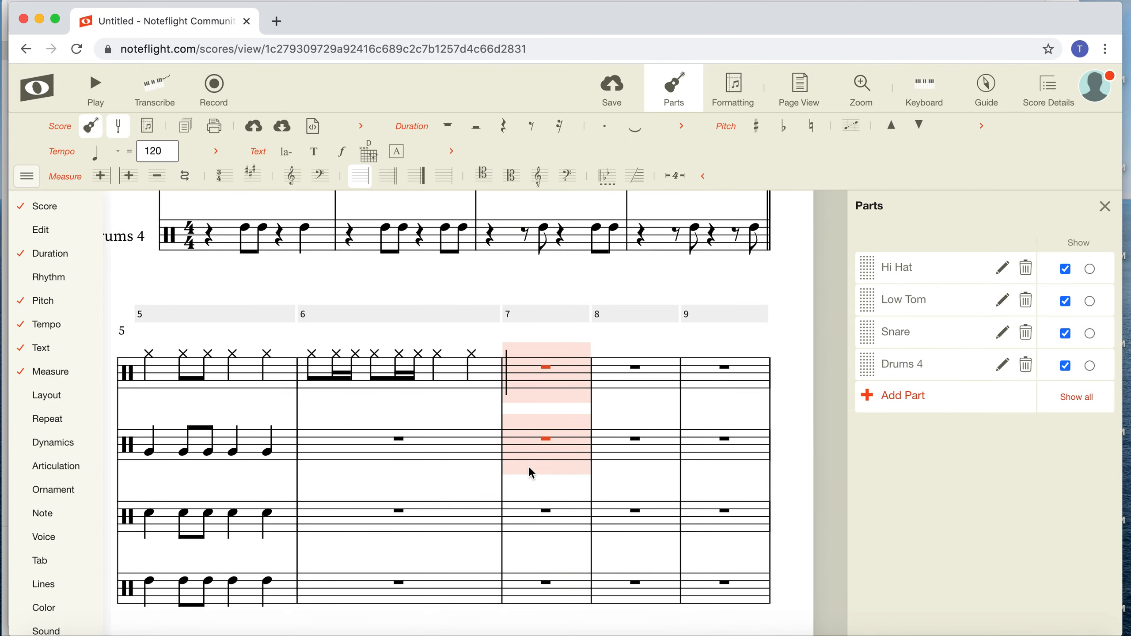
pyautogui.click(526, 535)
# Paste the copied unison rhythm into measure 7 of all four staves.
pyautogui.click(524, 371)
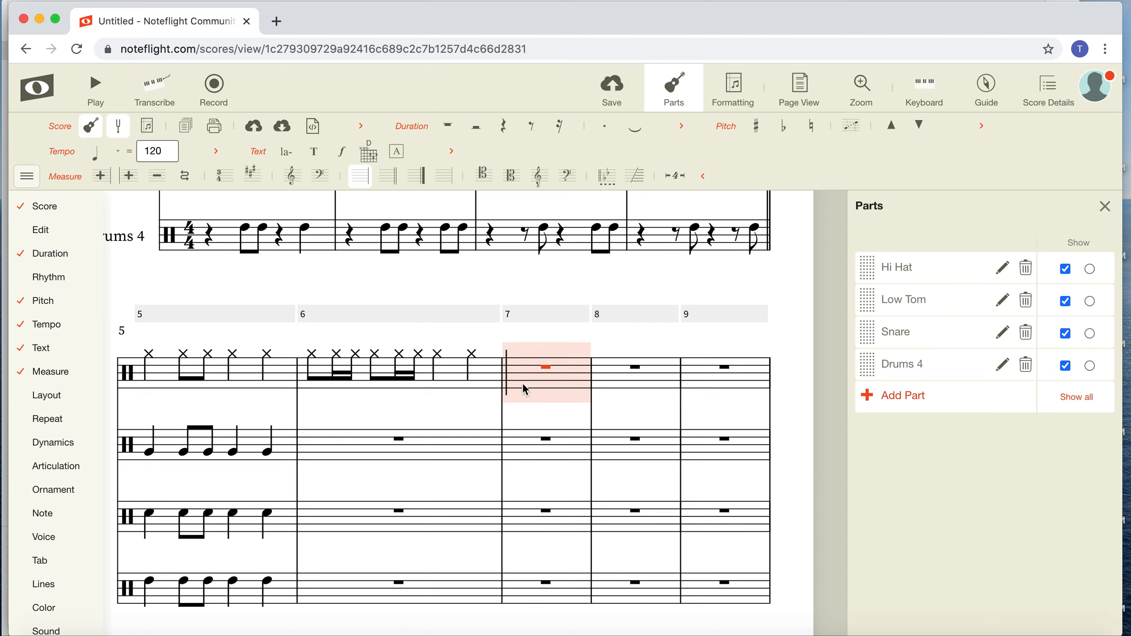
pyautogui.keyDown('shift'); pyautogui.click(523, 446); pyautogui.keyUp('shift')
pyautogui.keyDown('shift'); pyautogui.click(521, 517); pyautogui.keyUp('shift')
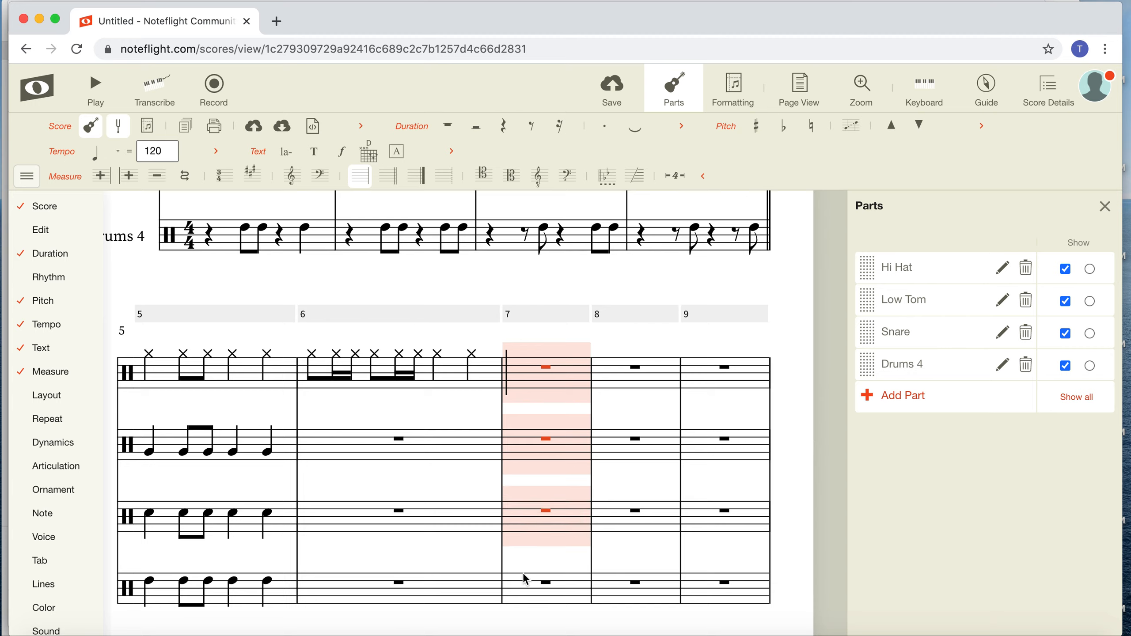
pyautogui.keyDown('shift'); pyautogui.click(523, 587); pyautogui.keyUp('shift')
pyautogui.press('super+v')
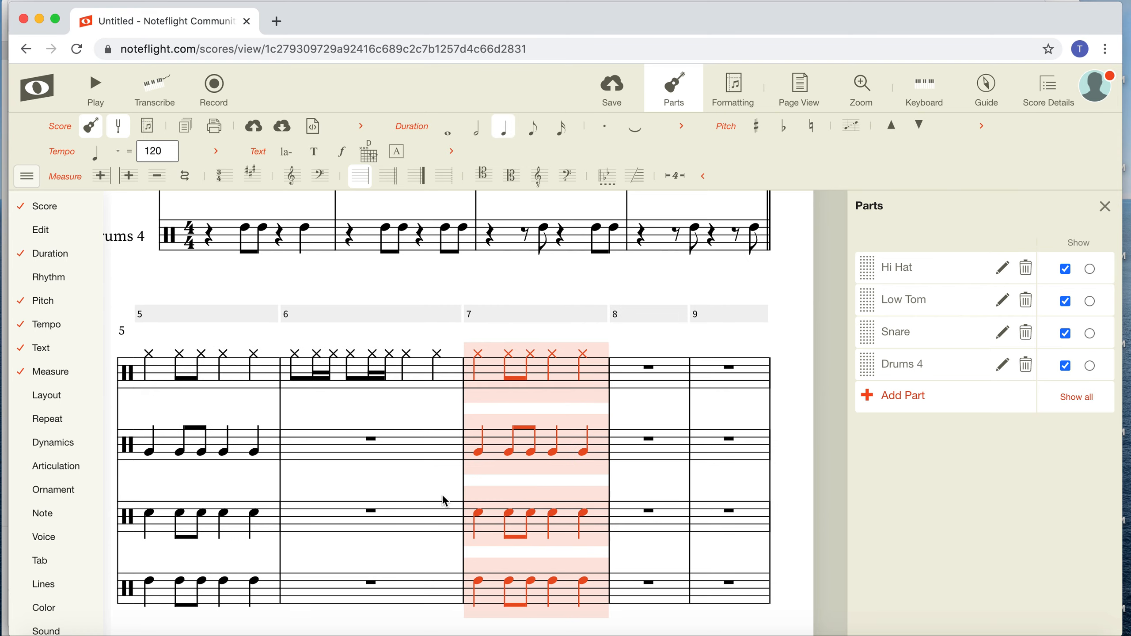
# Play measures 5 to 7 from the first Hi Hat note and stop playback.
pyautogui.click(148, 356)
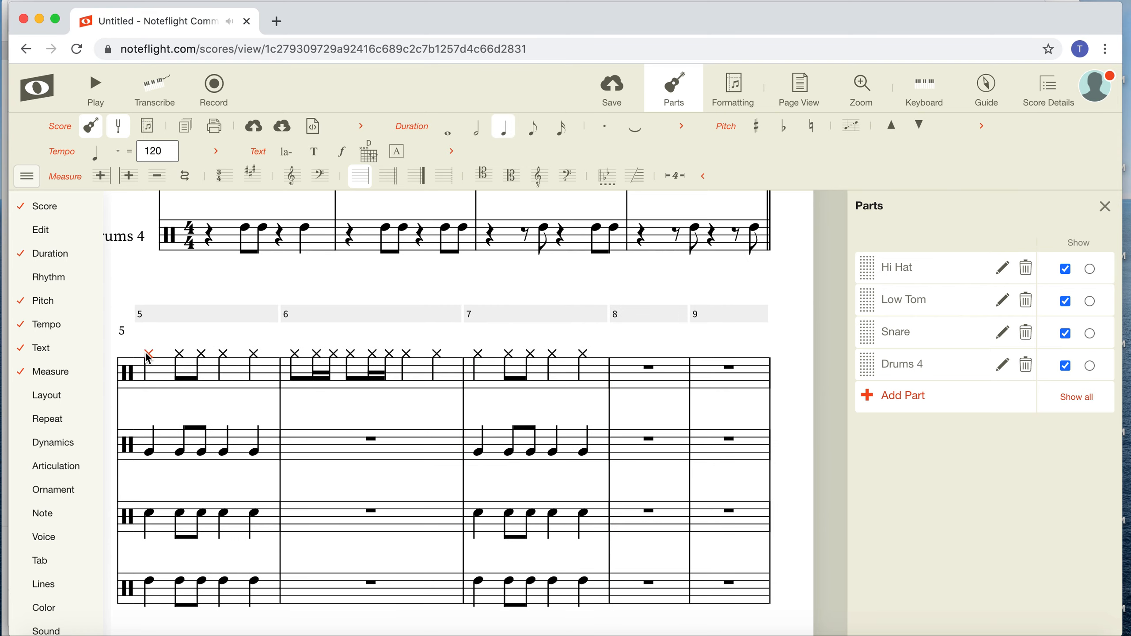
pyautogui.press('space')
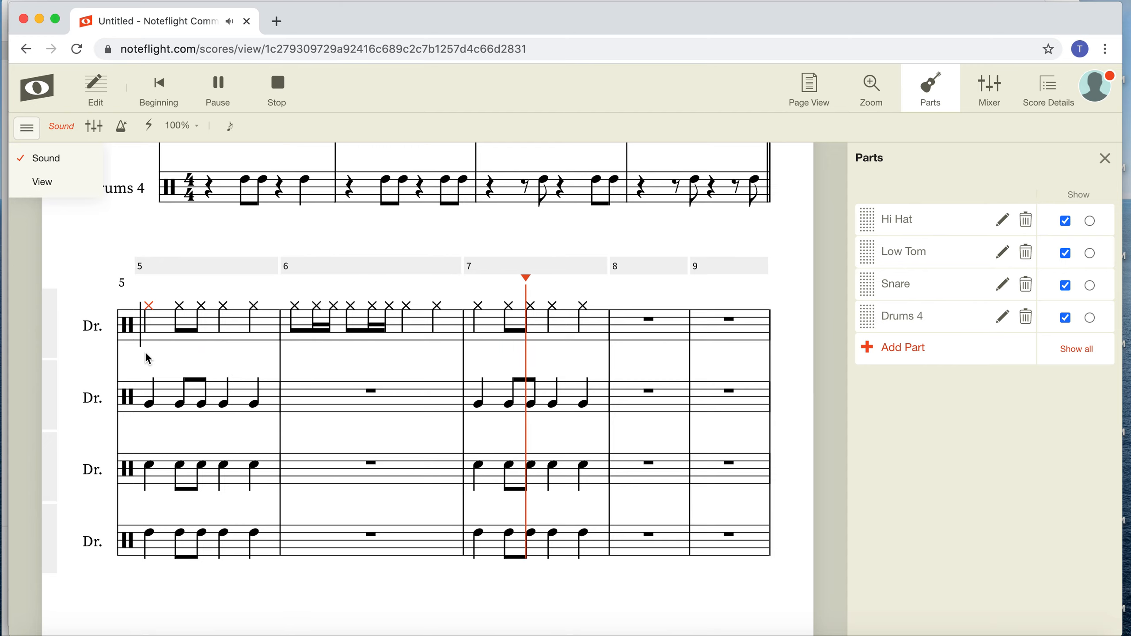
pyautogui.press('space')
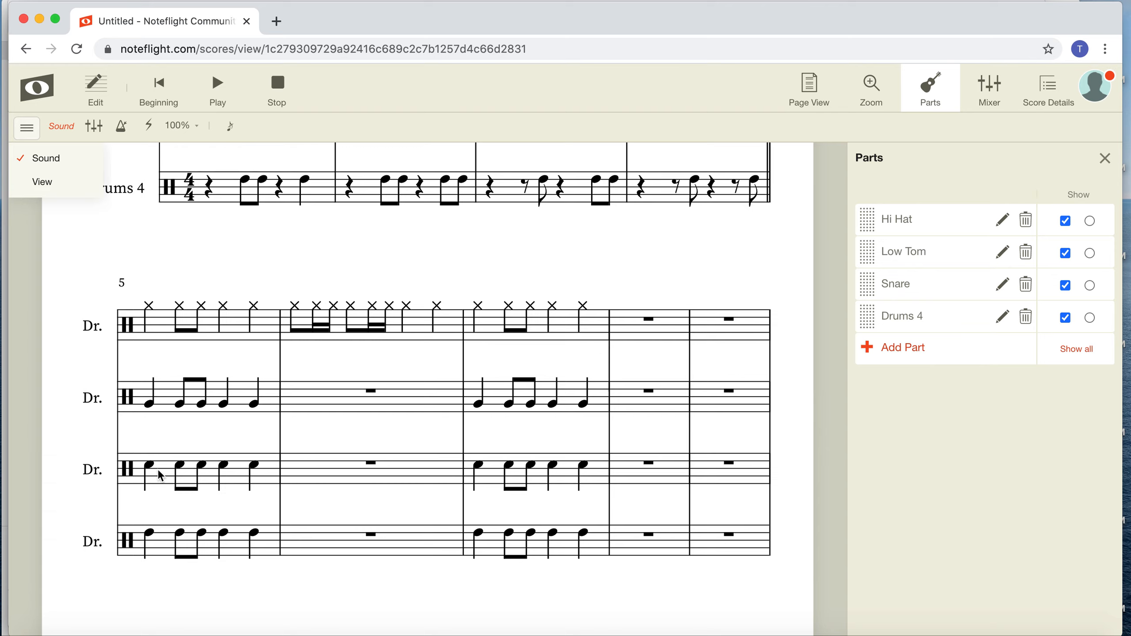
# Copy the Hi Hat solo rhythm from measure 6 into measure 8 of the Snare staff.
pyautogui.click(146, 469)
pyautogui.click(417, 330)
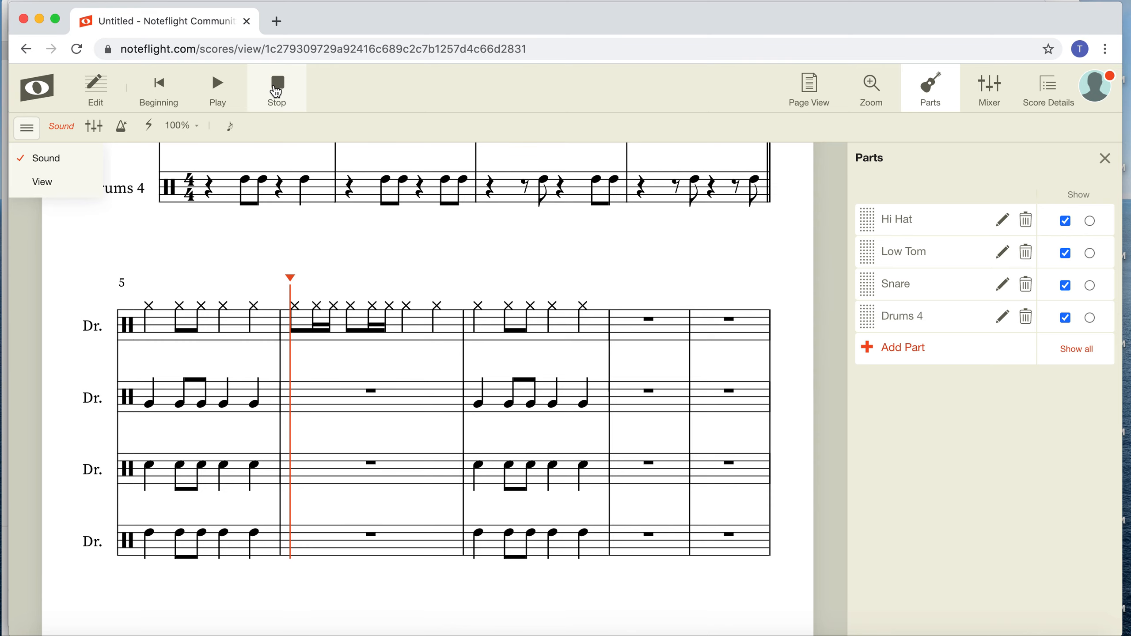
pyautogui.doubleClick(419, 319)
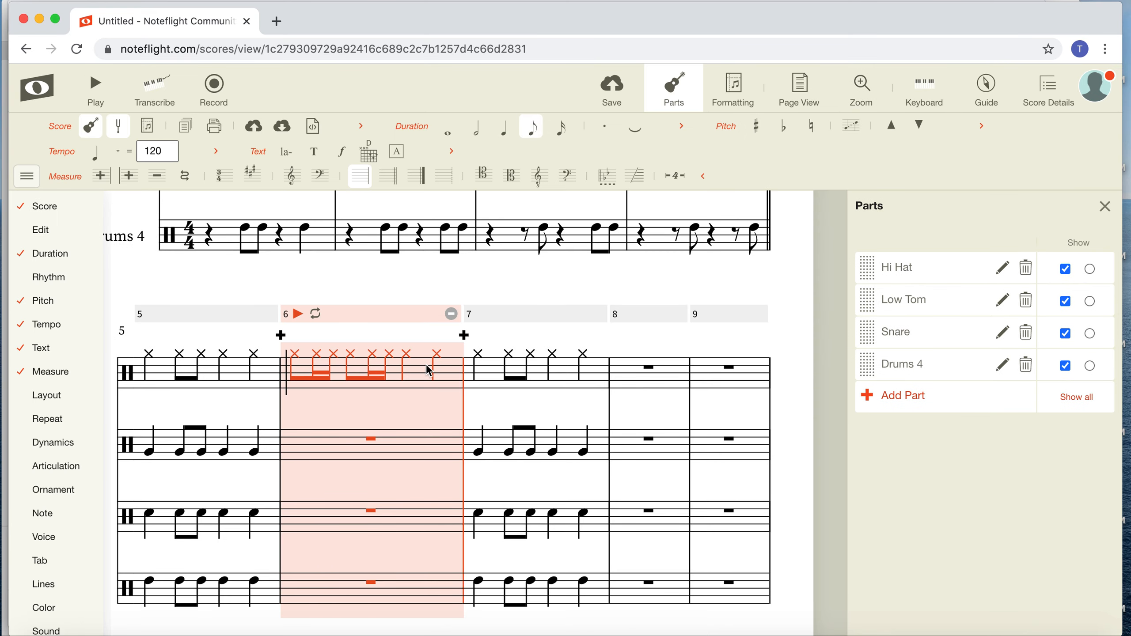
pyautogui.click(378, 295)
pyautogui.click(415, 370)
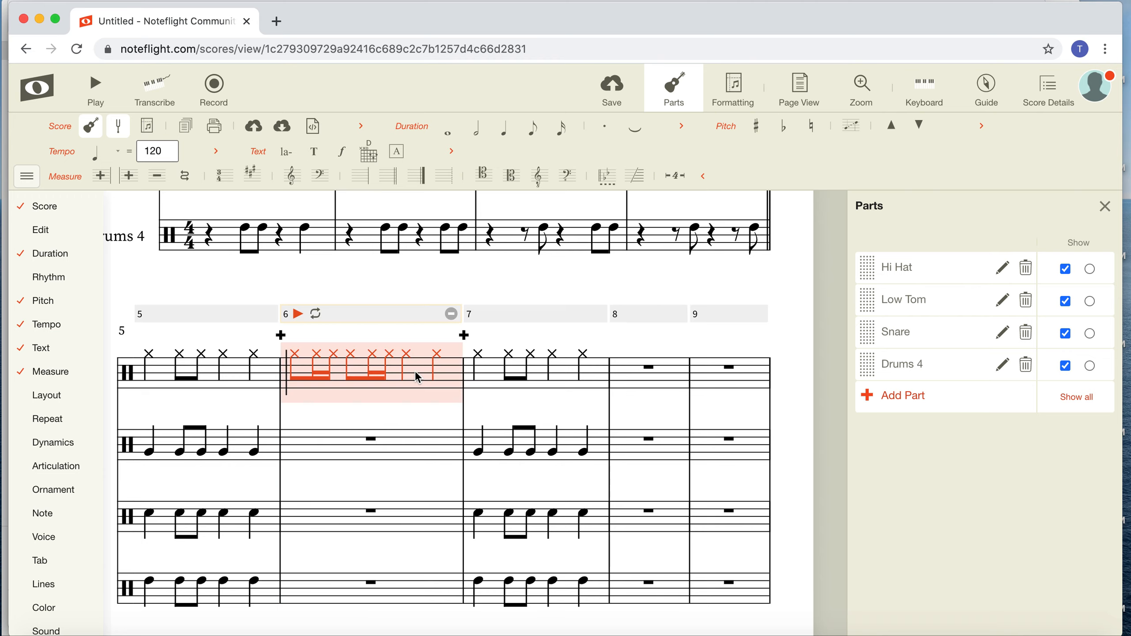
pyautogui.click(625, 521)
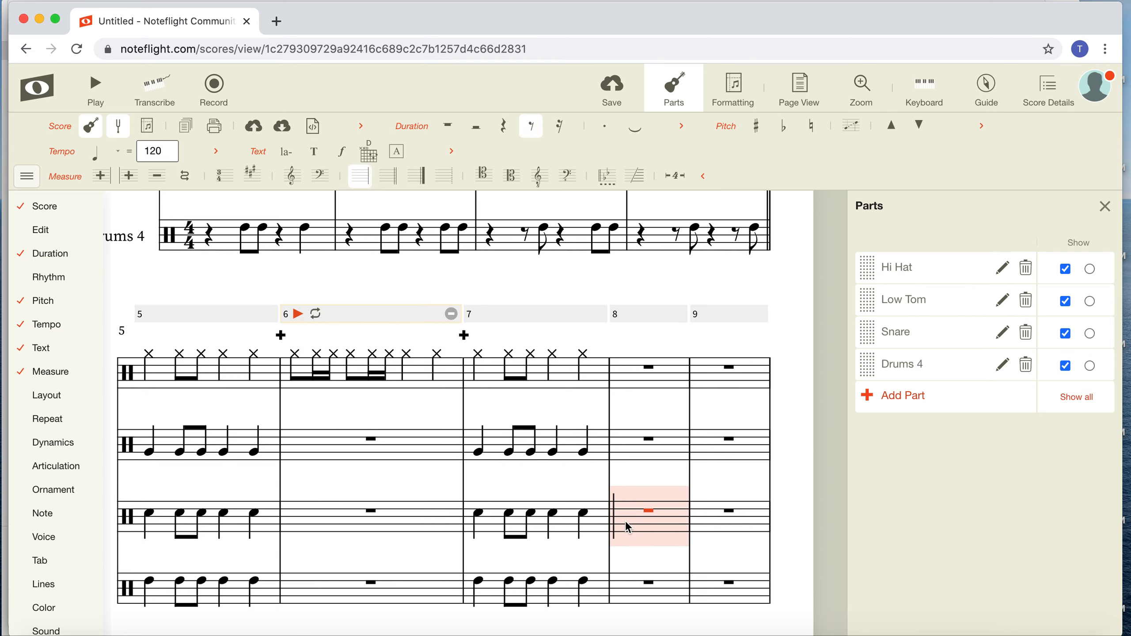
pyautogui.hotkey('ctrl', 'v')
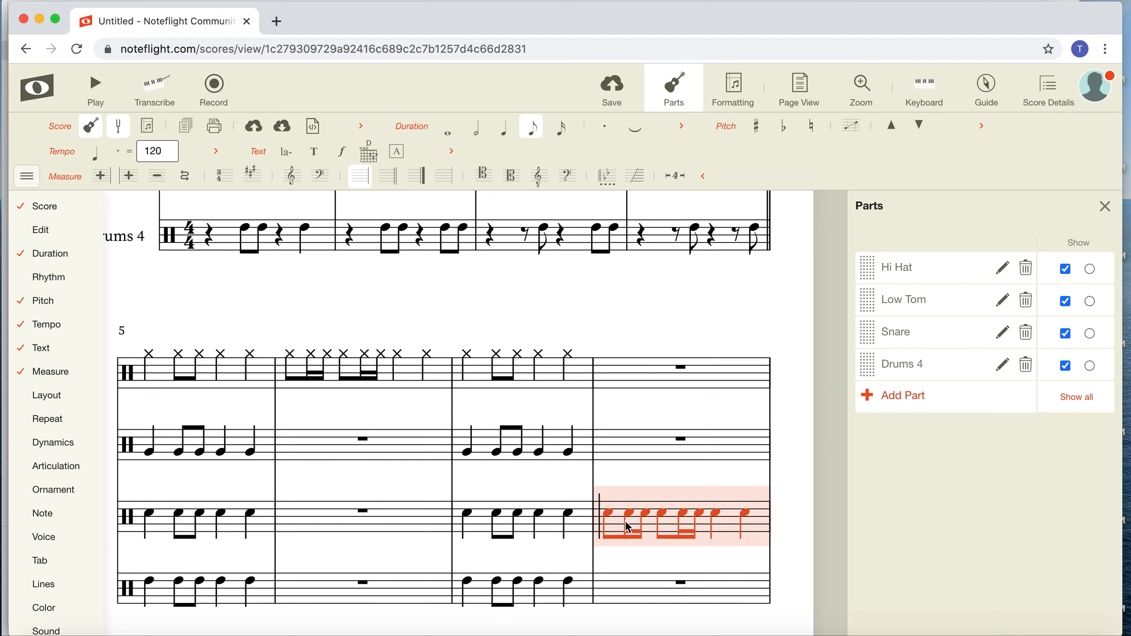
# Replace the beat 3 quarter note in Snare measure 8 with two eighth notes.
pyautogui.click(628, 477)
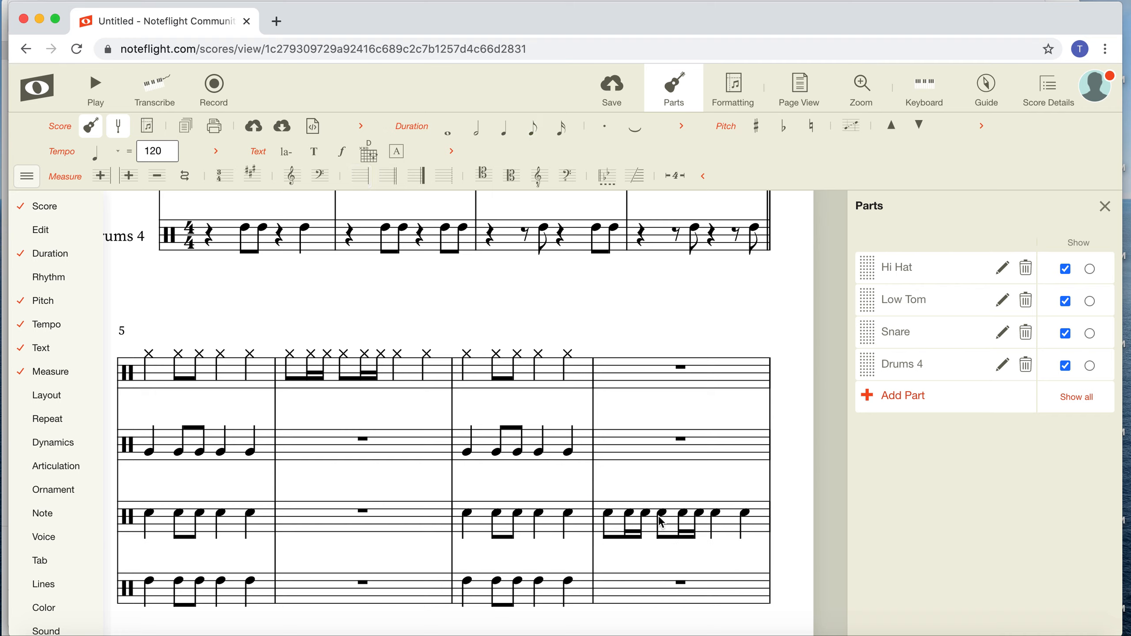
pyautogui.click(716, 514)
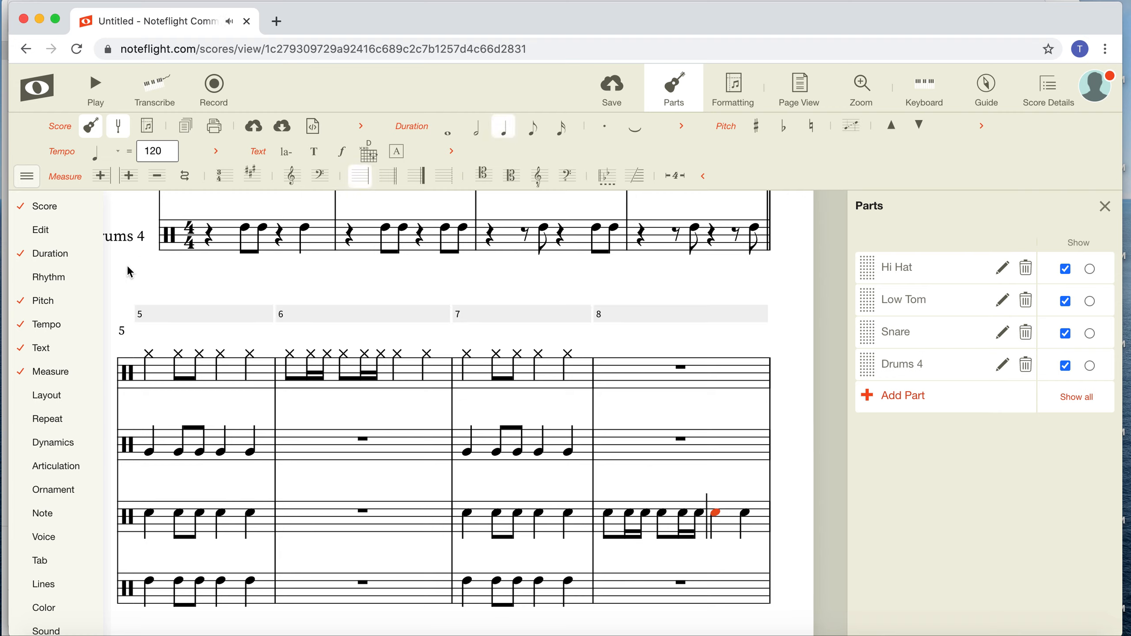
pyautogui.moveTo(59, 263)
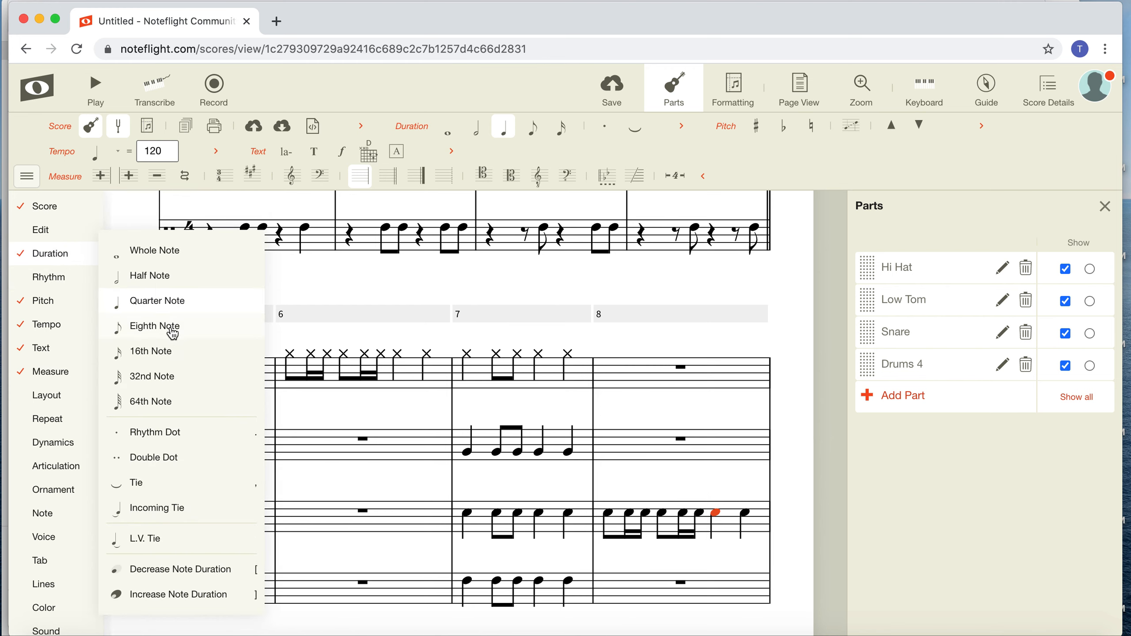
pyautogui.click(173, 333)
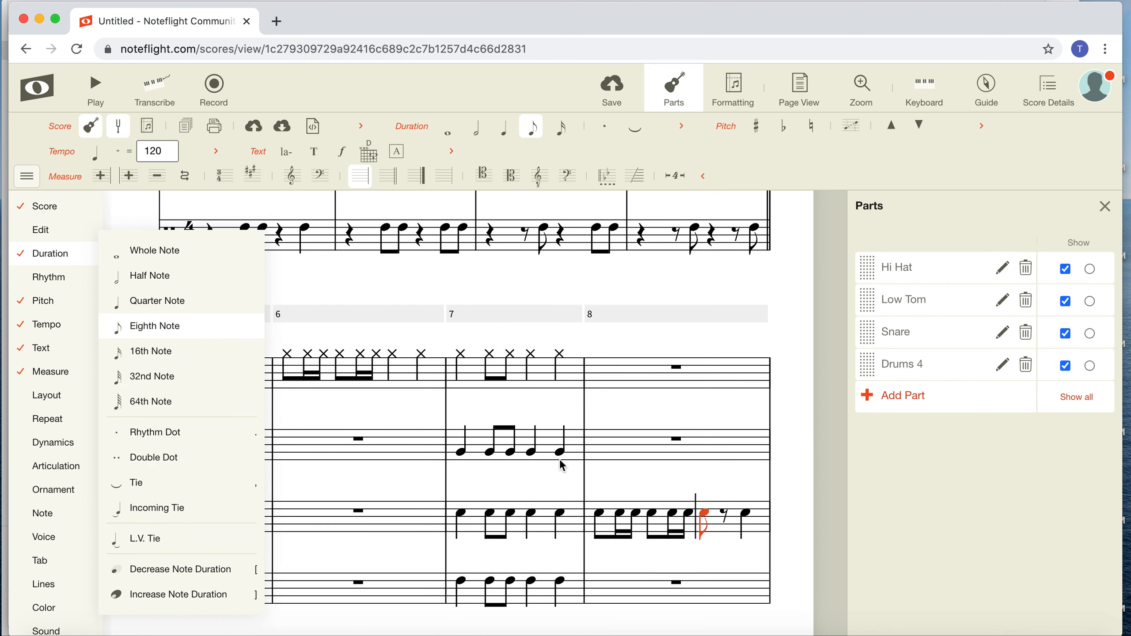
pyautogui.click(728, 518)
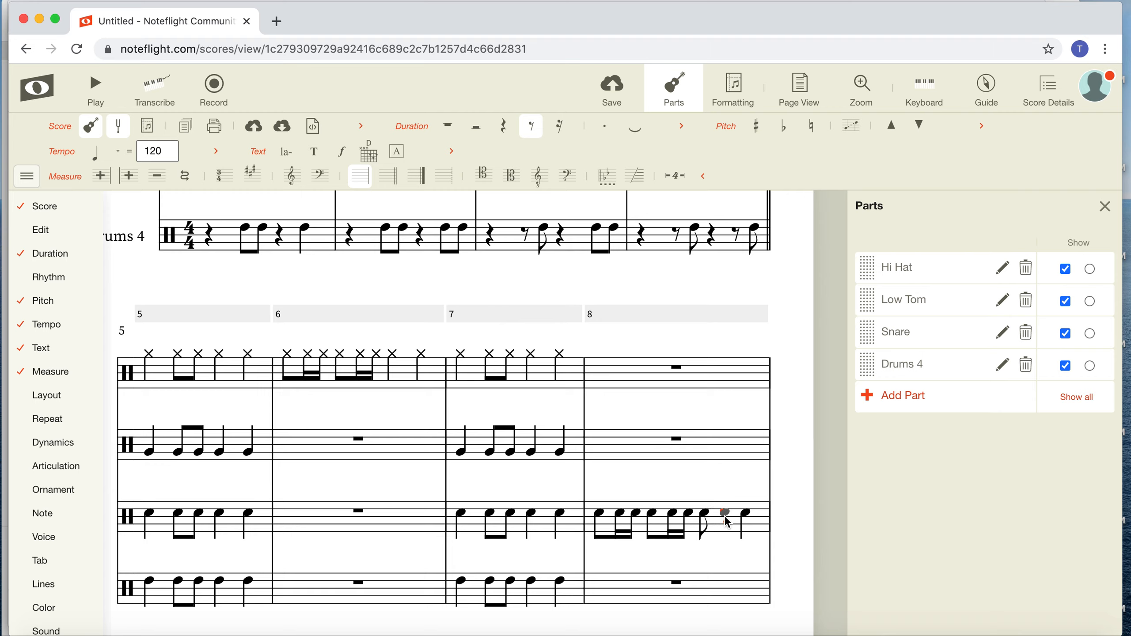
pyautogui.click(728, 517)
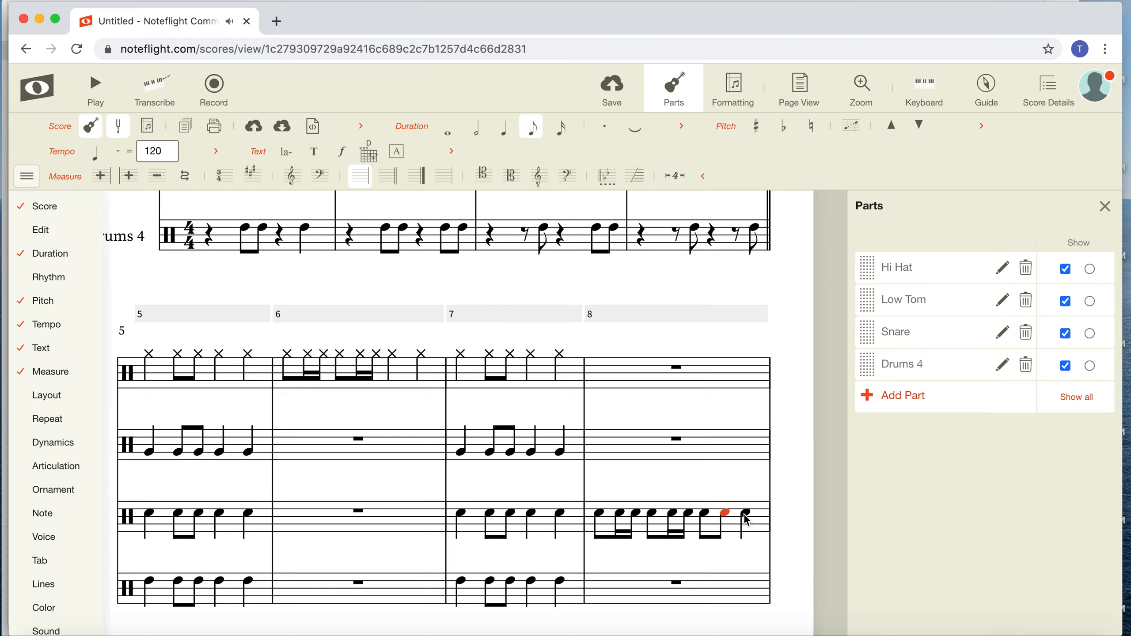
# Split the last quarter note of Snare measure 8 into two eighth notes and turn the first eighth of beat 3 into a rest.
pyautogui.click(746, 518)
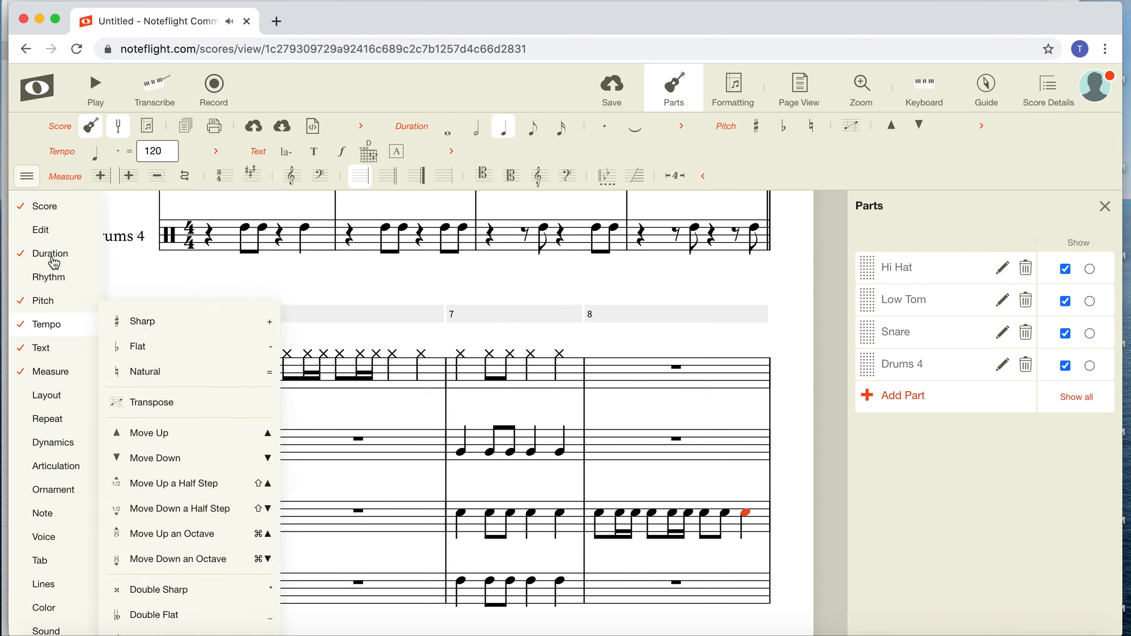
pyautogui.moveTo(54, 263)
pyautogui.click(168, 335)
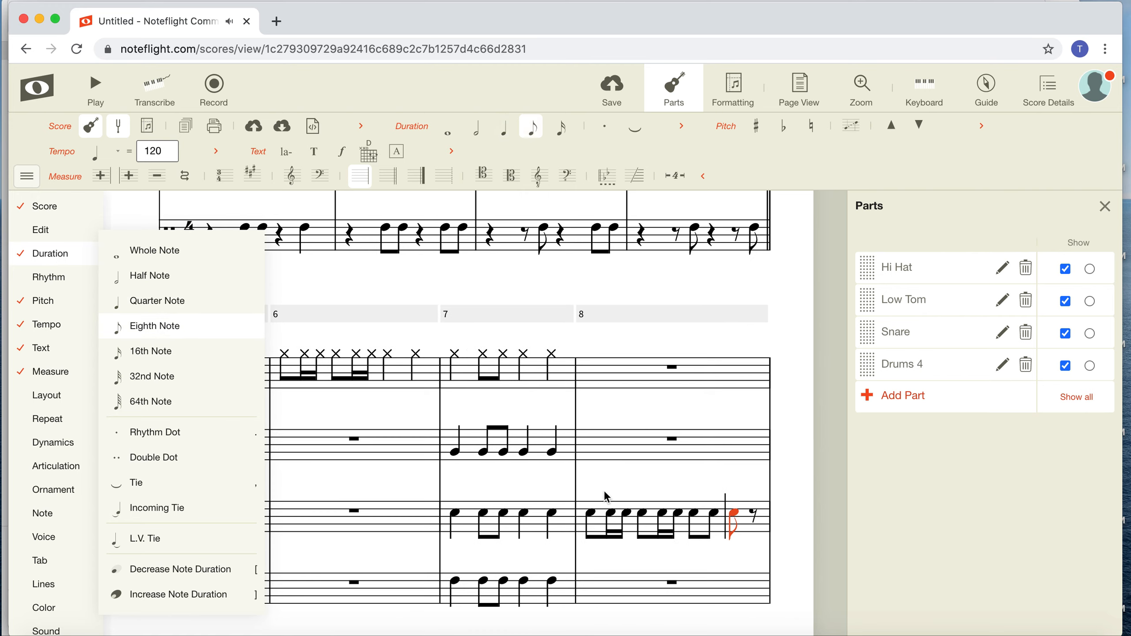
pyautogui.click(755, 517)
pyautogui.click(756, 517)
pyautogui.click(695, 515)
pyautogui.press('Delete')
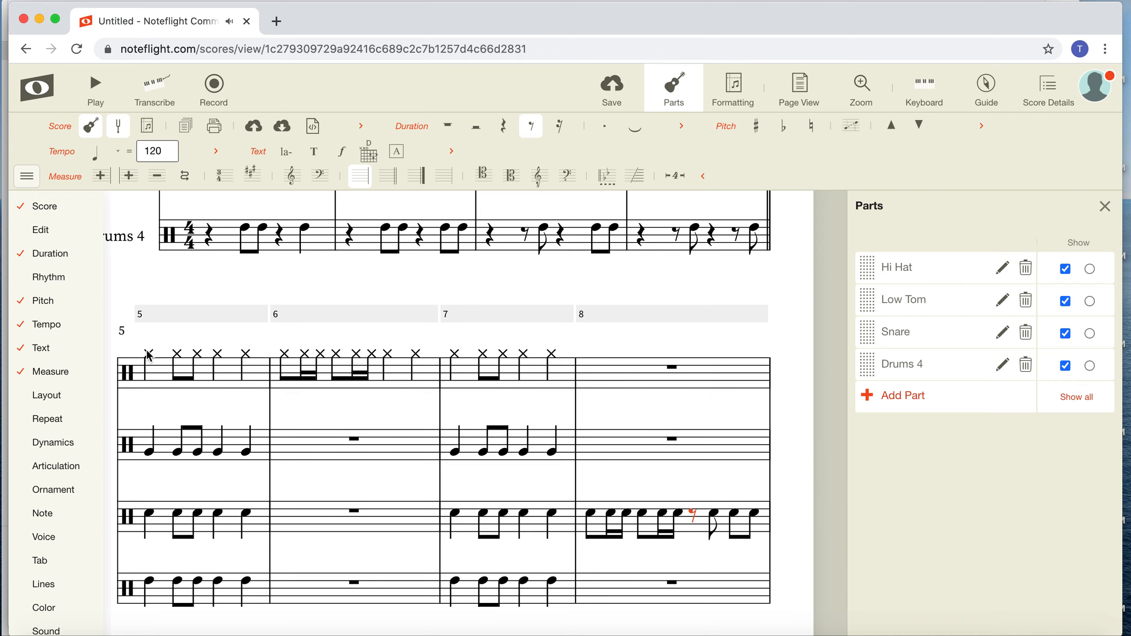
# Play the score from the first Hi Hat note of measure 5 through measure 8, then stop playback.
pyautogui.click(149, 354)
pyautogui.press('space')
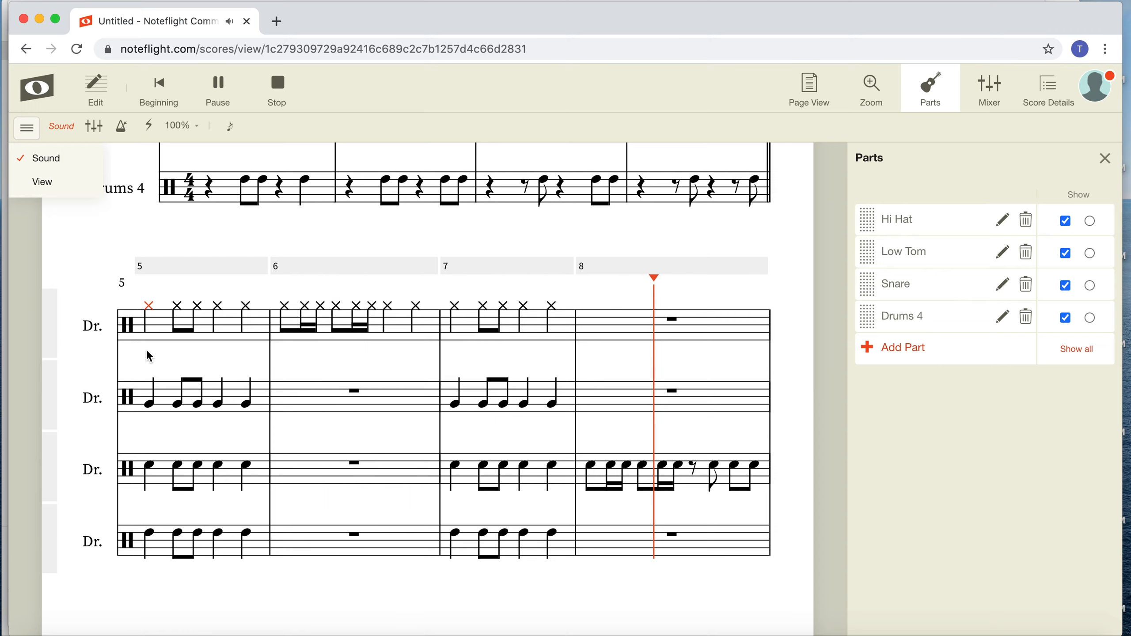
pyautogui.press('space')
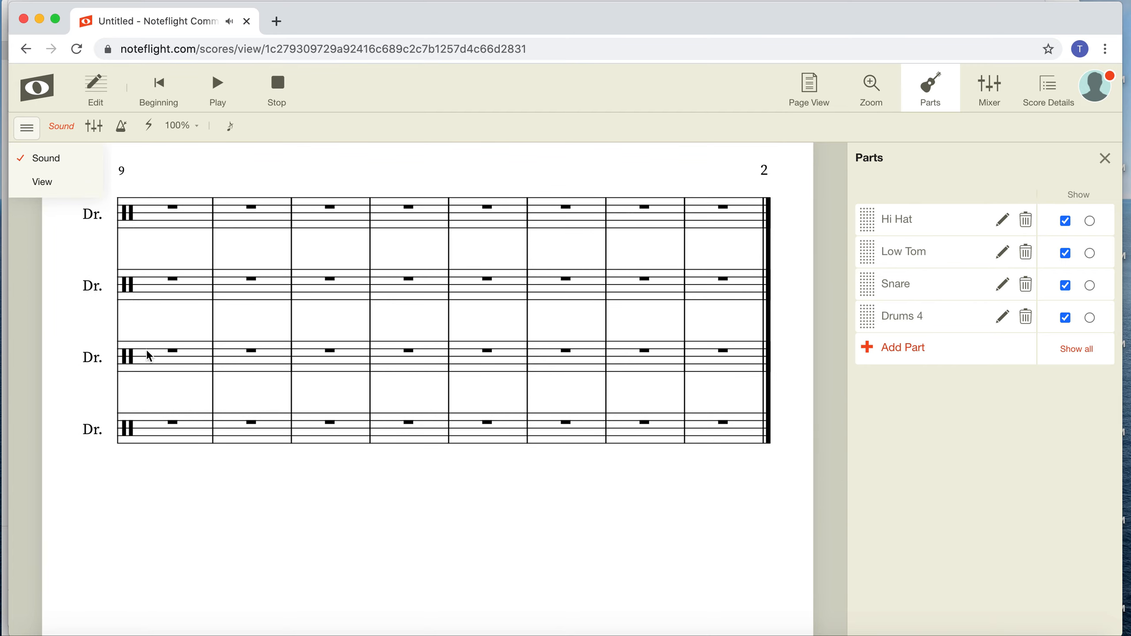
pyautogui.scroll(6, 466, 480)
pyautogui.scroll(10, 468, 484)
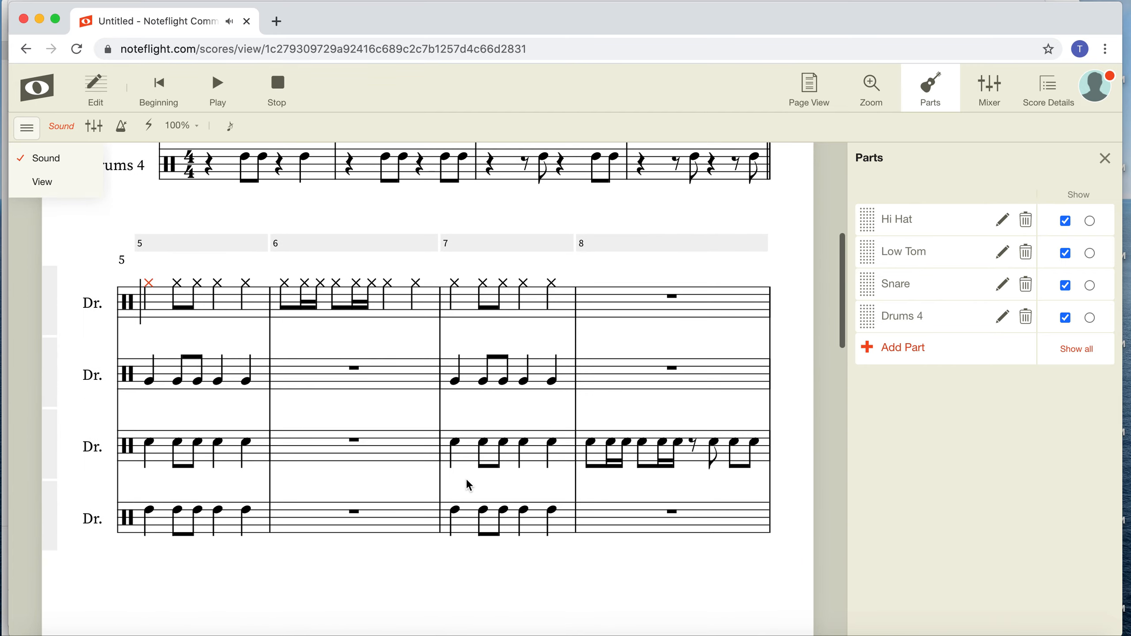
pyautogui.scroll(-3, 469, 484)
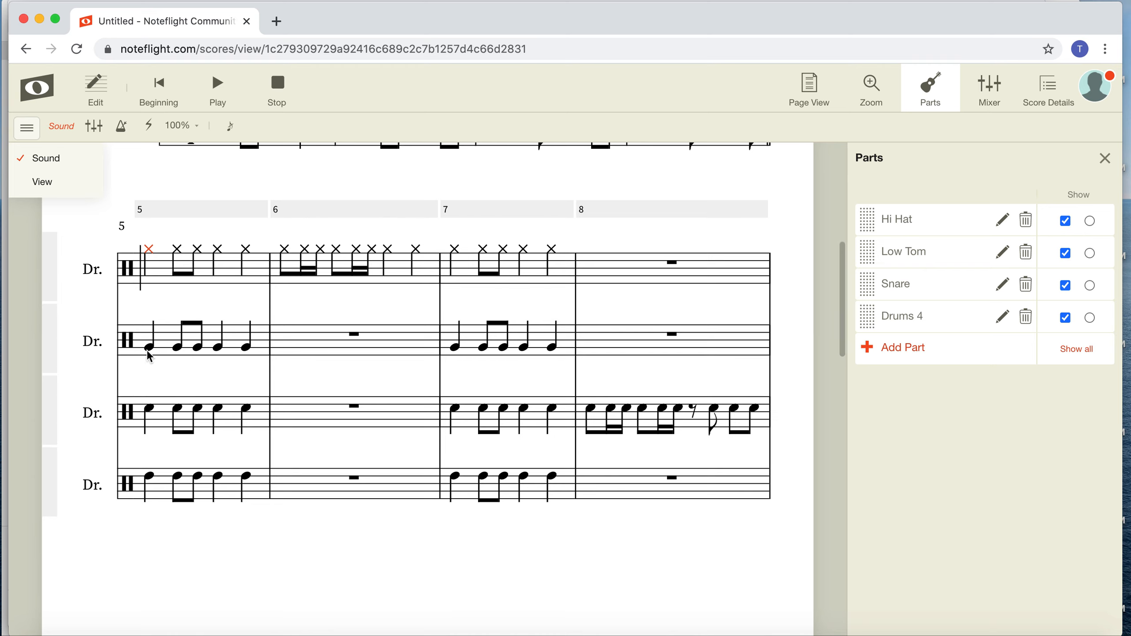
pyautogui.click(281, 89)
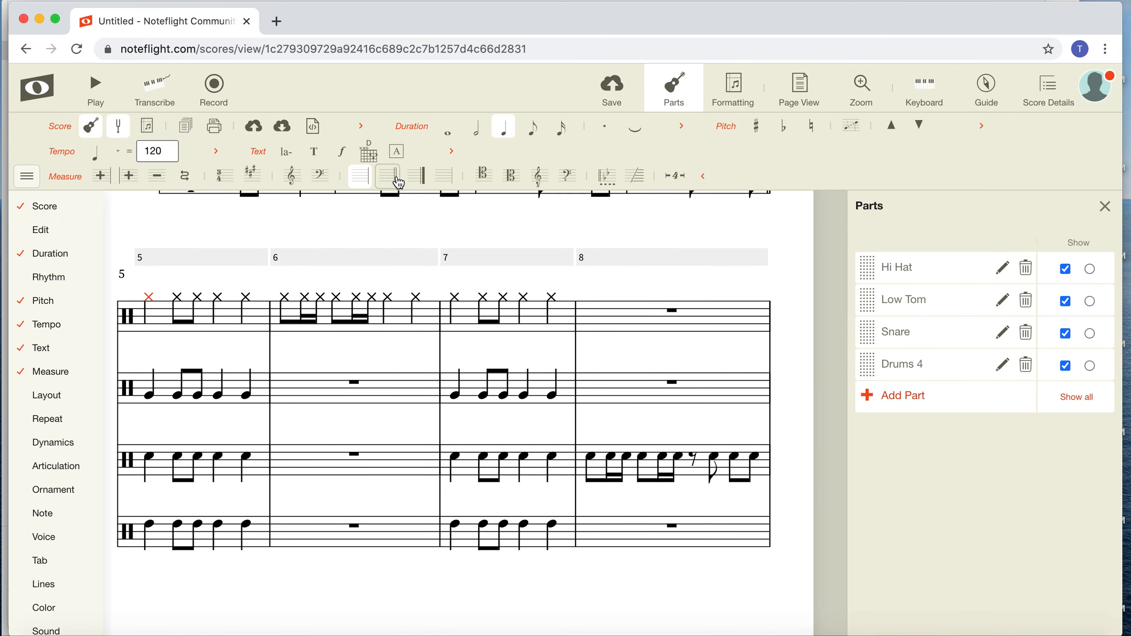
# Change the barline at the end of measure 8 to a double barline.
pyautogui.click(770, 357)
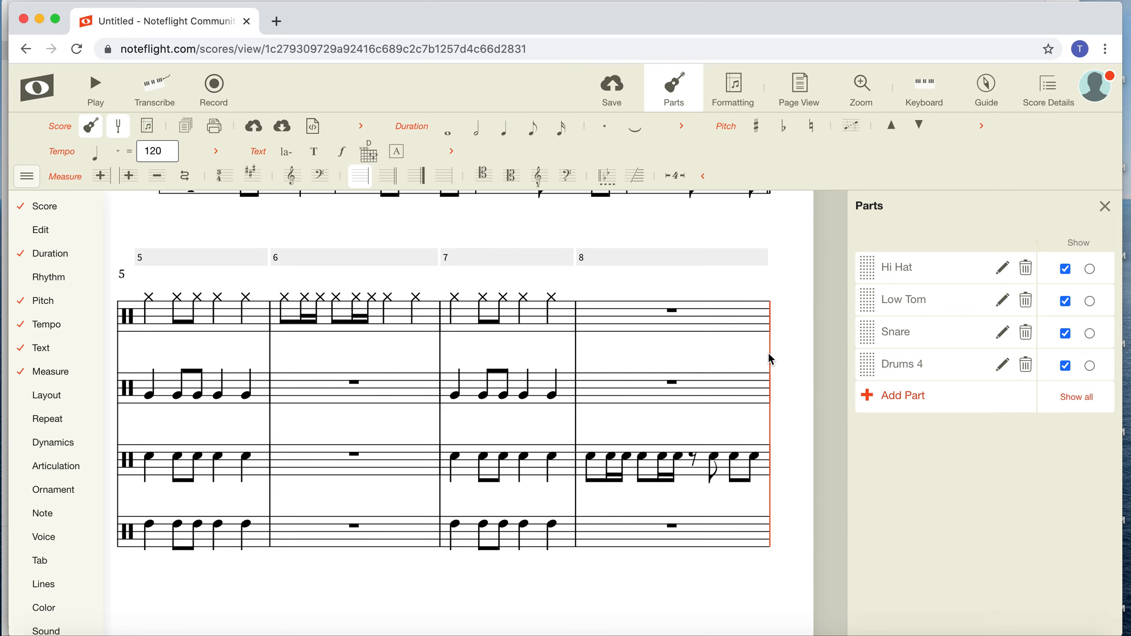
pyautogui.click(395, 182)
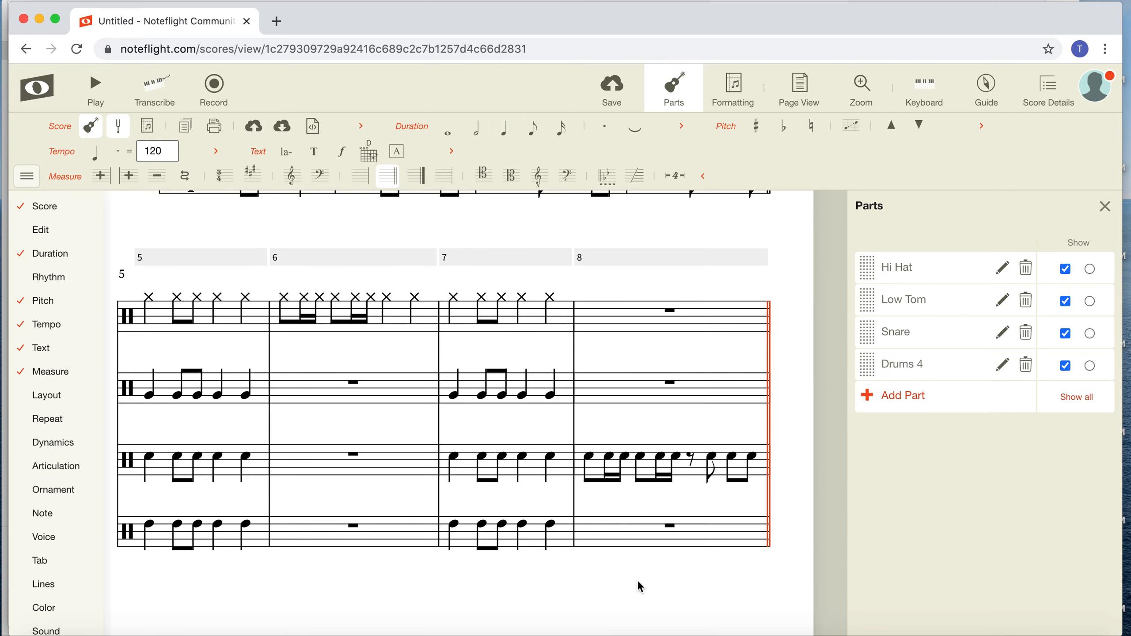
# Review the finished rhythms in measures 1 to 8 and the empty measures from 9 onward.
pyautogui.scroll(3, 637, 580)
pyautogui.scroll(-10, 639, 584)
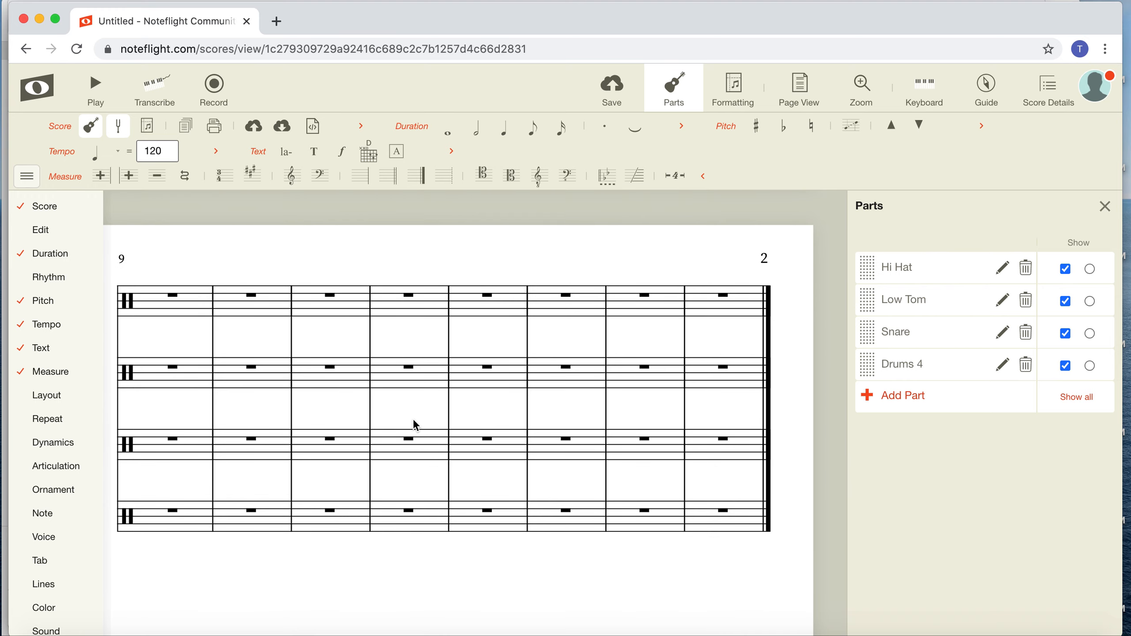
pyautogui.scroll(8, 413, 426)
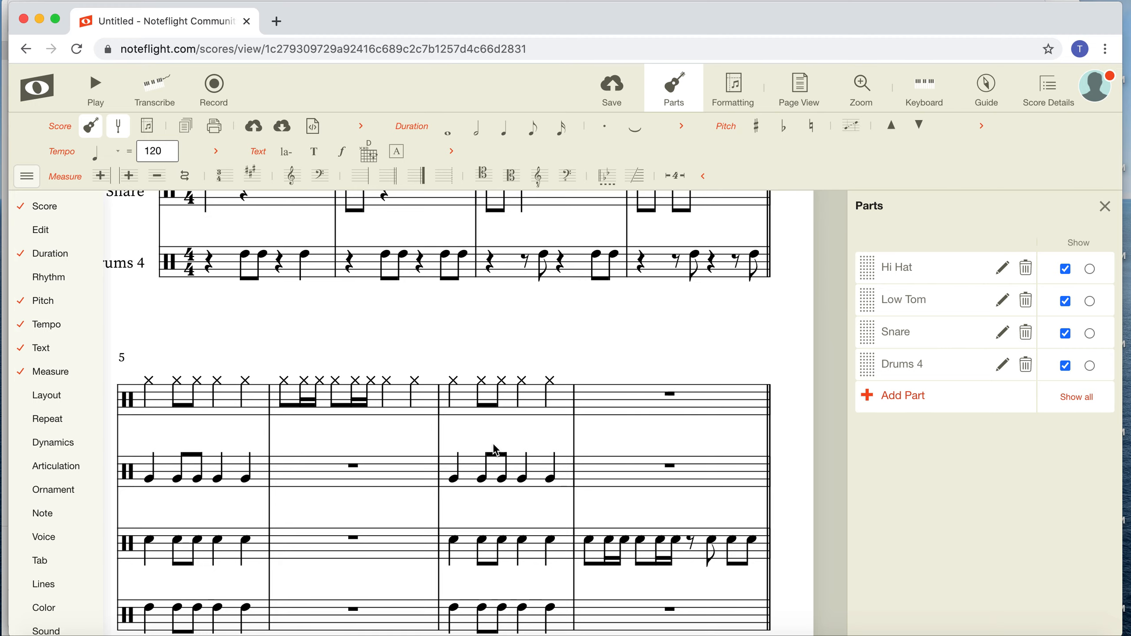
pyautogui.scroll(-3, 680, 571)
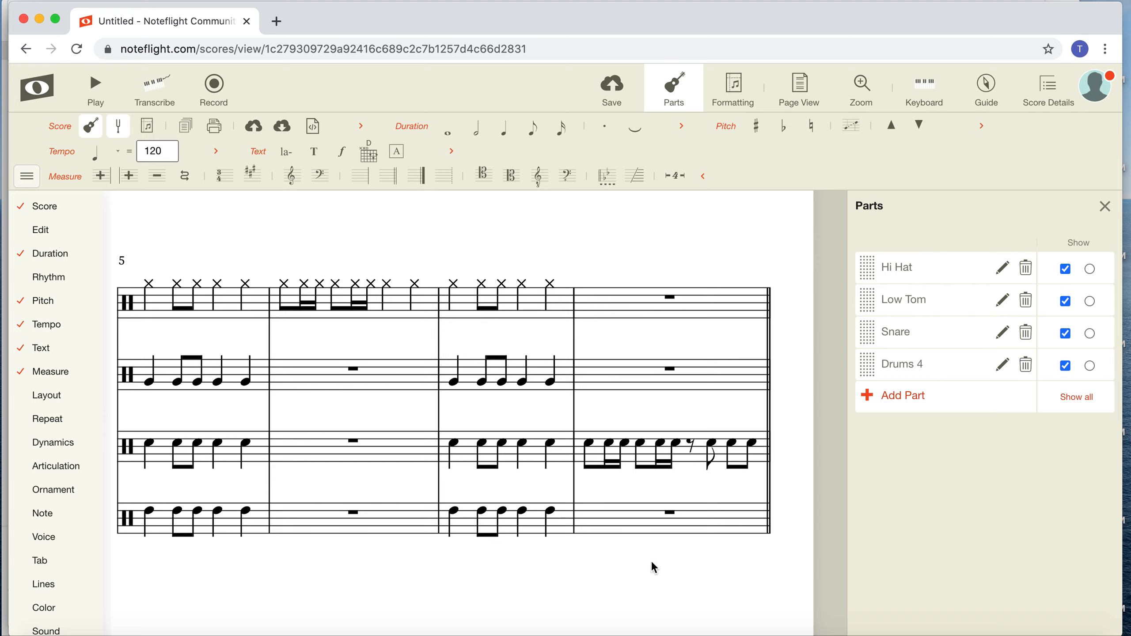
pyautogui.scroll(-1, 675, 598)
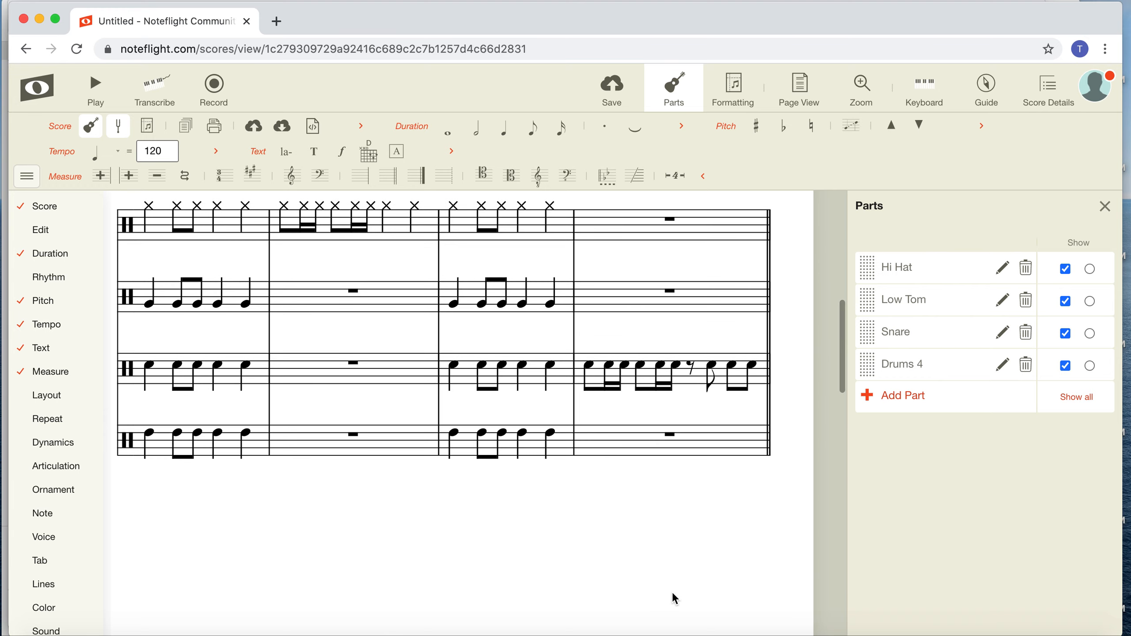
pyautogui.scroll(-10, 534, 545)
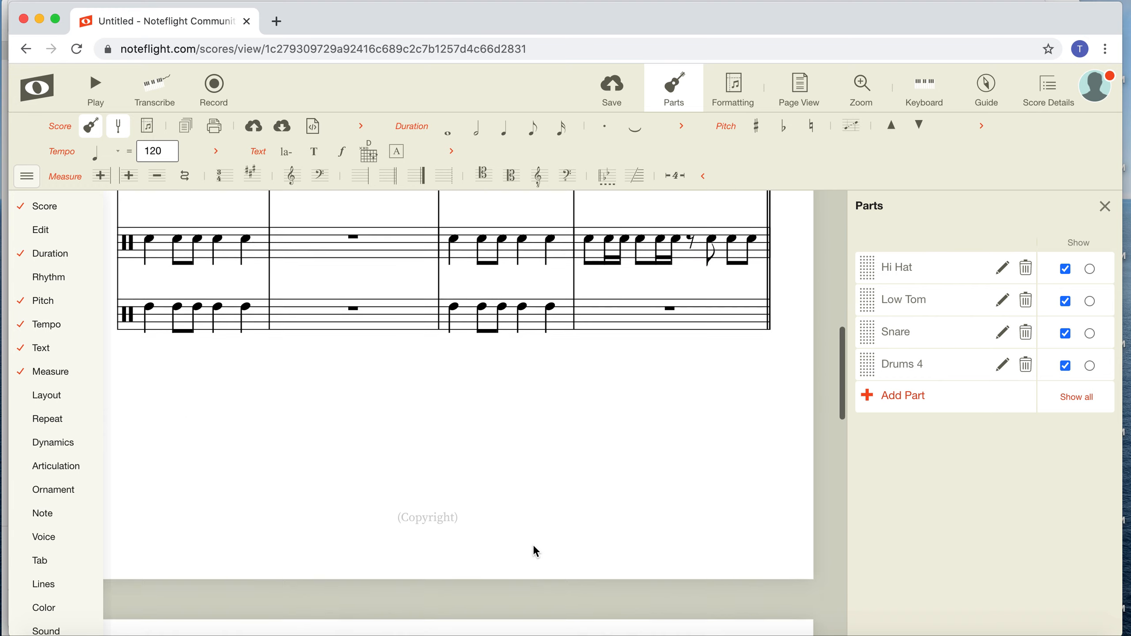
pyautogui.scroll(15, 533, 544)
pyautogui.scroll(3, 534, 547)
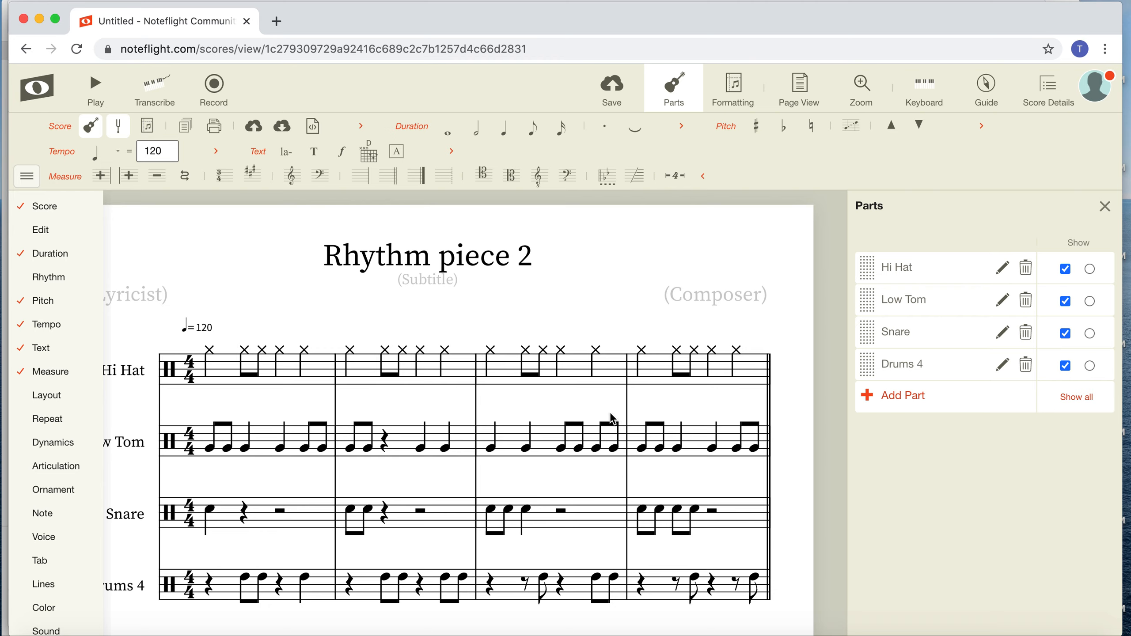
# Copy Low Tom measure 3 into Hi Hat measure 9 and raise the pasted notes to the hi-hat x-notehead position.
pyautogui.click(546, 444)
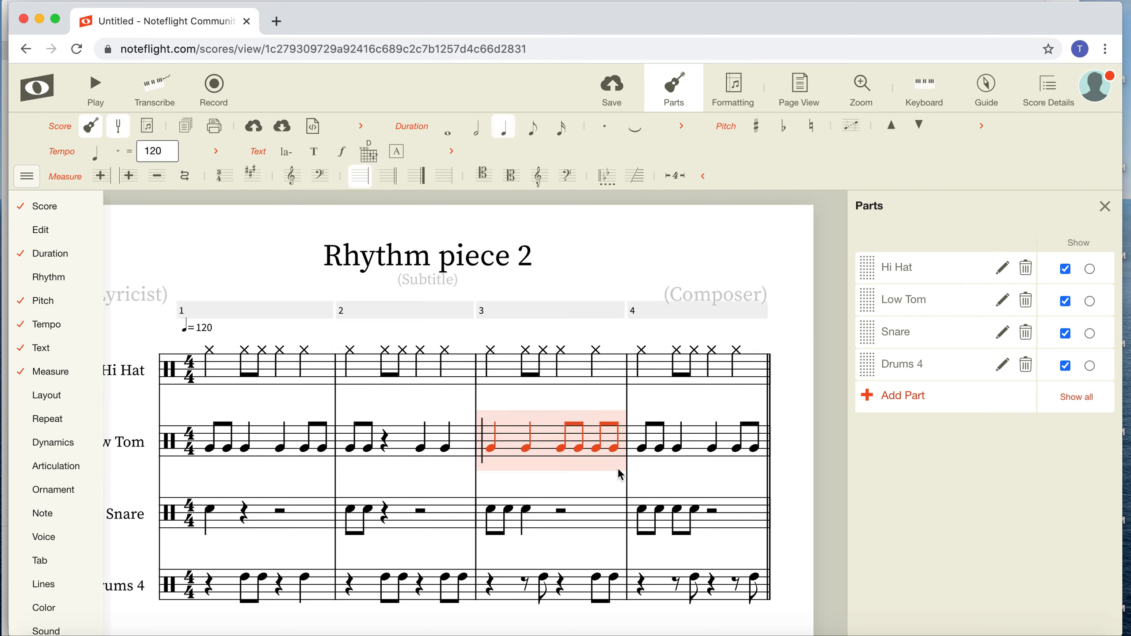
pyautogui.scroll(-15, 621, 525)
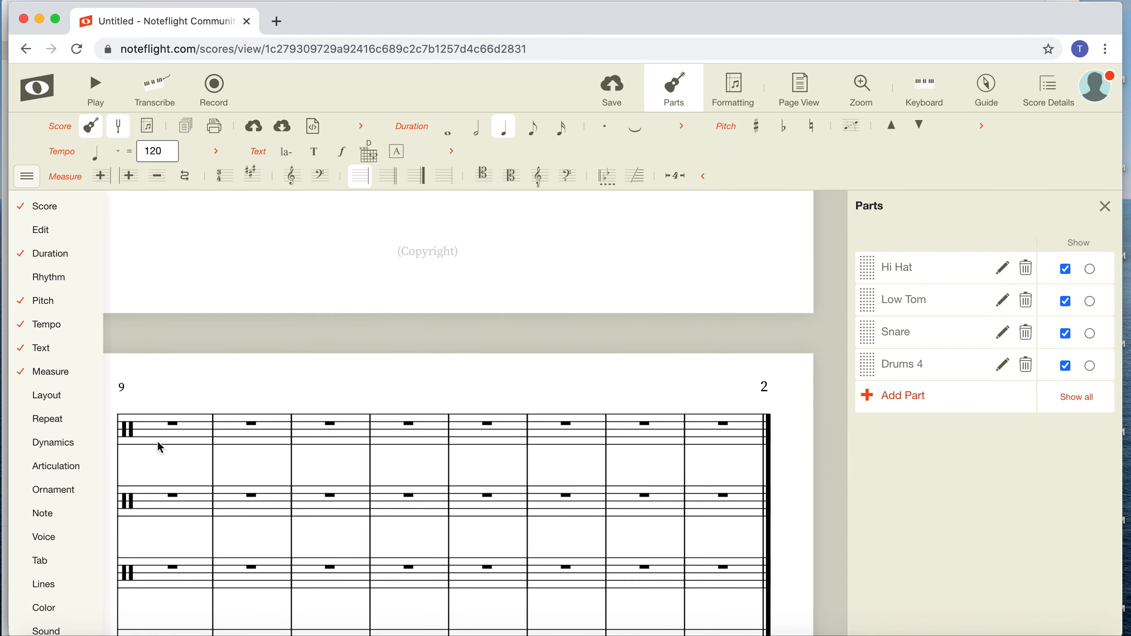
pyautogui.click(158, 440)
pyautogui.scroll(-2, 157, 441)
pyautogui.press('super+v')
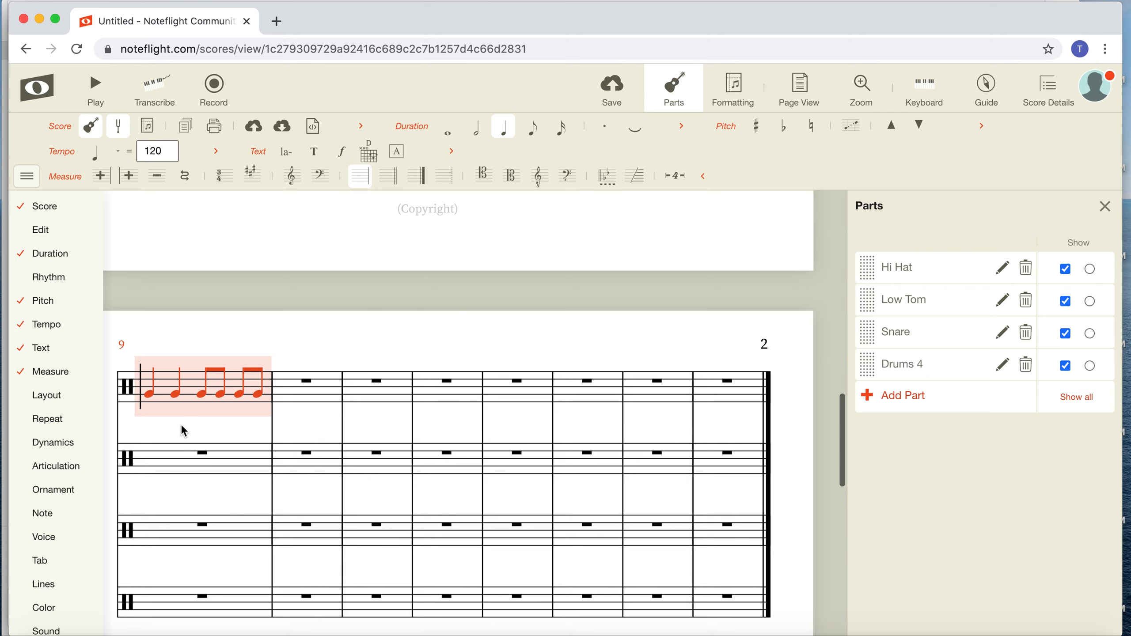
pyautogui.press('Up')
pyautogui.press('Up')
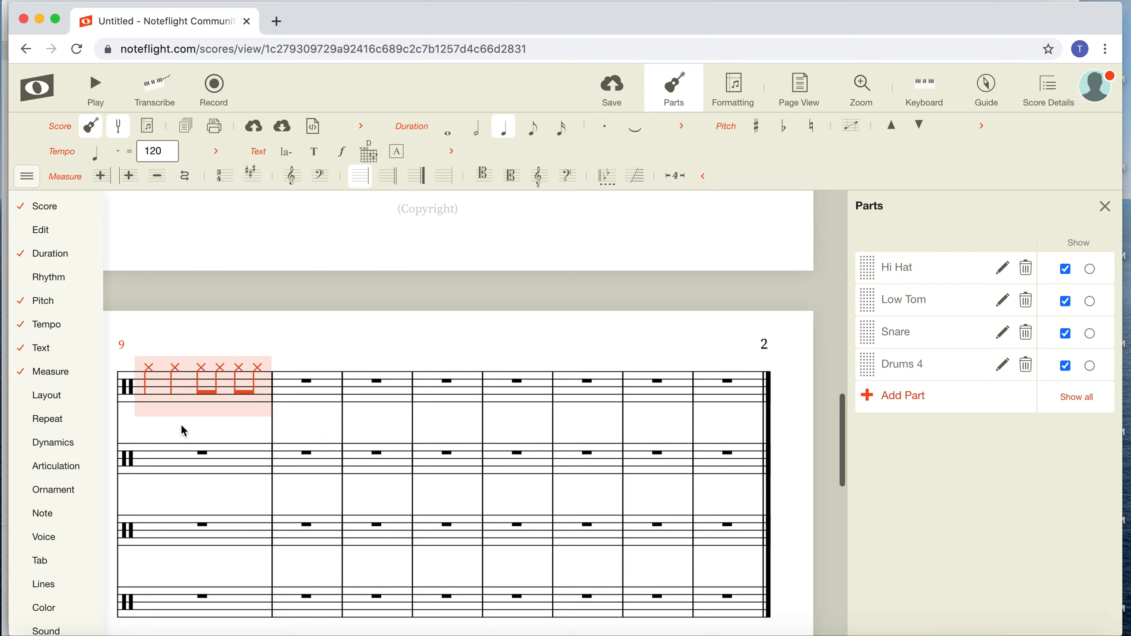
# Paste the same rhythm into measure 9 of the Low Tom staff and raise its notes to the third space.
pyautogui.click(163, 471)
pyautogui.press('super+v')
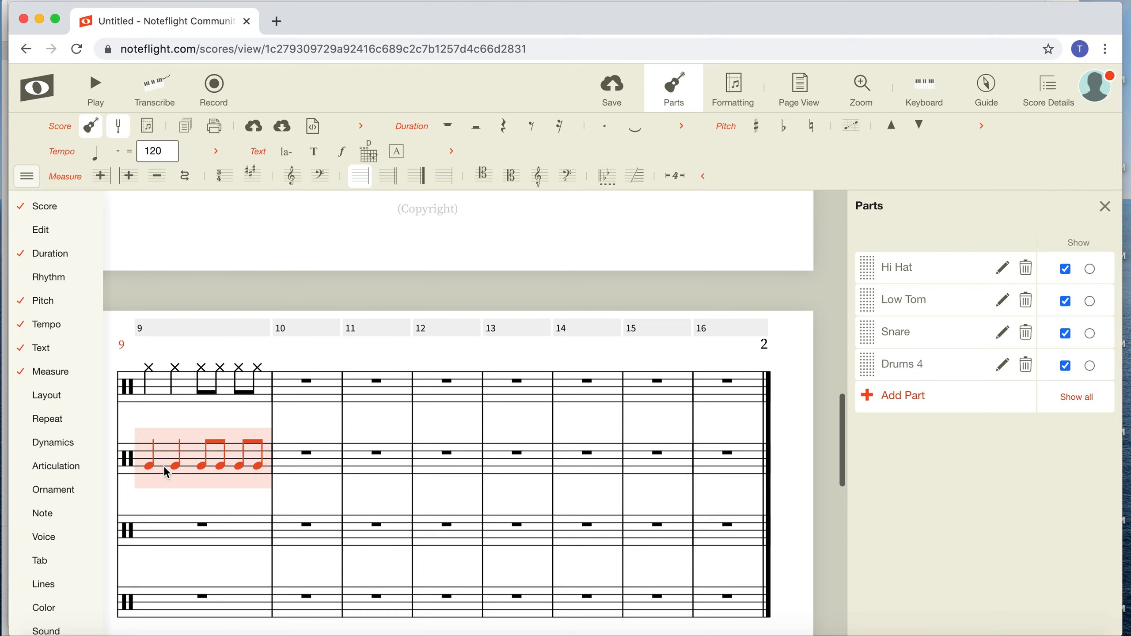
pyautogui.press('Up')
pyautogui.press('Up')
pyautogui.press('Up')
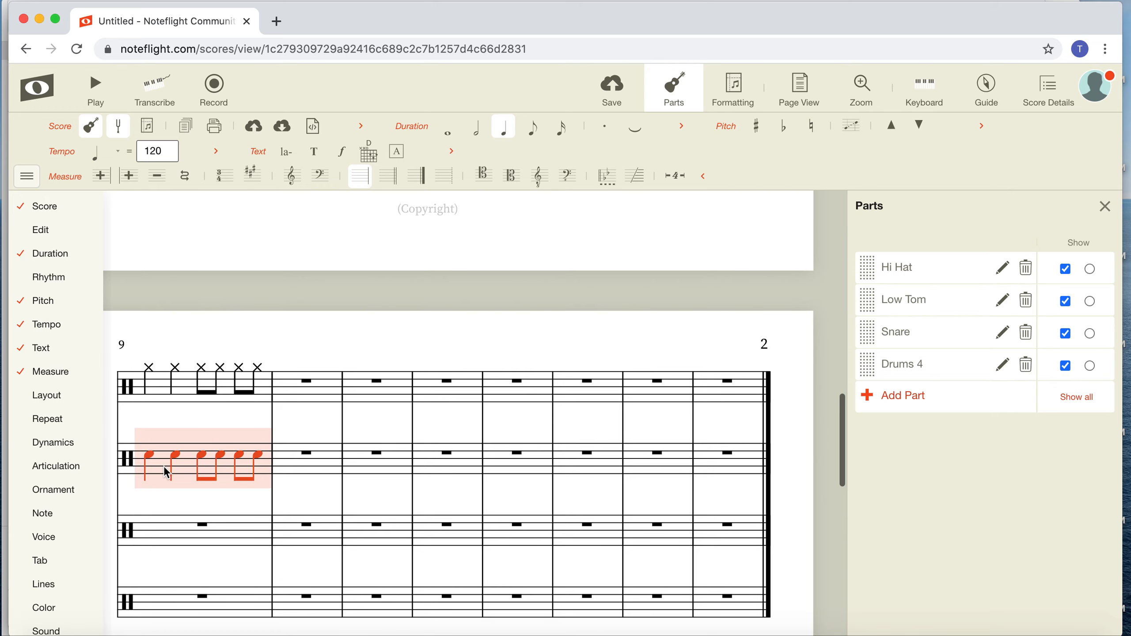
# Lower the Low Tom notes in measure 9 to match its earlier measures and paste the rhythm into Snare measure 9 in the third space.
pyautogui.scroll(3, 298, 387)
pyautogui.scroll(5, 298, 388)
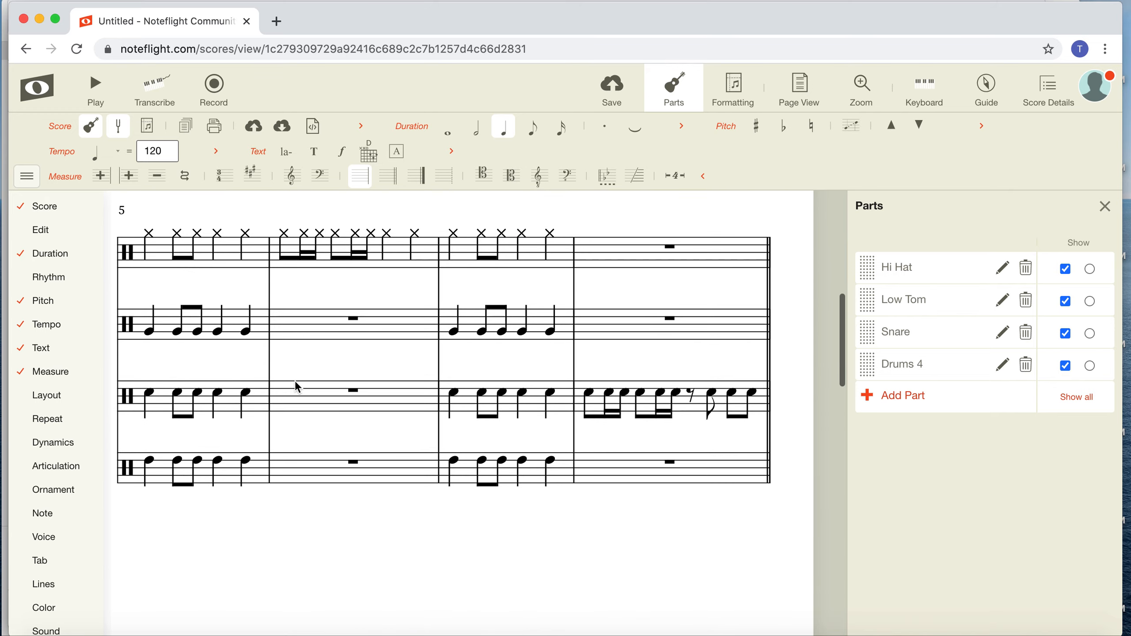
pyautogui.scroll(1, 294, 387)
pyautogui.scroll(8, 293, 387)
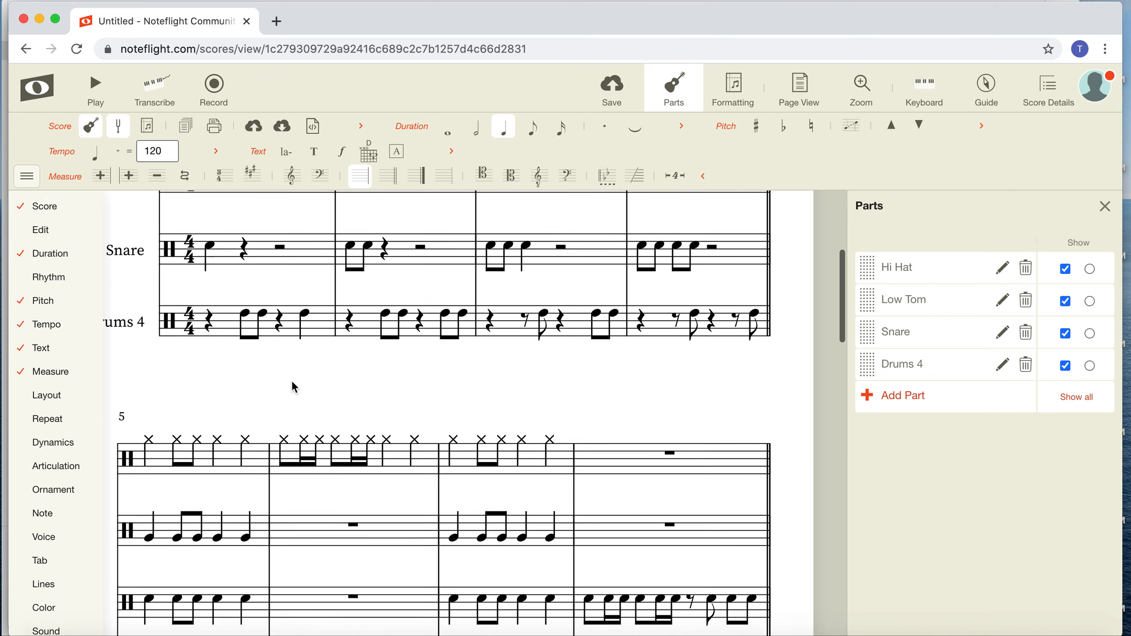
pyautogui.scroll(-10, 294, 386)
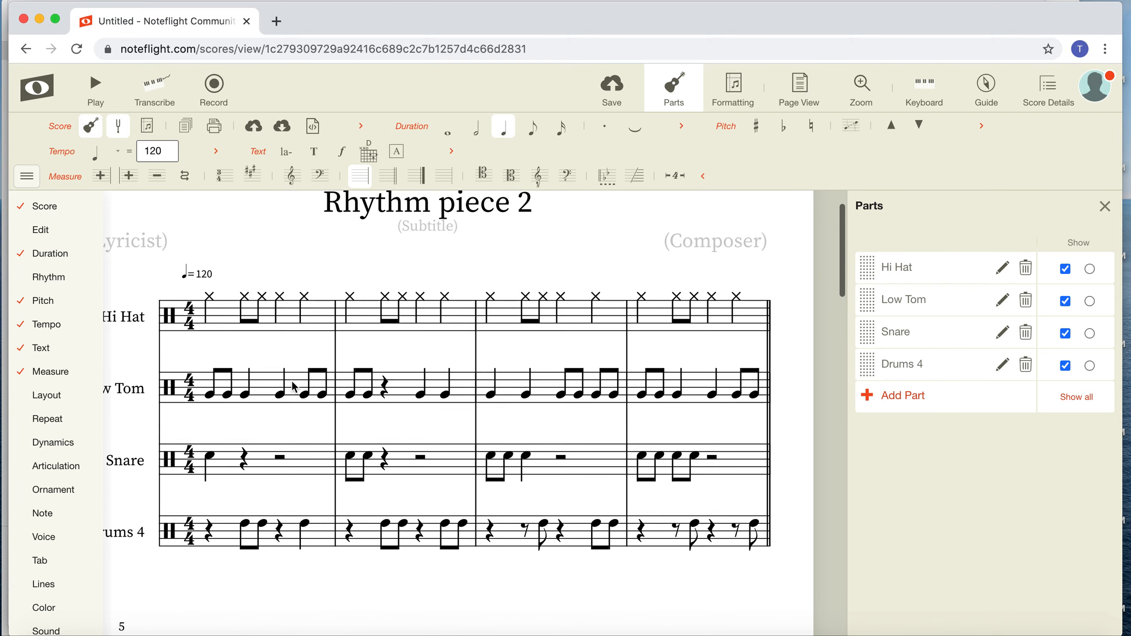
pyautogui.scroll(-3, 292, 380)
pyautogui.scroll(1, 292, 380)
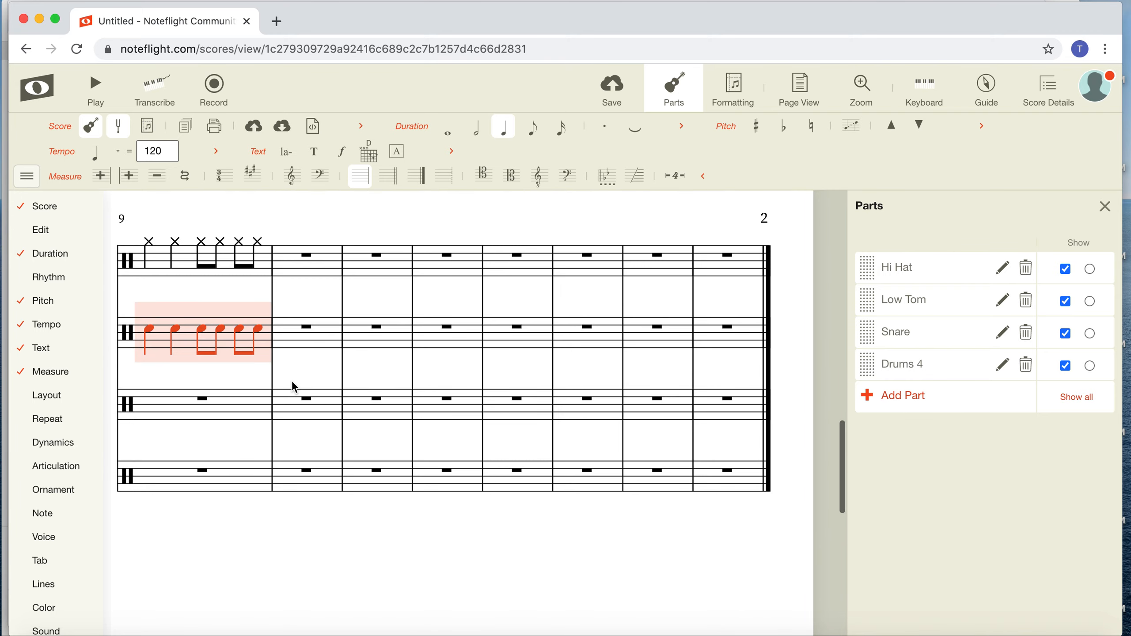
pyautogui.click(153, 411)
pyautogui.hotkey('ctrl', 'v')
pyautogui.press('Up')
pyautogui.press('Up')
pyautogui.press('Up')
pyautogui.press('Up')
pyautogui.press('Down')
pyautogui.press('Down')
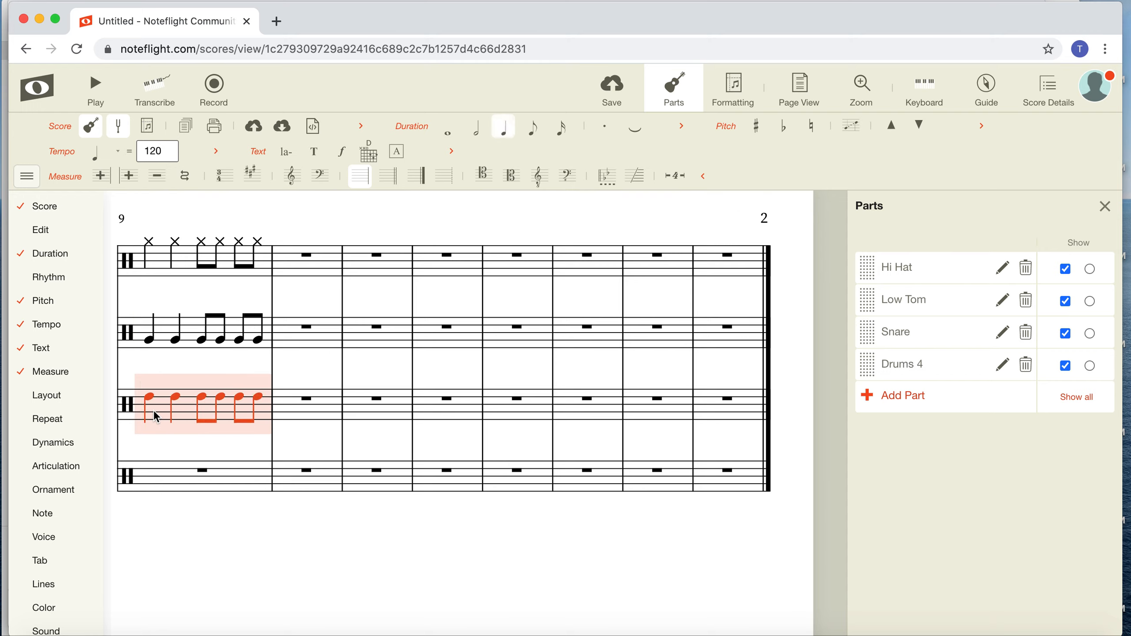
# Paste the same rhythm into measure 9 of the Drums 4 staff and raise its notes to the fourth line.
pyautogui.click(164, 480)
pyautogui.hotkey('ctrl', 'v')
pyautogui.press('Up')
pyautogui.press('Up')
pyautogui.press('Up')
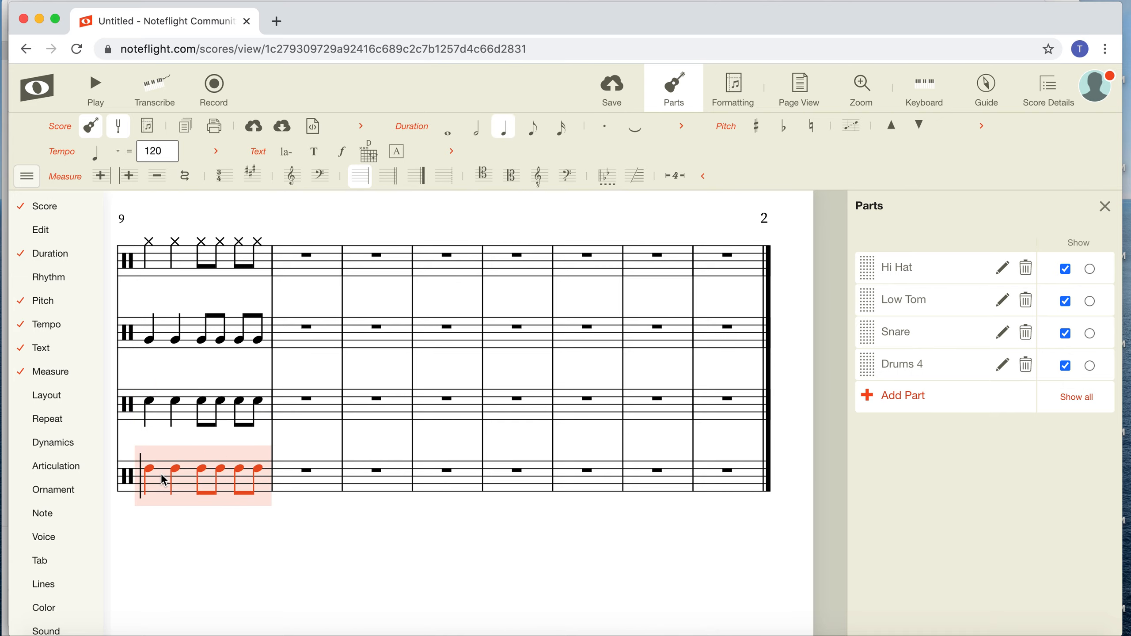
# Play back the score from measure 7 through the unison rhythm in measure 9, and return to editing.
pyautogui.scroll(10, 328, 422)
pyautogui.scroll(-5, 329, 422)
pyautogui.scroll(-2, 329, 422)
pyautogui.scroll(7, 329, 419)
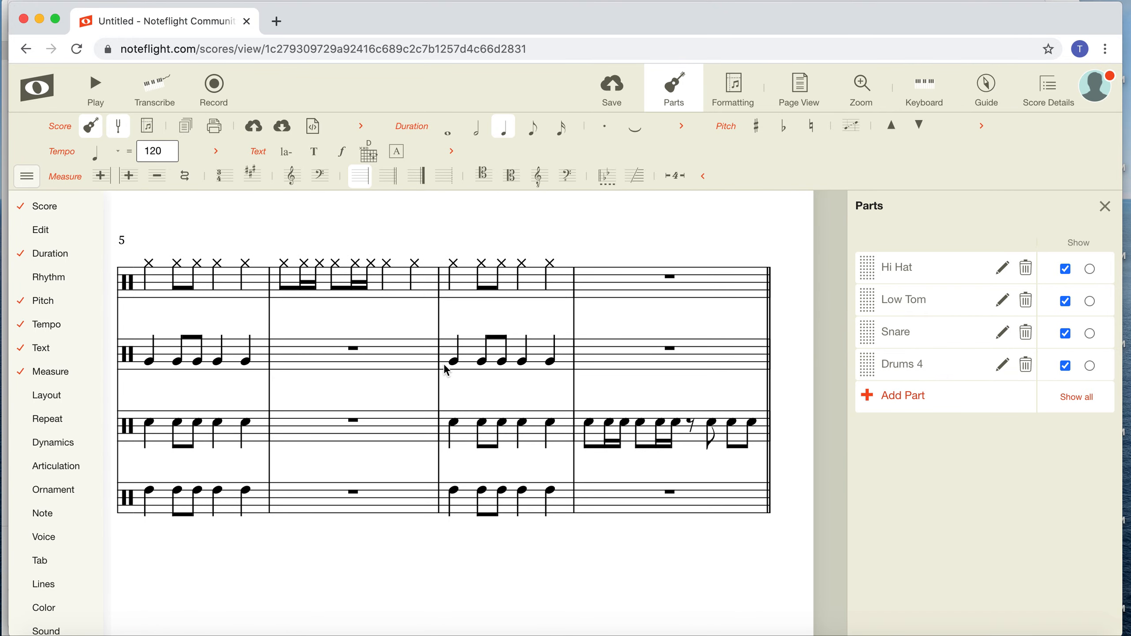
pyautogui.click(446, 367)
pyautogui.click(450, 361)
pyautogui.press('space')
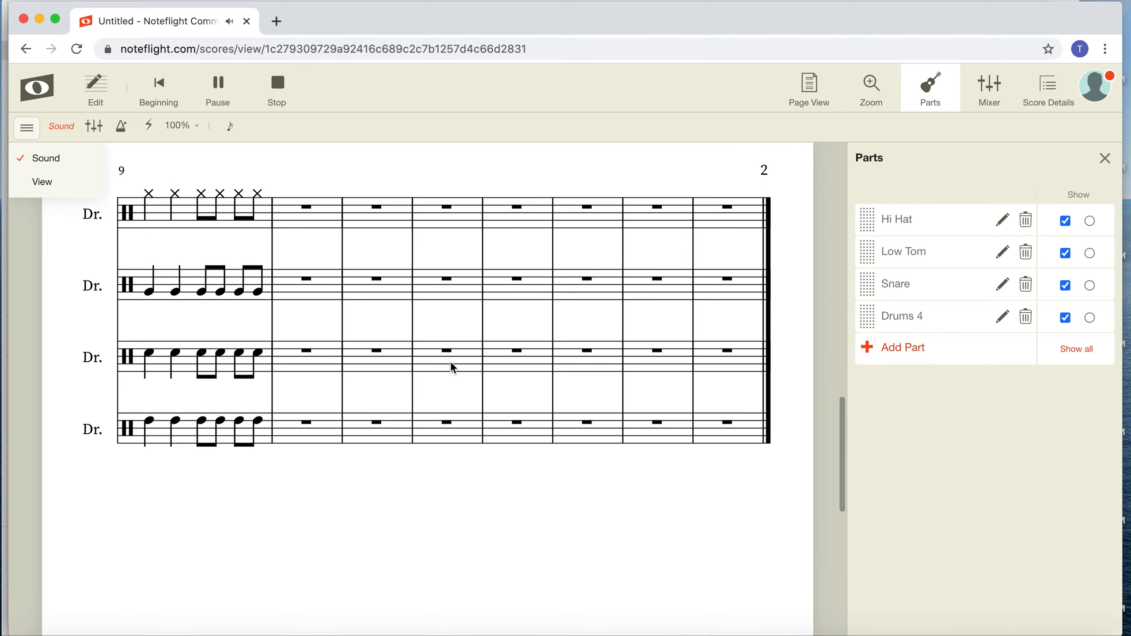
pyautogui.press('space')
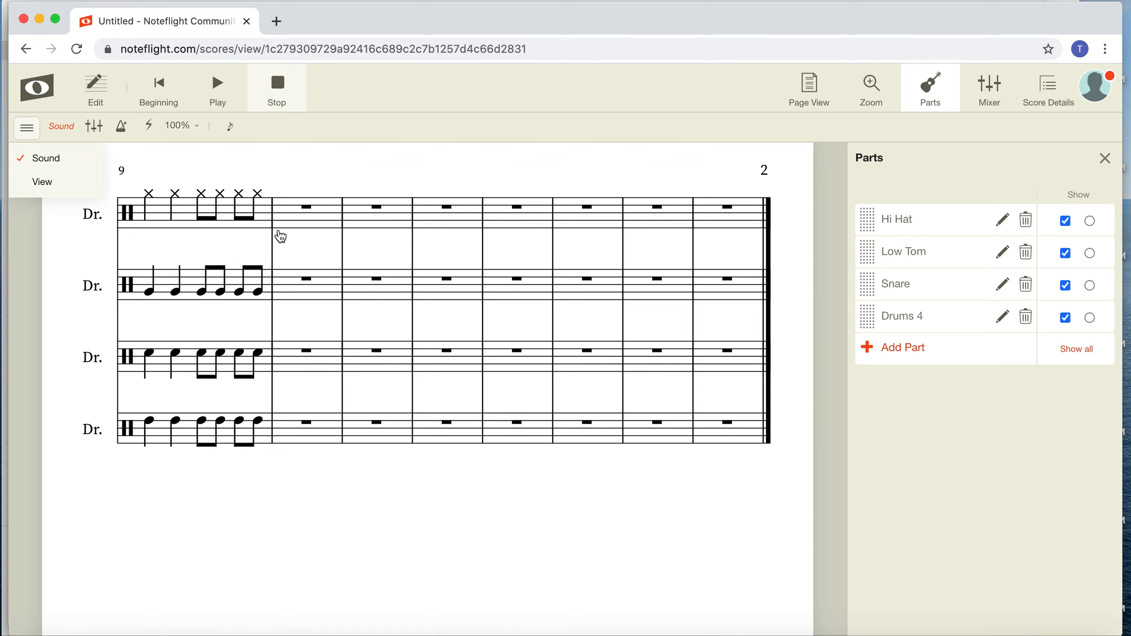
pyautogui.click(173, 156)
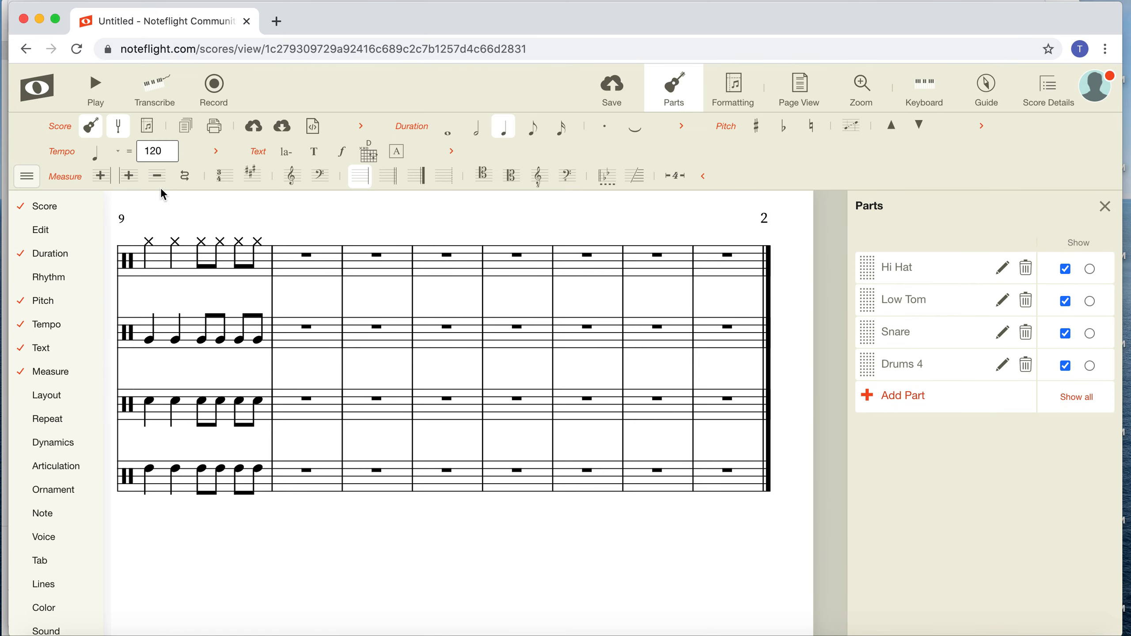
# Enter a dotted quarter note at the start of Low Tom measure 10, at the pitch used in measure 9.
pyautogui.click(285, 341)
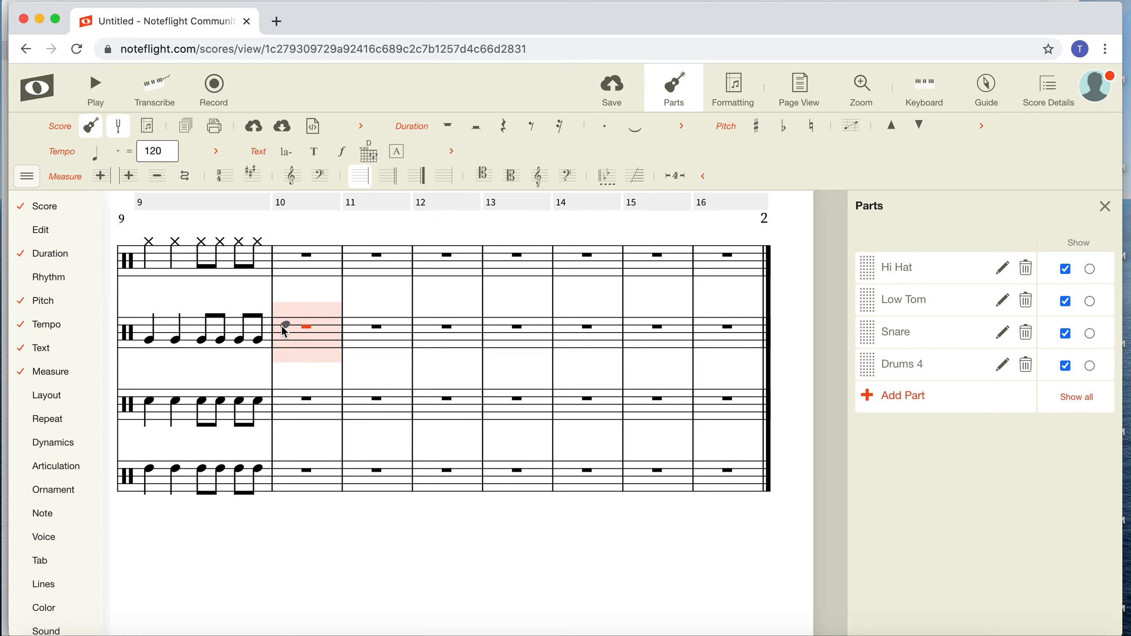
pyautogui.click(282, 341)
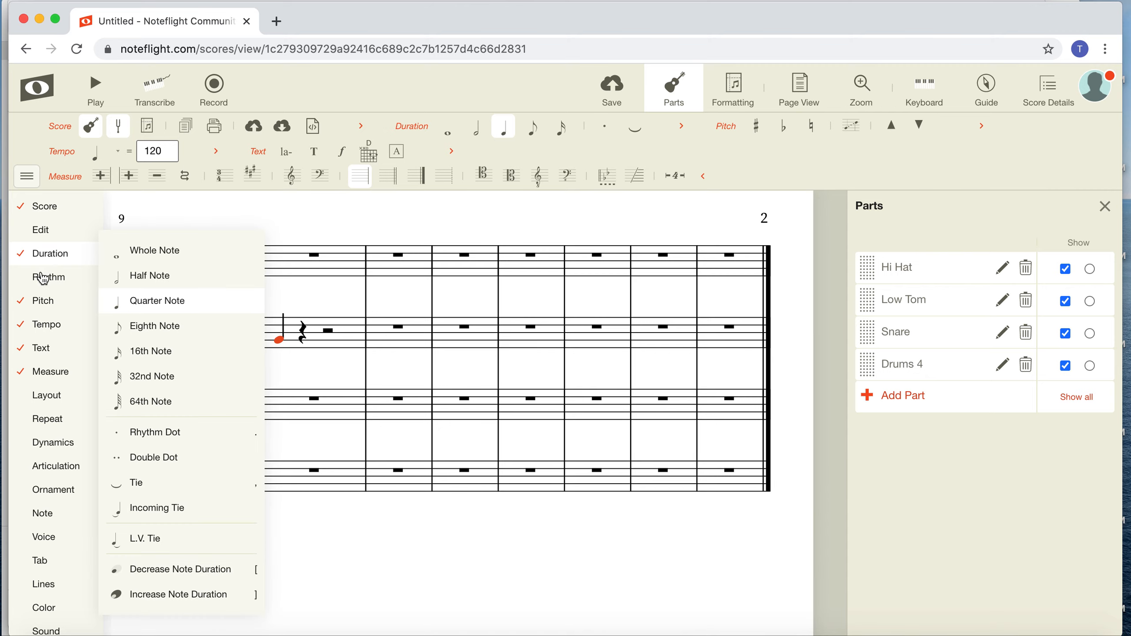
pyautogui.moveTo(52, 263)
pyautogui.click(156, 434)
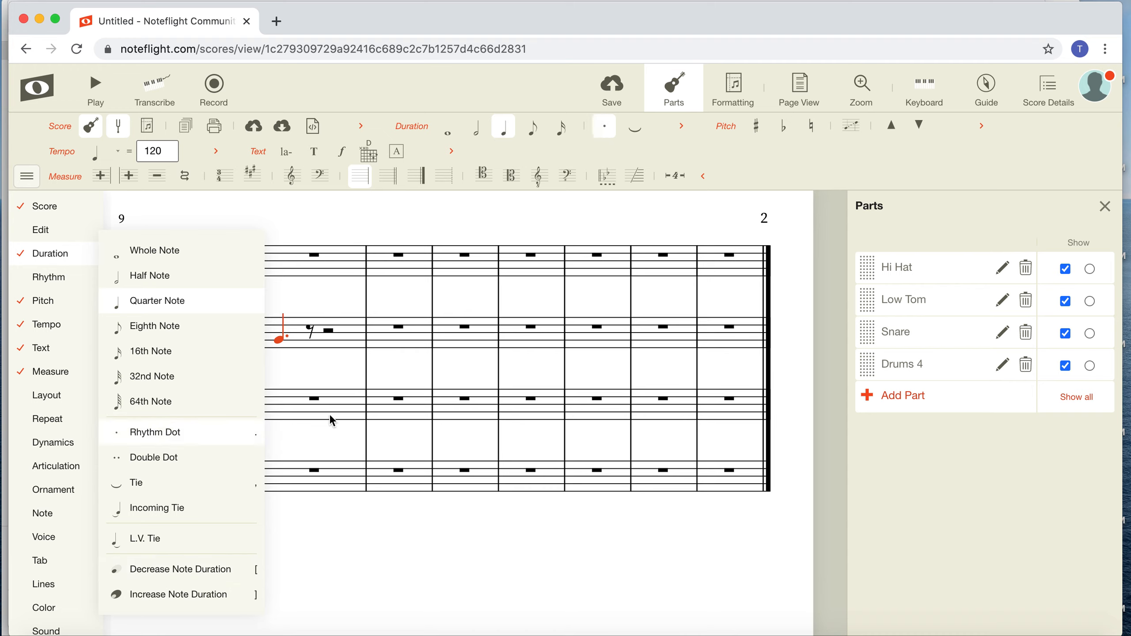
# Add an eighth note after the dotted quarter in Low Tom measure 10 and raise it to the same pitch.
pyautogui.click(311, 379)
pyautogui.press('Escape')
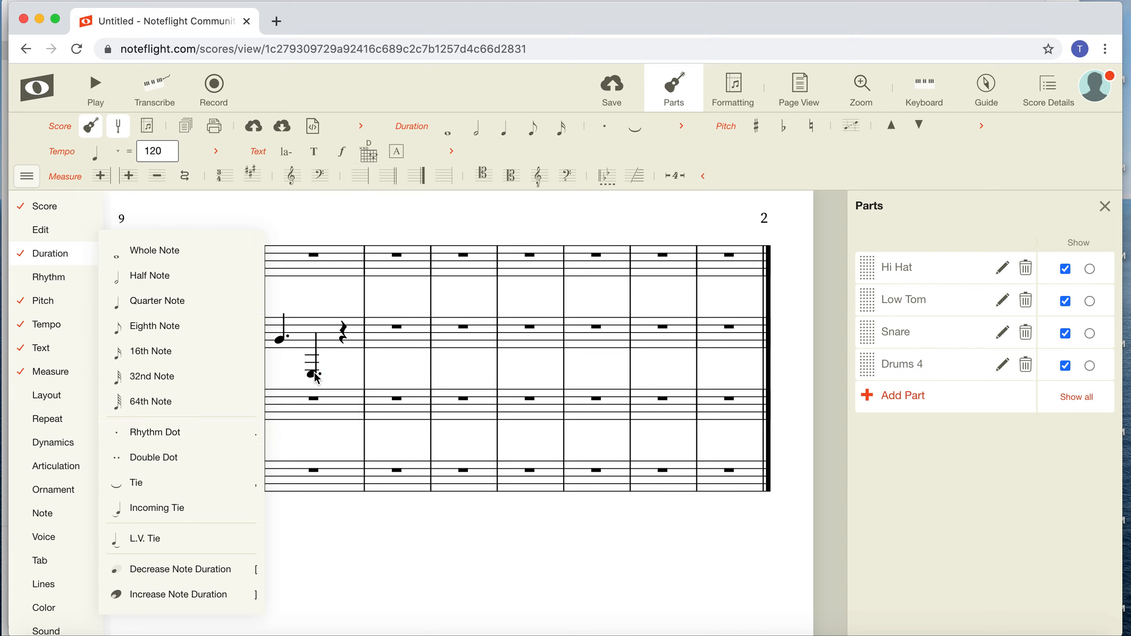
pyautogui.click(312, 374)
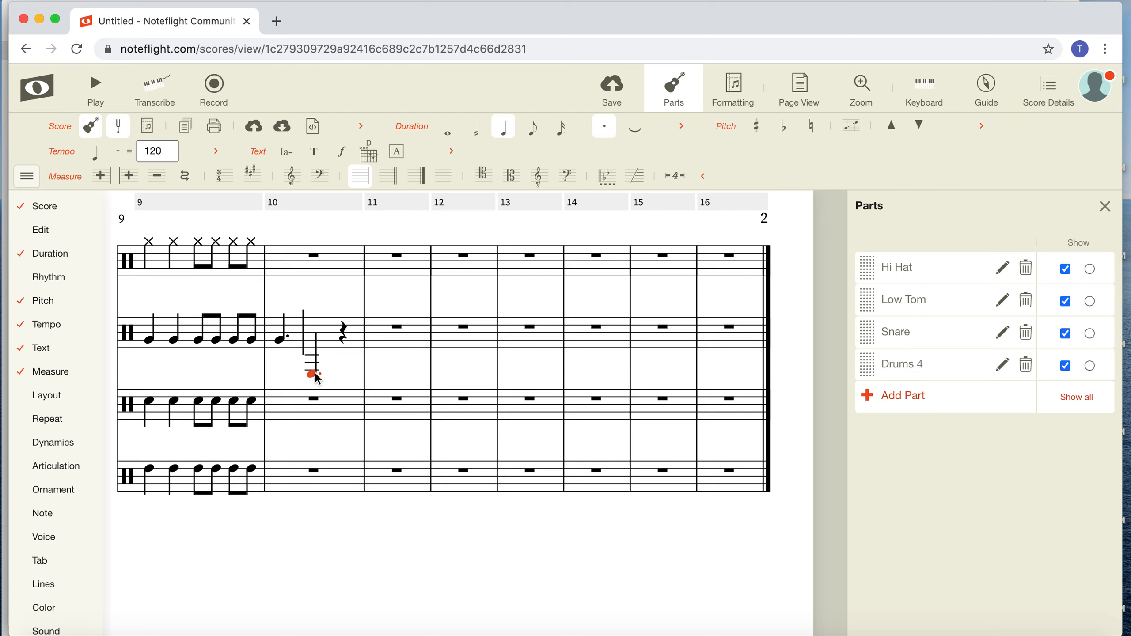
pyautogui.press('Up')
pyautogui.press('Up')
pyautogui.press('Up')
pyautogui.press('Up')
pyautogui.press('Up')
pyautogui.press('Up')
pyautogui.press('Up')
pyautogui.press('Up')
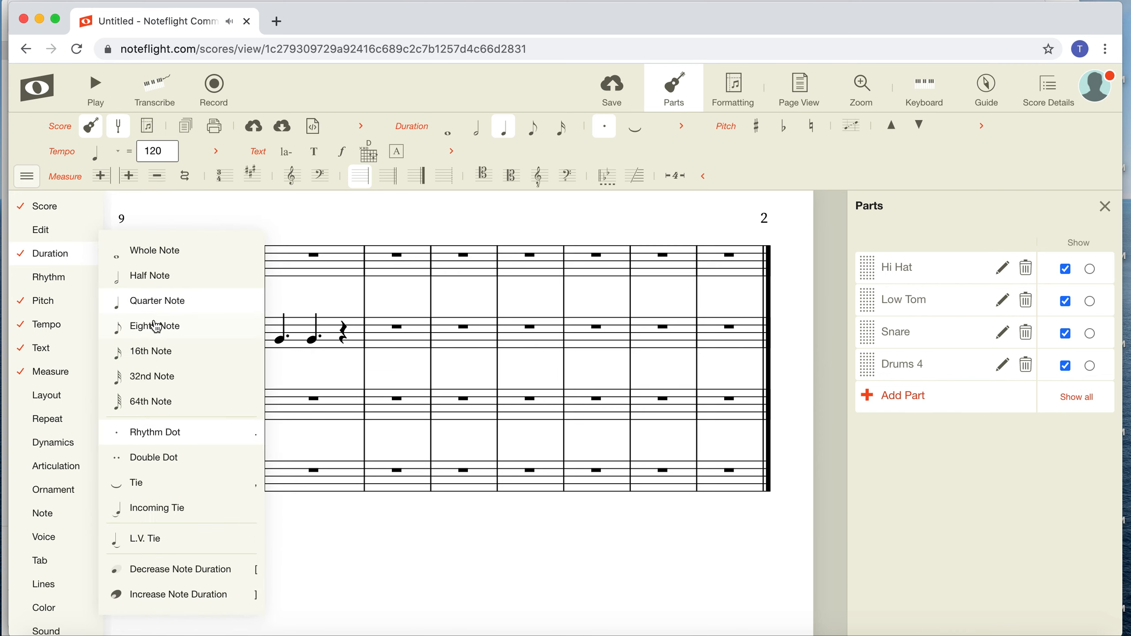
pyautogui.click(154, 326)
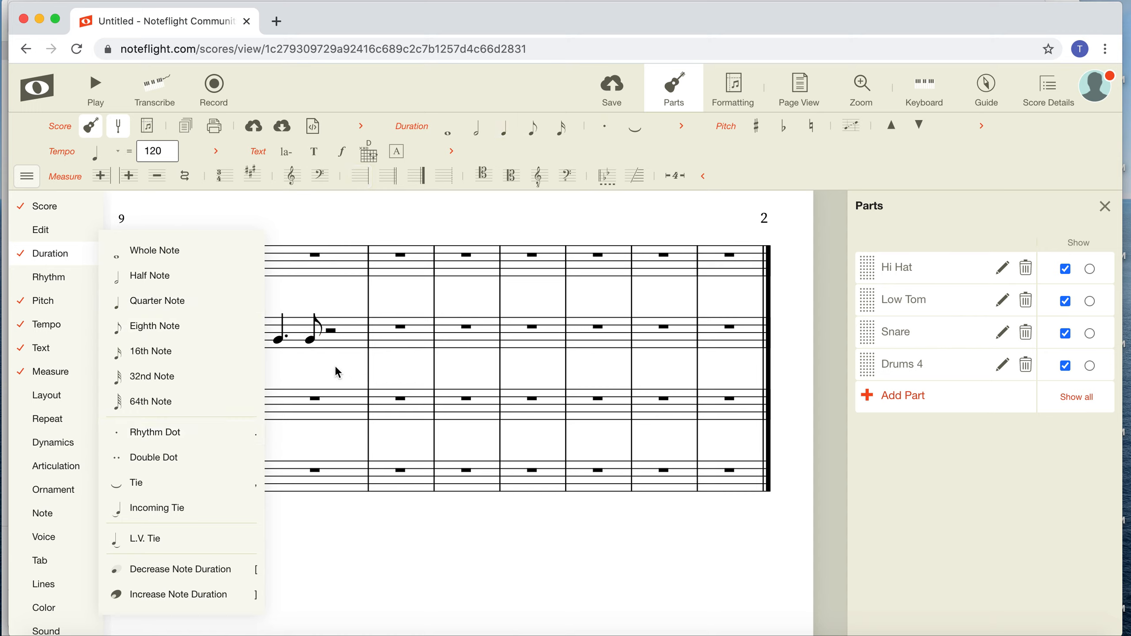
# Fill beat three of Low Tom measure 10 with four 16th notes at the same pitch.
pyautogui.click(332, 335)
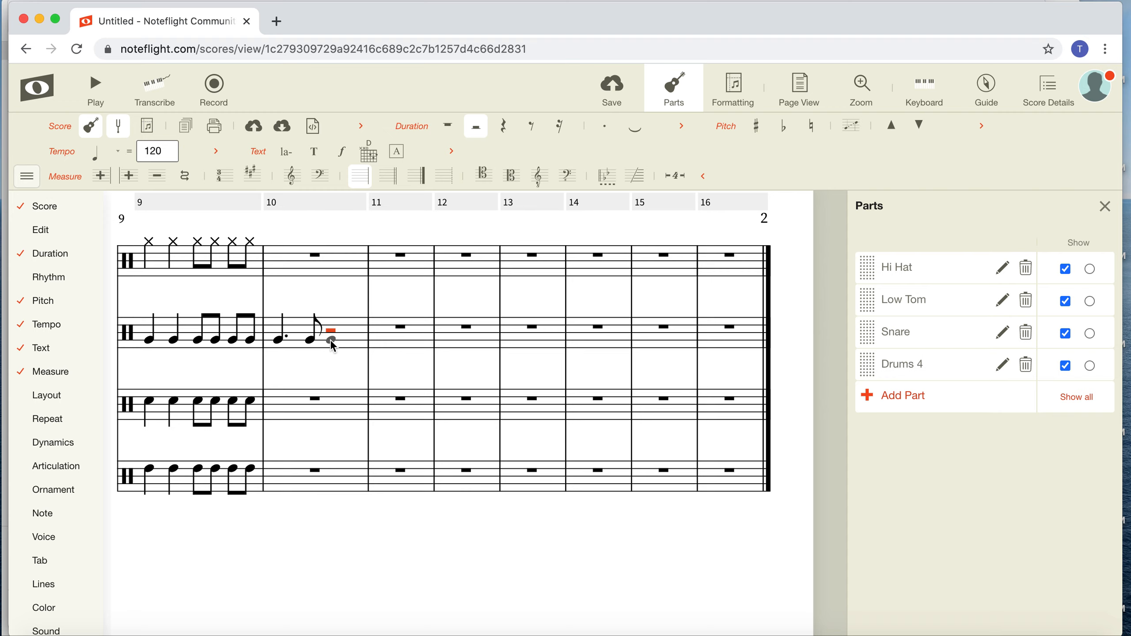
pyautogui.click(333, 346)
pyautogui.moveTo(68, 253)
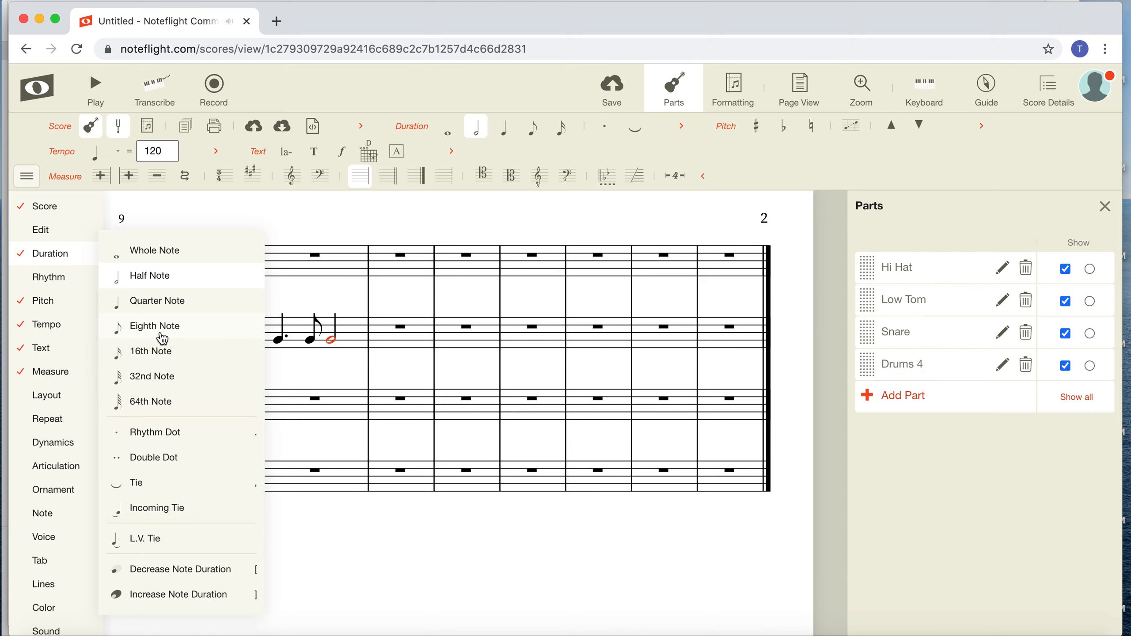
pyautogui.click(162, 352)
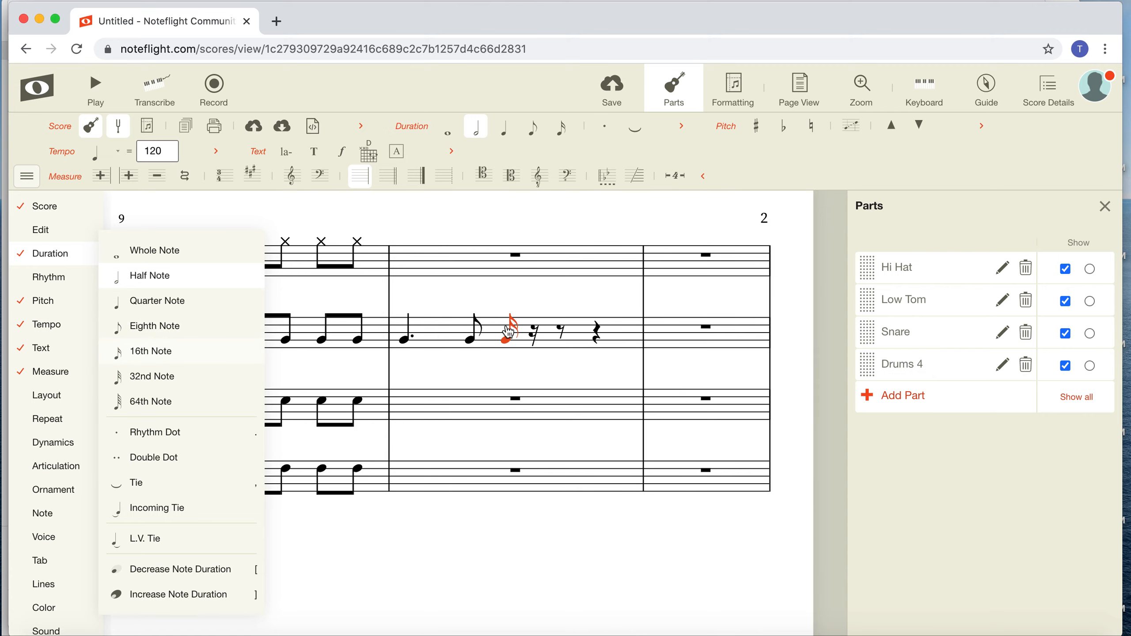
pyautogui.click(536, 341)
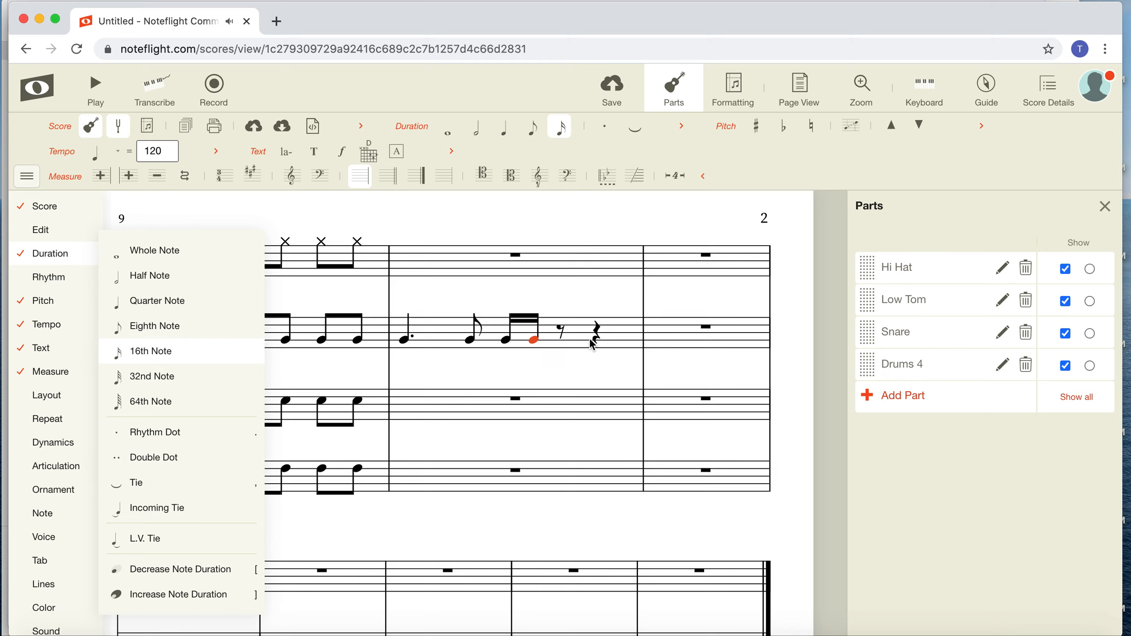
pyautogui.click(572, 346)
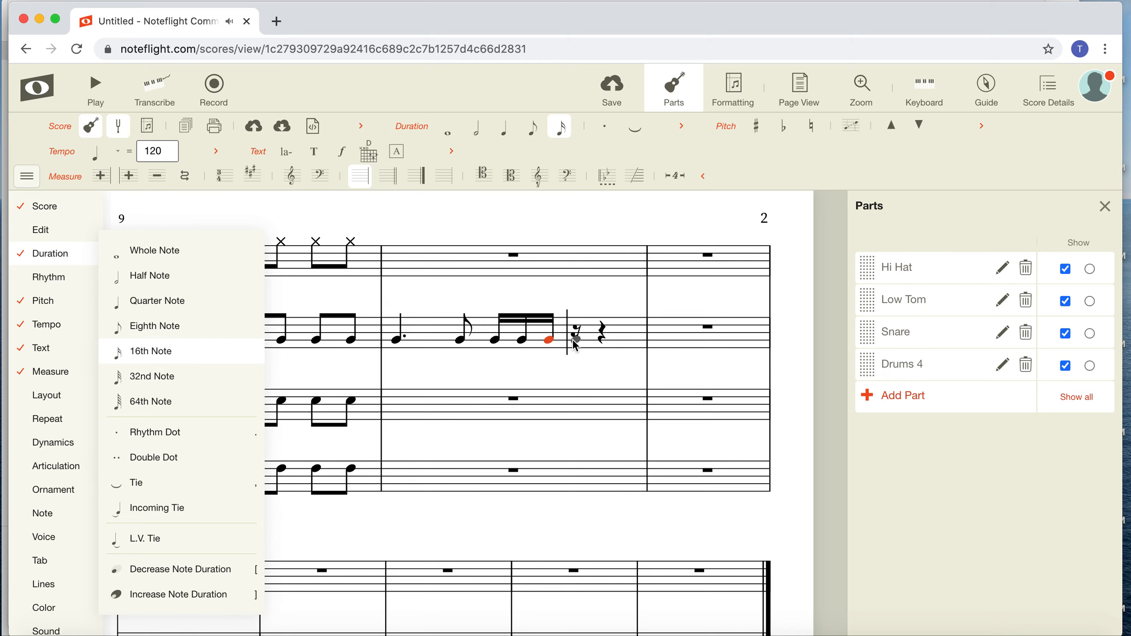
pyautogui.click(576, 344)
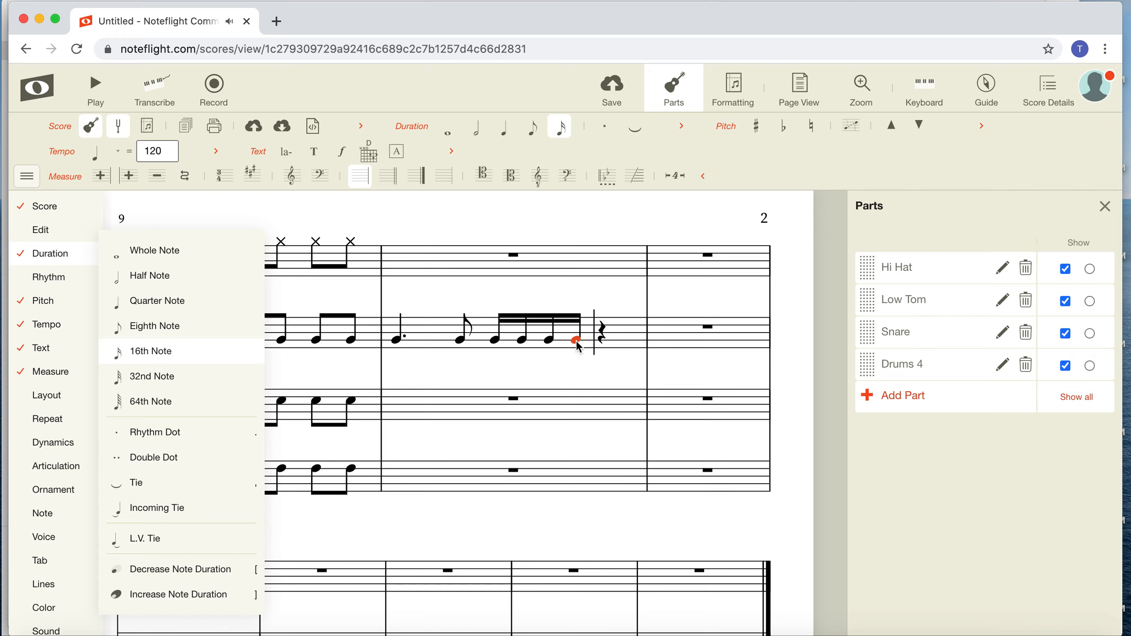
pyautogui.click(539, 347)
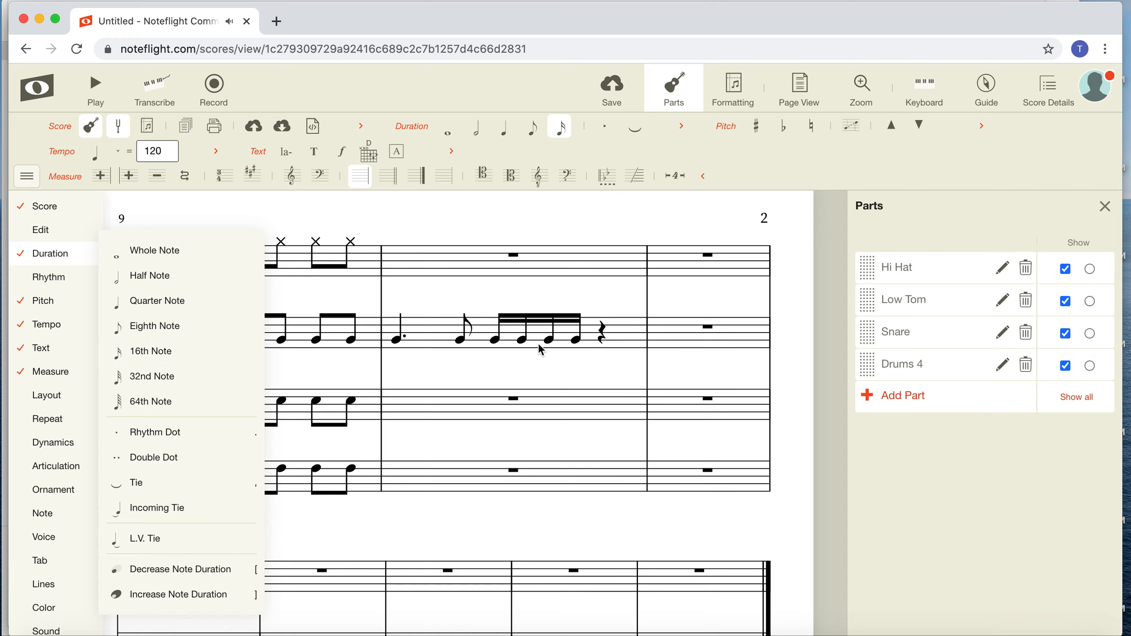
pyautogui.click(395, 292)
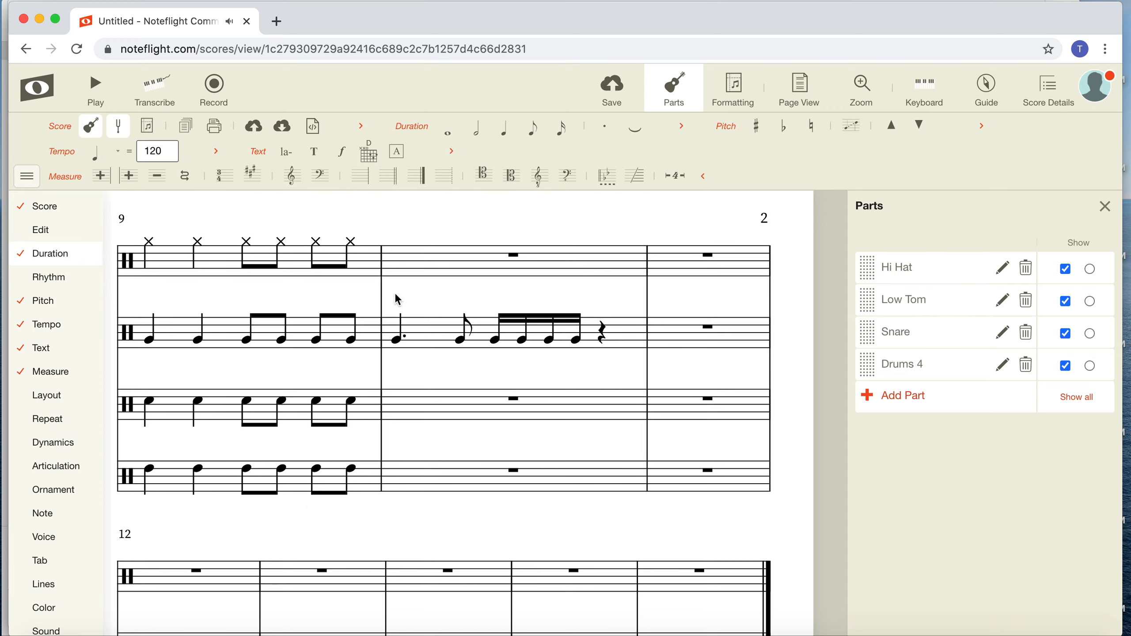
# Play back the score from the start of measure 9 to hear the new Low Tom solo in measure 10.
pyautogui.click(152, 341)
pyautogui.press('space')
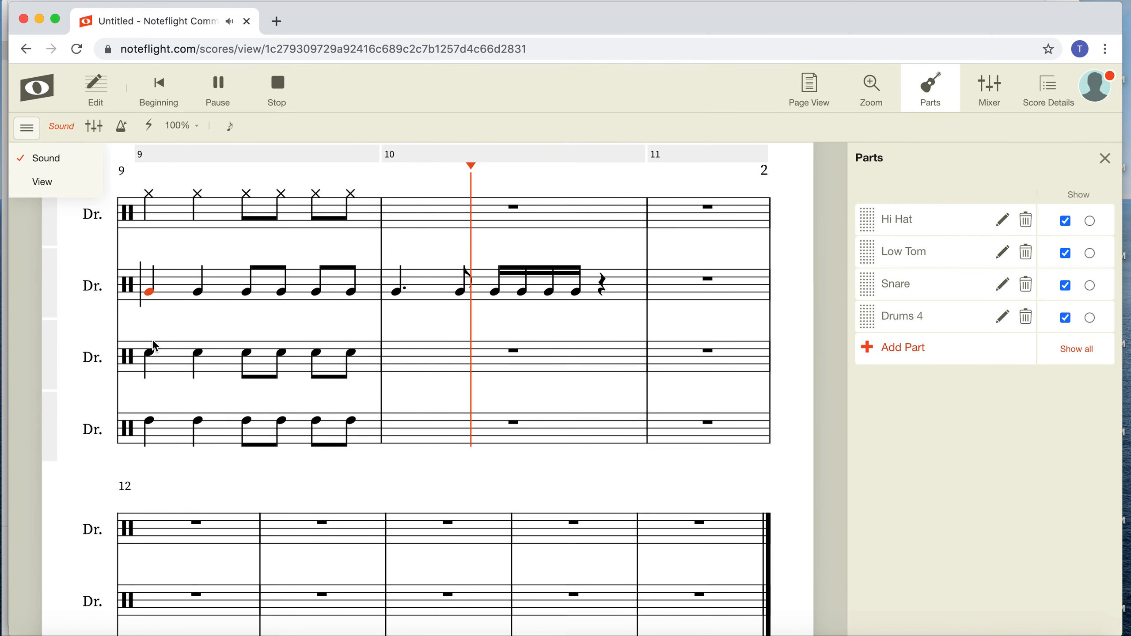
pyautogui.press('space')
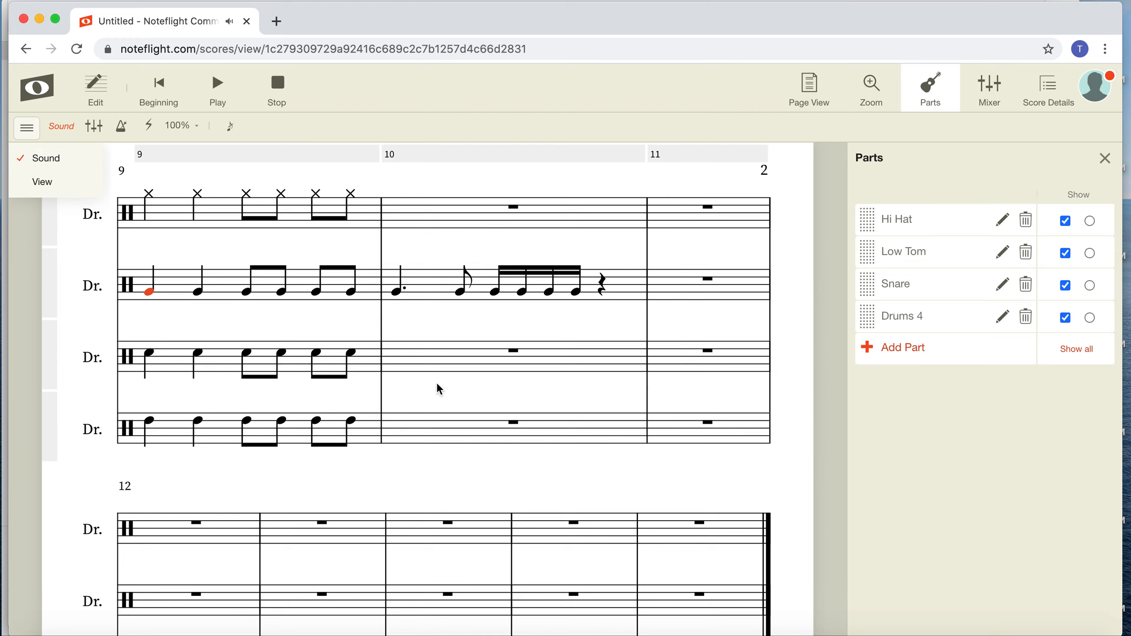
pyautogui.click(569, 320)
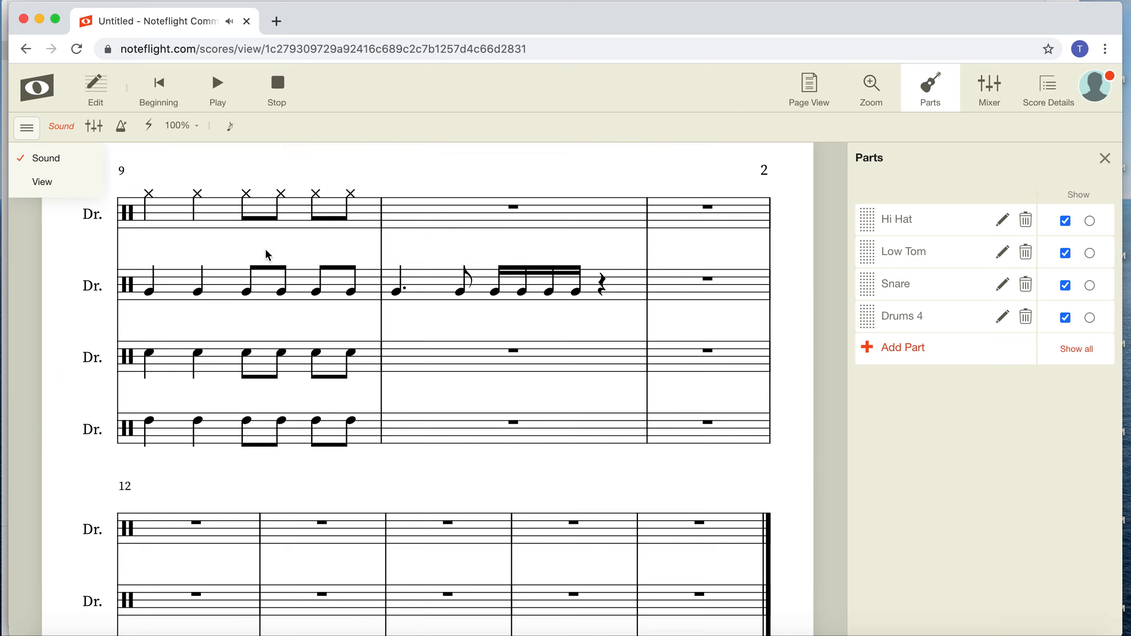
pyautogui.press('space')
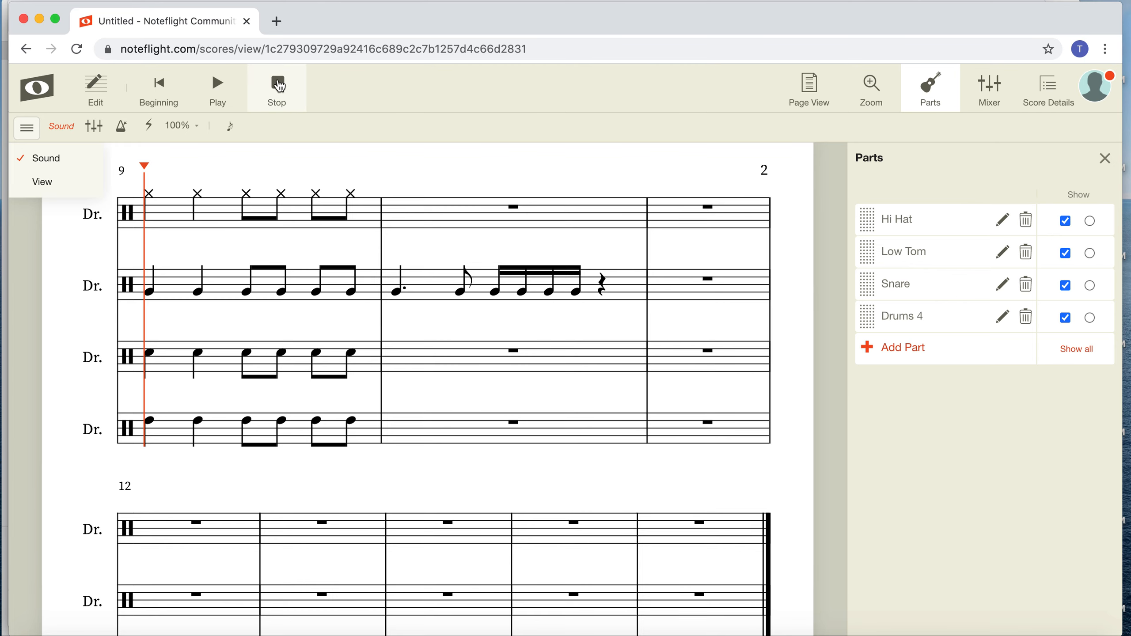
pyautogui.press('space')
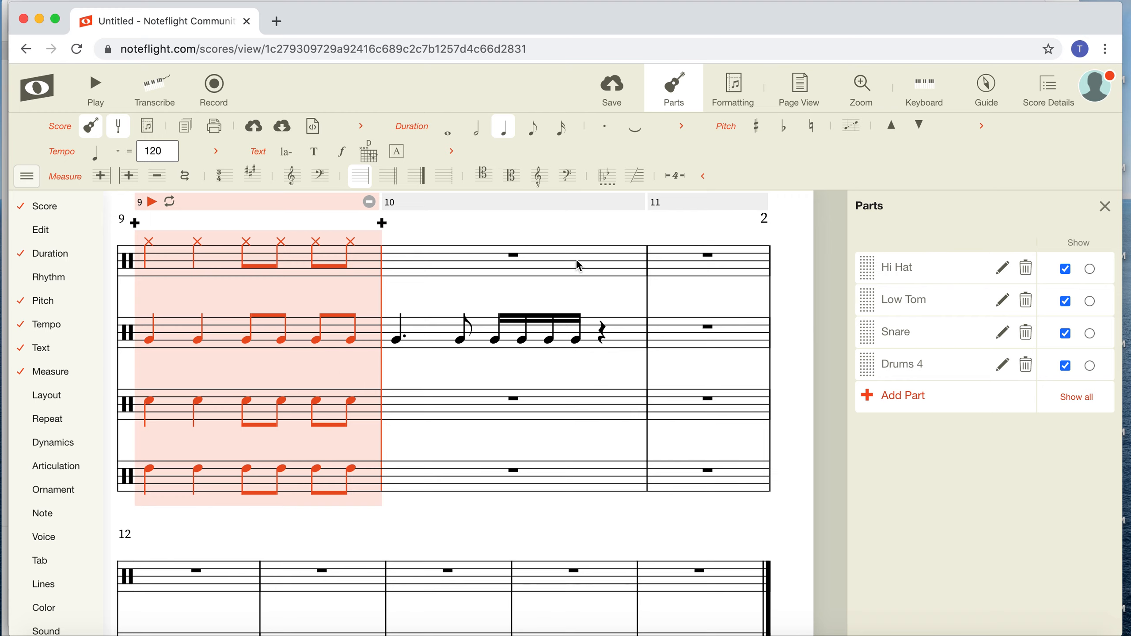
# Copy the unison rhythm of measure 9 into measure 11 of all four parts.
pyautogui.click(657, 261)
pyautogui.keyDown('super'); pyautogui.click(688, 481); pyautogui.keyUp('super')
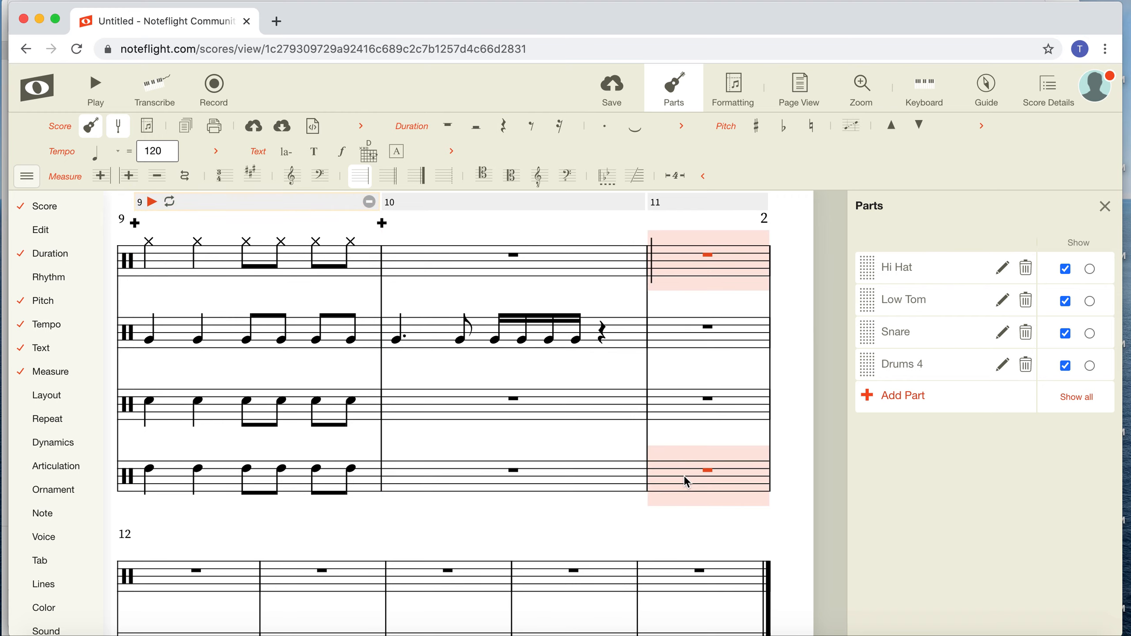
pyautogui.keyDown('super'); pyautogui.click(686, 413); pyautogui.keyUp('super')
pyautogui.keyDown('super'); pyautogui.click(687, 333); pyautogui.keyUp('super')
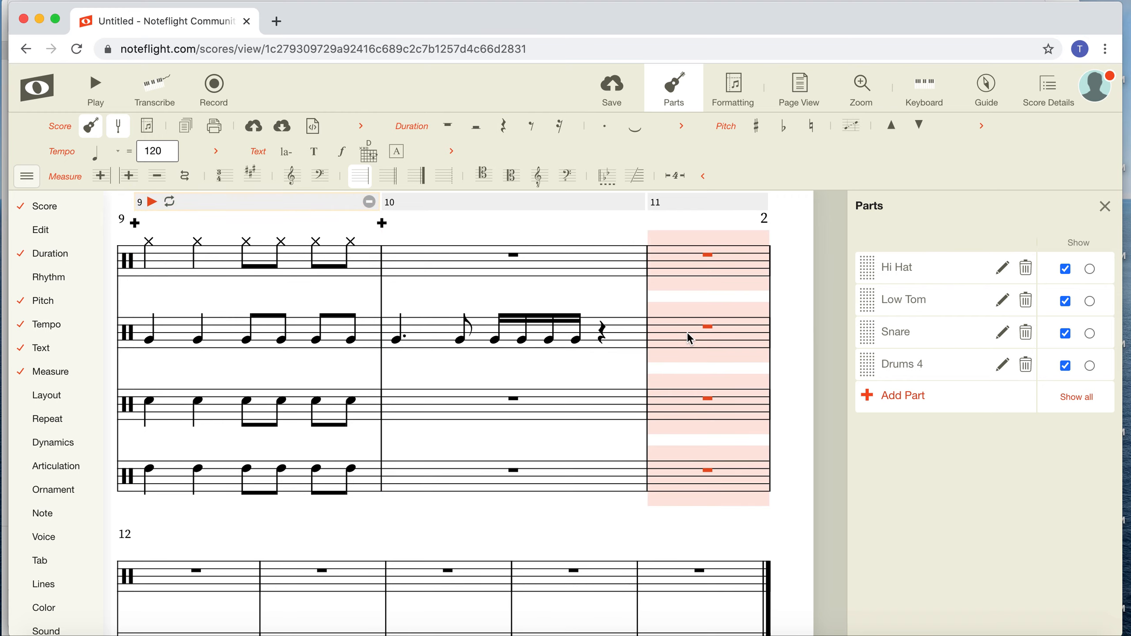
pyautogui.press('super+v')
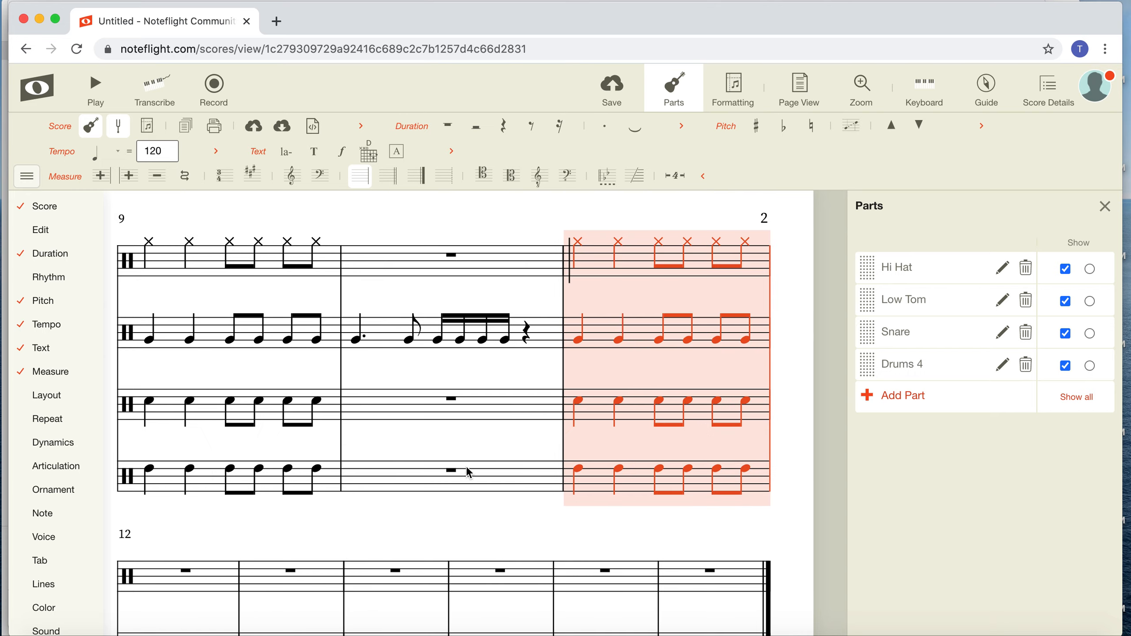
pyautogui.scroll(-3, 472, 489)
pyautogui.scroll(-2, 472, 489)
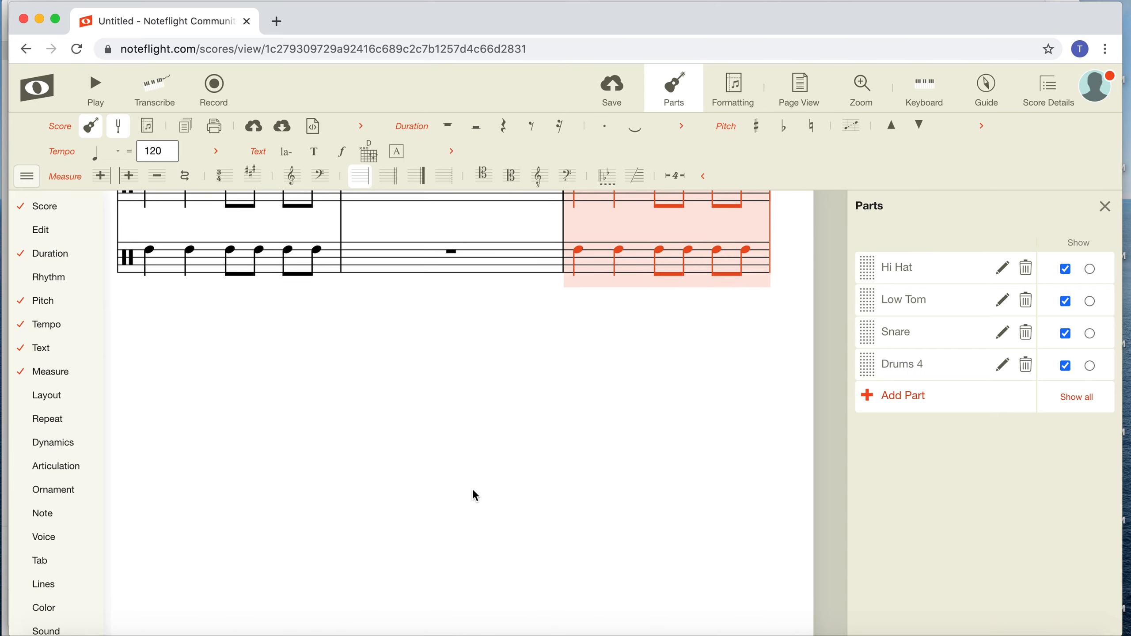
pyautogui.scroll(-1, 475, 496)
pyautogui.scroll(5, 475, 495)
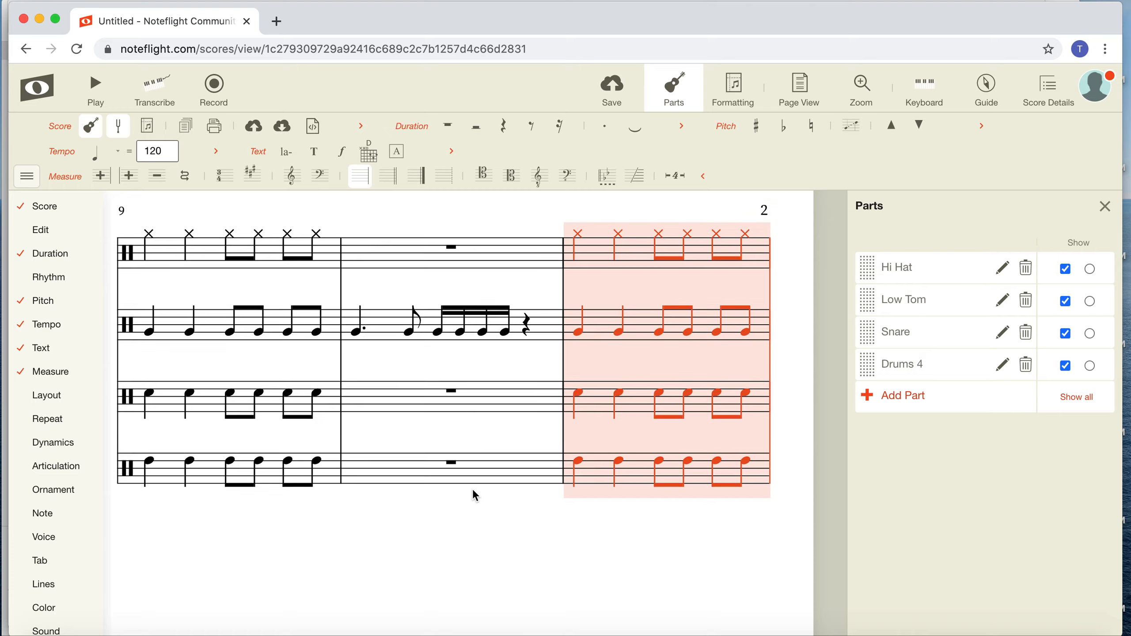
# Place a quarter note on beat one of Drums 4 measure 12 at the same pitch as the part's measure 11 notes.
pyautogui.scroll(-5, 473, 492)
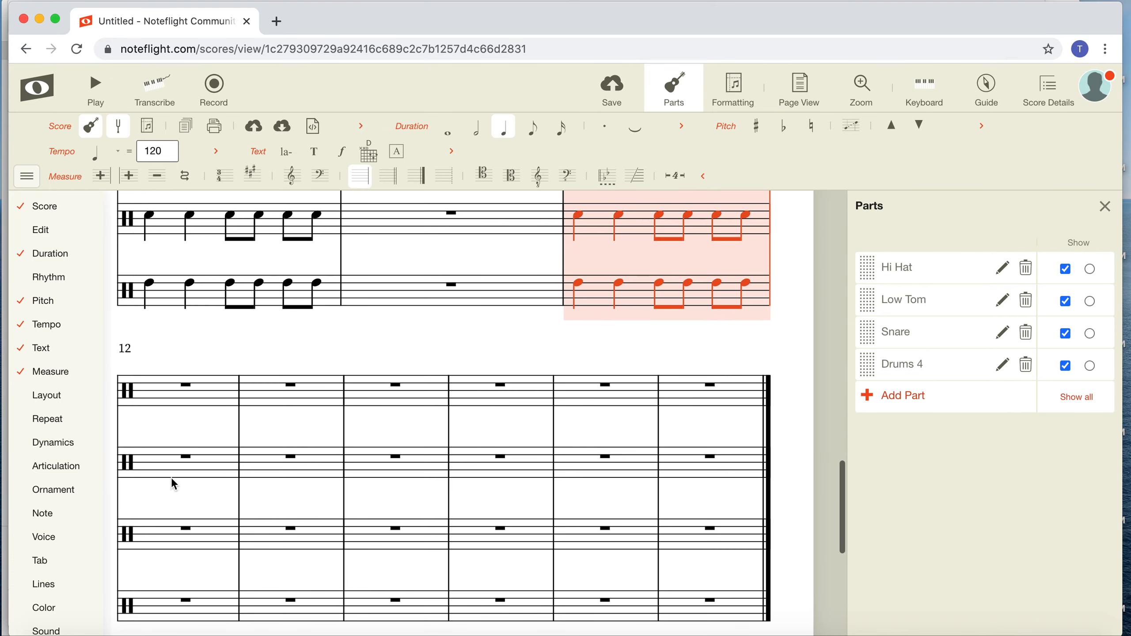
pyautogui.click(185, 430)
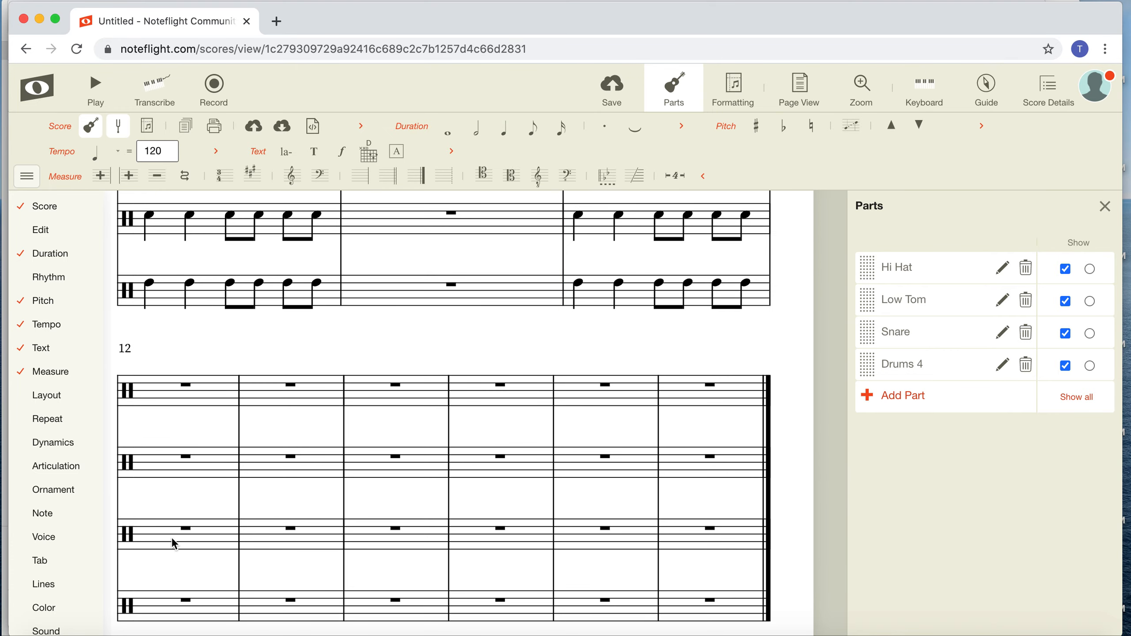
pyautogui.scroll(15, 173, 543)
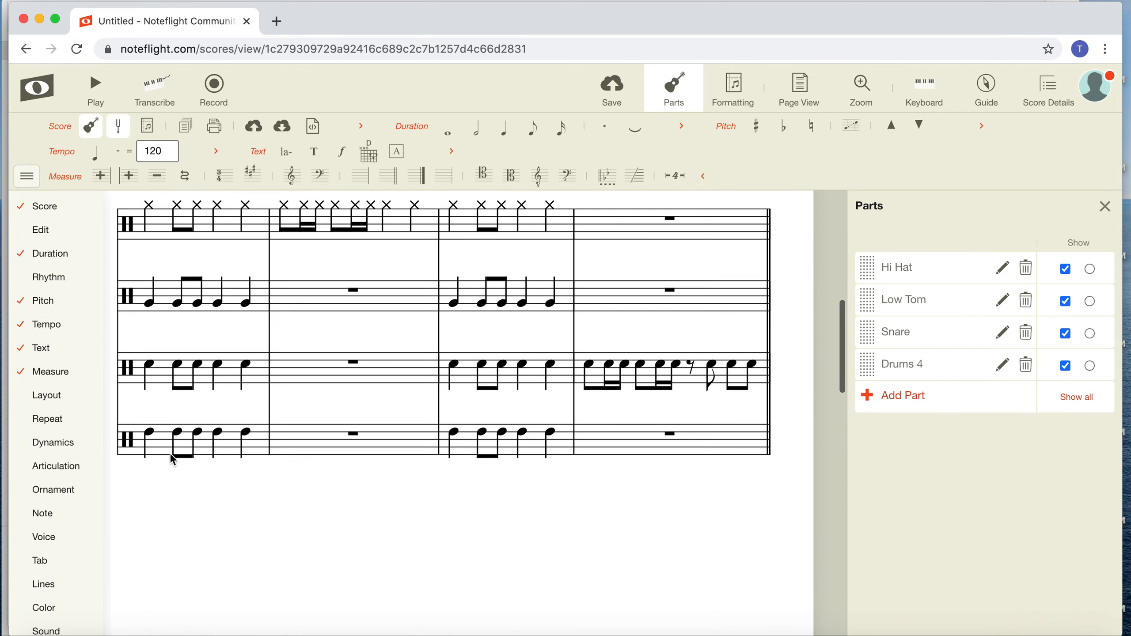
pyautogui.scroll(-10, 373, 443)
pyautogui.scroll(-10, 370, 441)
pyautogui.scroll(6, 278, 470)
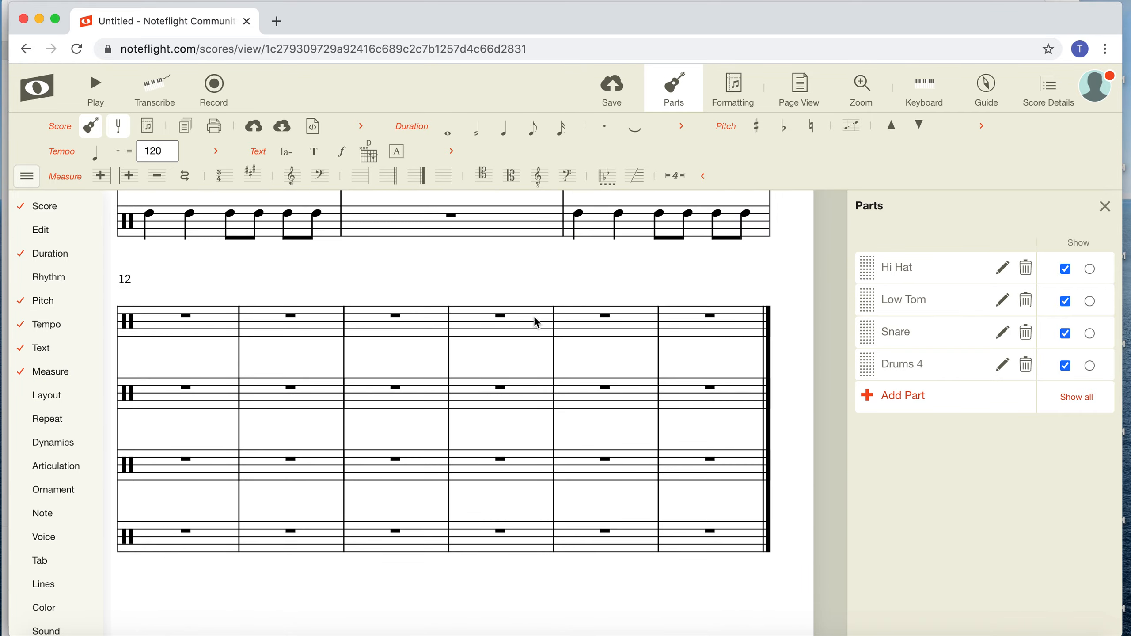
pyautogui.click(403, 297)
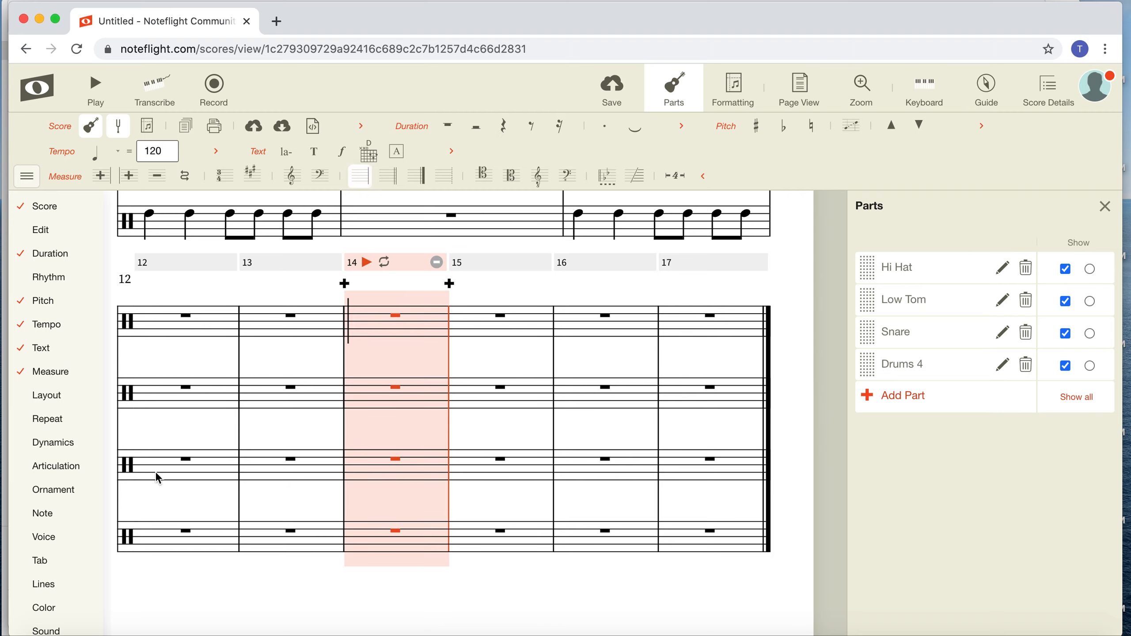
pyautogui.click(157, 540)
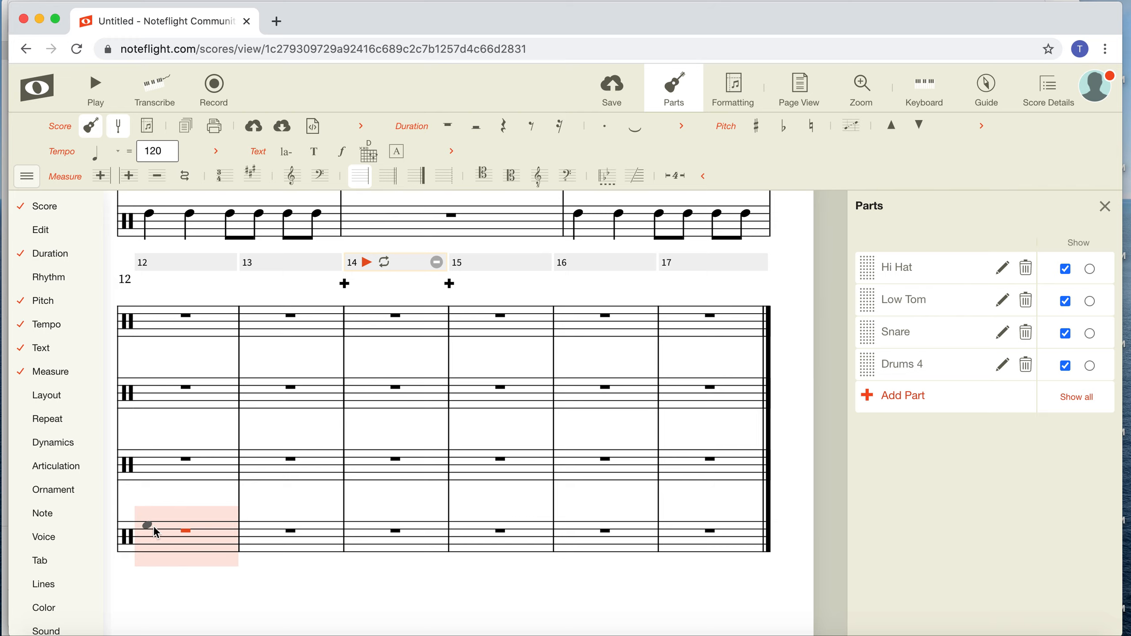
pyautogui.click(154, 529)
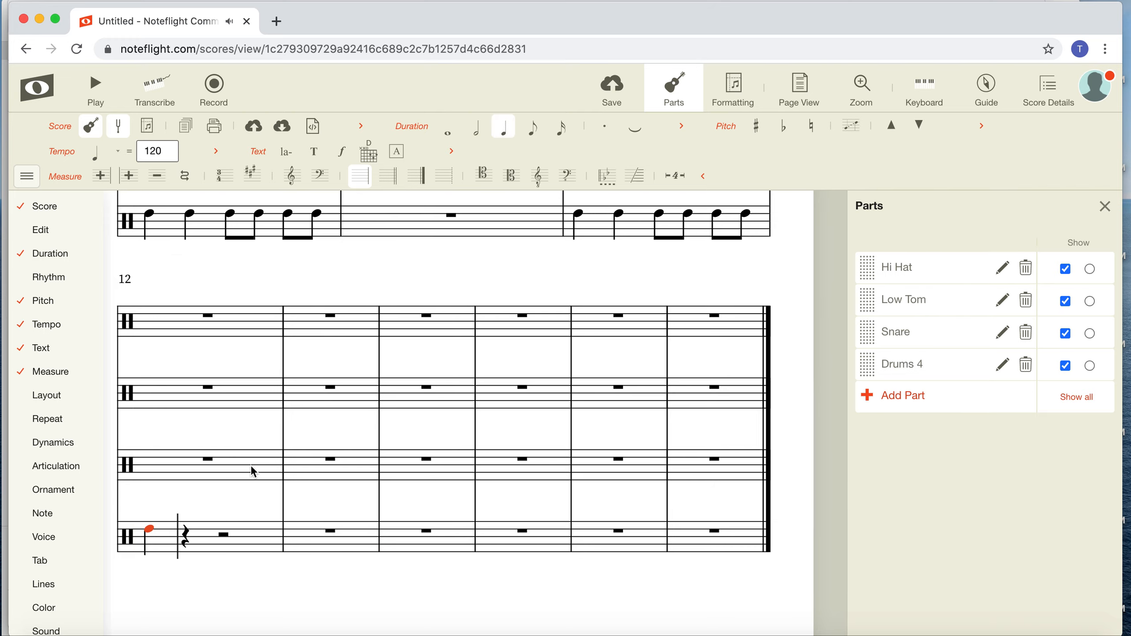
# Change the first note of Drums 4 measure 12 to a dotted eighth note.
pyautogui.moveTo(69, 266)
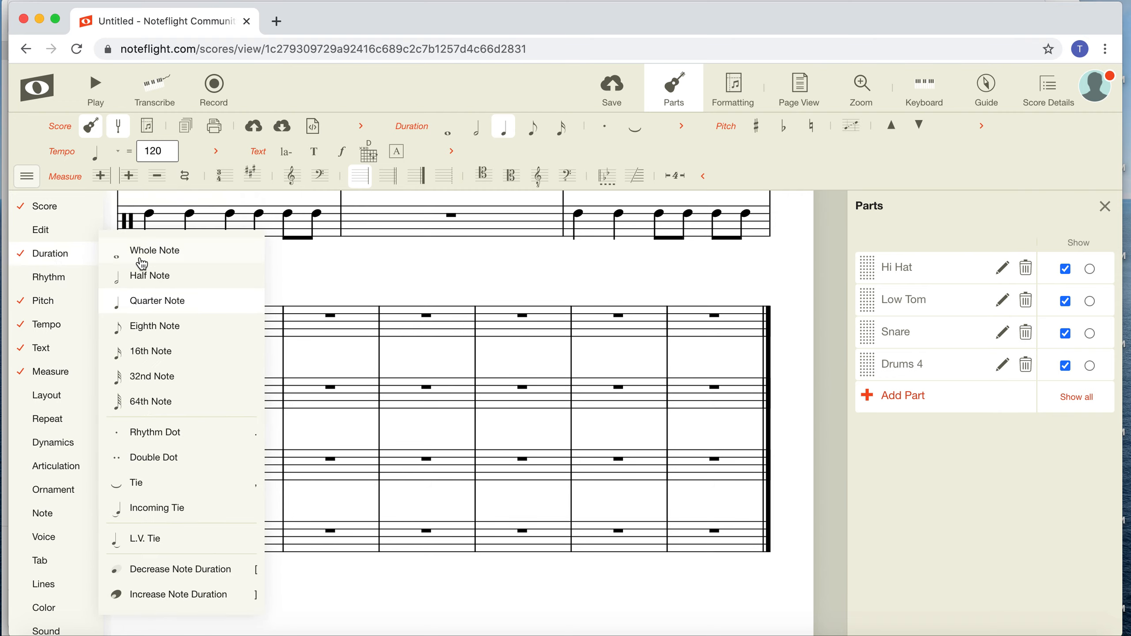
pyautogui.click(169, 327)
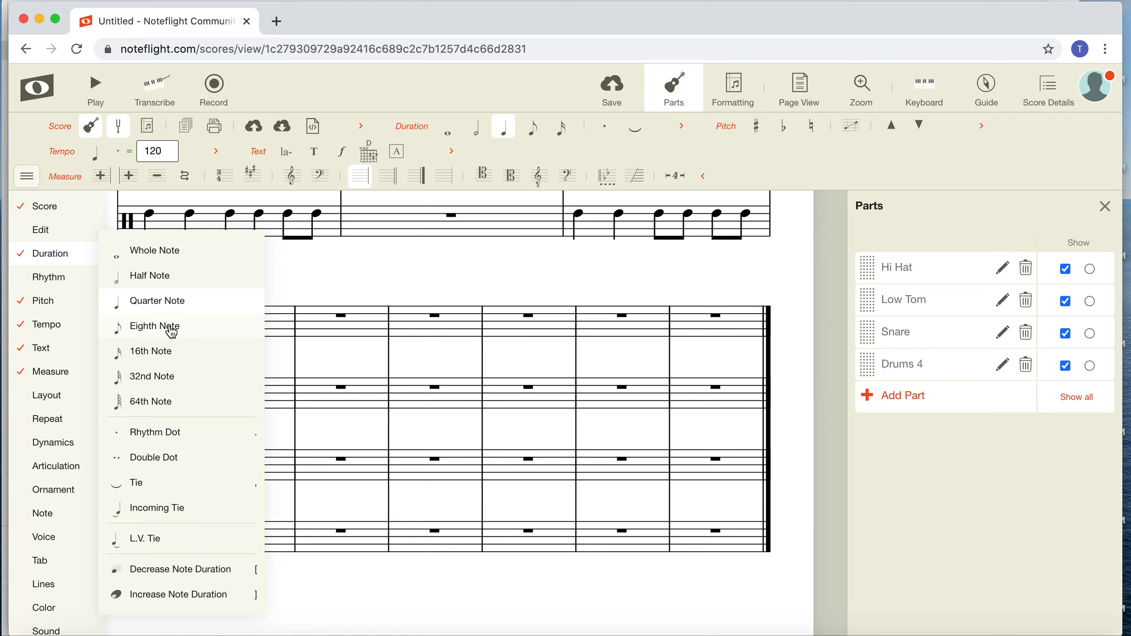
pyautogui.click(178, 439)
pyautogui.click(294, 565)
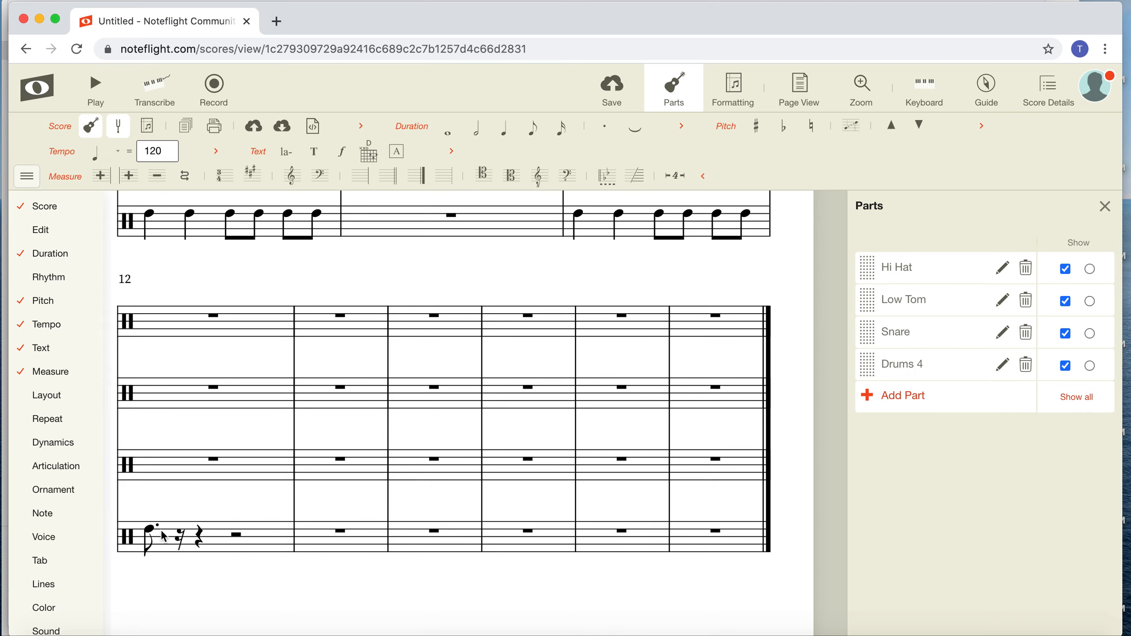
# Complete beat one of Drums 4 measure 12 with a 16th note at the same pitch and copy the pair to beat two.
pyautogui.click(183, 534)
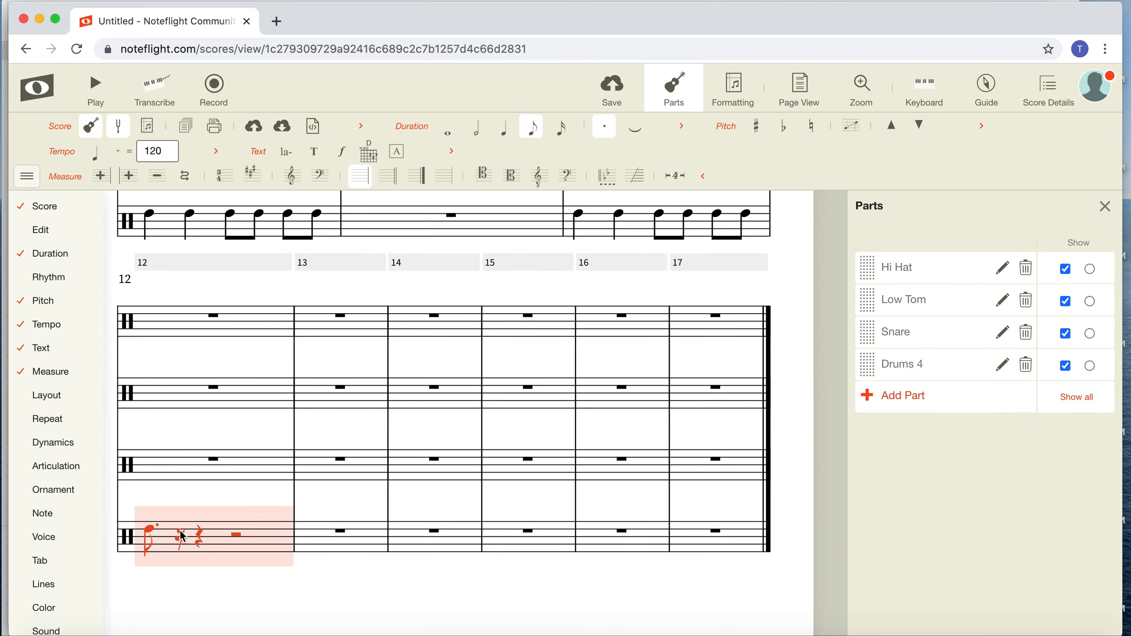
pyautogui.click(181, 535)
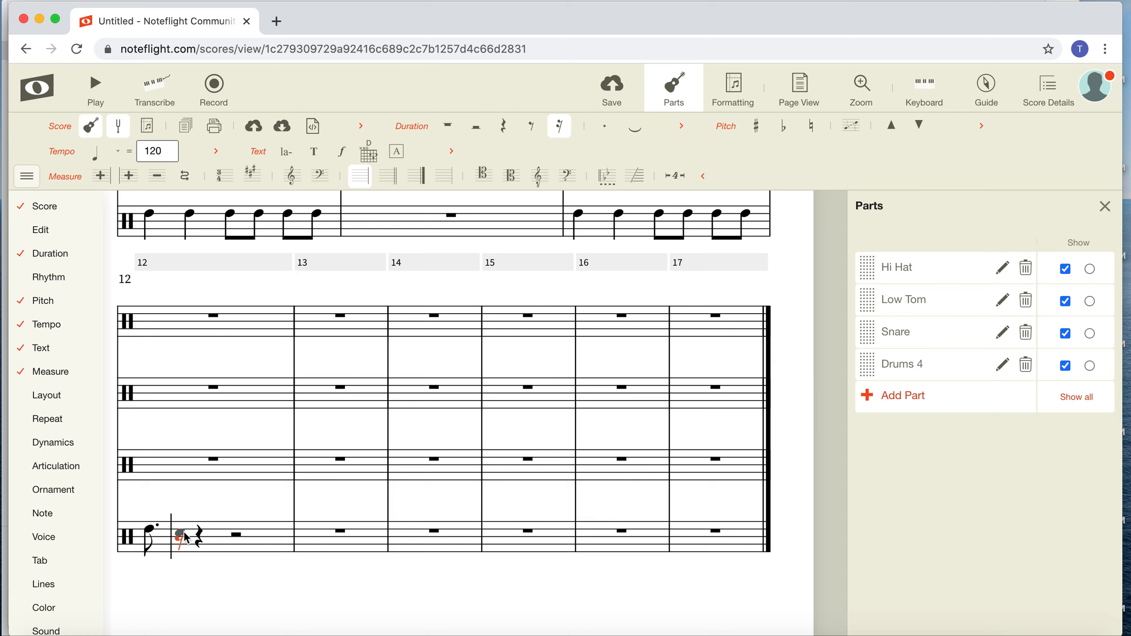
pyautogui.click(184, 534)
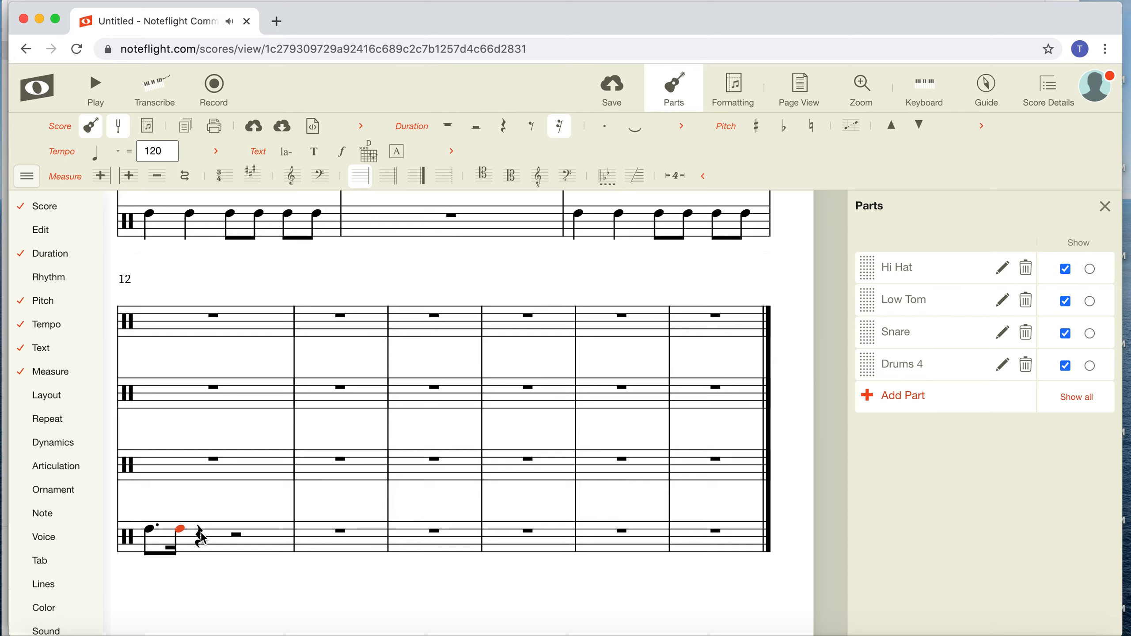
pyautogui.click(148, 528)
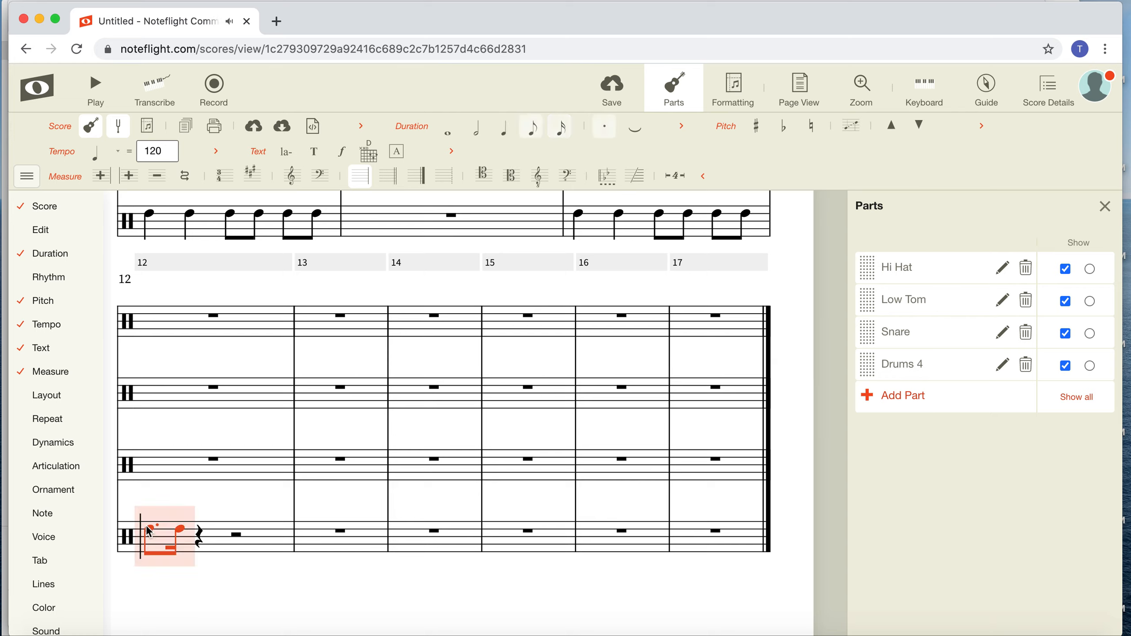
pyautogui.click(200, 537)
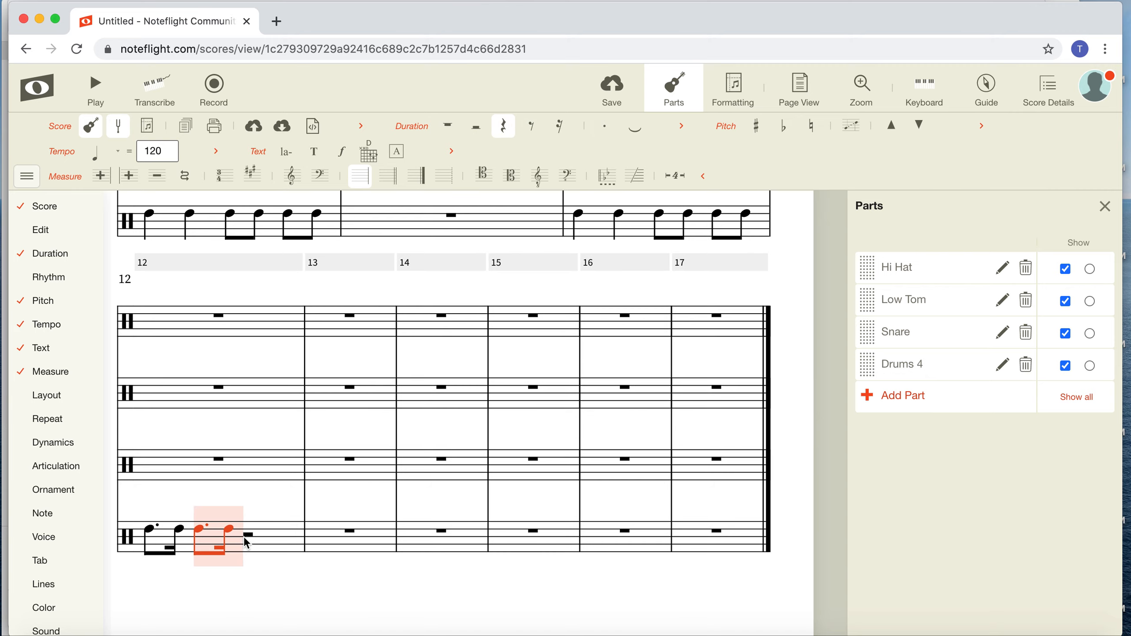
# Replace the half rest on beat three of Drums 4 measure 12 with a half note at the same pitch.
pyautogui.click(247, 538)
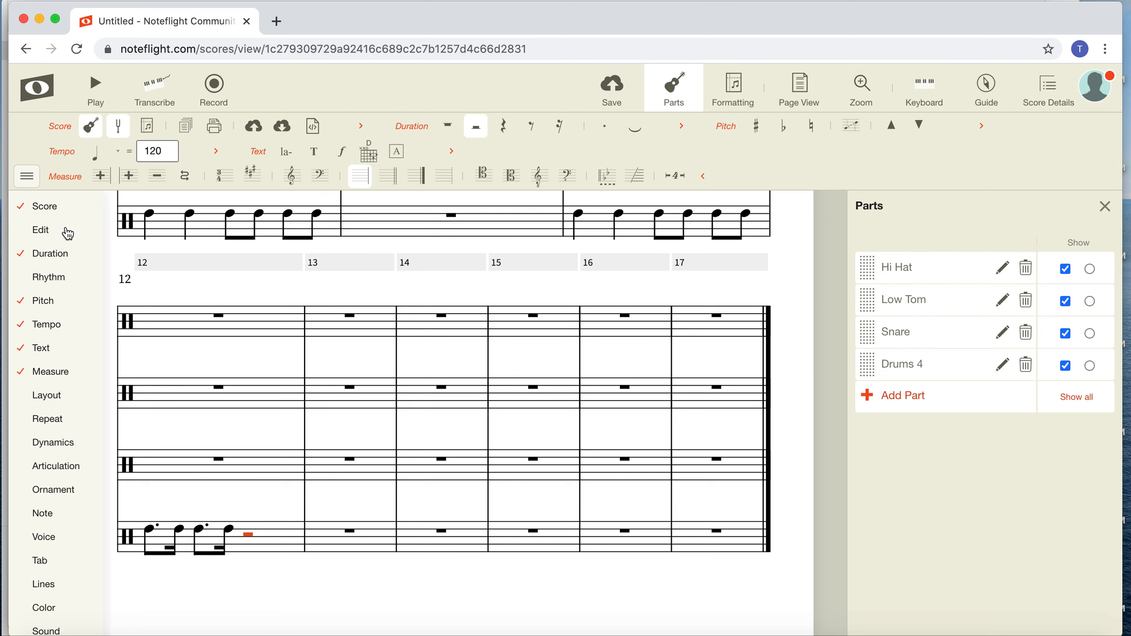
pyautogui.moveTo(80, 256)
pyautogui.click(290, 431)
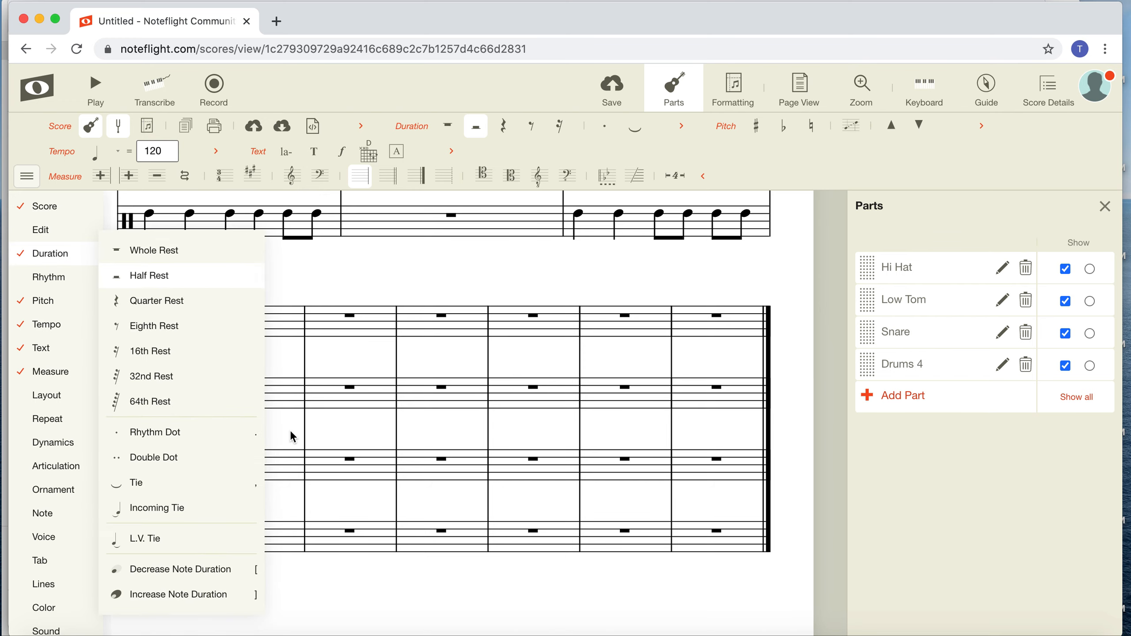
pyautogui.click(249, 536)
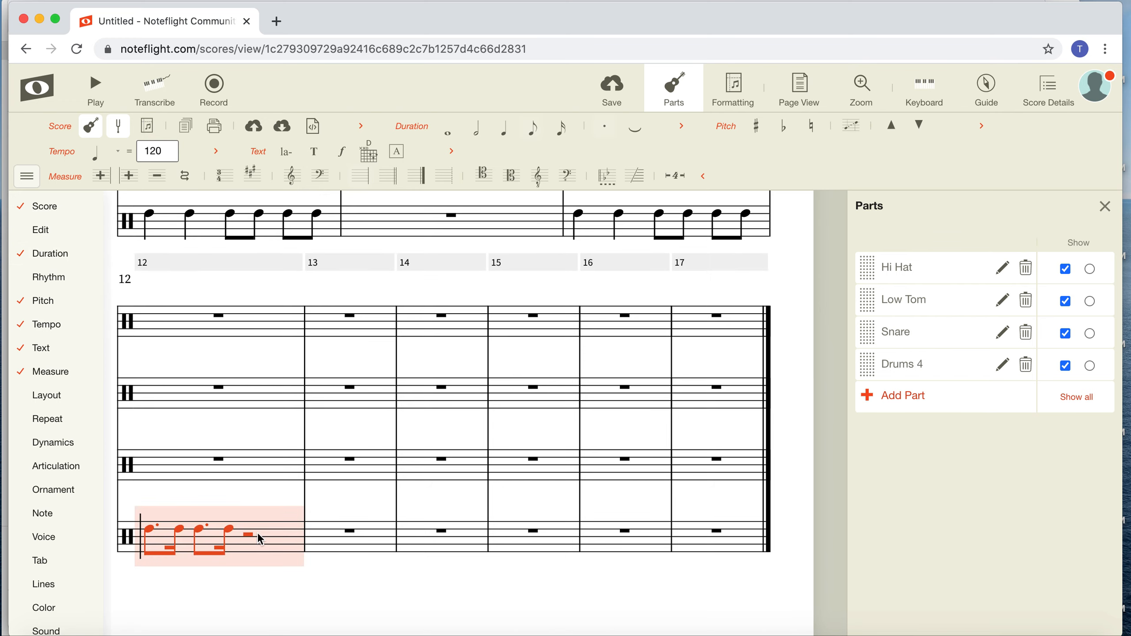
pyautogui.click(251, 535)
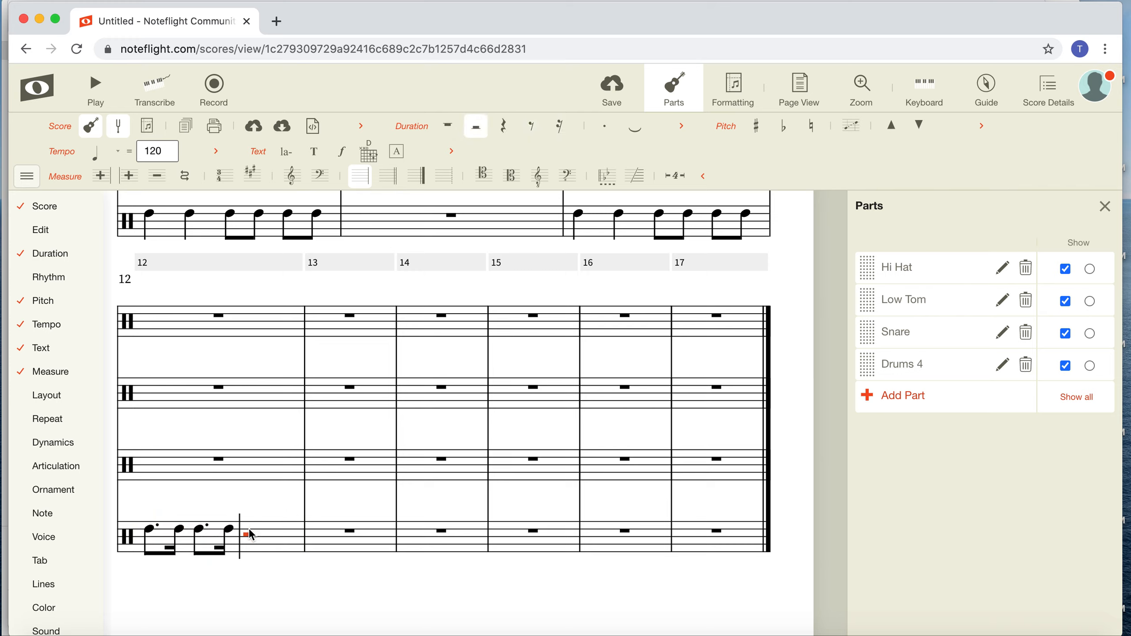
pyautogui.click(248, 535)
pyautogui.moveTo(51, 263)
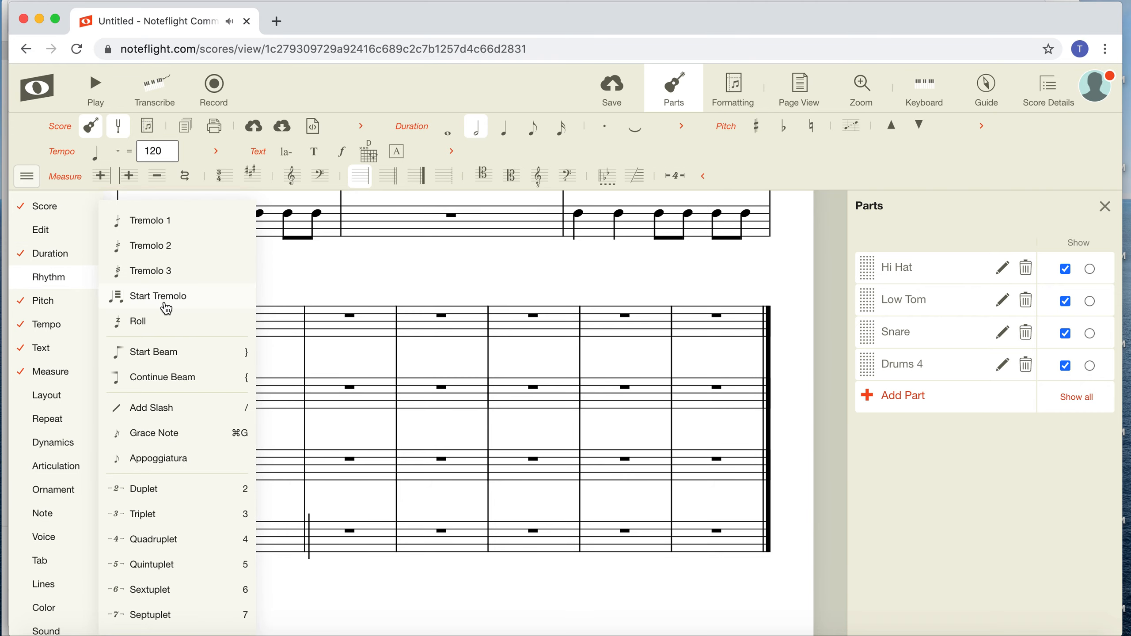
pyautogui.click(61, 262)
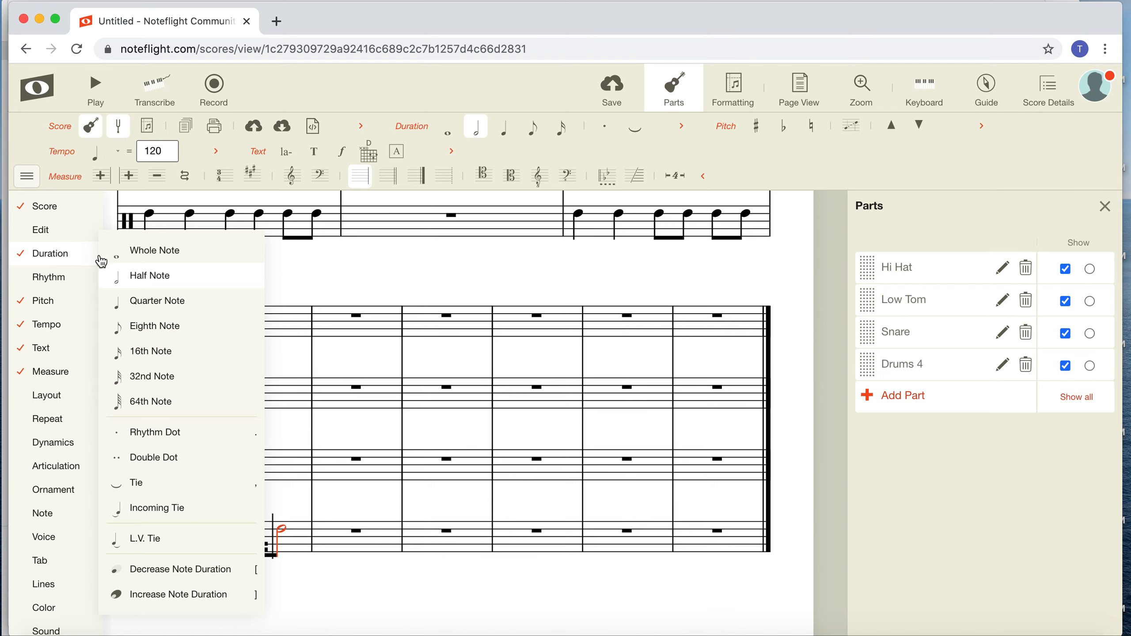
pyautogui.click(358, 362)
pyautogui.press('Left')
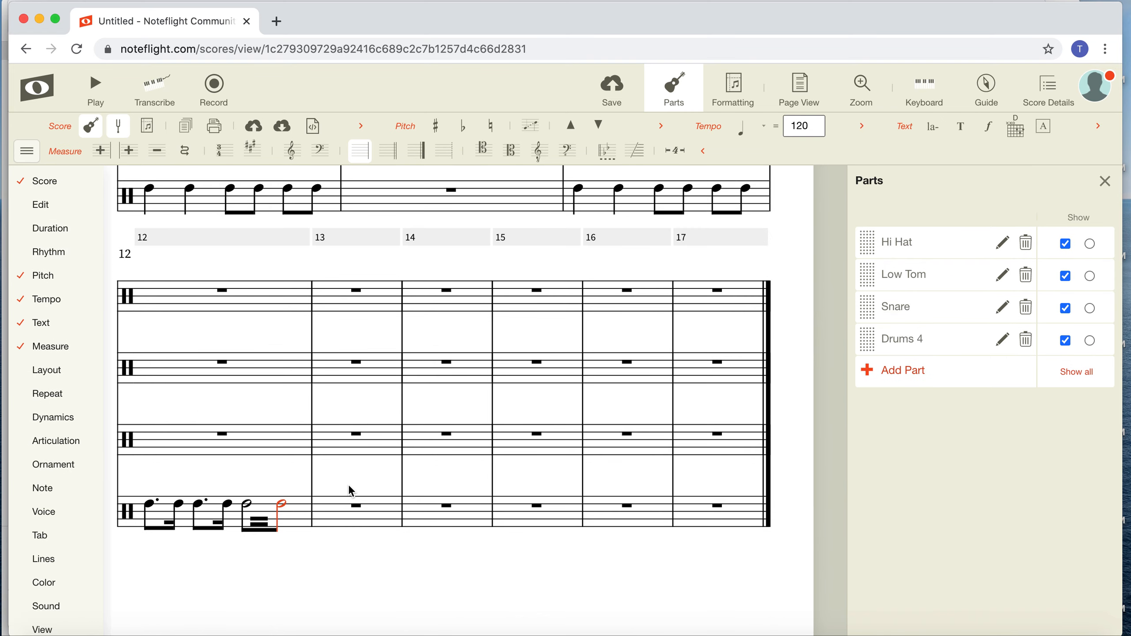
pyautogui.press('BackSpace')
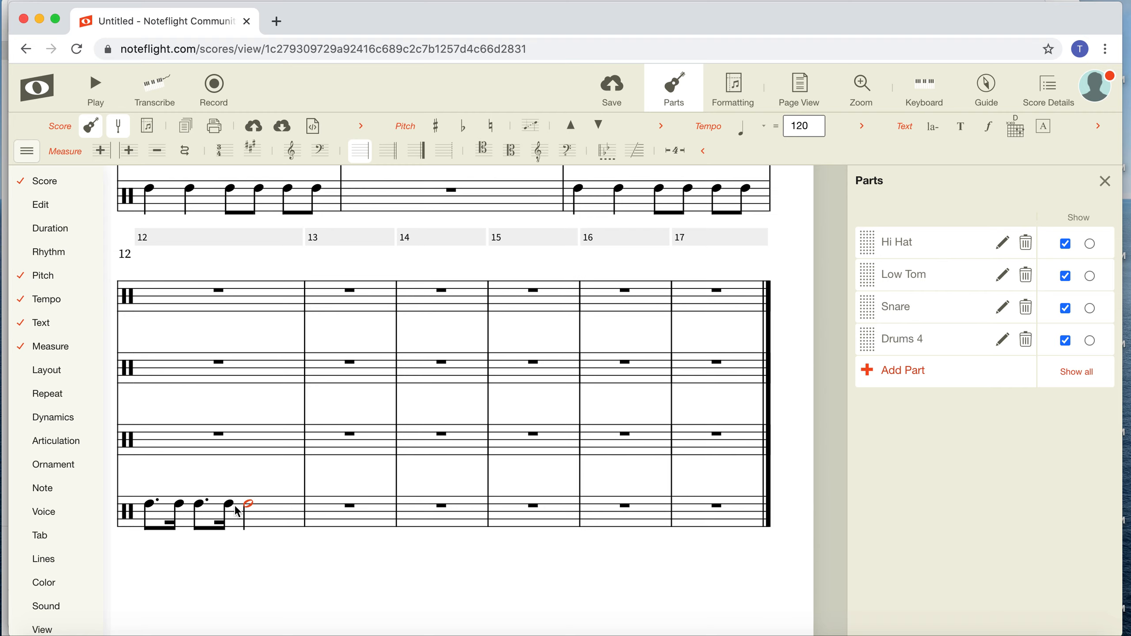
# Shorten the half note in Drums 4 measure 12 to a quarter note and paste the dotted-eighth and 16th pair on beat four.
pyautogui.moveTo(54, 236)
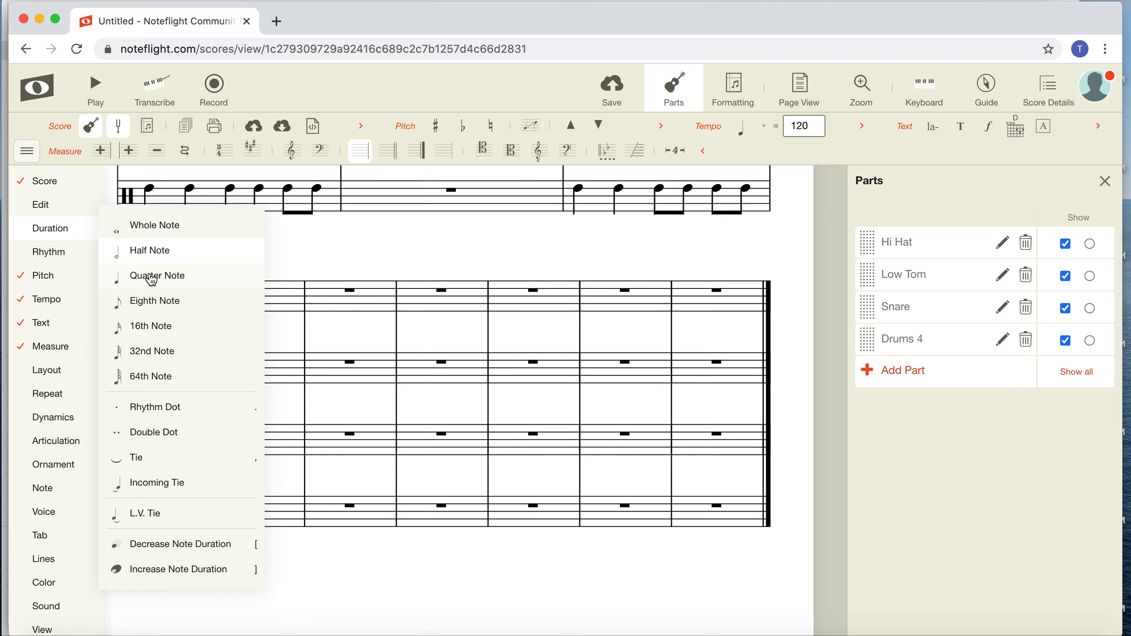
pyautogui.click(151, 280)
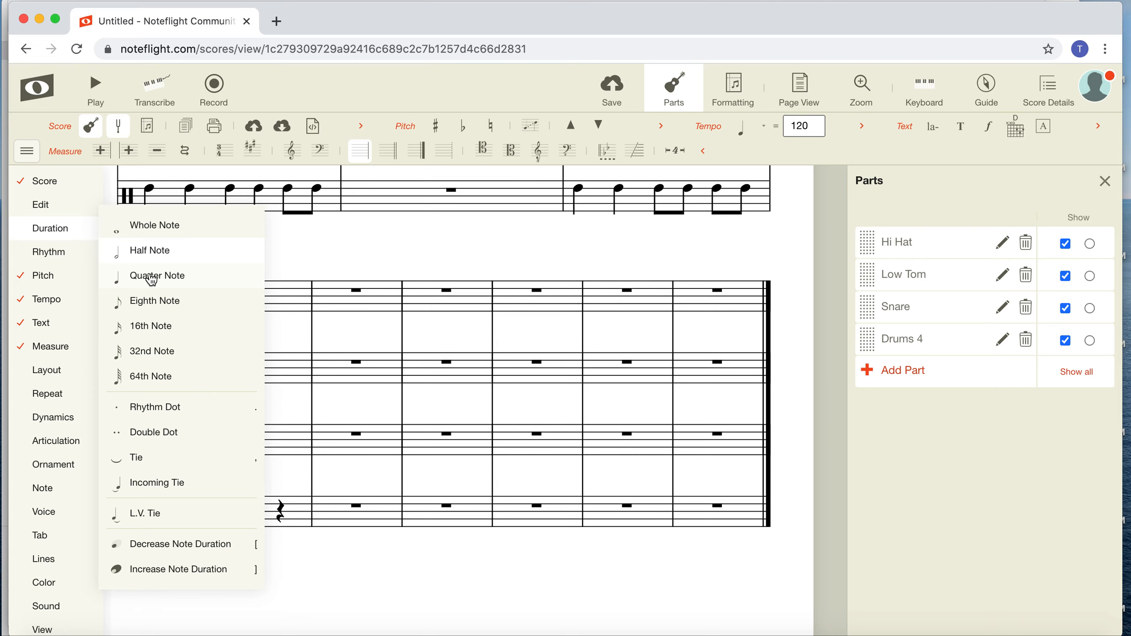
pyautogui.click(280, 513)
pyautogui.press('super+v')
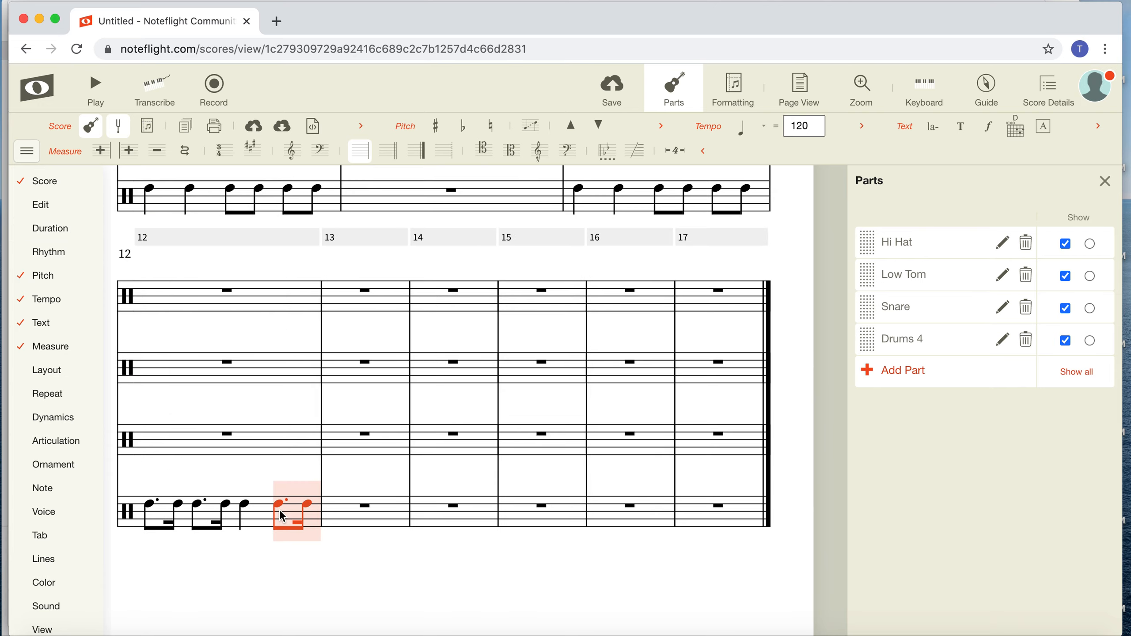
pyautogui.click(293, 583)
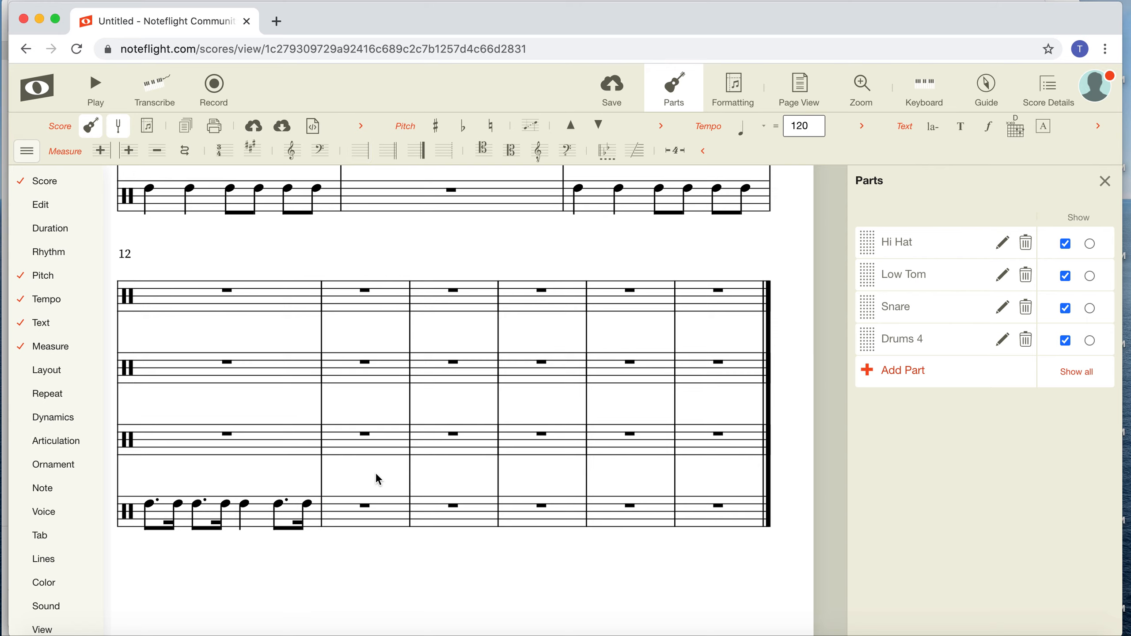
# Set a double barline at the end of measure 12 across all four parts.
pyautogui.scroll(10, 378, 479)
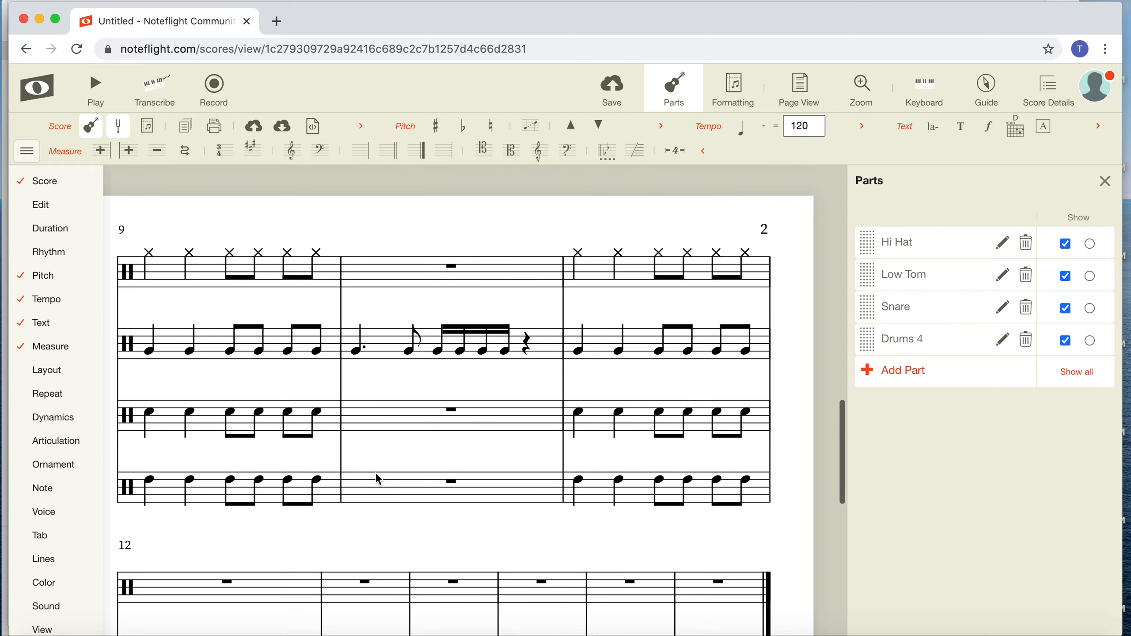
pyautogui.scroll(10, 378, 479)
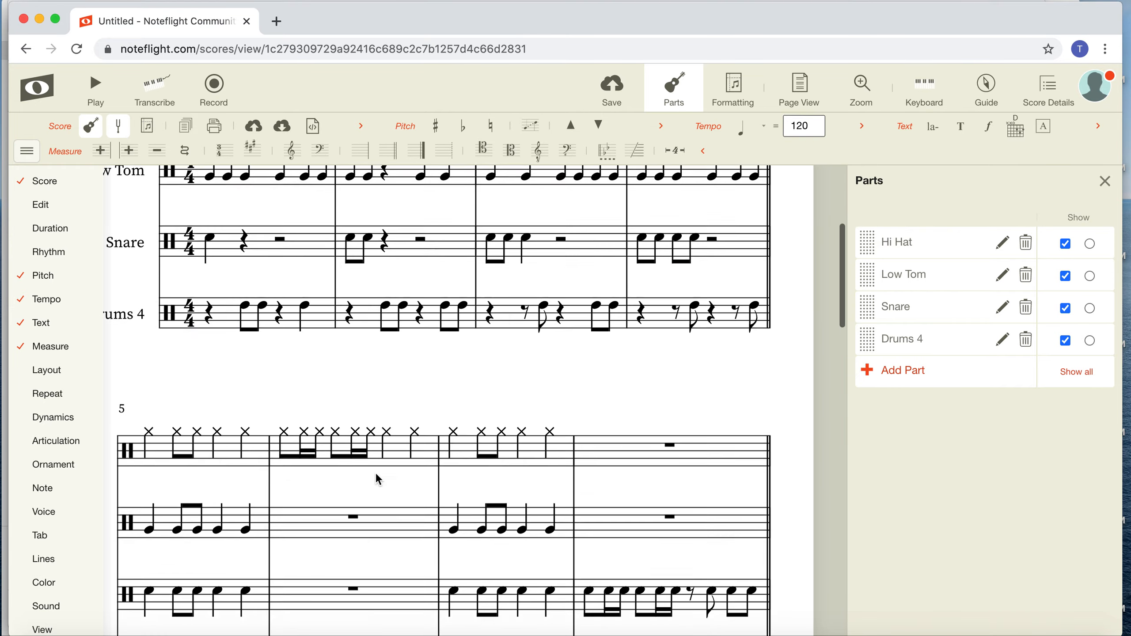
pyautogui.scroll(5, 377, 475)
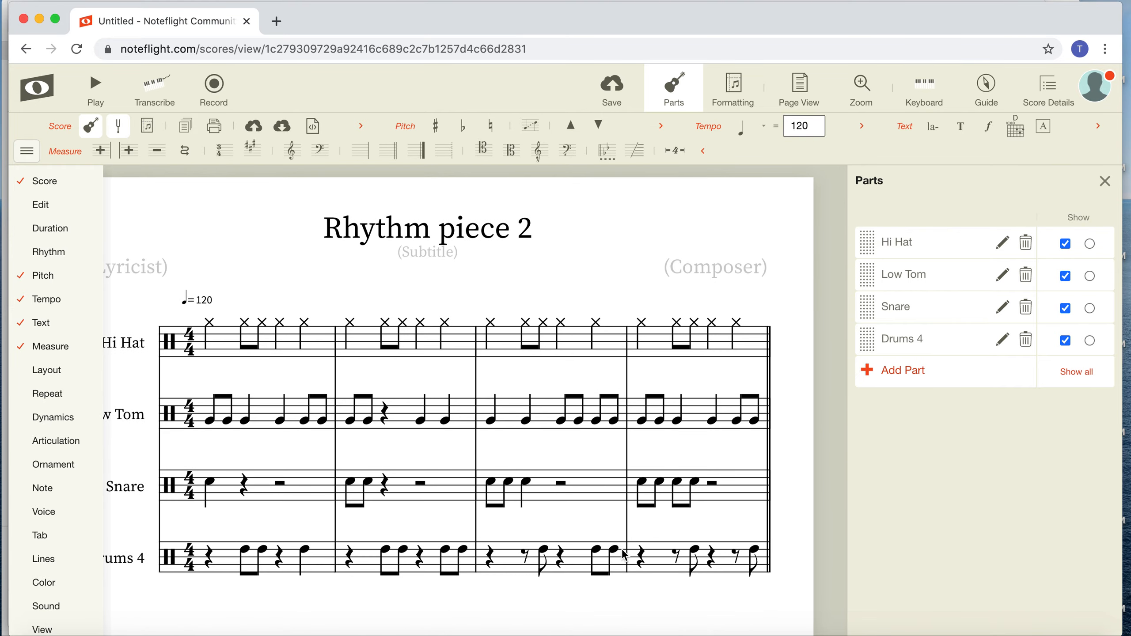
pyautogui.scroll(-15, 625, 555)
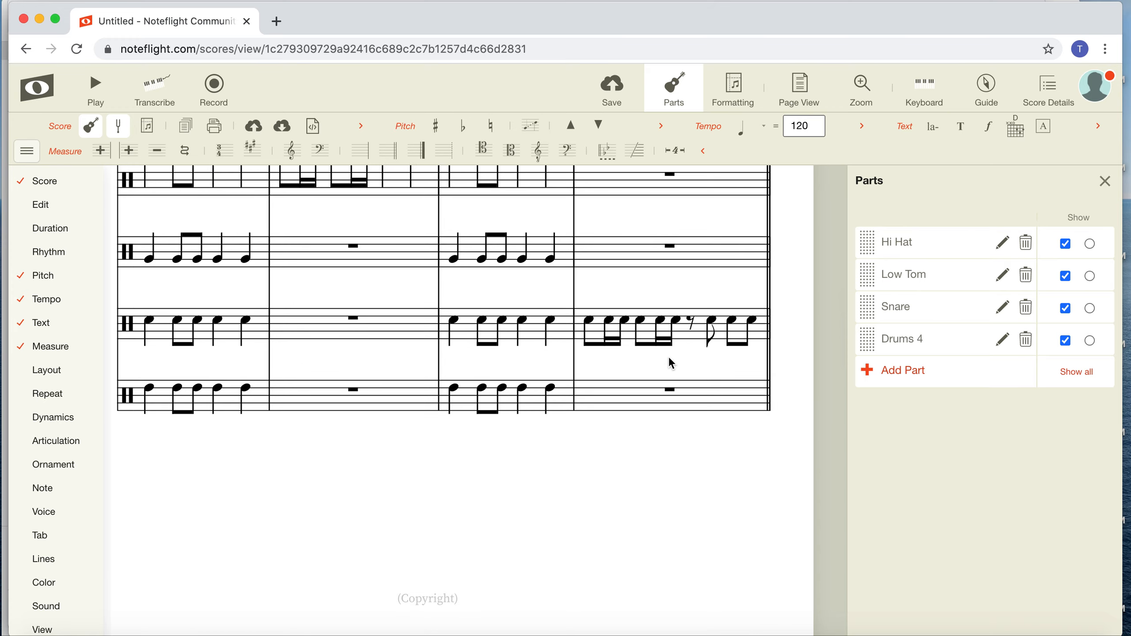
pyautogui.scroll(-15, 671, 360)
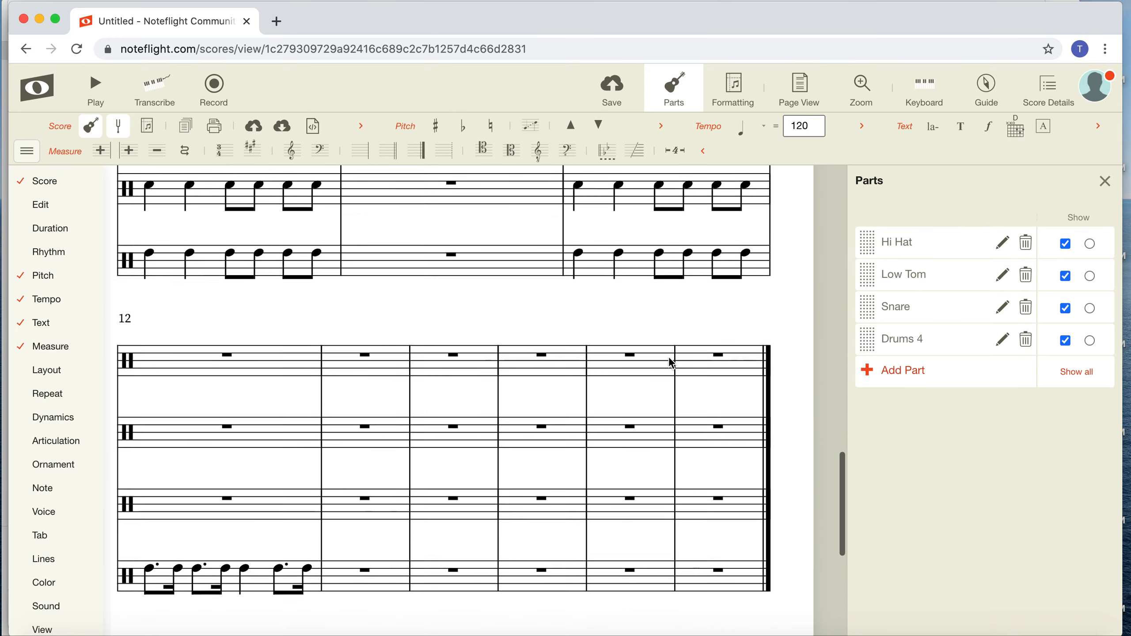
pyautogui.scroll(-2, 670, 362)
pyautogui.scroll(1, 281, 420)
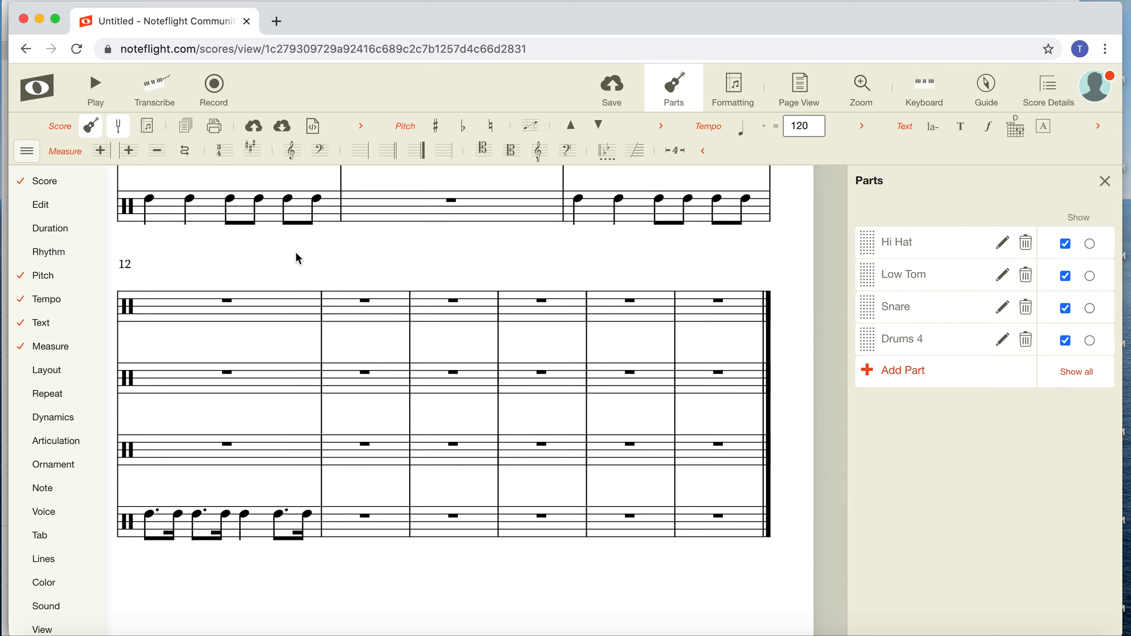
pyautogui.click(321, 352)
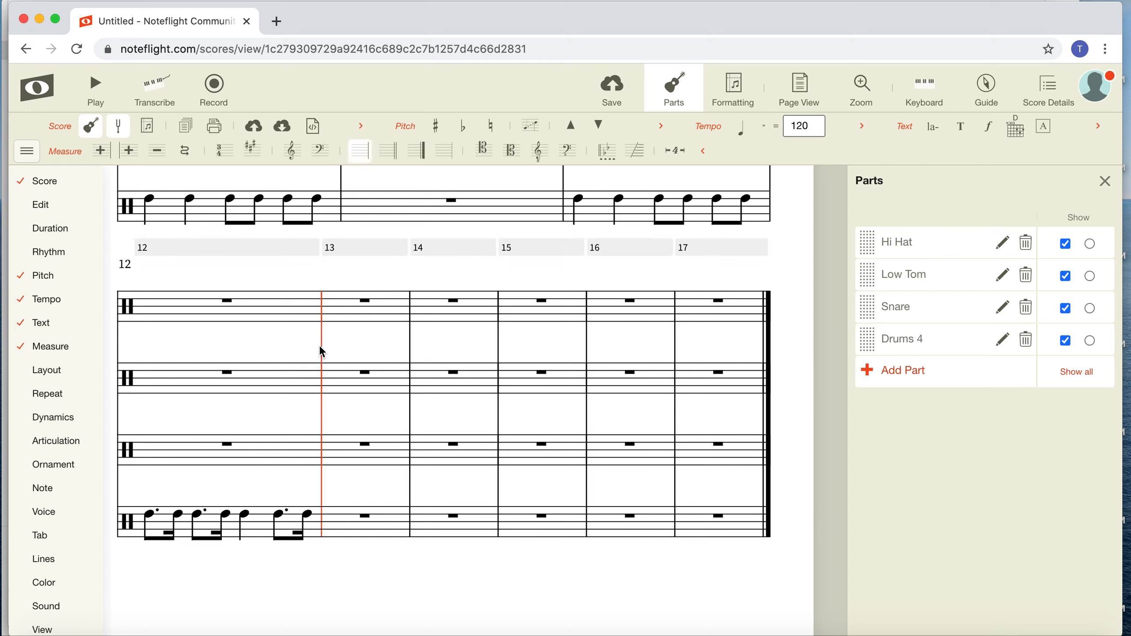
pyautogui.click(388, 153)
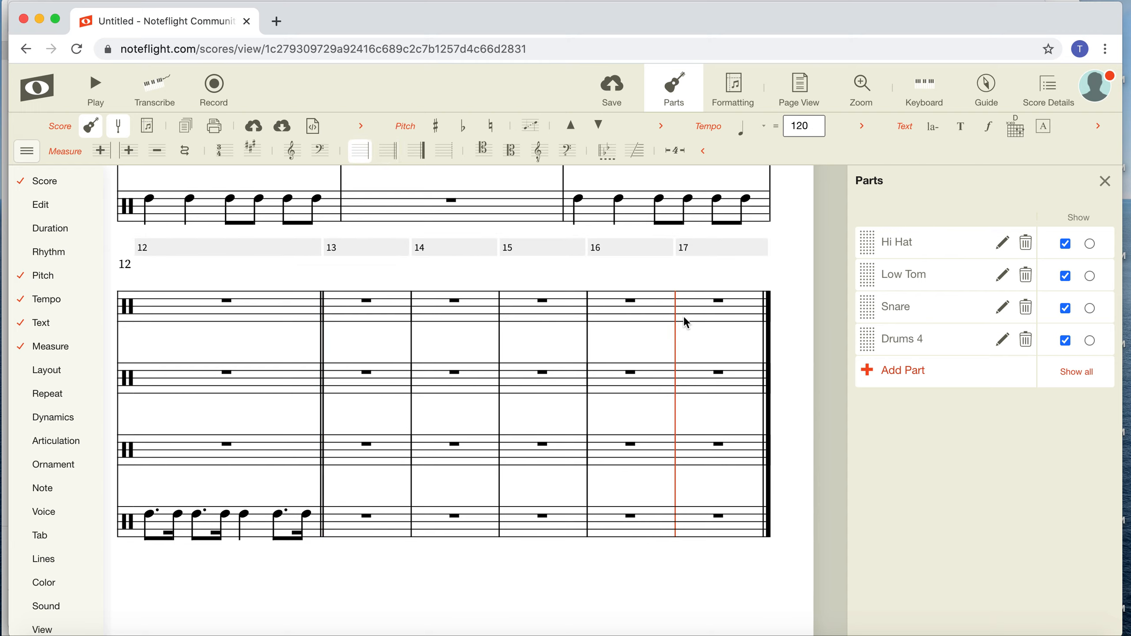
# Delete the empty measure 17 at the end of the score from all four parts.
pyautogui.click(698, 310)
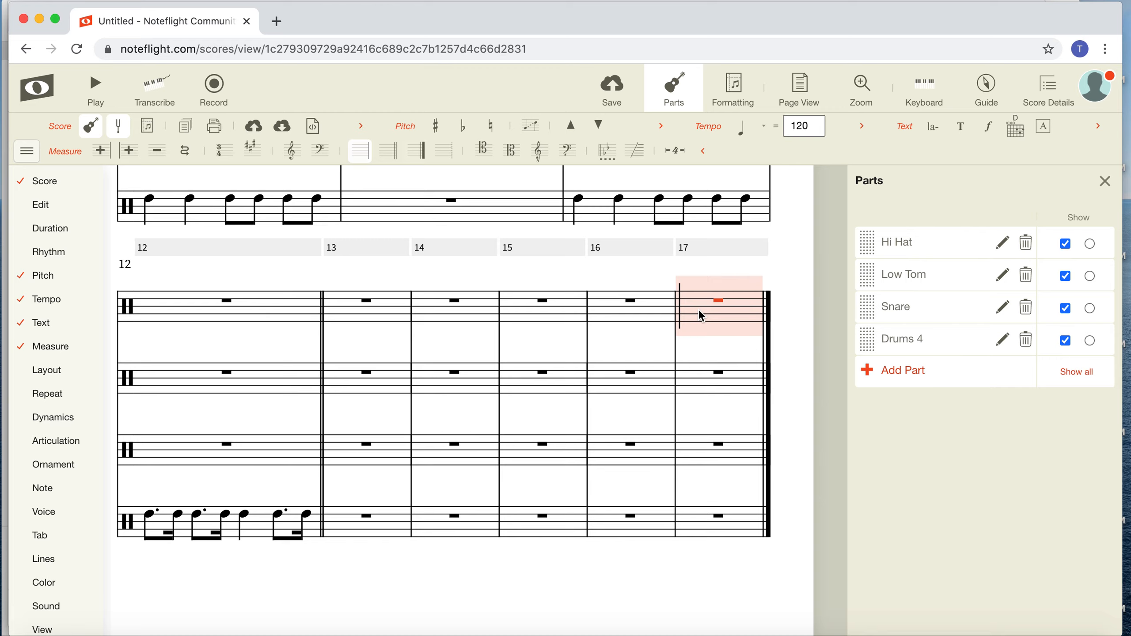
pyautogui.click(157, 154)
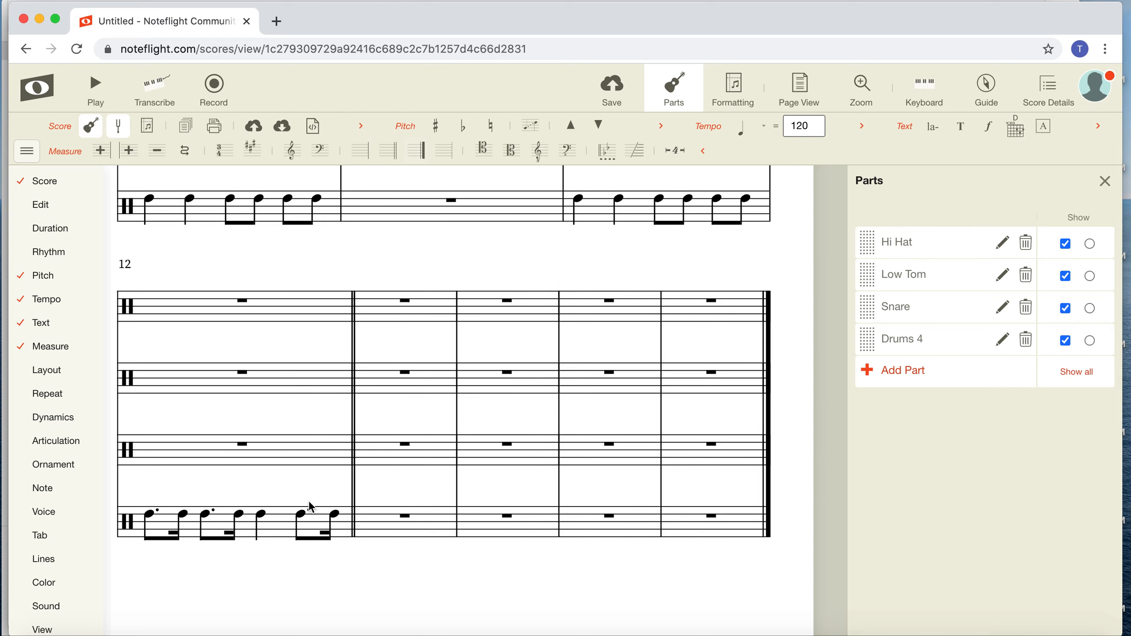
pyautogui.scroll(3, 407, 554)
pyautogui.scroll(-5, 406, 554)
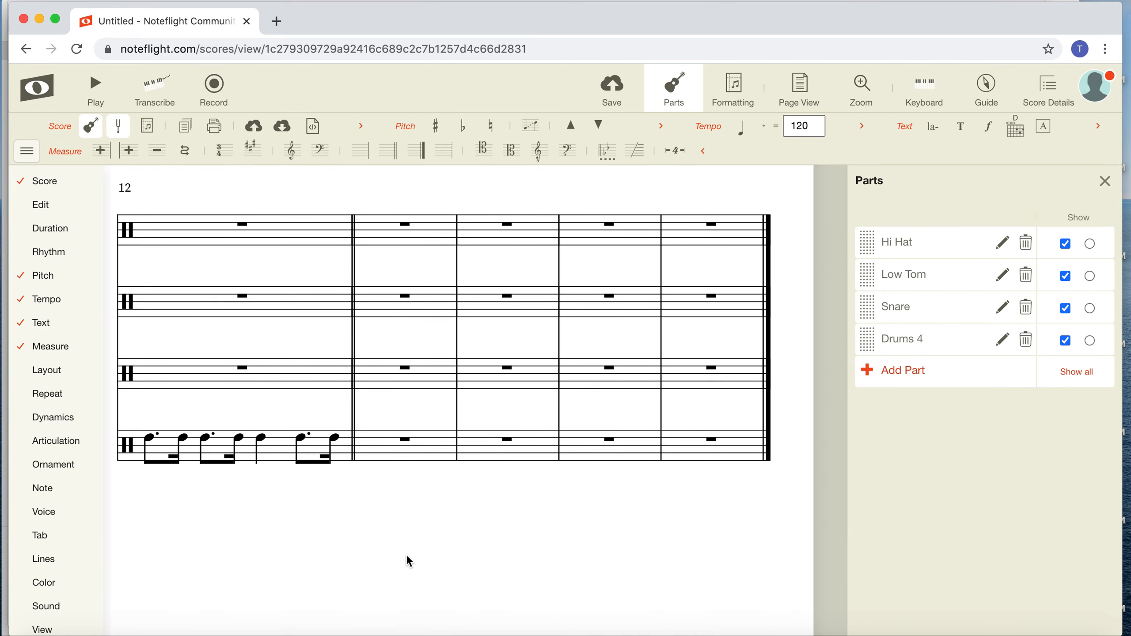
# Play the score from the first Hi Hat note of measure 1 and stop the playback.
pyautogui.scroll(10, 399, 501)
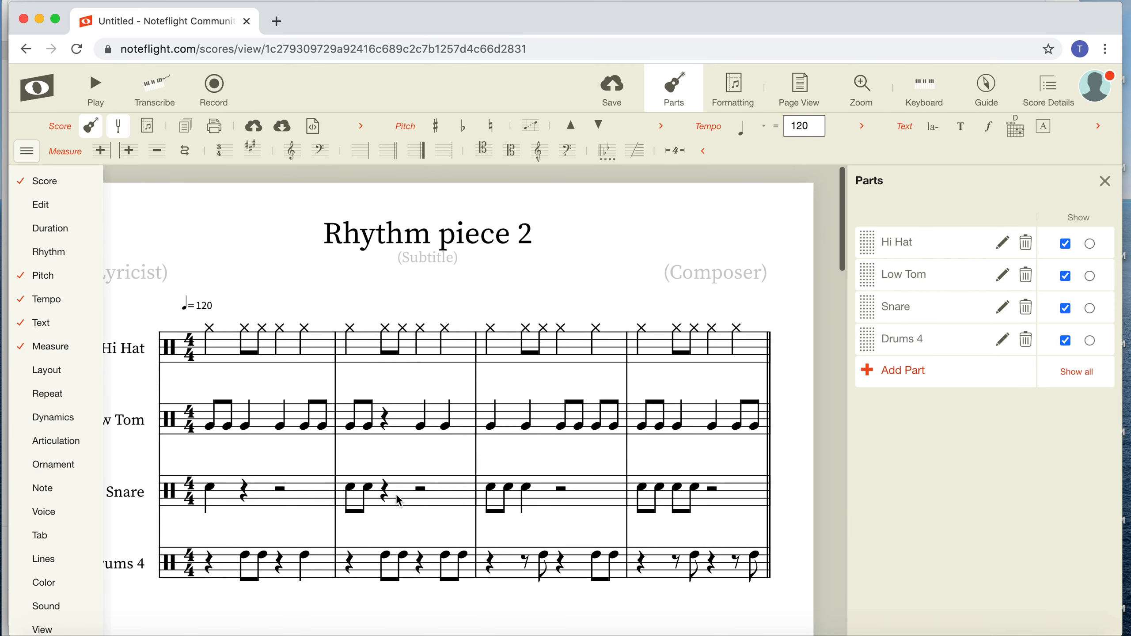
pyautogui.click(210, 328)
pyautogui.press('space')
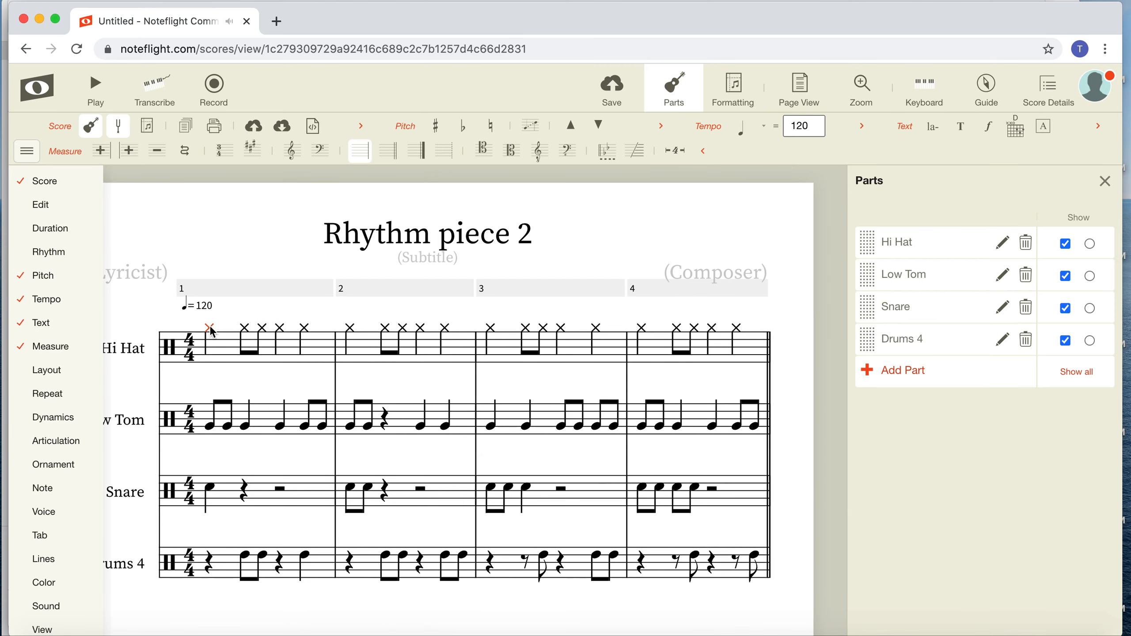
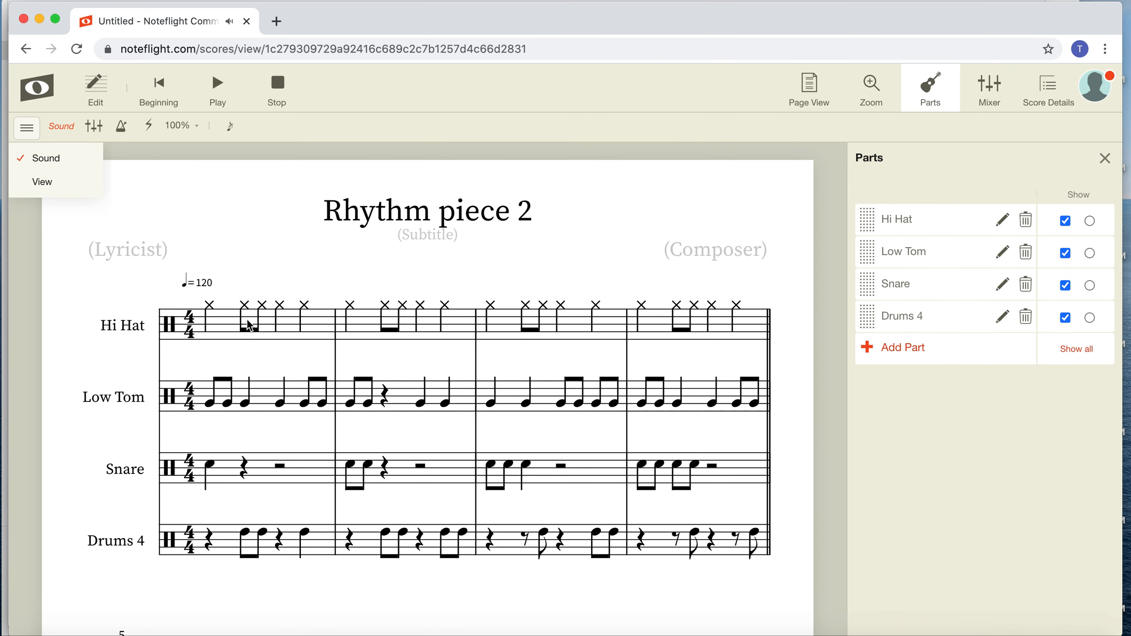
pyautogui.click(224, 328)
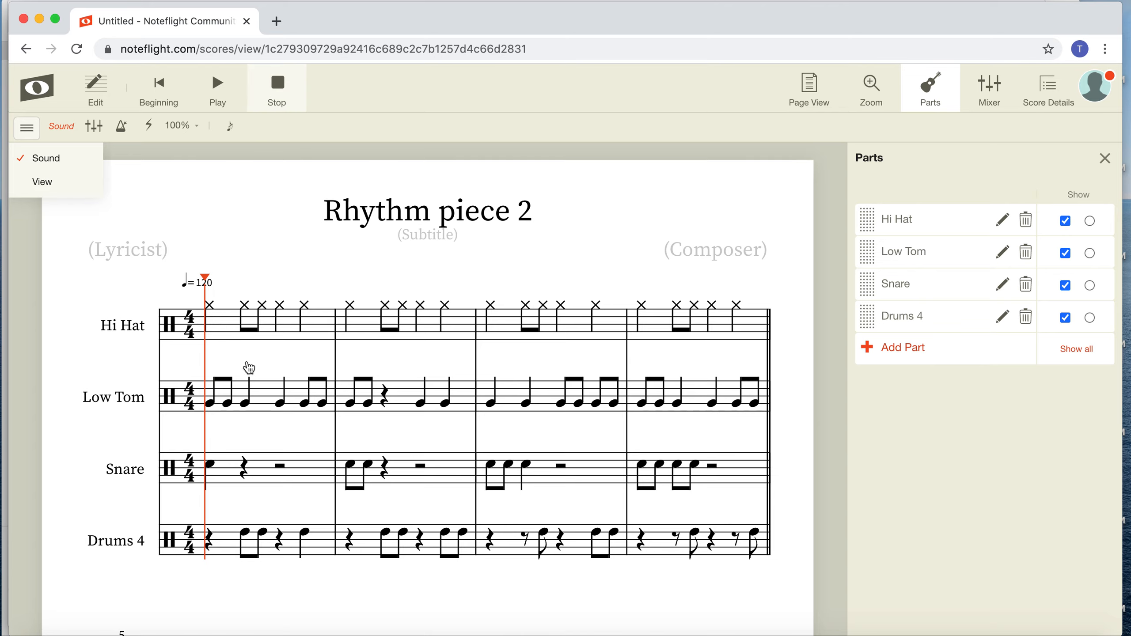
pyautogui.click(228, 327)
# Copy measures 1 to 4 of all four parts, Hi Hat, Low Tom, Snare and Drums 4.
pyautogui.click(226, 361)
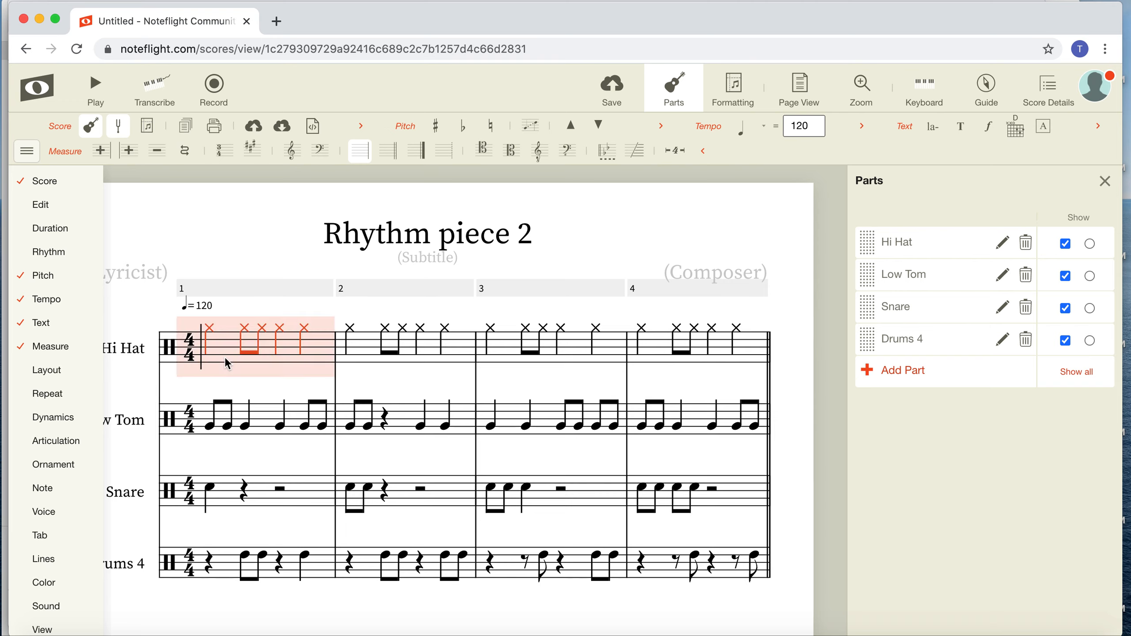
pyautogui.keyDown('super'); pyautogui.click(241, 581); pyautogui.keyUp('super')
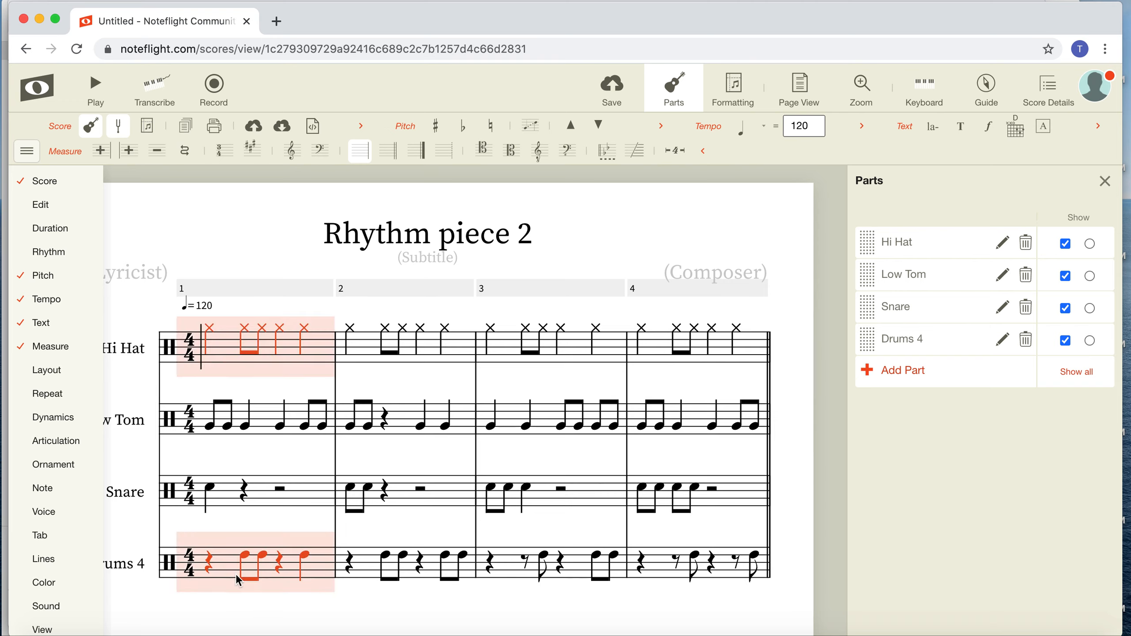
pyautogui.keyDown('super'); pyautogui.click(231, 502); pyautogui.keyUp('super')
pyautogui.keyDown('super'); pyautogui.click(272, 425); pyautogui.keyUp('super')
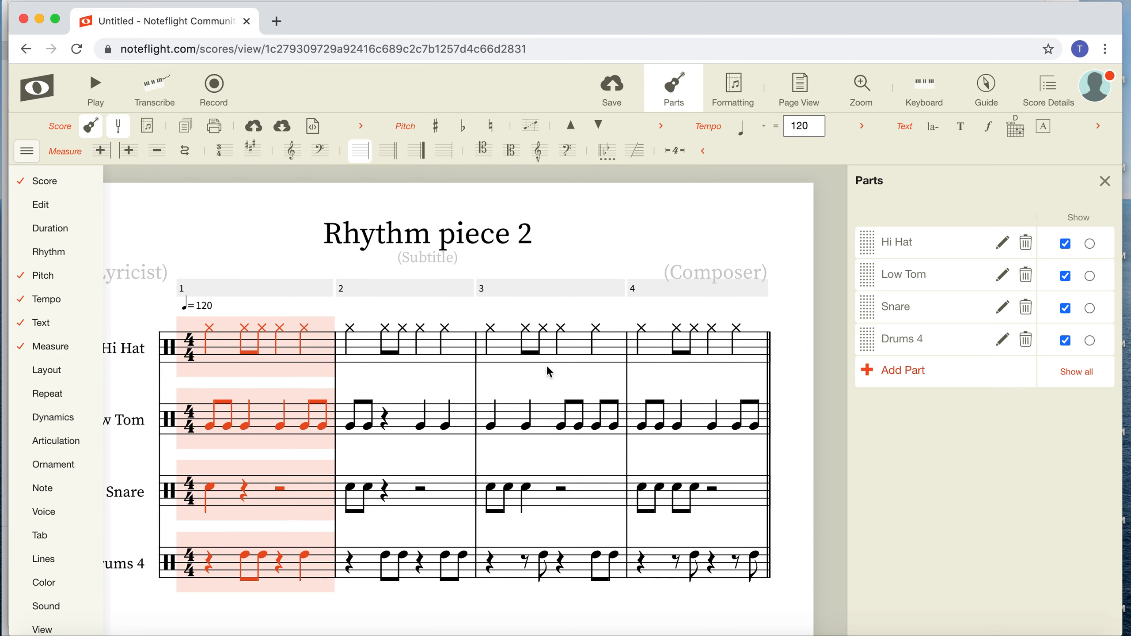
pyautogui.keyDown('shift'); pyautogui.click(578, 355); pyautogui.keyUp('shift')
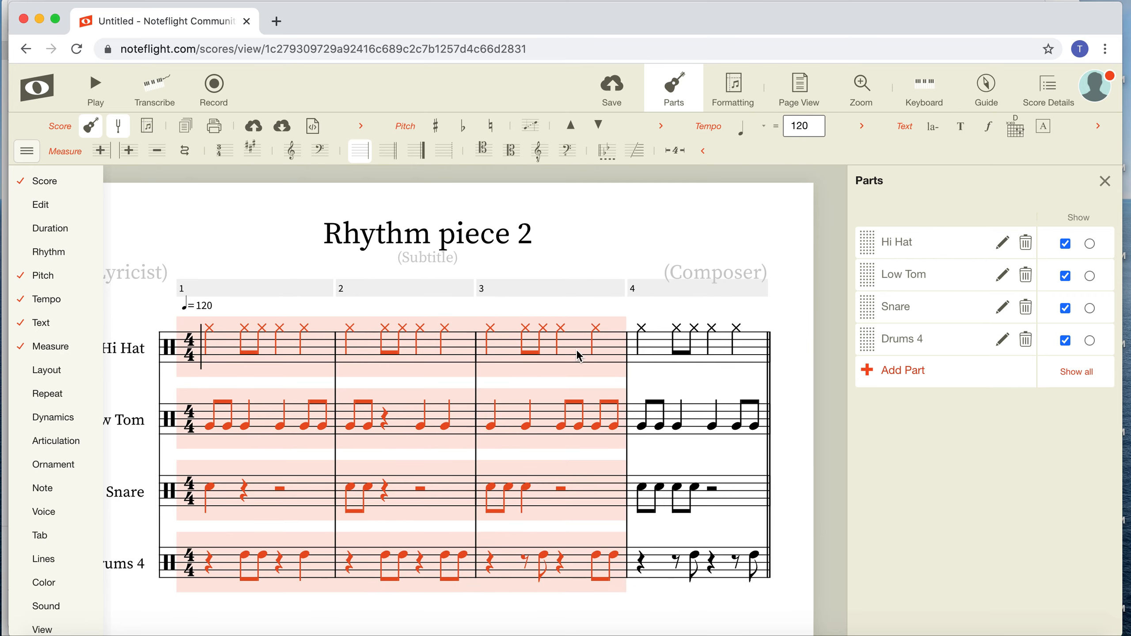
pyautogui.keyDown('shift'); pyautogui.click(658, 362); pyautogui.keyUp('shift')
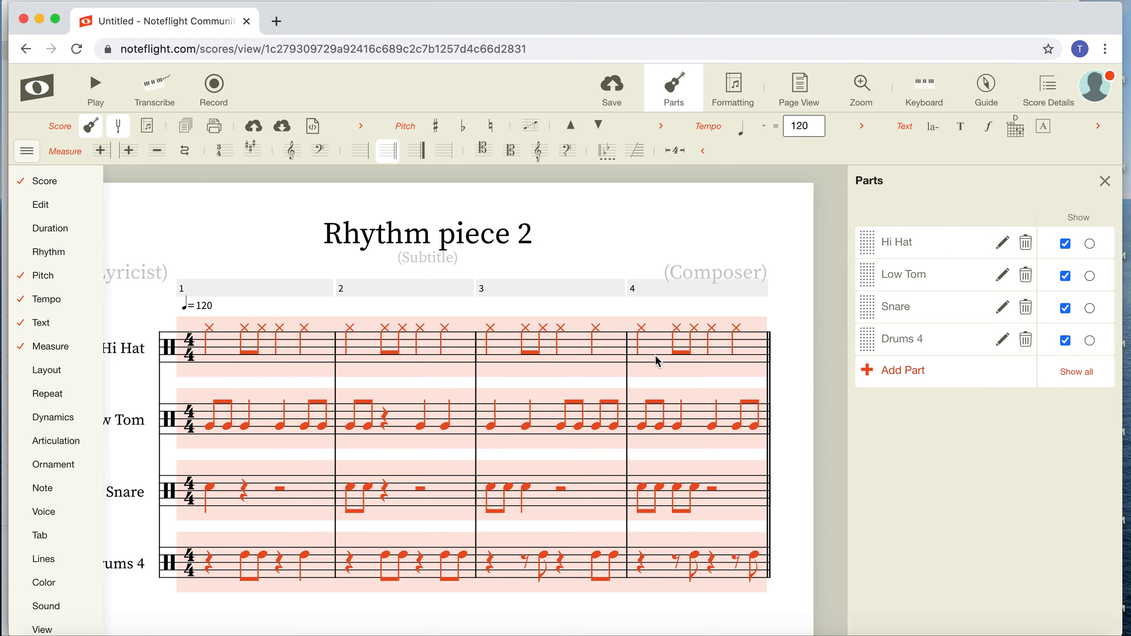
pyautogui.scroll(-15, 753, 476)
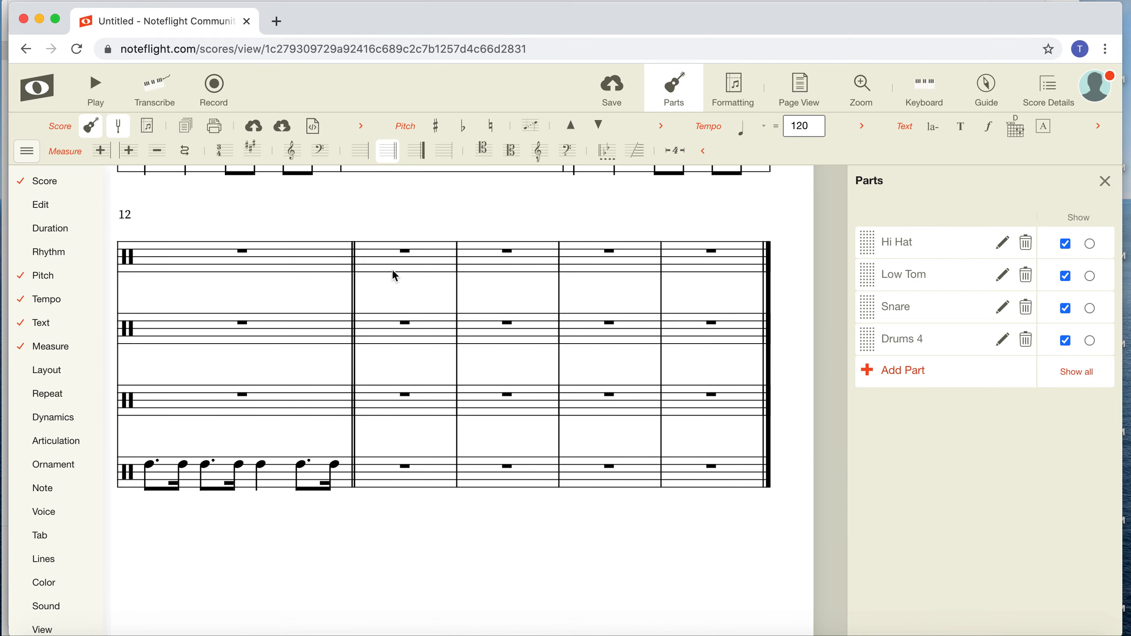
# Paste the copied opening section into measures 13 to 16 across all four parts.
pyautogui.click(394, 273)
pyautogui.keyDown('super'); pyautogui.click(377, 488); pyautogui.keyUp('super')
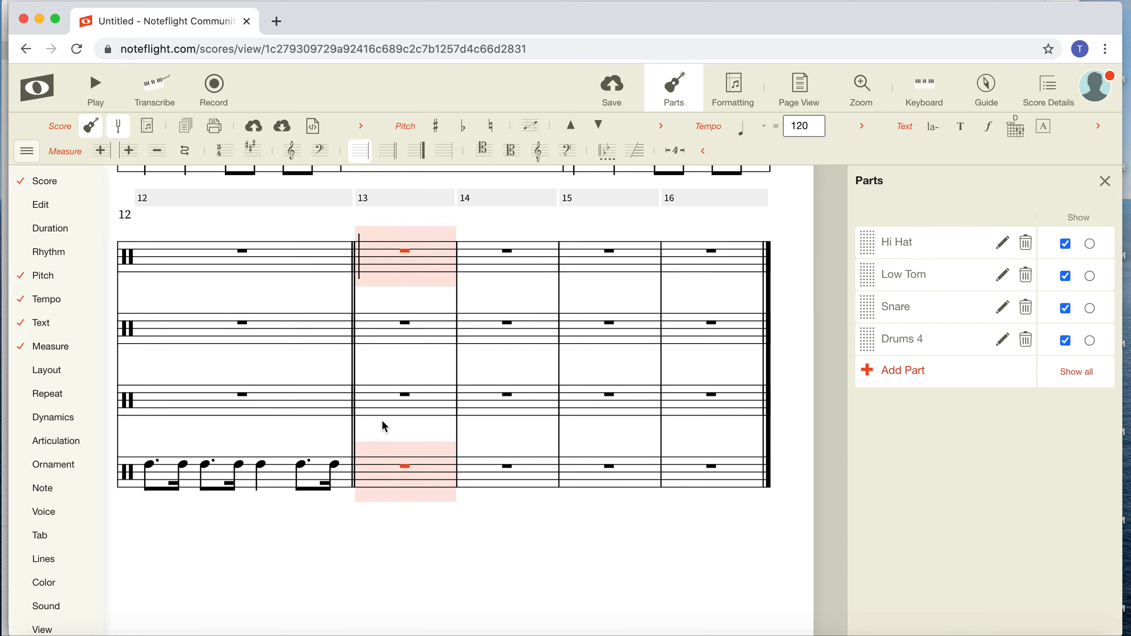
pyautogui.keyDown('super'); pyautogui.click(383, 390); pyautogui.keyUp('super')
pyautogui.keyDown('super'); pyautogui.click(382, 327); pyautogui.keyUp('super')
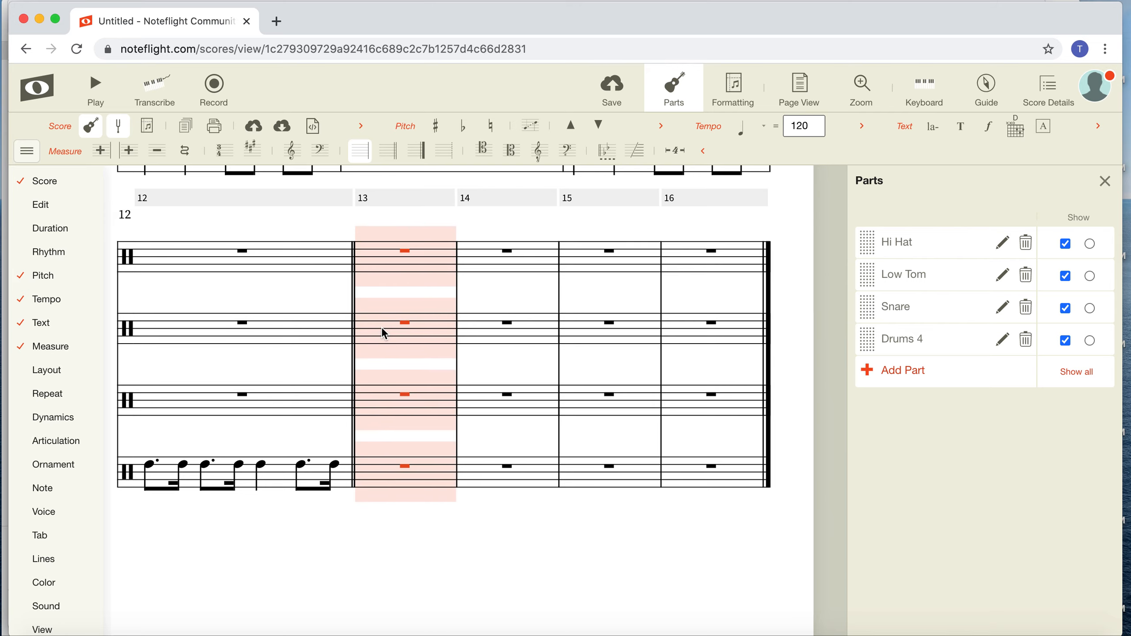
pyautogui.hotkey('shift', 'Right')
pyautogui.hotkey('shift', 'Right')
pyautogui.hotkey('shift', 'Right')
pyautogui.press('super+v')
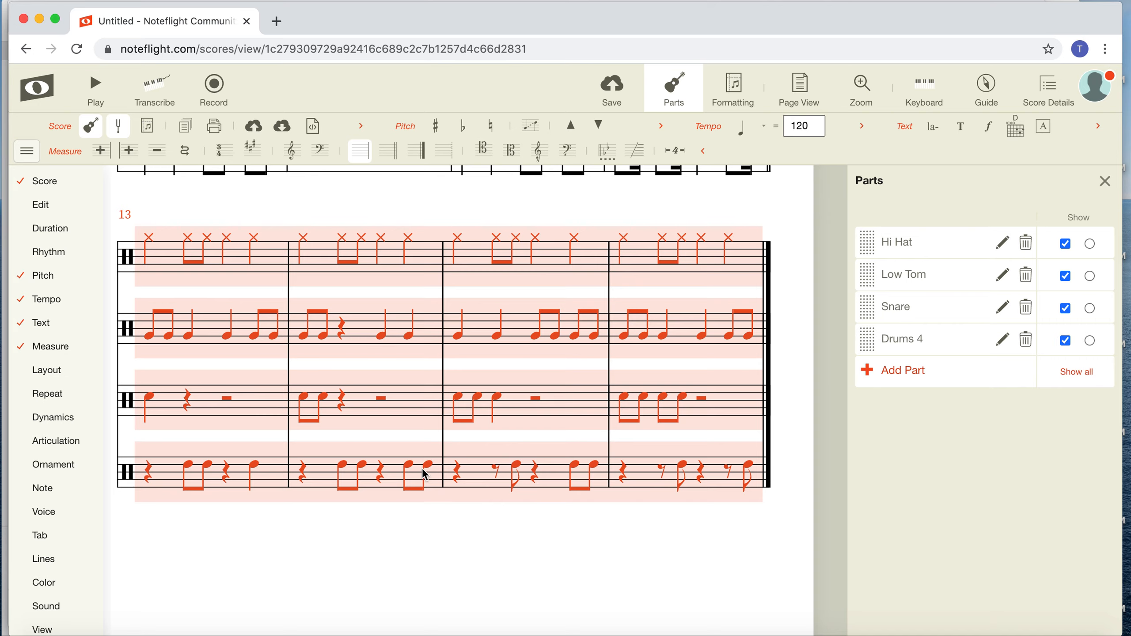
pyautogui.click(457, 568)
# Review the score from measure 5 to the end and play back its closing measures.
pyautogui.scroll(5, 473, 442)
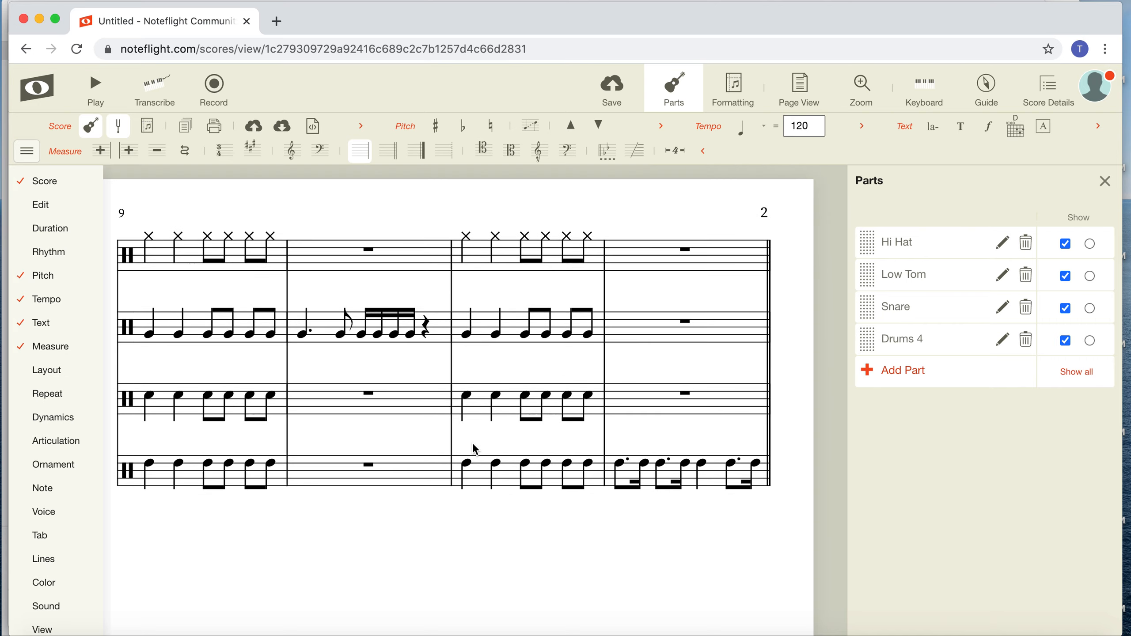
pyautogui.scroll(7, 472, 442)
pyautogui.scroll(-5, 472, 442)
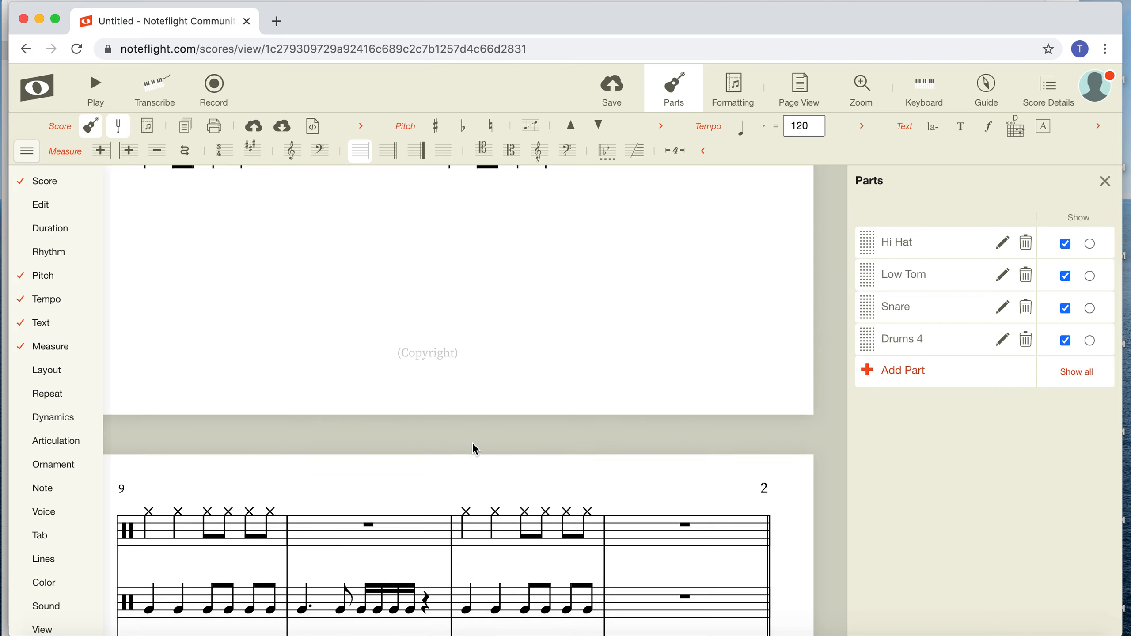
pyautogui.scroll(2, 472, 442)
pyautogui.scroll(4, 472, 446)
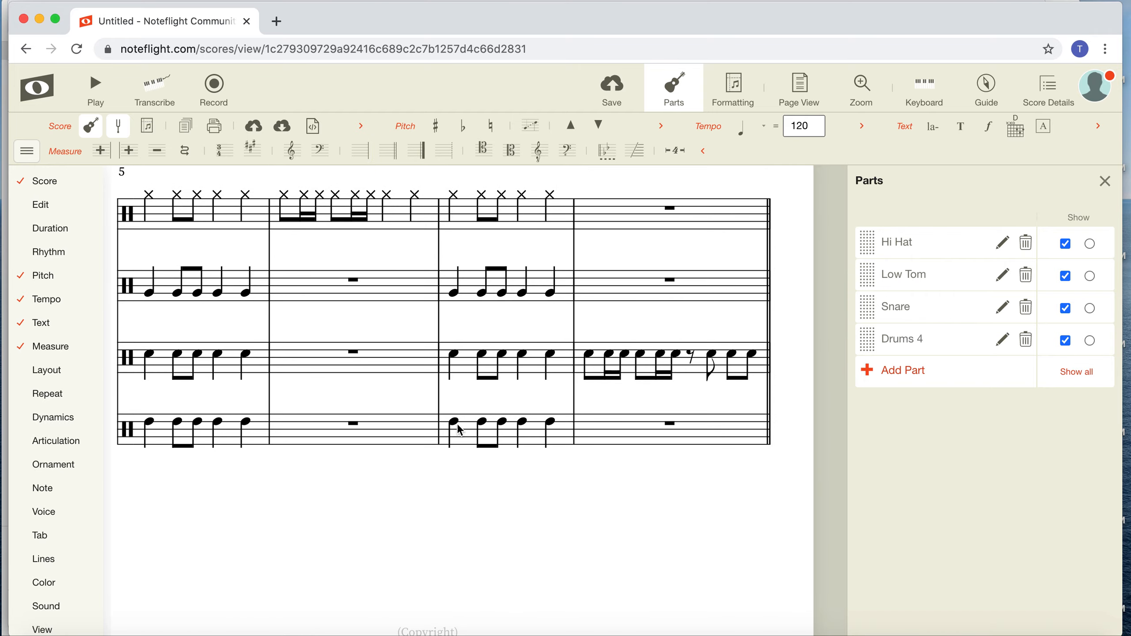
pyautogui.scroll(-12, 461, 430)
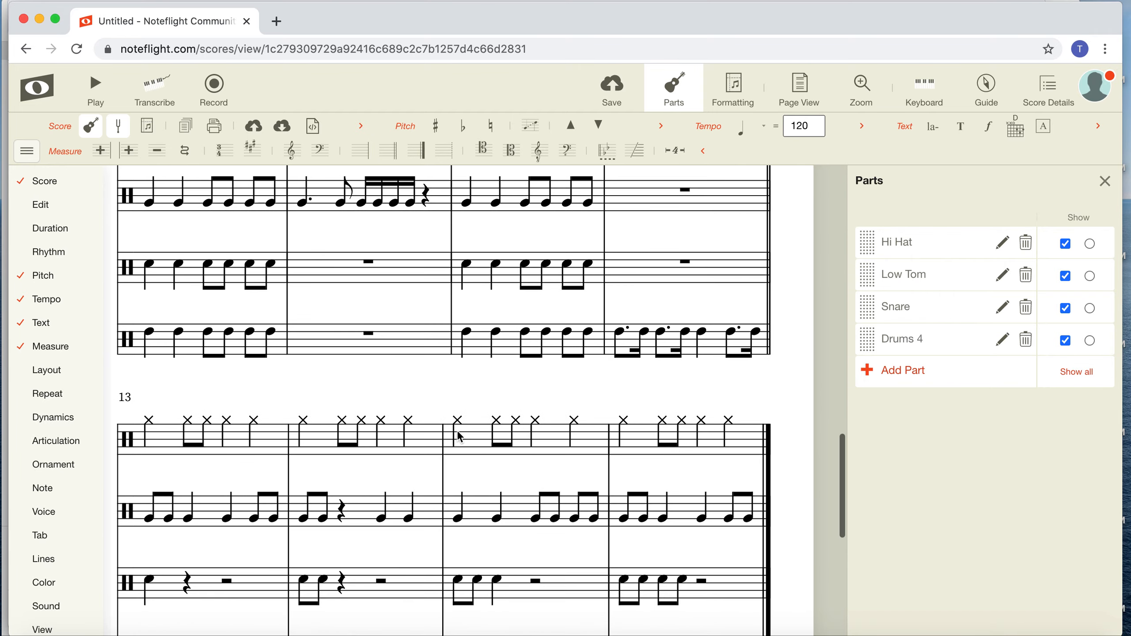
pyautogui.scroll(3, 460, 437)
pyautogui.click(149, 381)
pyautogui.press('space')
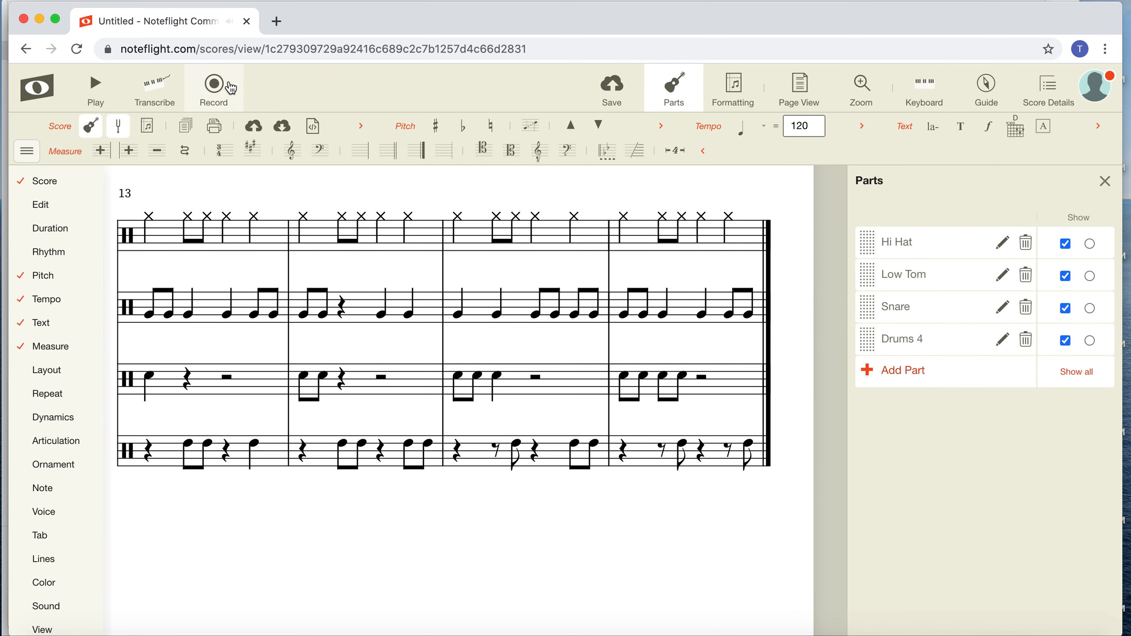
# Replace the eighth rest on beat four of Drums 4 measure 16 with a note and lengthen it to a quarter note.
pyautogui.click(730, 446)
pyautogui.click(728, 444)
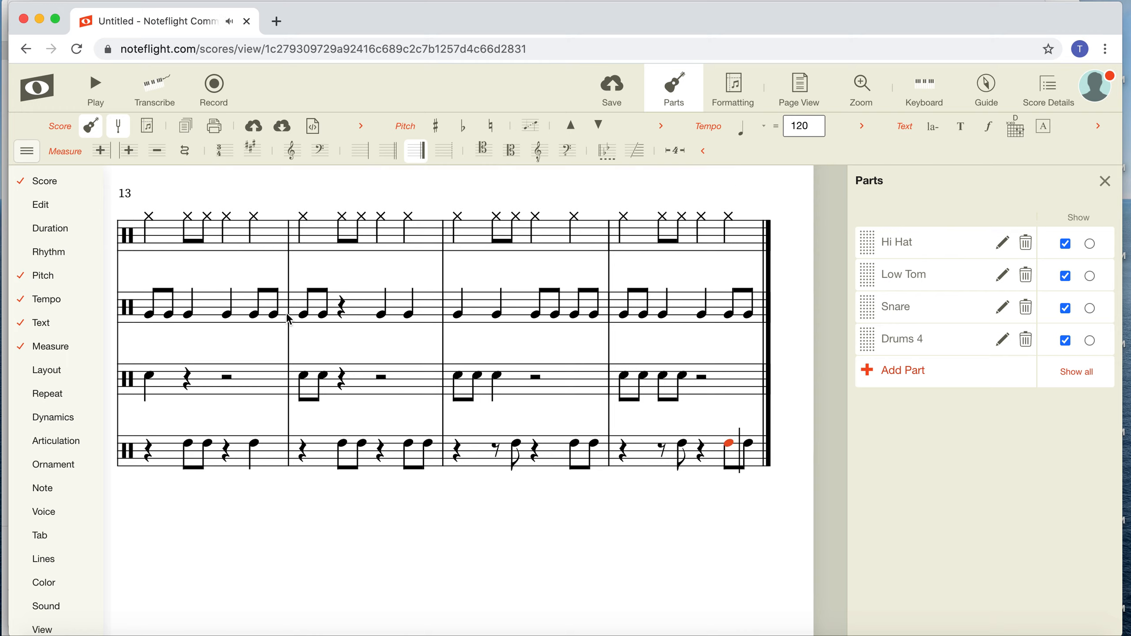
pyautogui.click(36, 237)
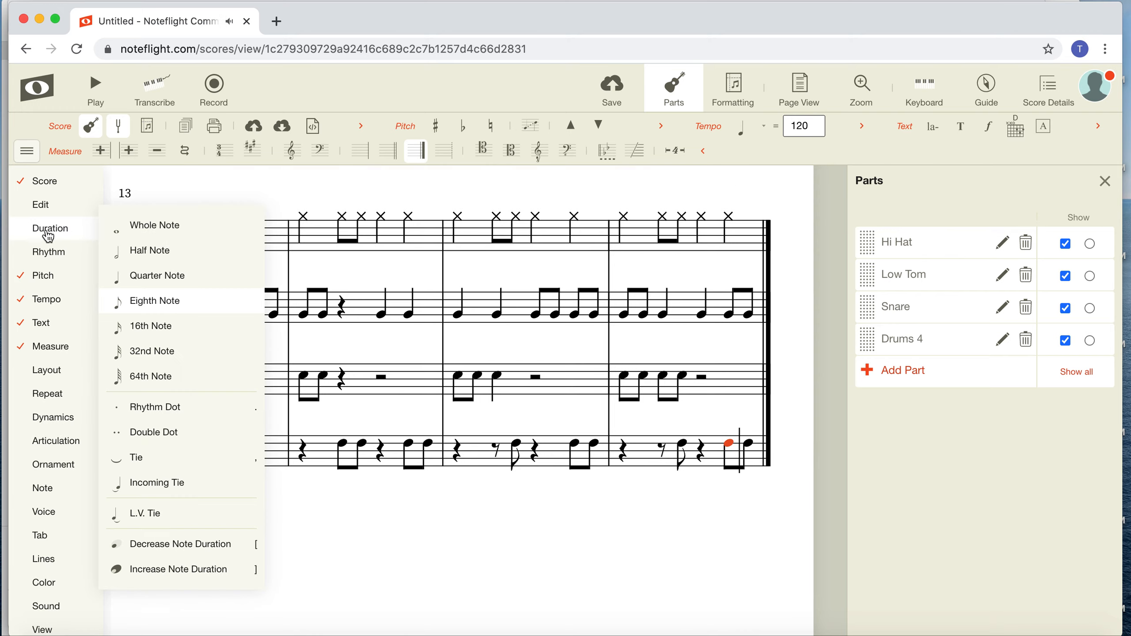
pyautogui.click(167, 280)
# Shorten the half rest in Snare measure 16 to a quarter rest and add a quarter note on beat four.
pyautogui.click(701, 379)
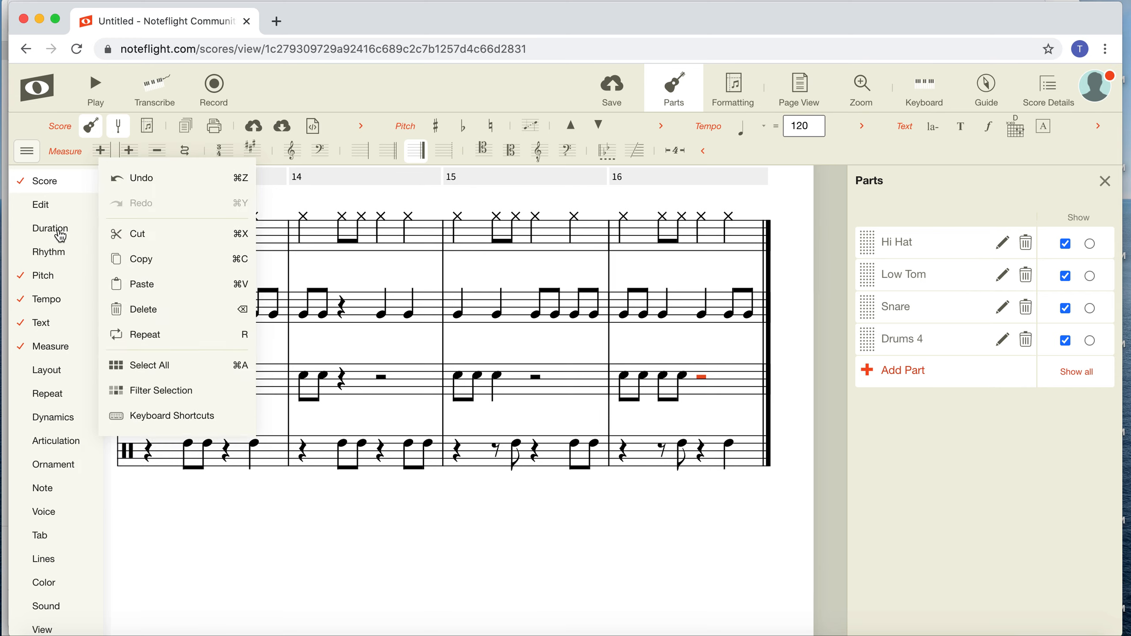
pyautogui.moveTo(61, 236)
pyautogui.click(168, 281)
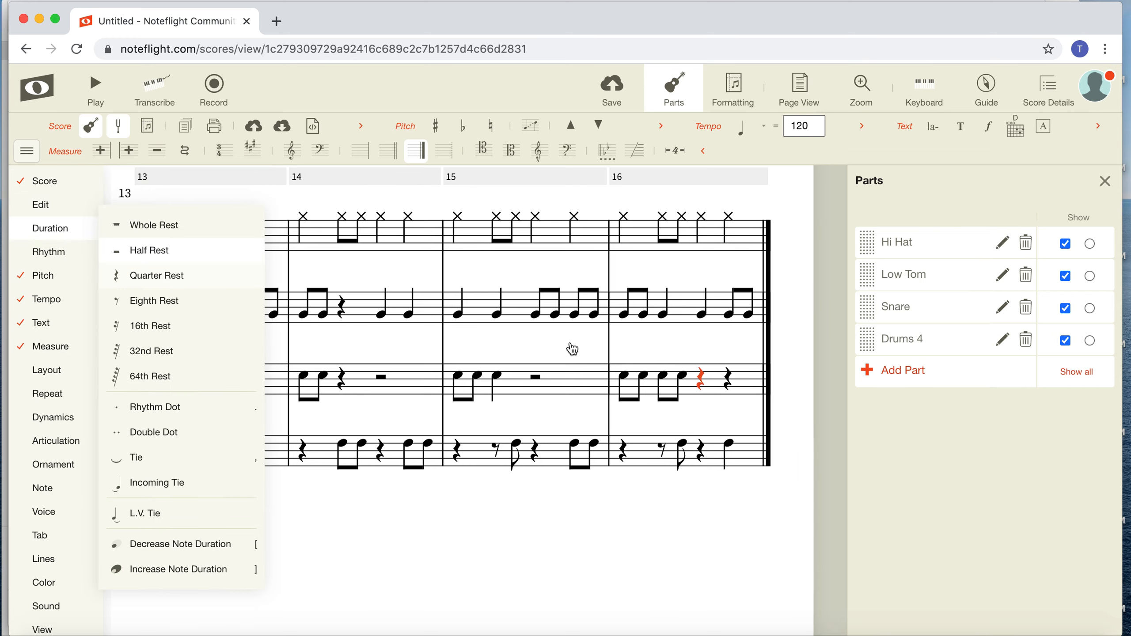
pyautogui.click(733, 376)
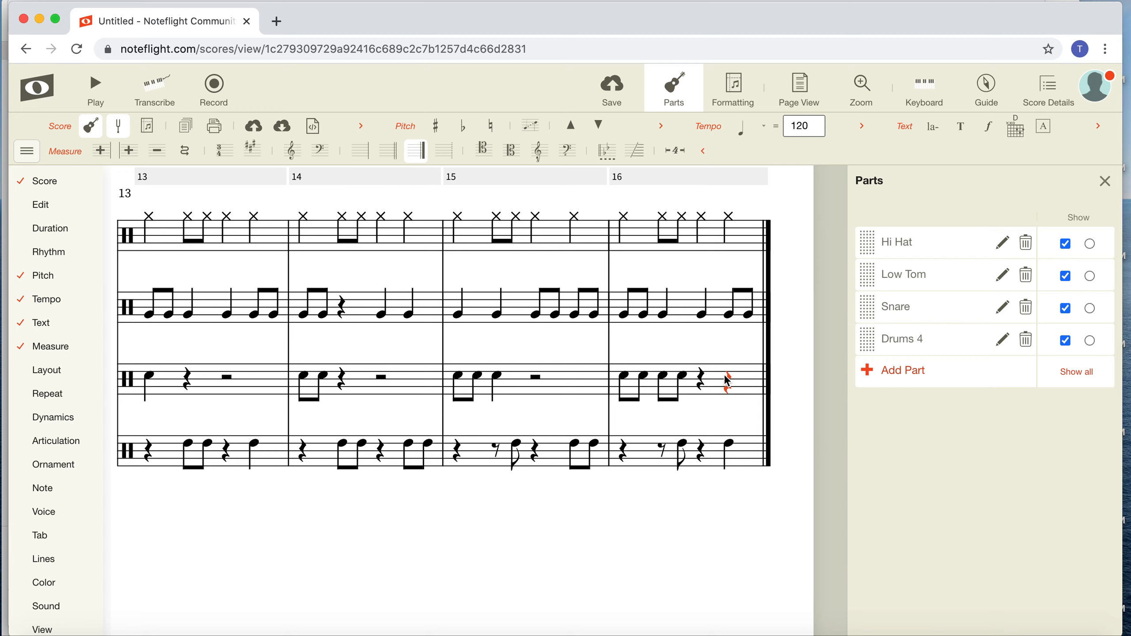
pyautogui.press('Right')
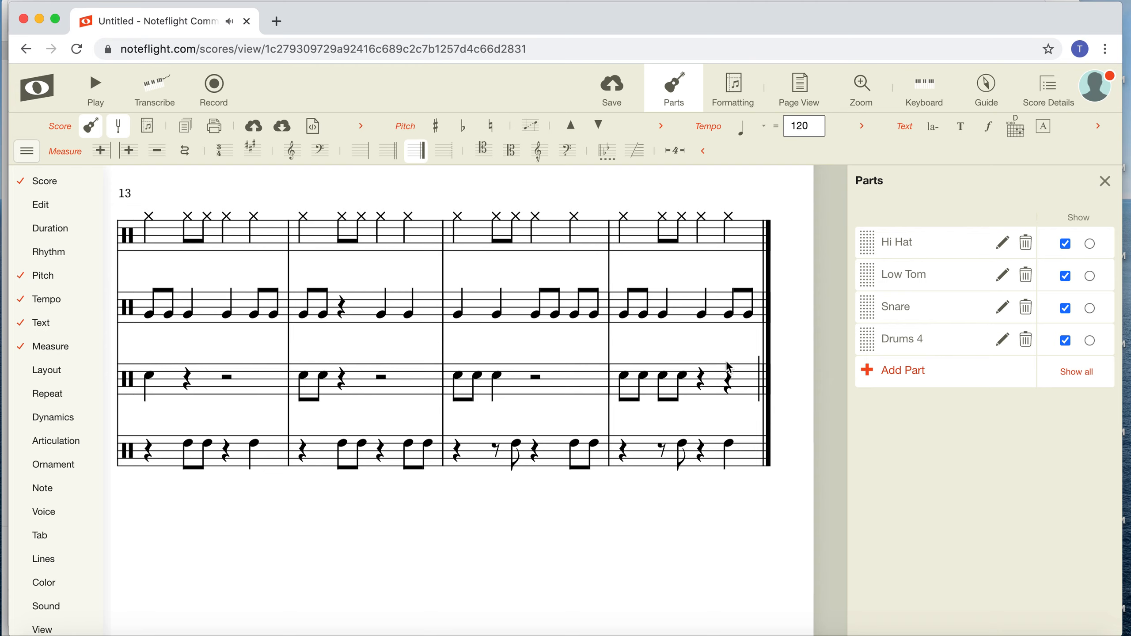
pyautogui.click(729, 367)
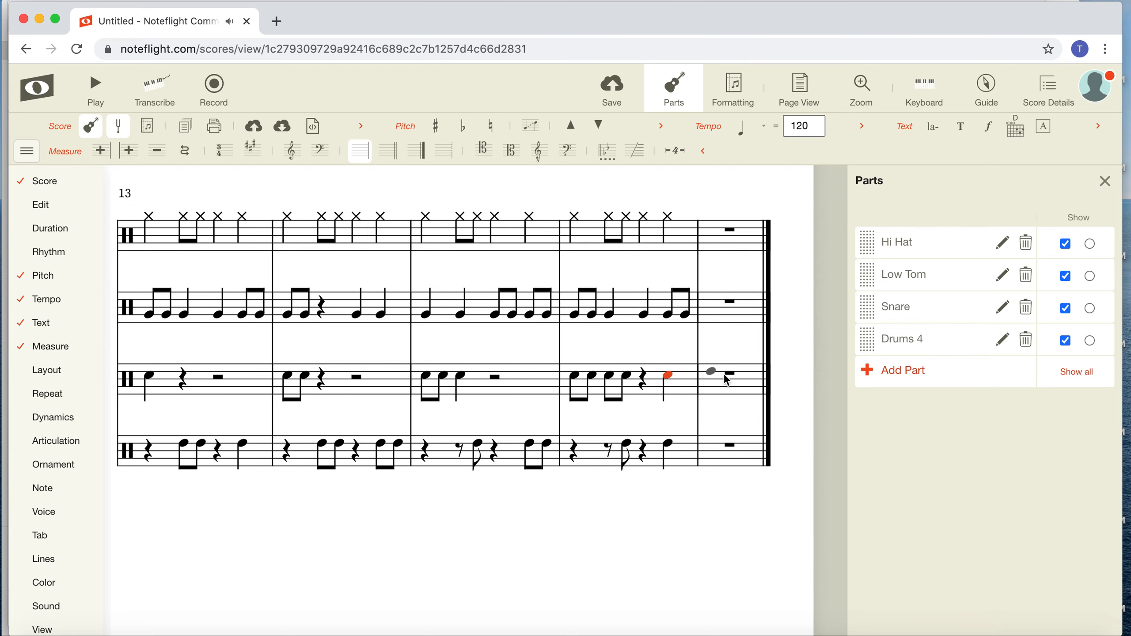
# Change beat four of Low Tom measure 16 to a single quarter note and delete the empty measure 17.
pyautogui.click(668, 315)
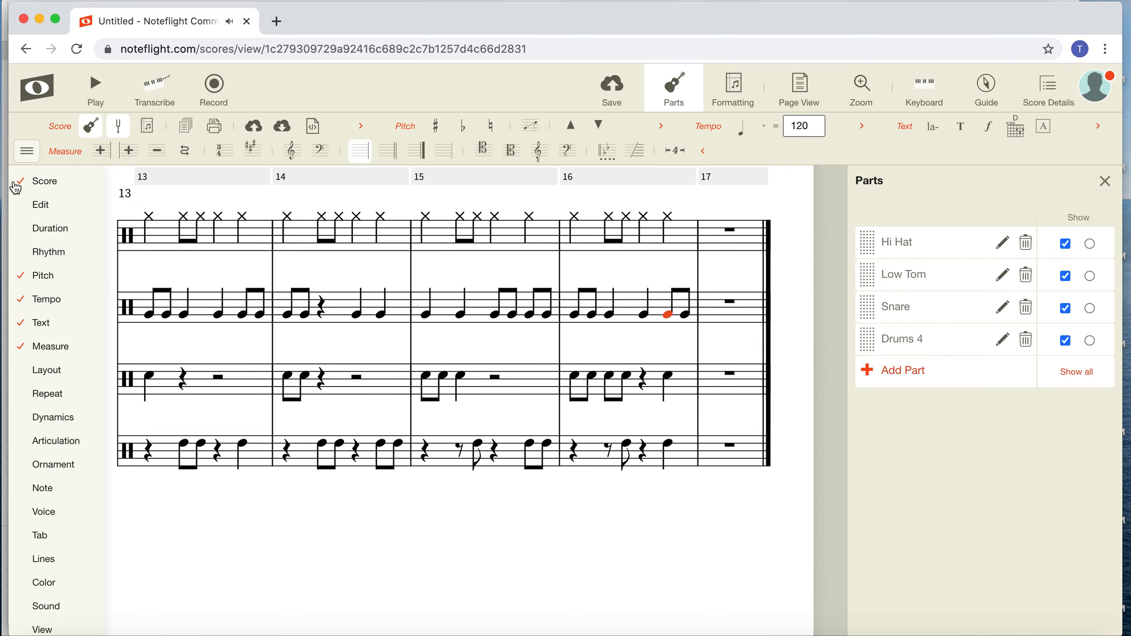
pyautogui.moveTo(92, 238)
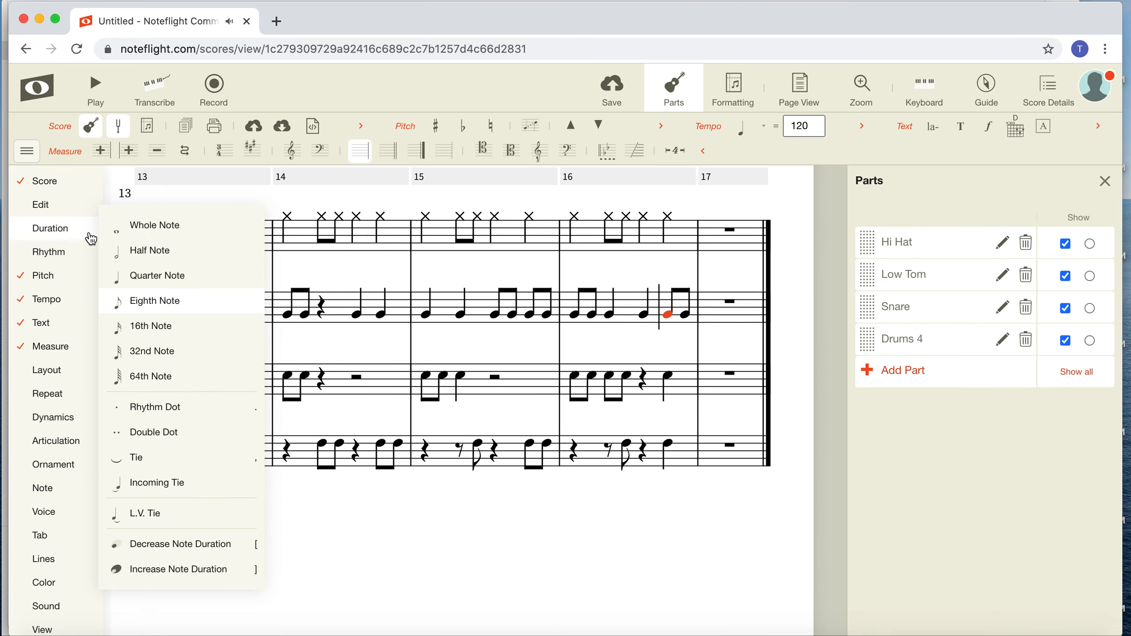
pyautogui.click(161, 283)
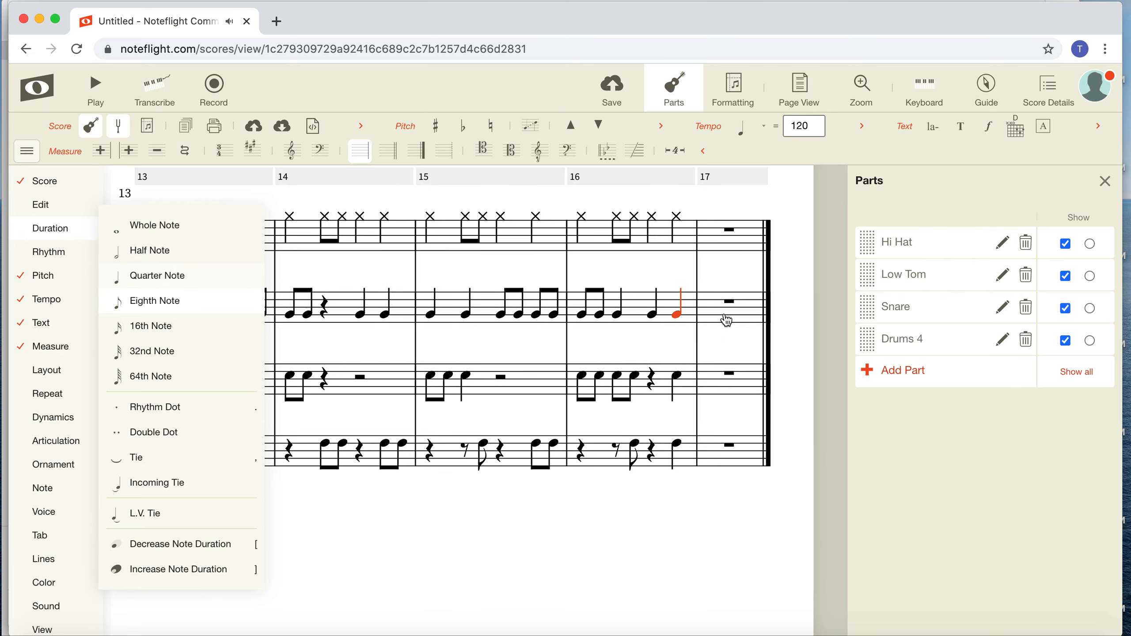
pyautogui.click(713, 232)
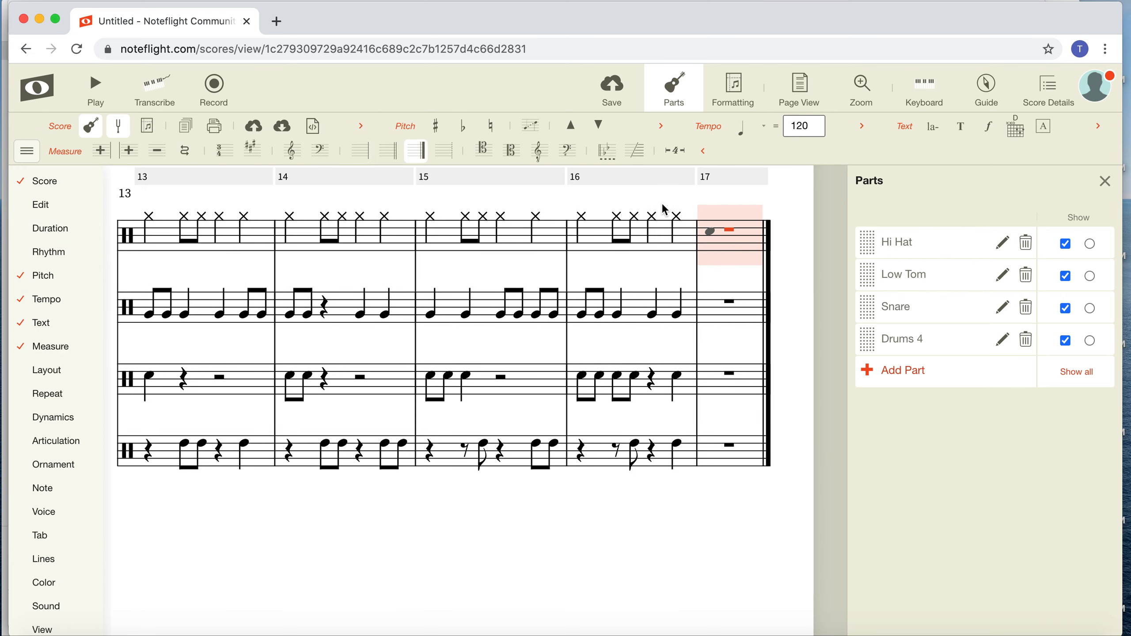
pyautogui.click(165, 159)
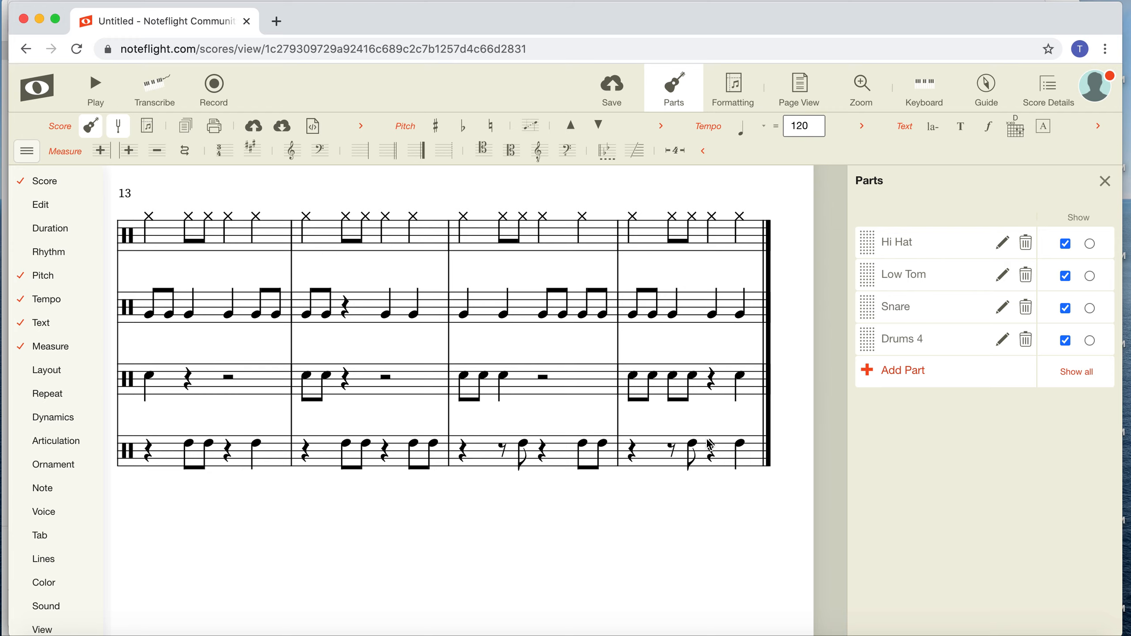
# Play back the closing section from the first Snare note of measure 13 and stop the playback.
pyautogui.click(151, 379)
pyautogui.press('space')
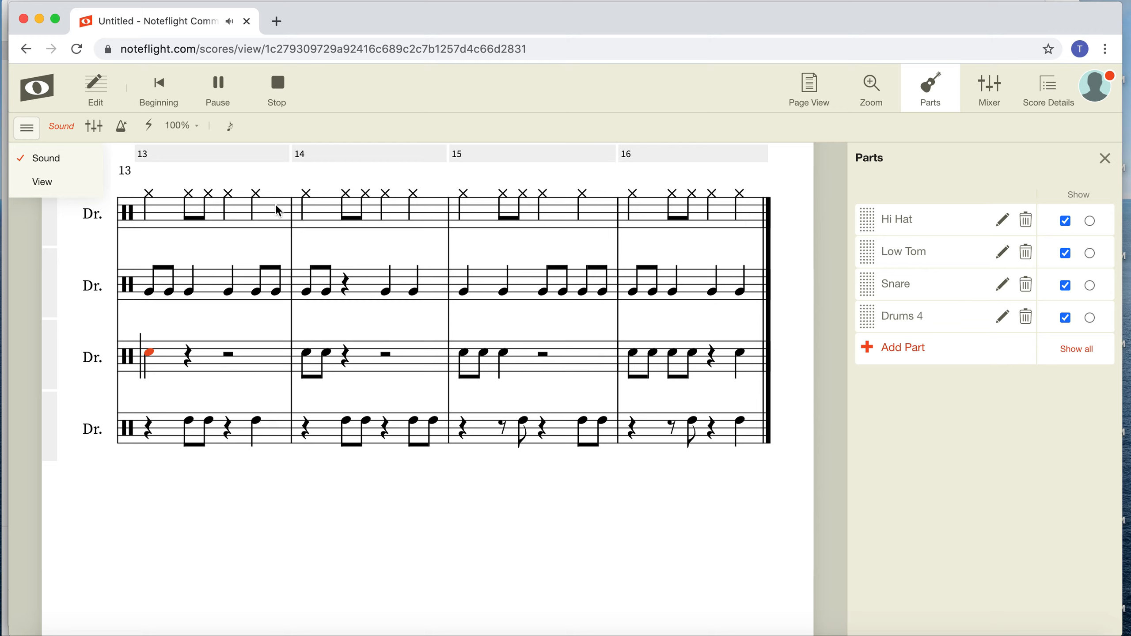
pyautogui.click(284, 85)
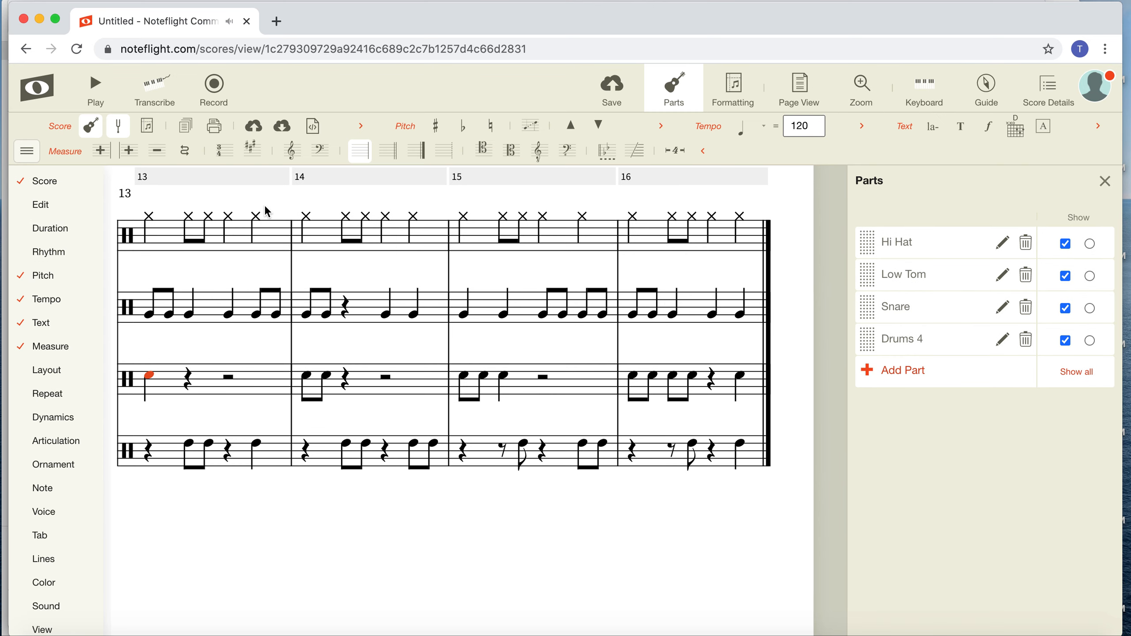
# Add a crescendo hairpin below the Snare staff and stretch it from the first note of measure 13 to the last note of measure 16.
pyautogui.moveTo(54, 427)
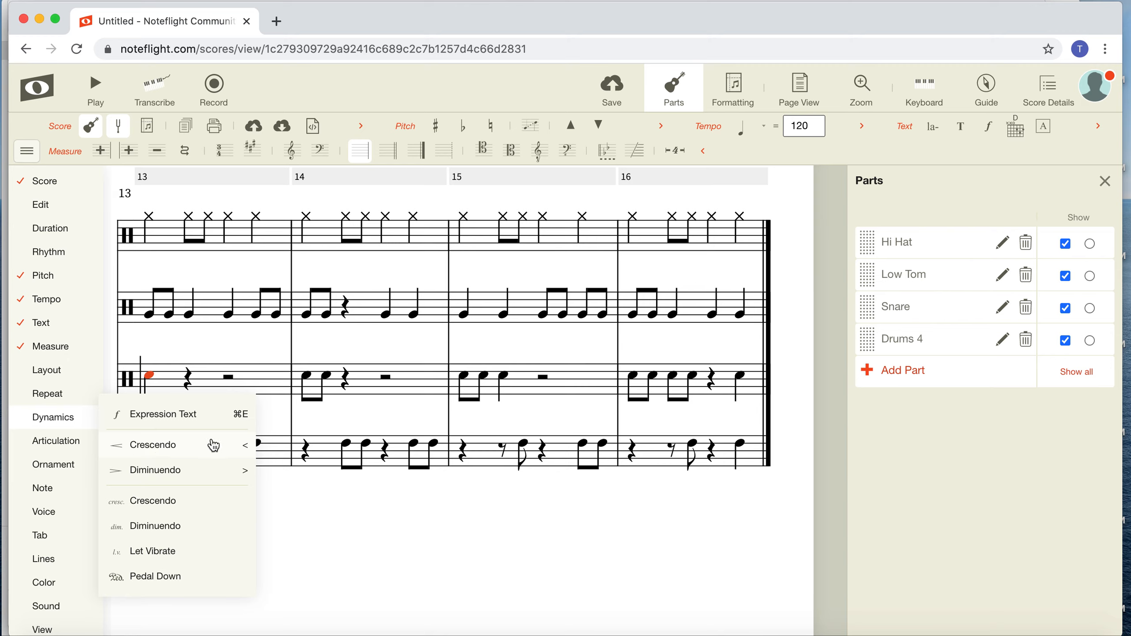
pyautogui.hotkey('shift', ',')
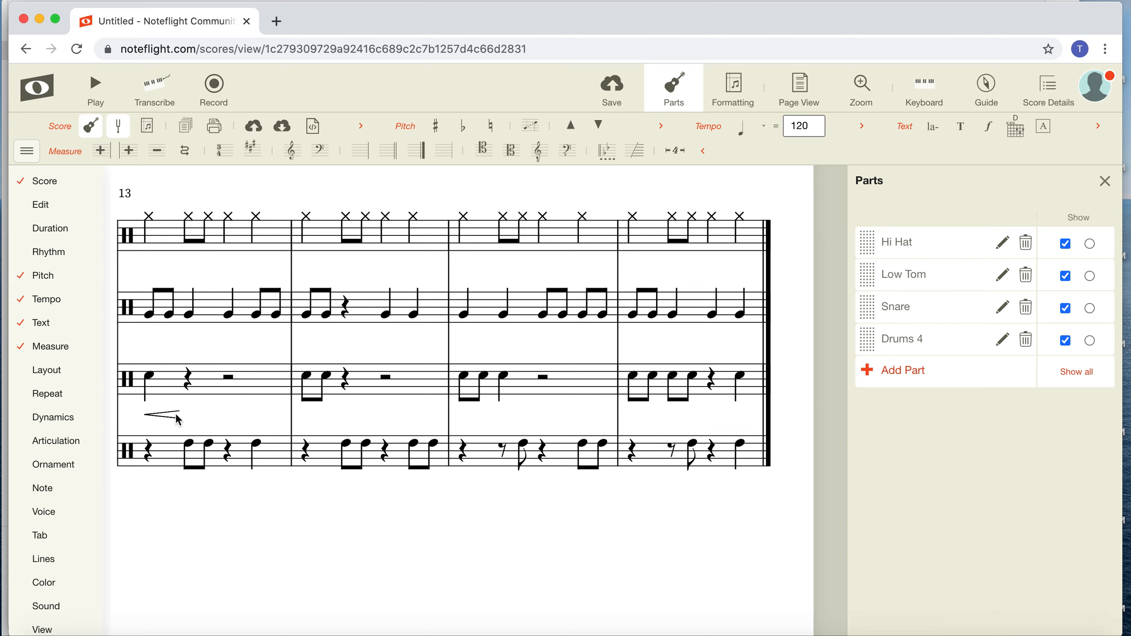
pyautogui.click(181, 416)
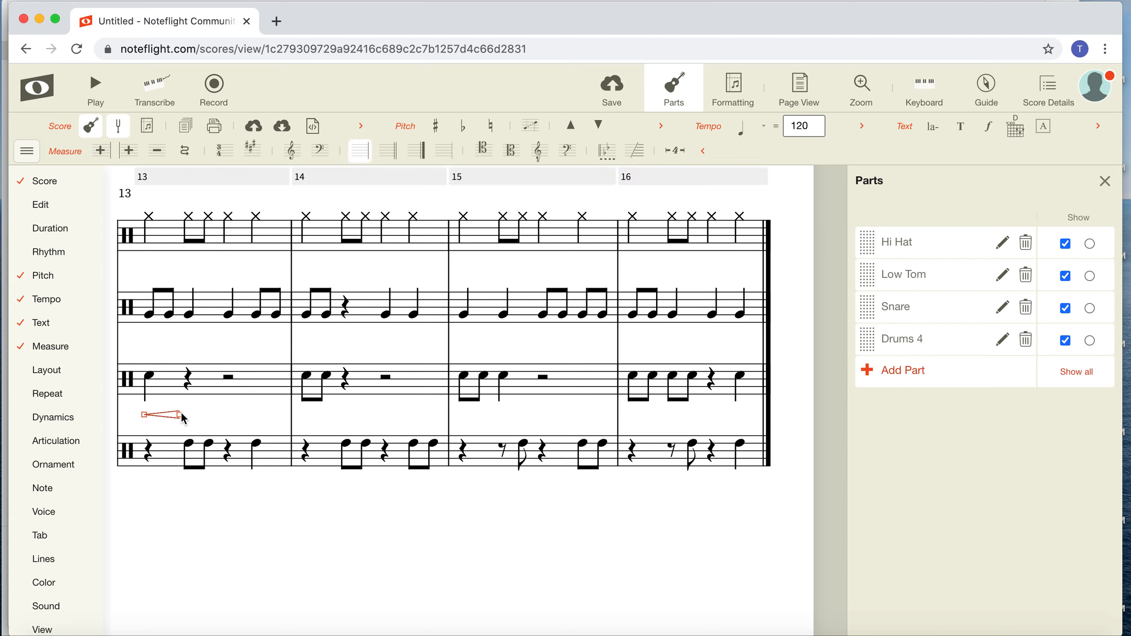
pyautogui.moveTo(182, 418); pyautogui.dragTo(251, 417)
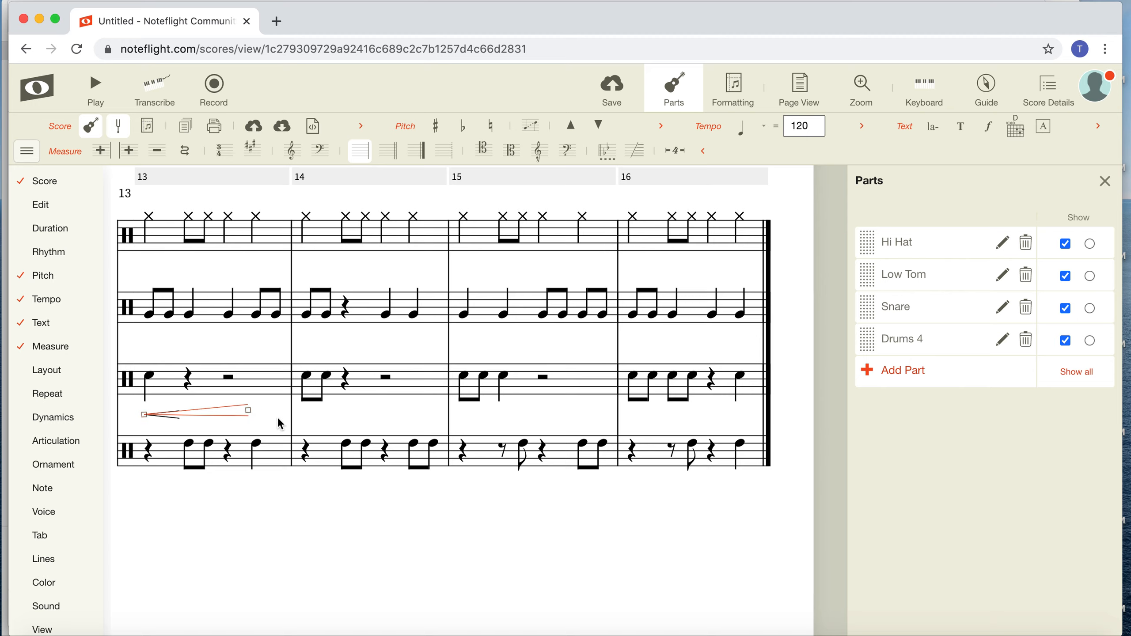
pyautogui.moveTo(637, 409); pyautogui.dragTo(735, 418)
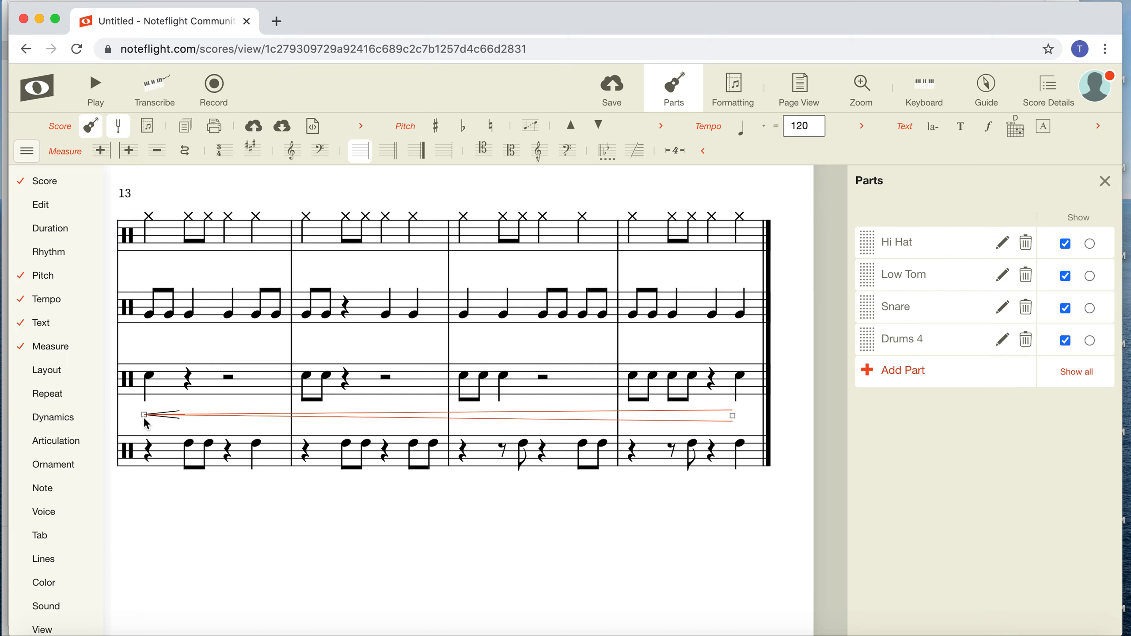
# Level the long Snare crescendo below its staff and delete the short duplicate hairpin at the start of measure 13.
pyautogui.moveTo(145, 421); pyautogui.dragTo(147, 438)
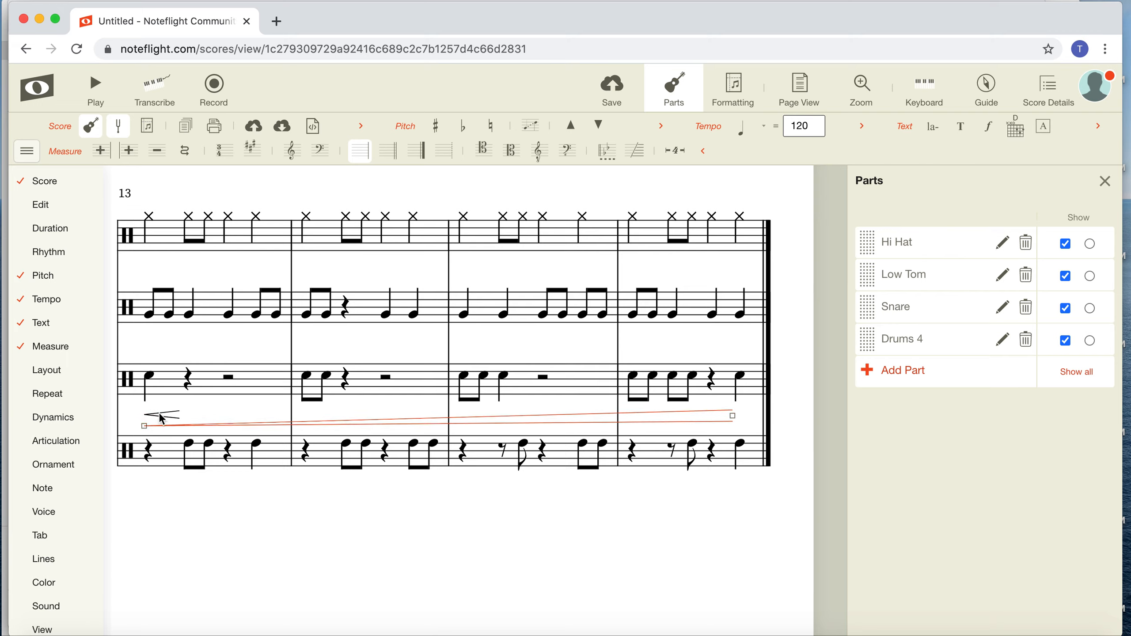
pyautogui.click(162, 418)
pyautogui.moveTo(162, 418); pyautogui.dragTo(150, 491)
pyautogui.click(162, 426)
pyautogui.moveTo(162, 427); pyautogui.dragTo(161, 421)
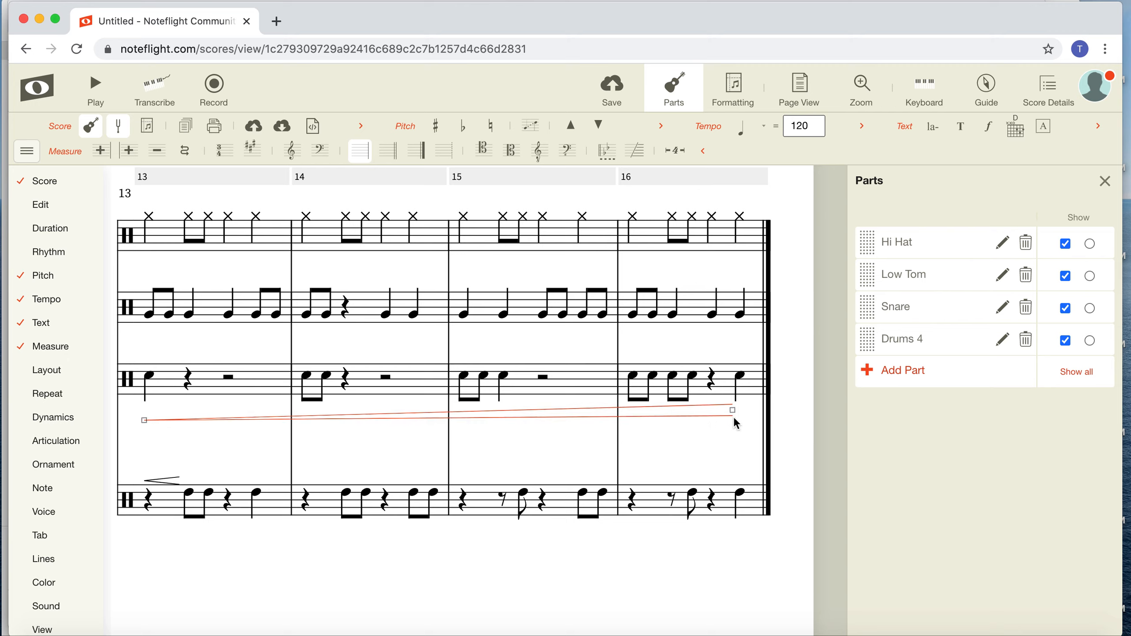
pyautogui.moveTo(735, 419); pyautogui.dragTo(736, 424)
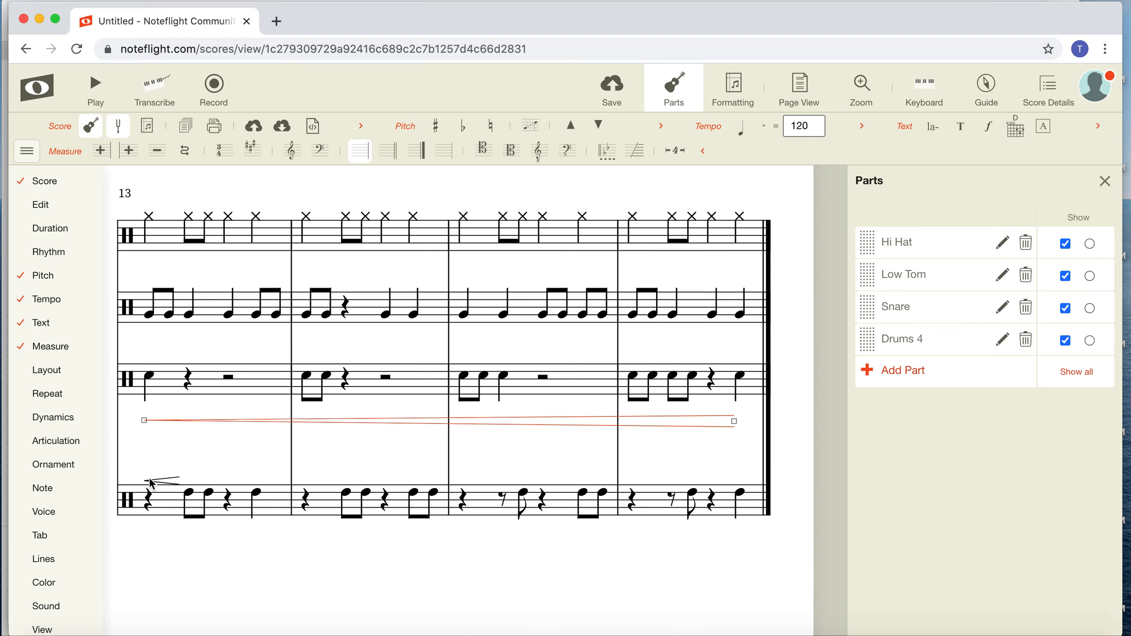
pyautogui.click(163, 483)
pyautogui.press('Delete')
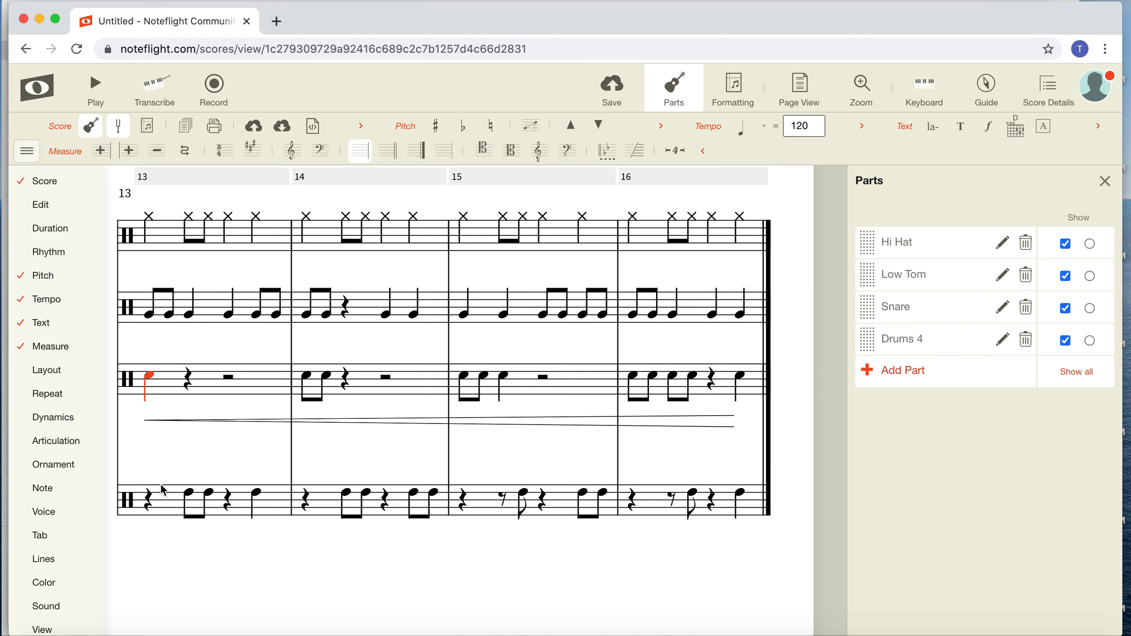
# Add a crescendo hairpin below the Drums 4 staff from the first rest of measure 13 up to the last note of measure 16.
pyautogui.click(165, 491)
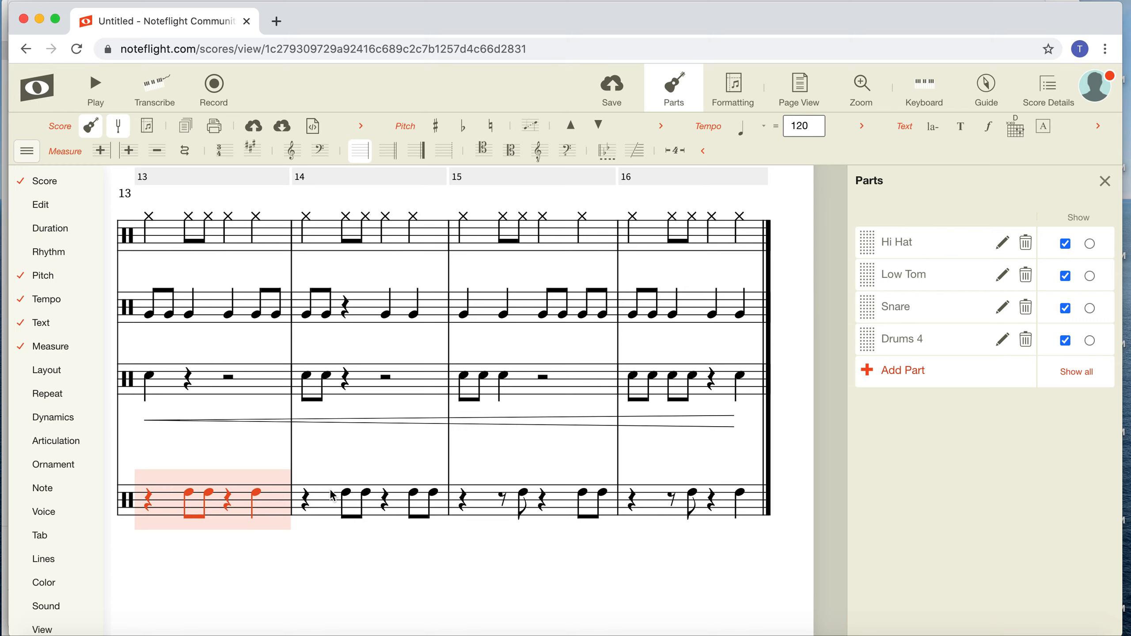
pyautogui.click(331, 473)
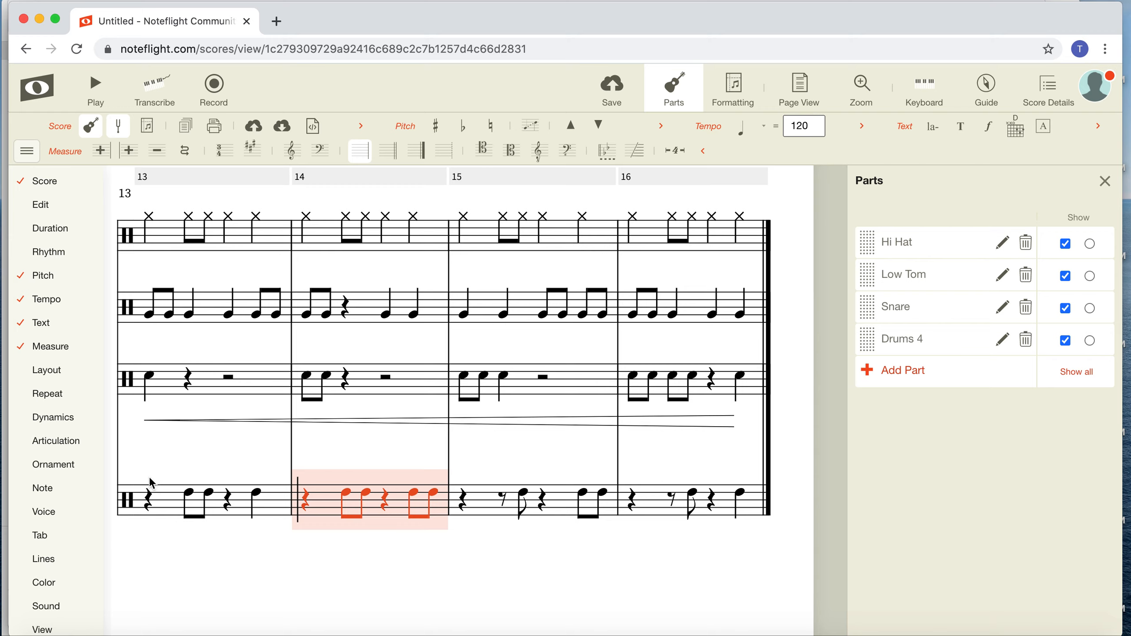
pyautogui.click(123, 480)
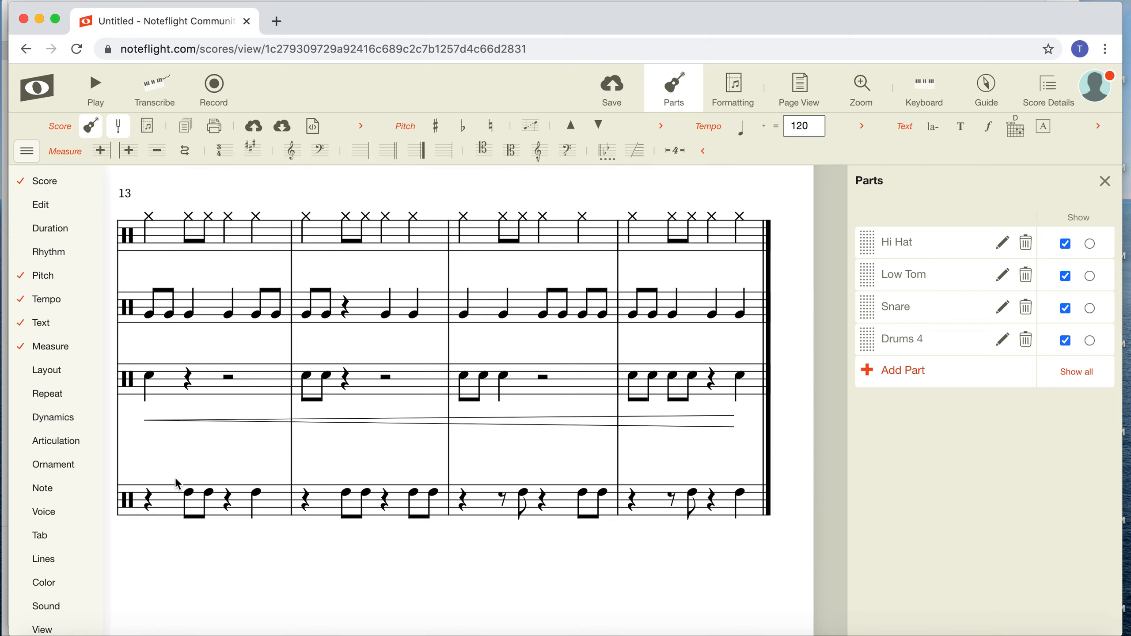
pyautogui.click(150, 506)
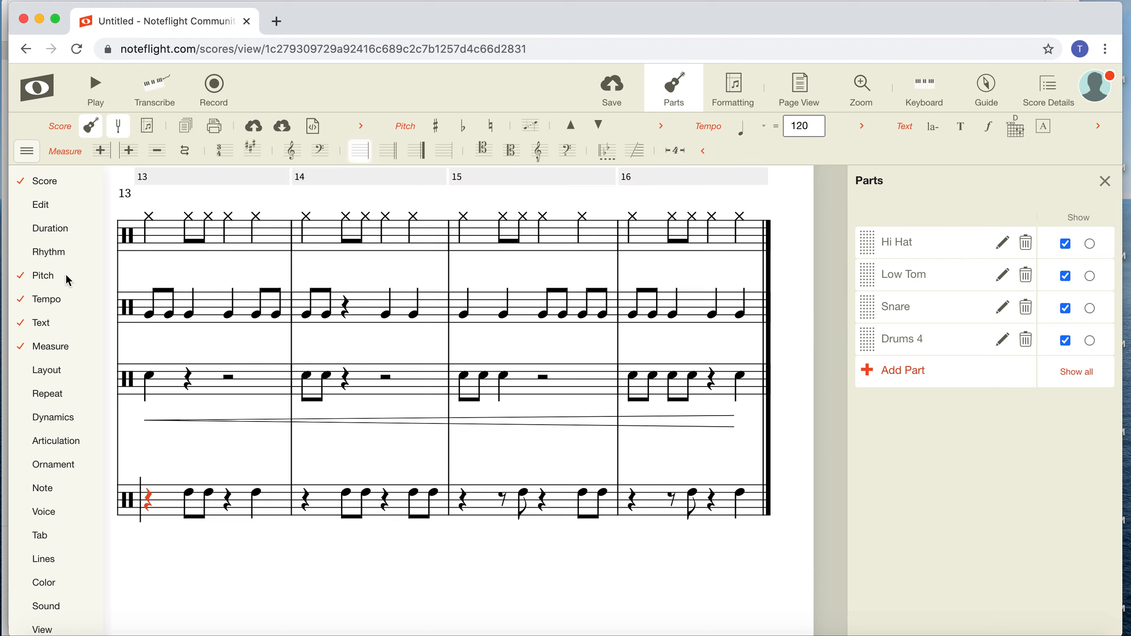
pyautogui.moveTo(71, 426)
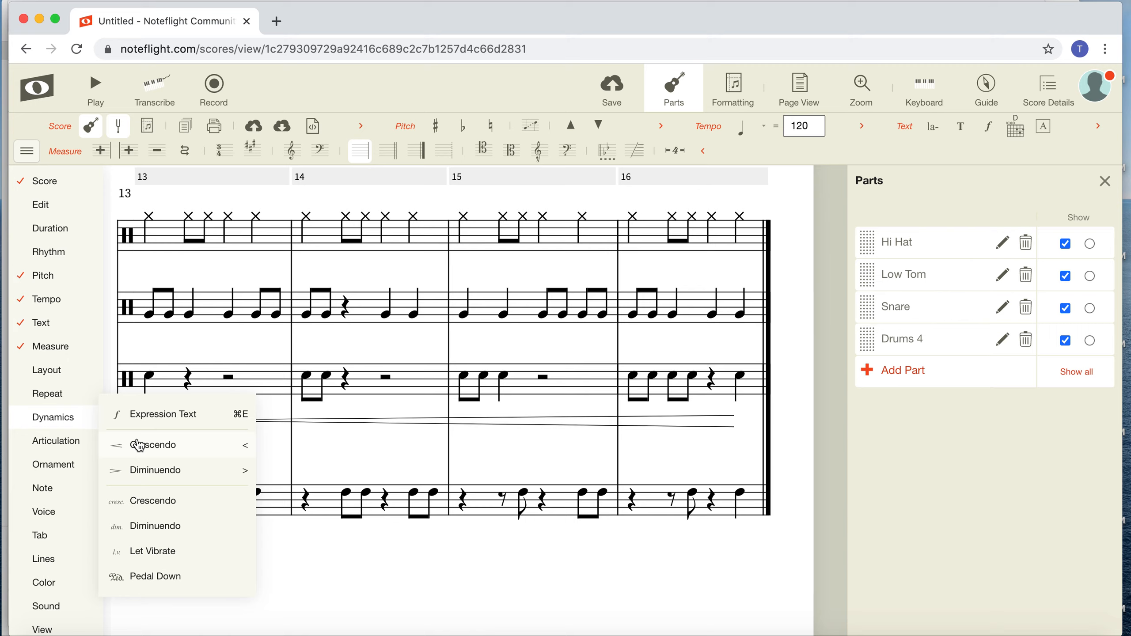
pyautogui.press('less')
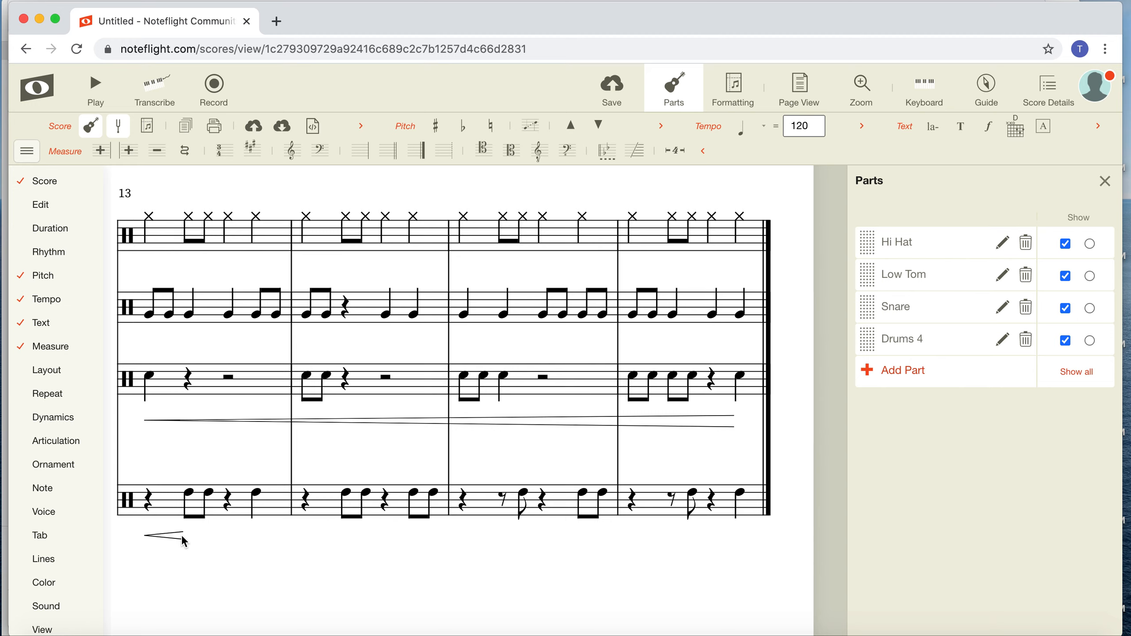
pyautogui.moveTo(180, 540); pyautogui.dragTo(501, 553)
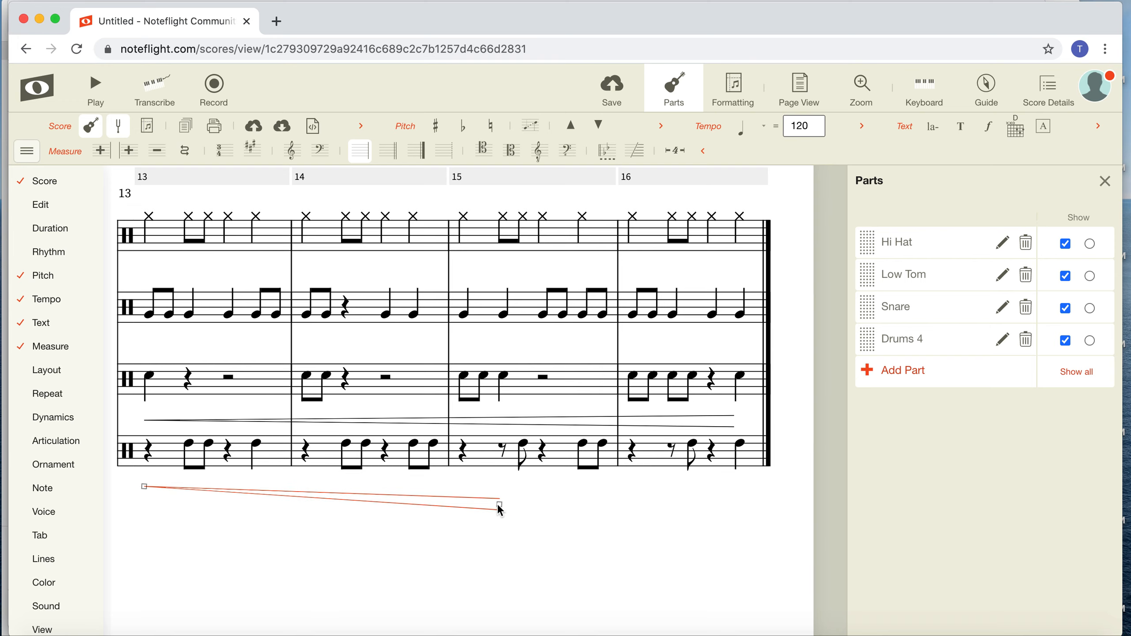
pyautogui.moveTo(500, 511); pyautogui.dragTo(730, 485)
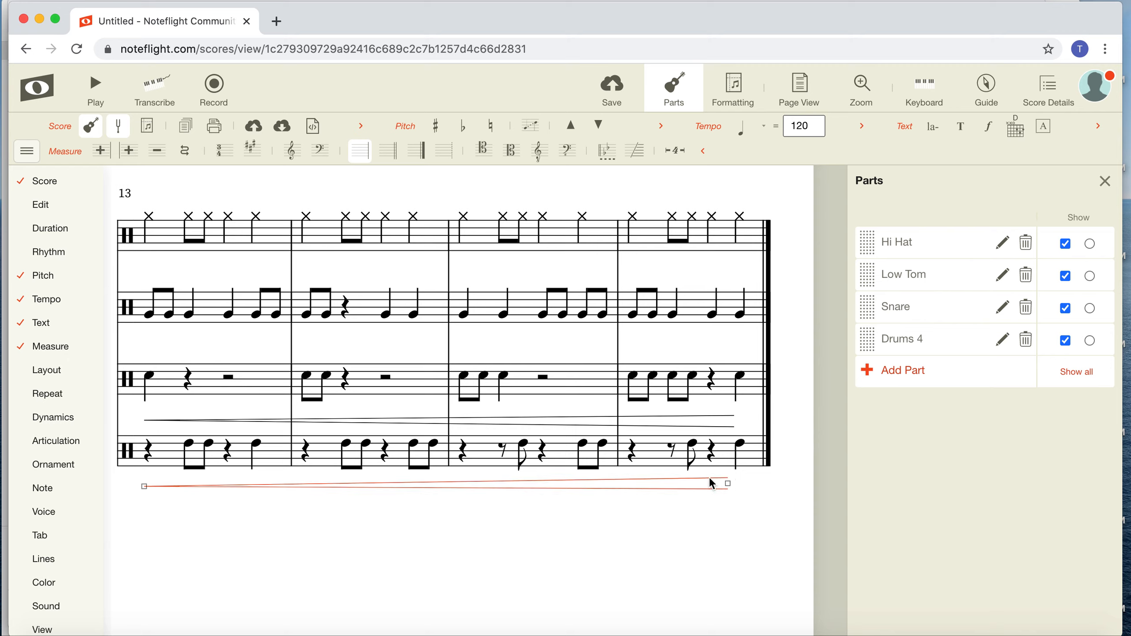
# Add a crescendo hairpin below the Low Tom staff from the first note of measure 13 up to the last note of measure 16.
pyautogui.click(150, 318)
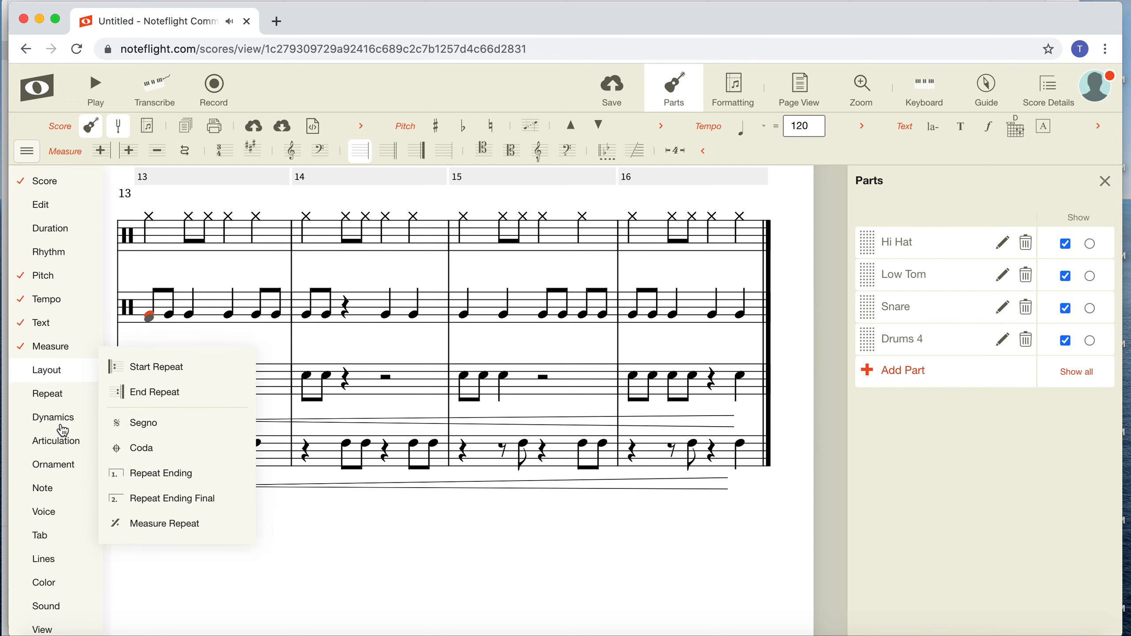
pyautogui.click(148, 445)
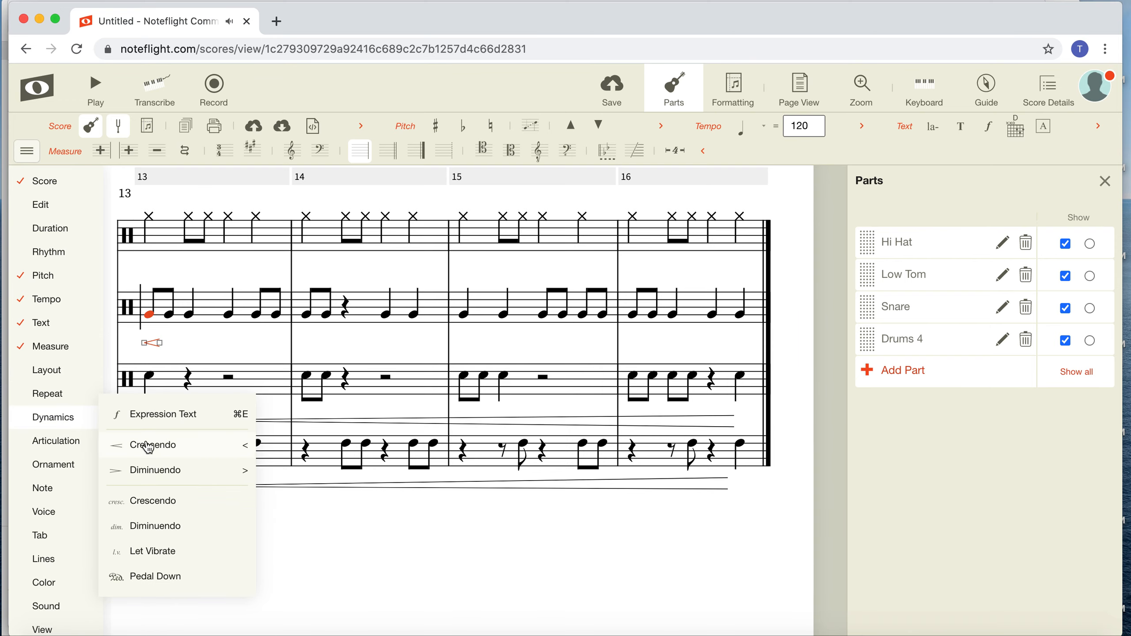
pyautogui.moveTo(331, 348); pyautogui.dragTo(631, 331)
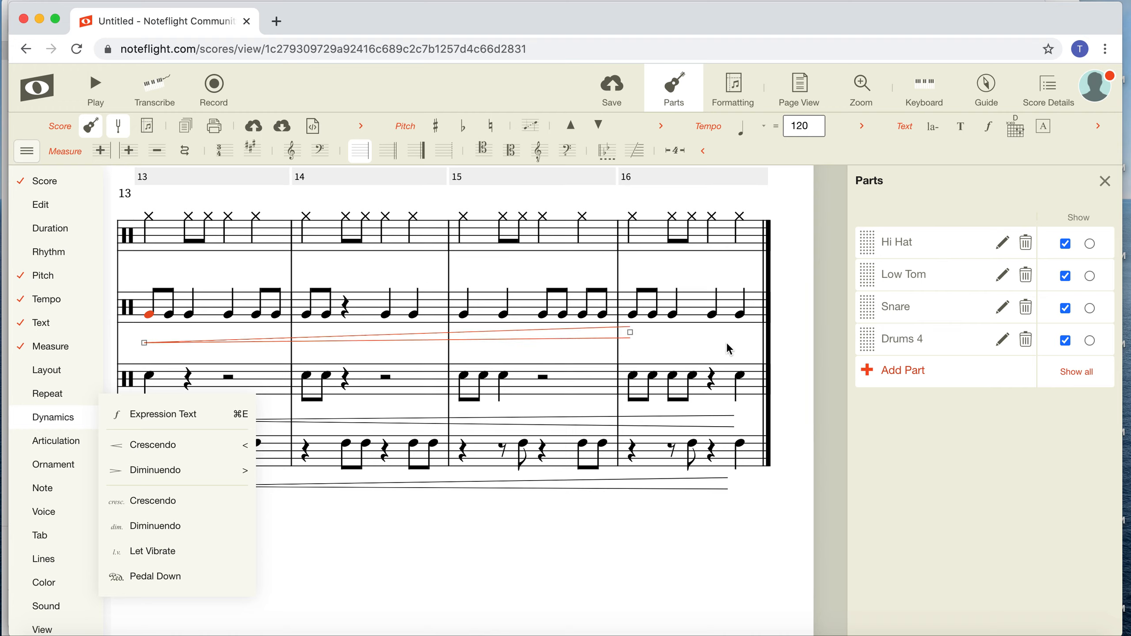
pyautogui.moveTo(728, 346); pyautogui.dragTo(731, 350)
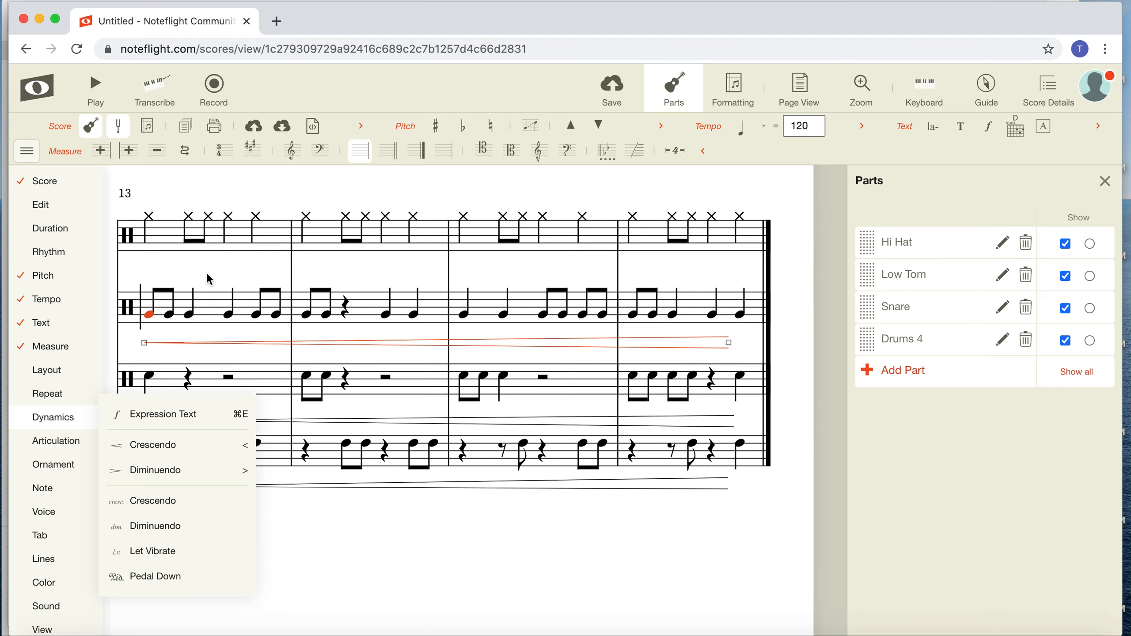
# Add a crescendo hairpin below the Hi Hat staff from the first note of measure 13 up to the last note of measure 16.
pyautogui.click(152, 222)
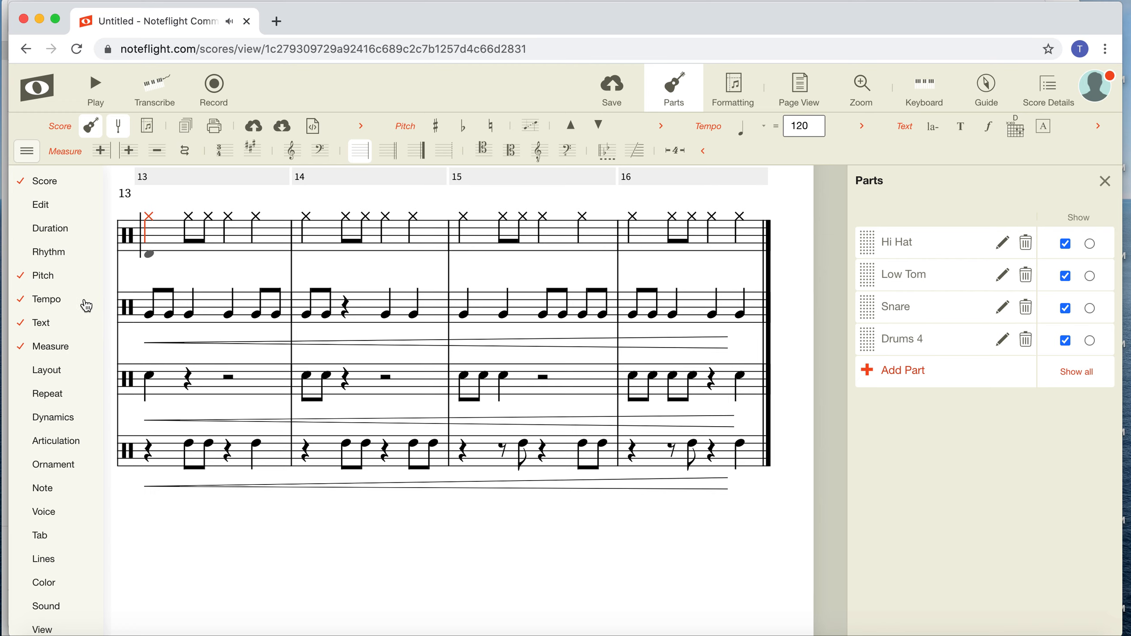
pyautogui.moveTo(65, 426)
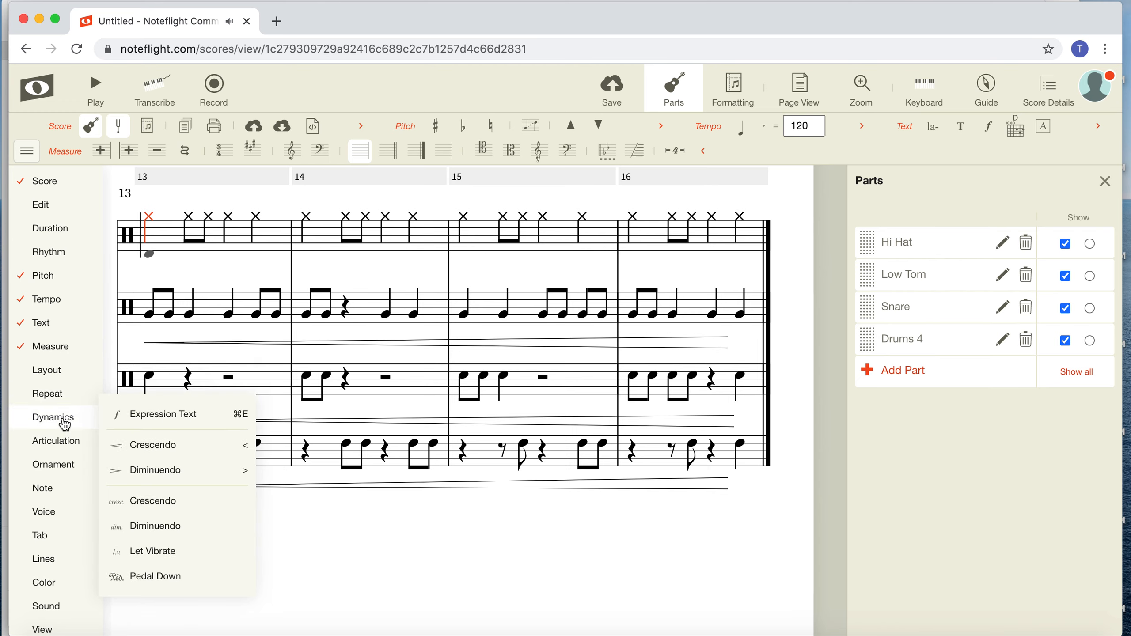
pyautogui.click(165, 453)
pyautogui.moveTo(182, 274)
pyautogui.mouseDown()
pyautogui.moveTo(668, 298)
pyautogui.moveTo(699, 272)
pyautogui.mouseUp()
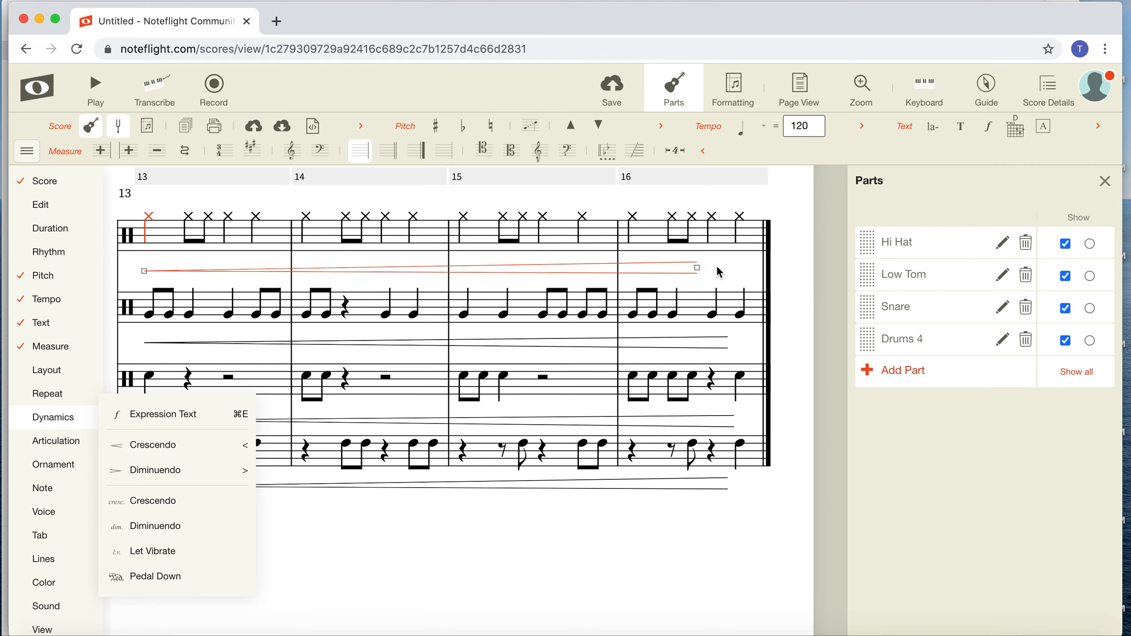
pyautogui.moveTo(728, 270); pyautogui.dragTo(730, 276)
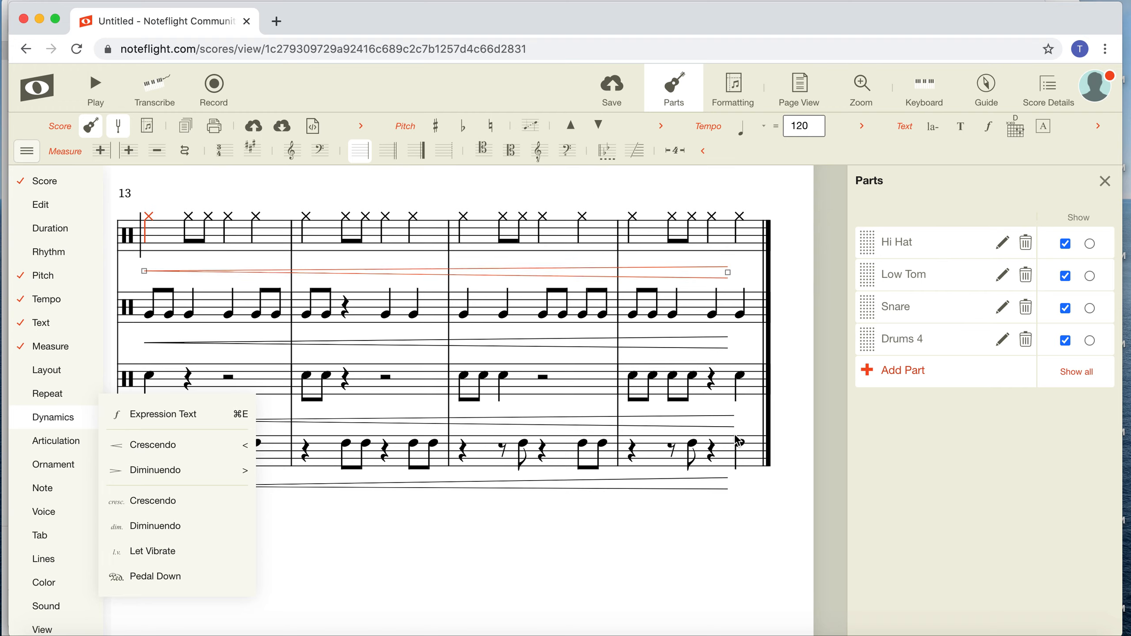
# Add the expression text ff to the last note of Drums 4 measure 16.
pyautogui.click(743, 446)
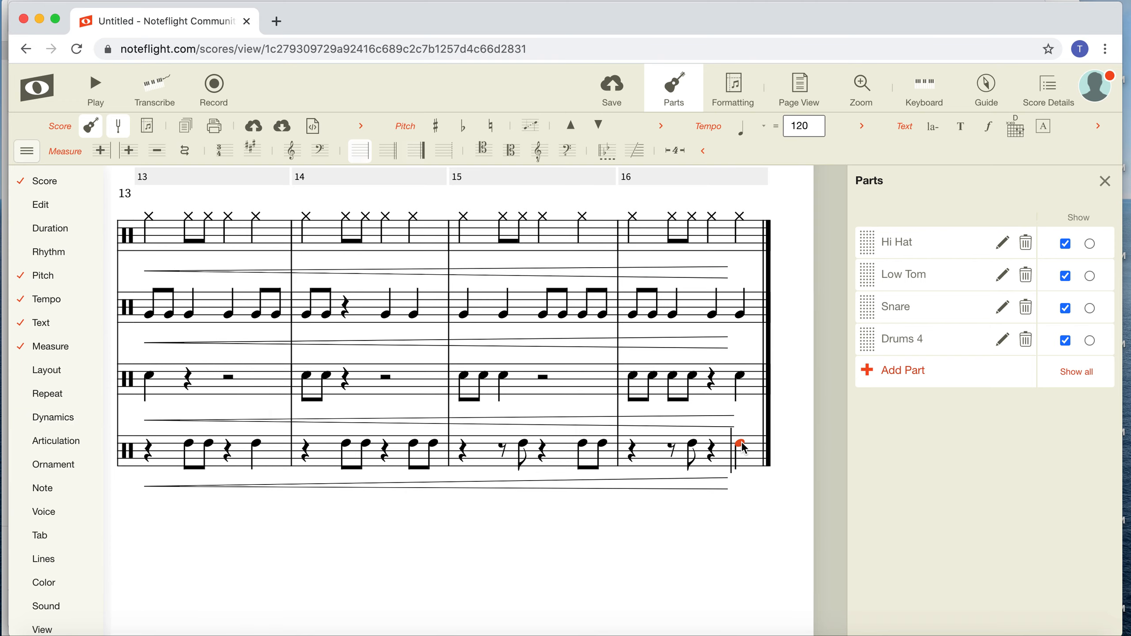
pyautogui.click(47, 419)
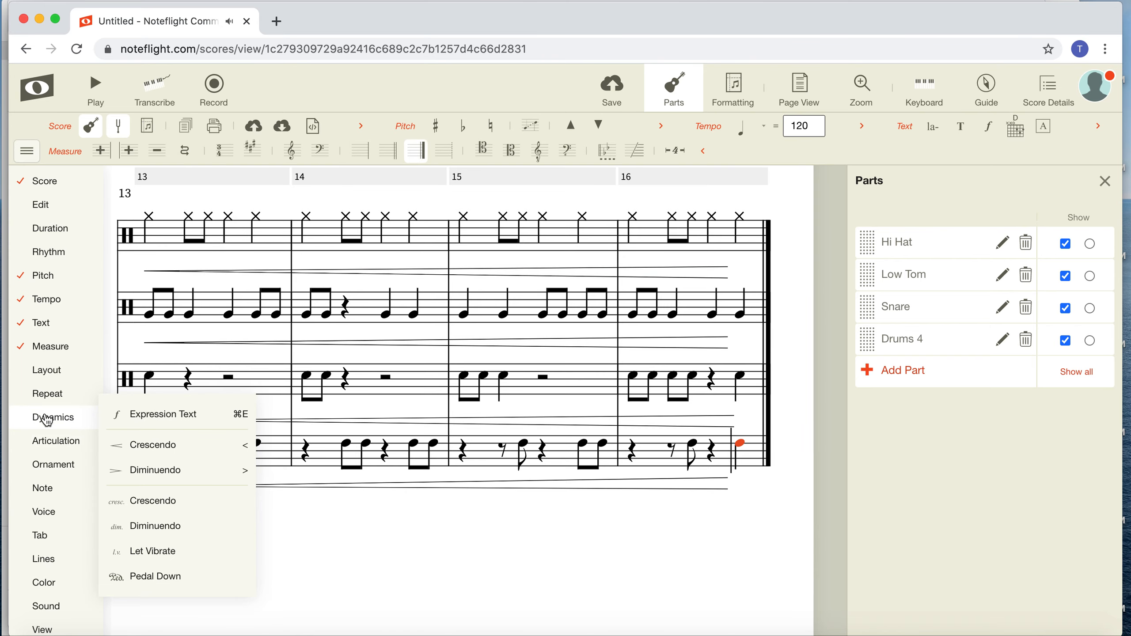
pyautogui.click(146, 415)
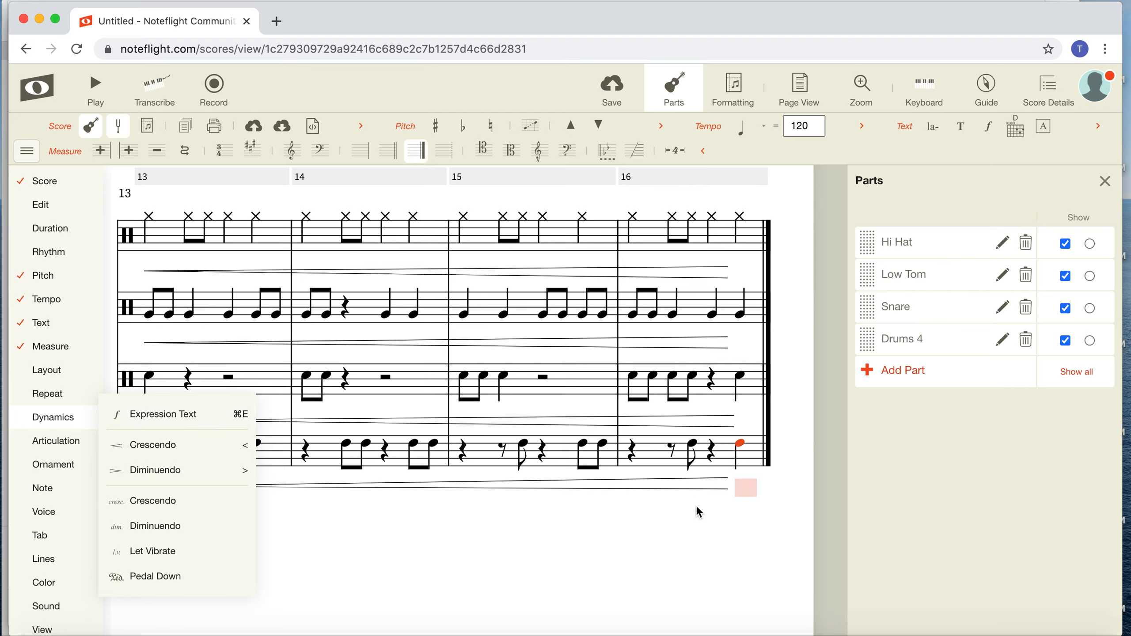
pyautogui.write('FF')
pyautogui.press('BackSpace')
pyautogui.press('BackSpace')
pyautogui.write('ff')
# Mark the last Snare note of measure 16 with the expression text ff.
pyautogui.click(741, 378)
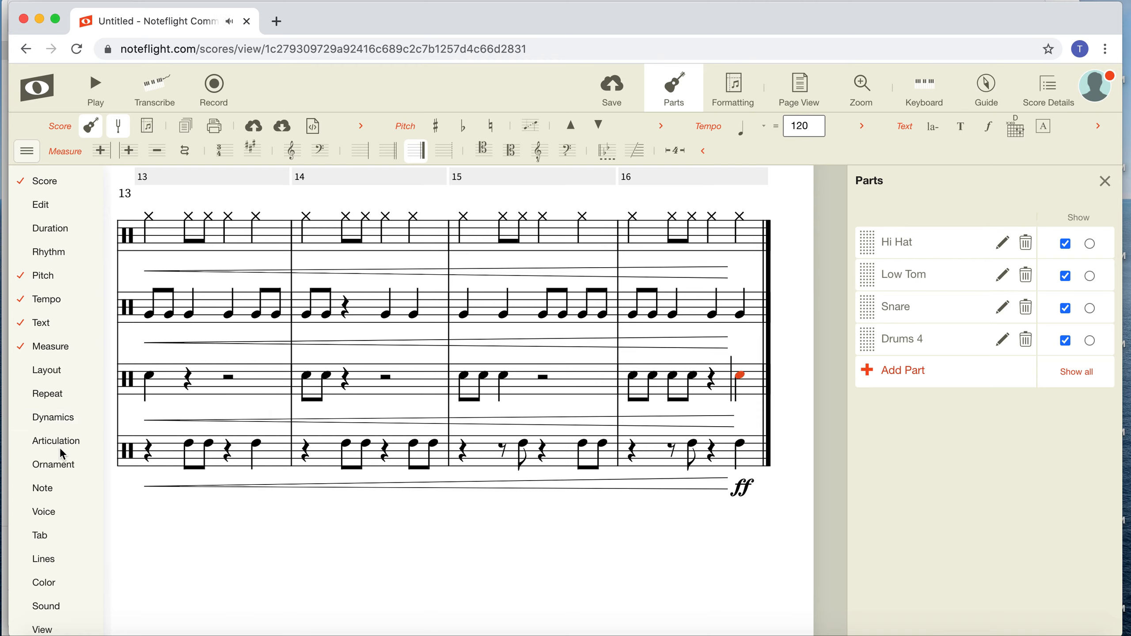
pyautogui.click(54, 421)
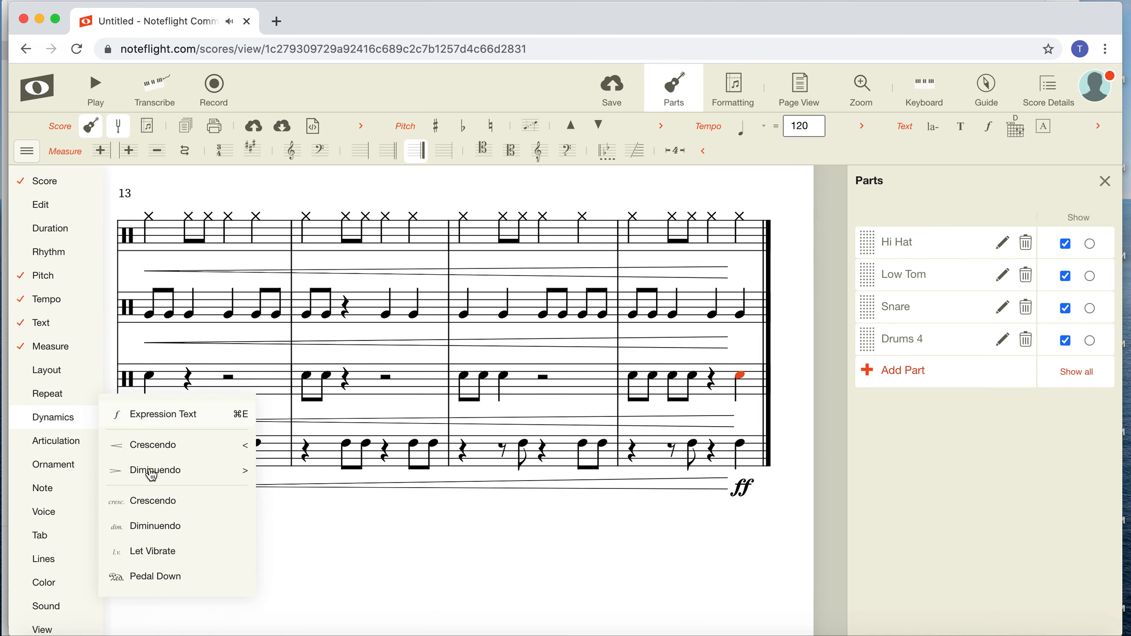
pyautogui.click(153, 417)
pyautogui.write('ff')
# Mark the last Low Tom note of measure 16 with the expression text ff.
pyautogui.click(737, 317)
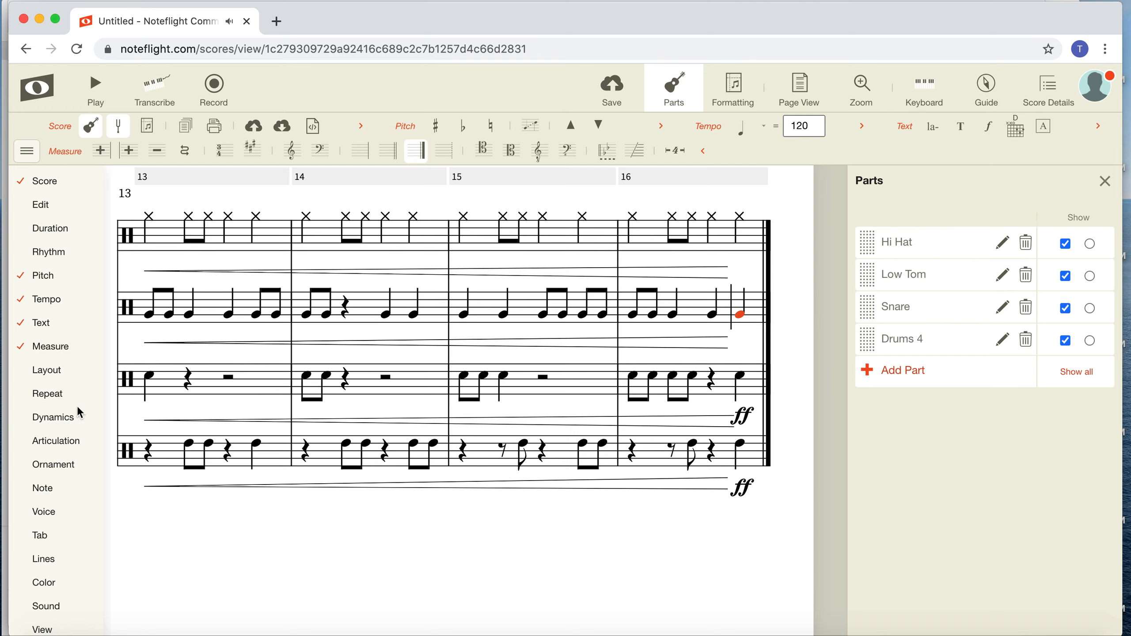
pyautogui.click(57, 422)
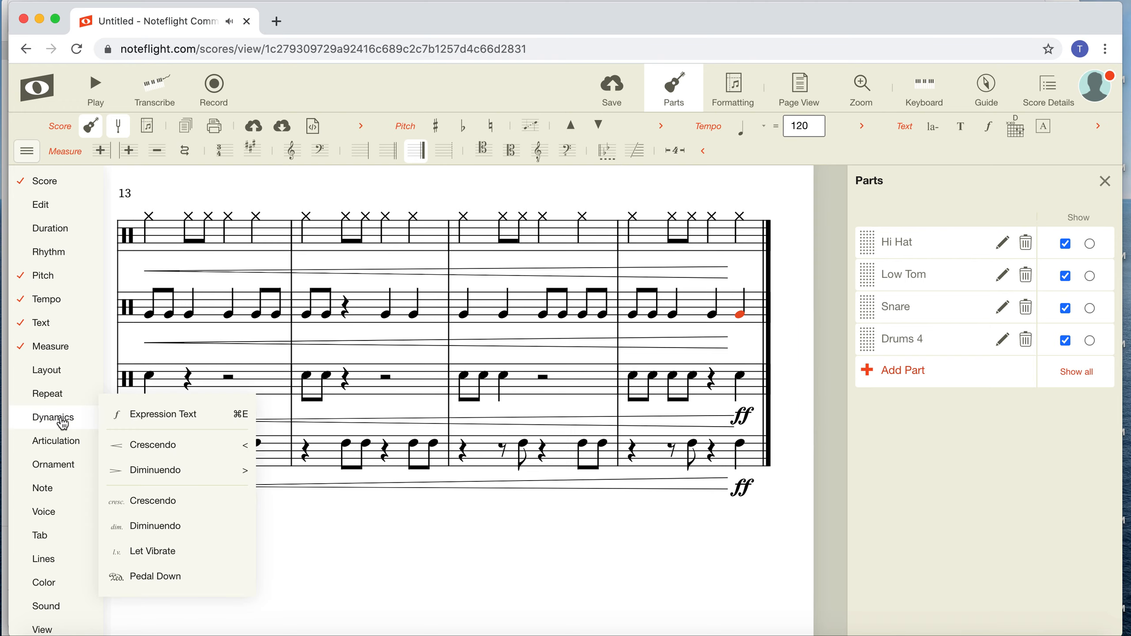
pyautogui.click(156, 421)
pyautogui.write('ff')
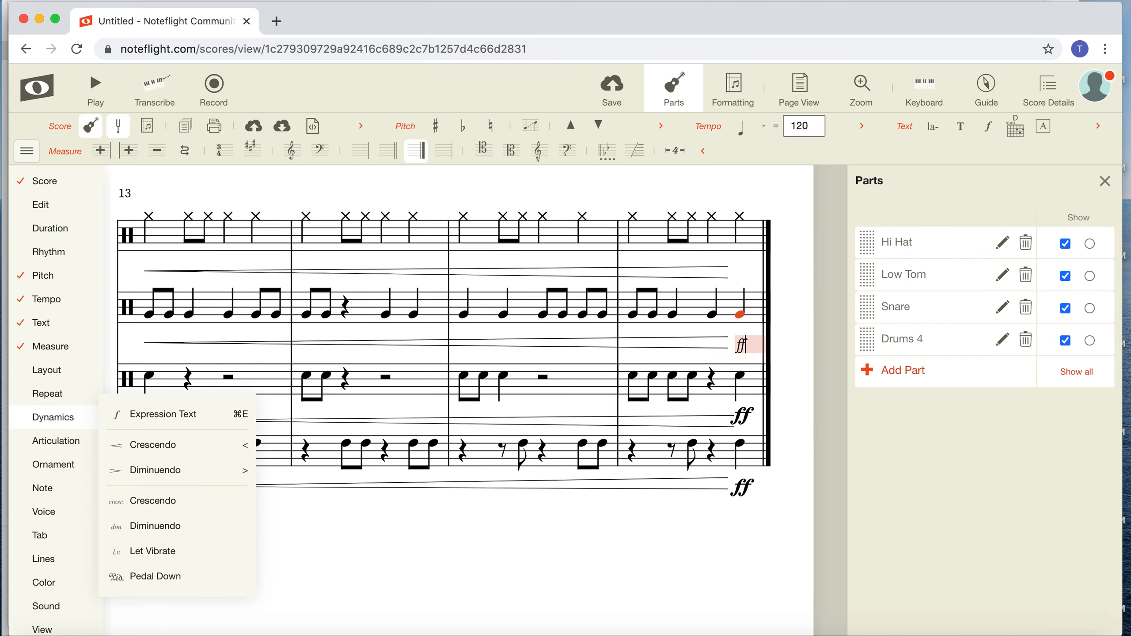
# Mark the last Hi Hat note of measure 16 with the expression text ff and clear the selection.
pyautogui.click(741, 219)
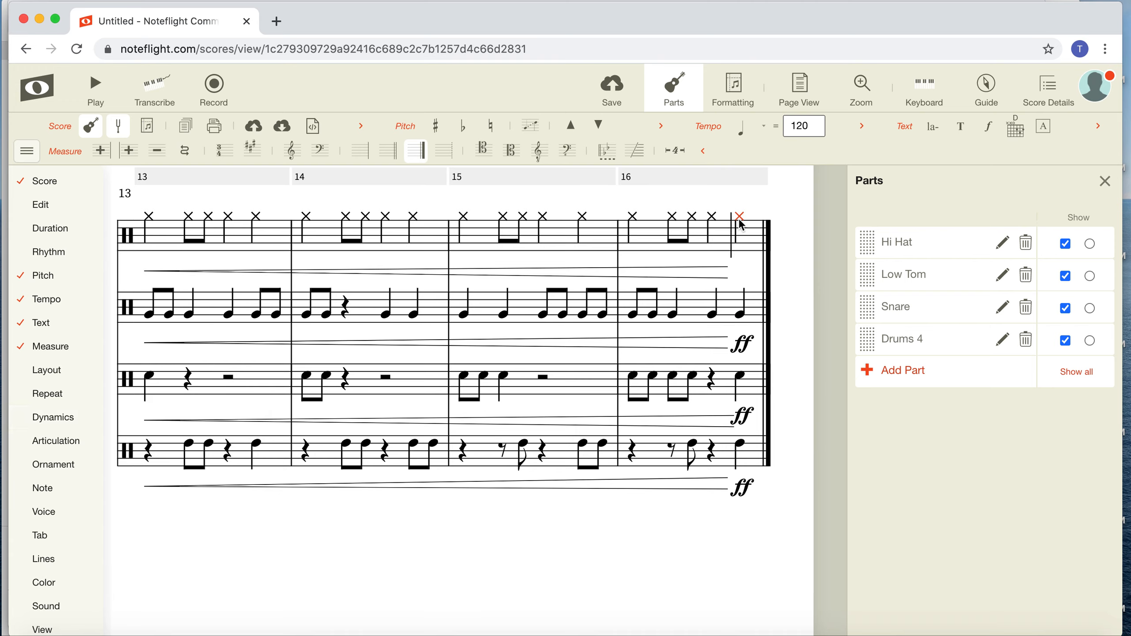
pyautogui.click(47, 423)
pyautogui.click(156, 421)
pyautogui.write('ff')
pyautogui.click(400, 552)
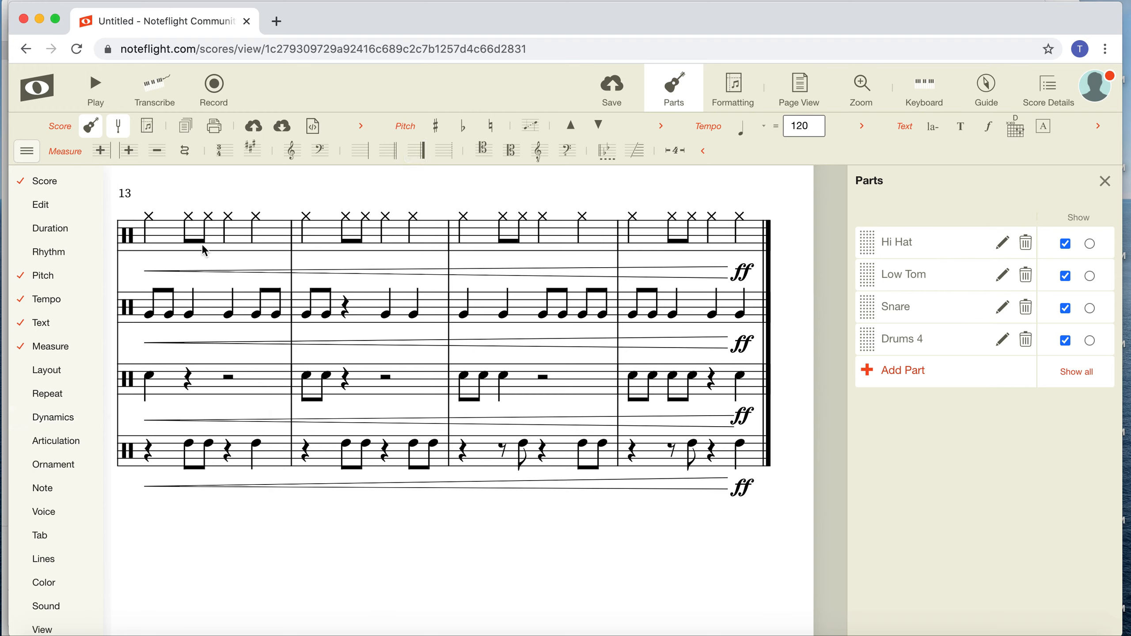
# Play back the closing section from the first Hi Hat note of measure 13.
pyautogui.click(152, 220)
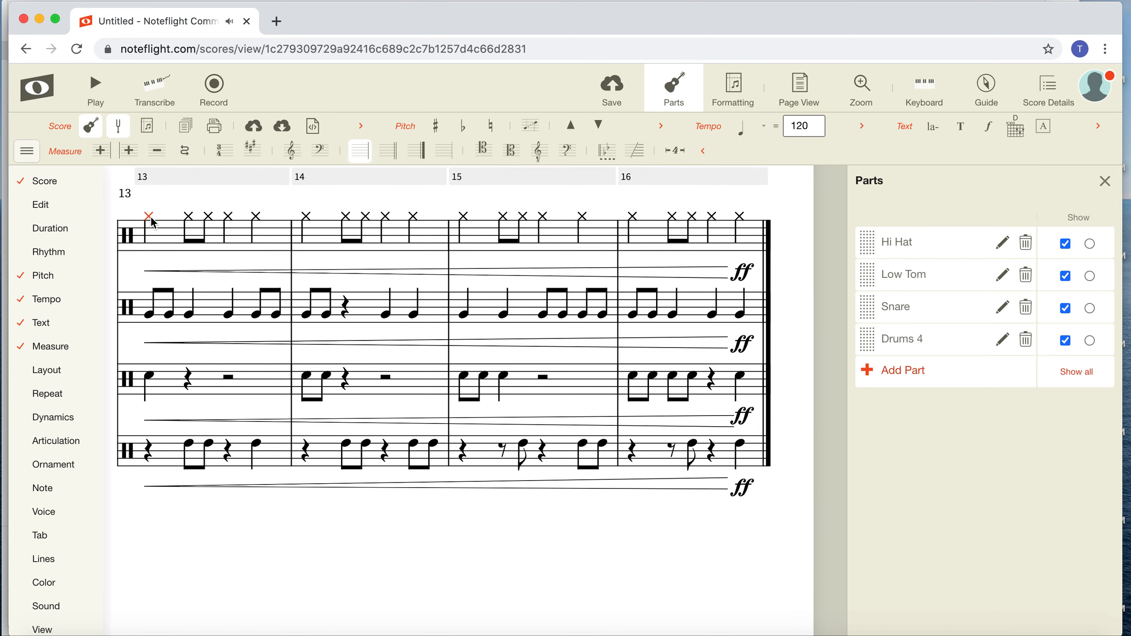
pyautogui.press('space')
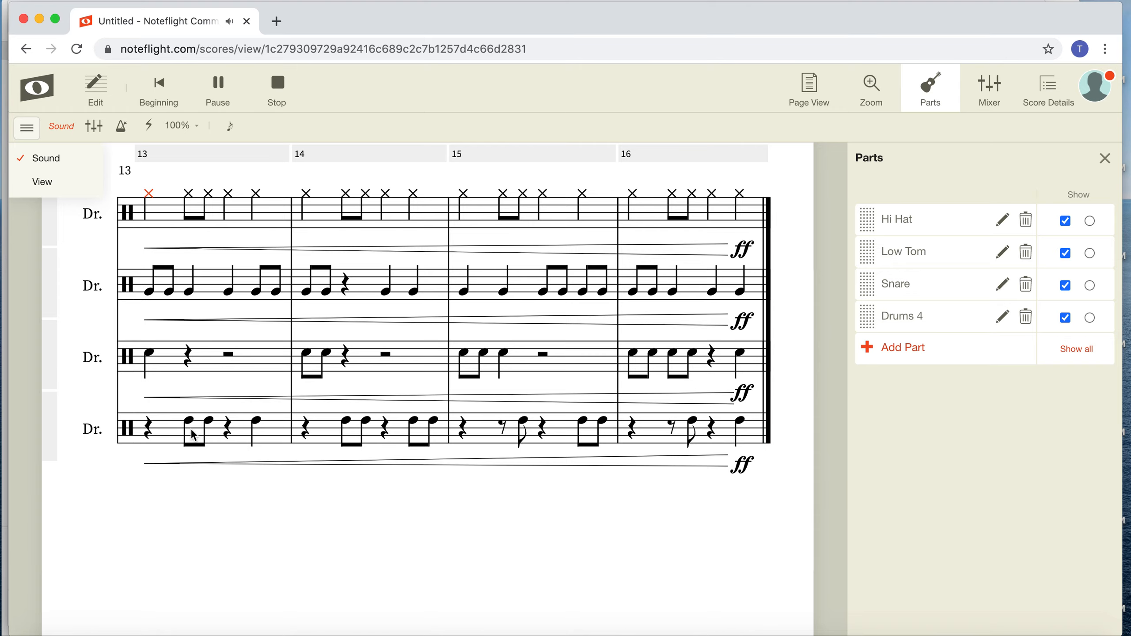
# Add an accent to the first Low Tom note of measure 1.
pyautogui.scroll(6, 512, 459)
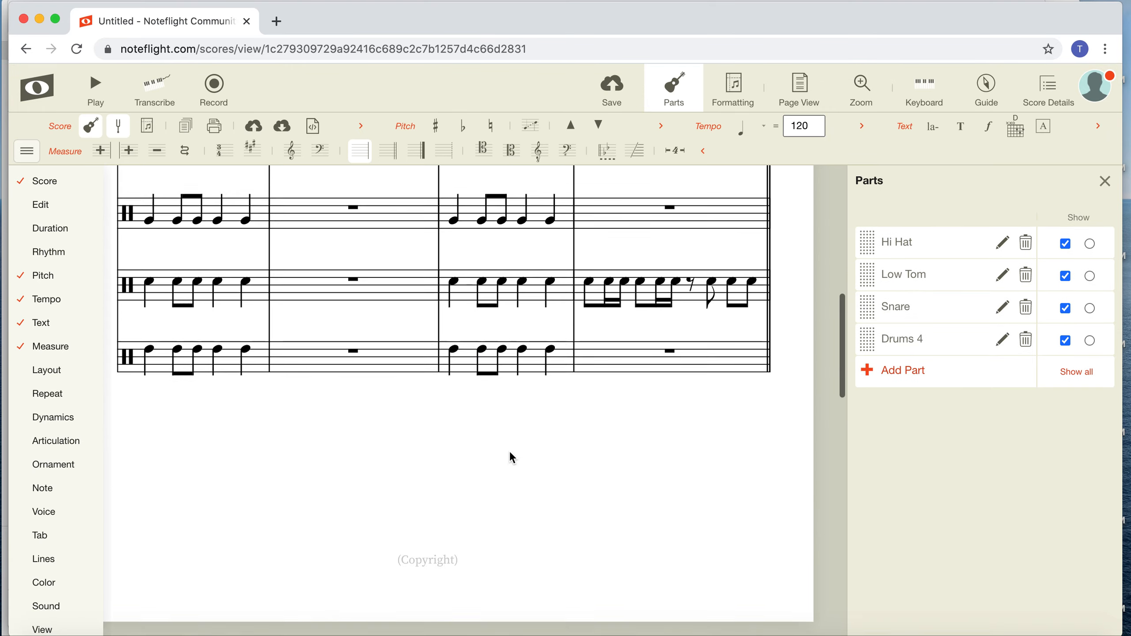
pyautogui.scroll(2, 512, 458)
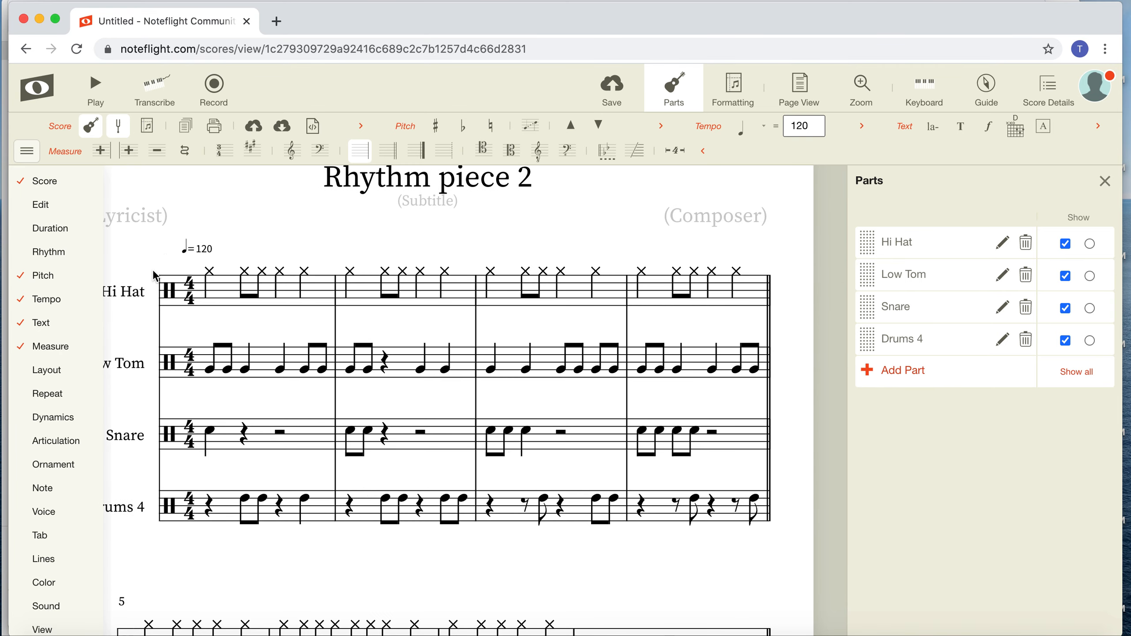
pyautogui.click(213, 371)
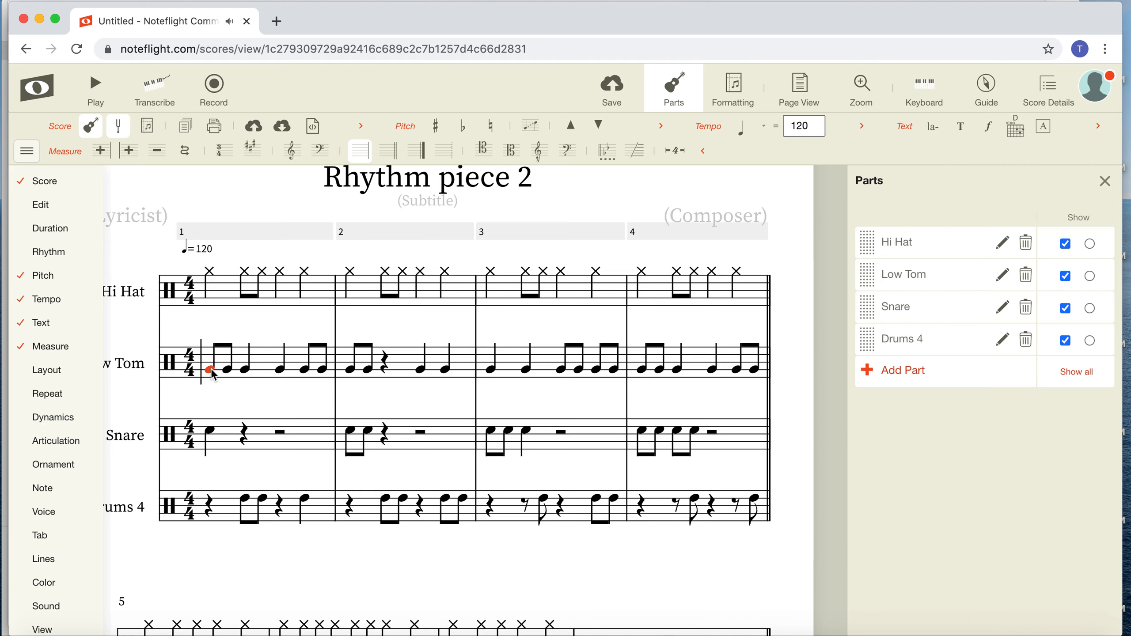
pyautogui.moveTo(54, 450)
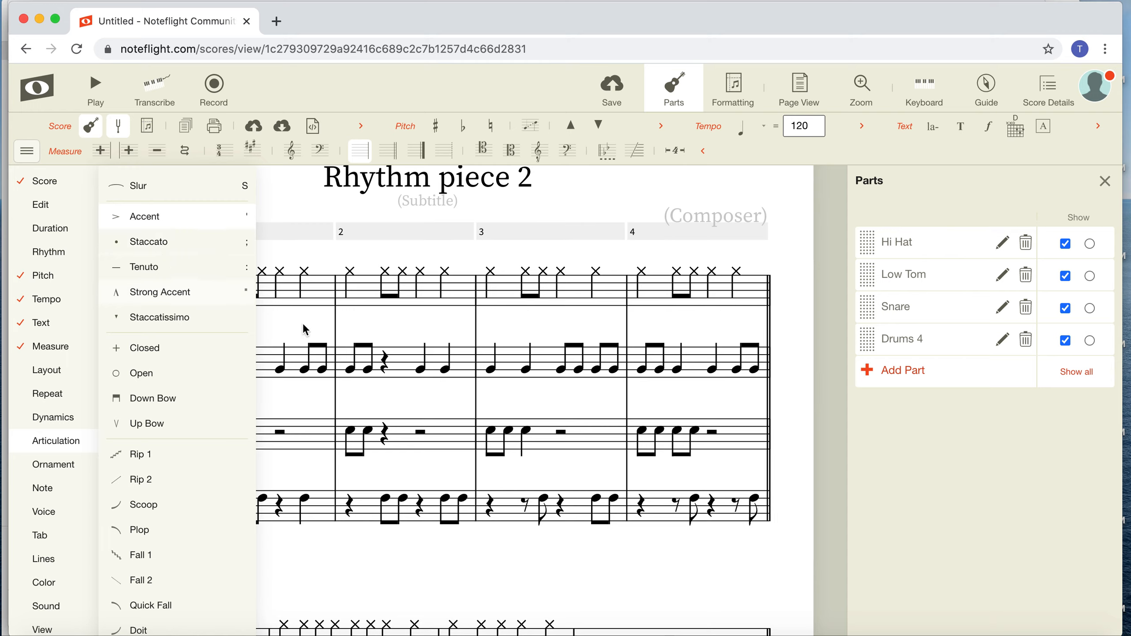
pyautogui.press('Escape')
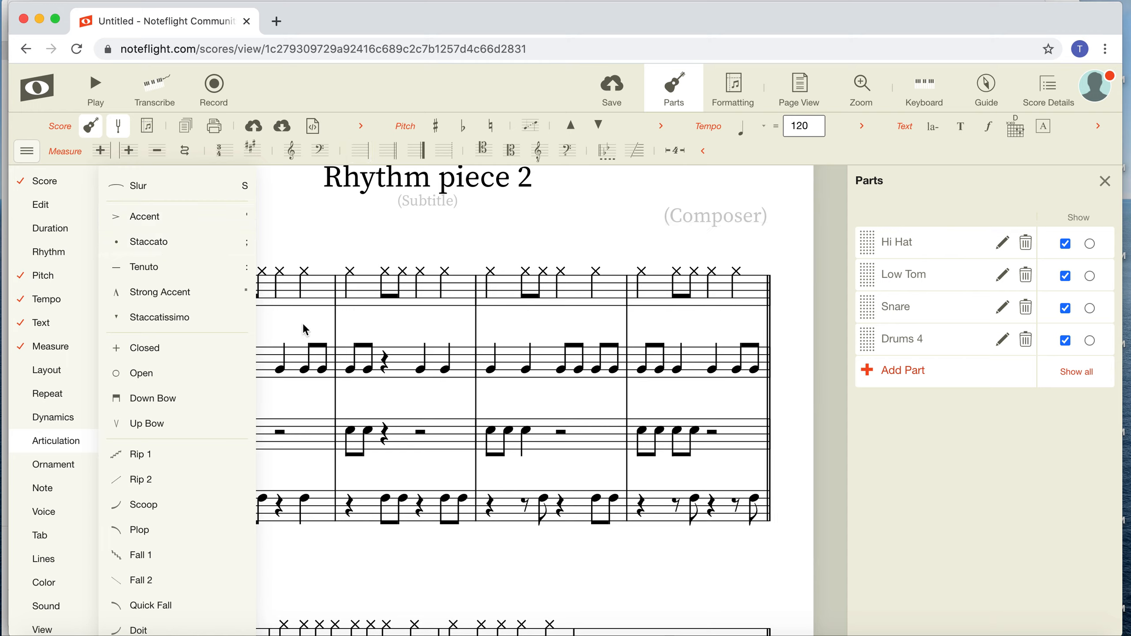
pyautogui.click(304, 326)
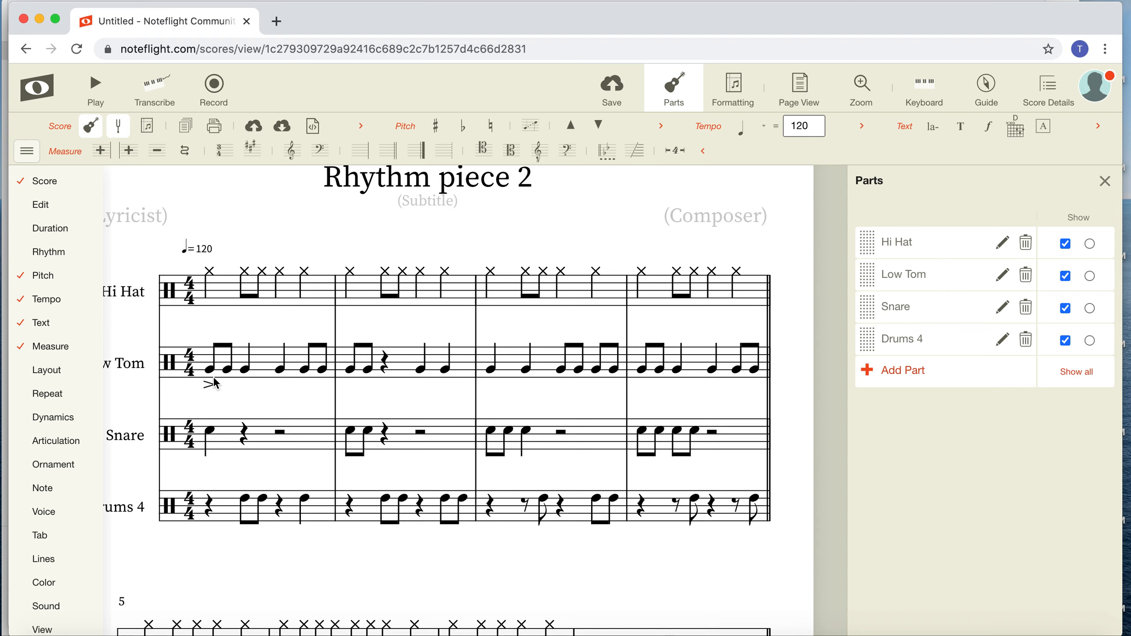
# Add a staccato mark to the Low Tom quarter note on beat 3 of measure 1.
pyautogui.click(281, 374)
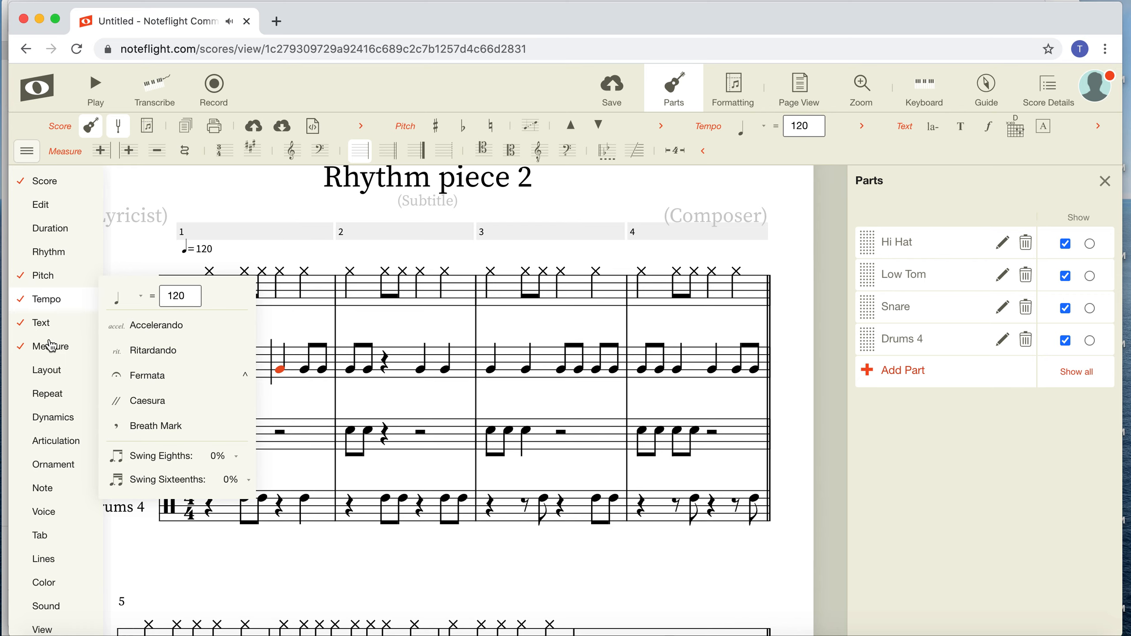
pyautogui.moveTo(55, 425)
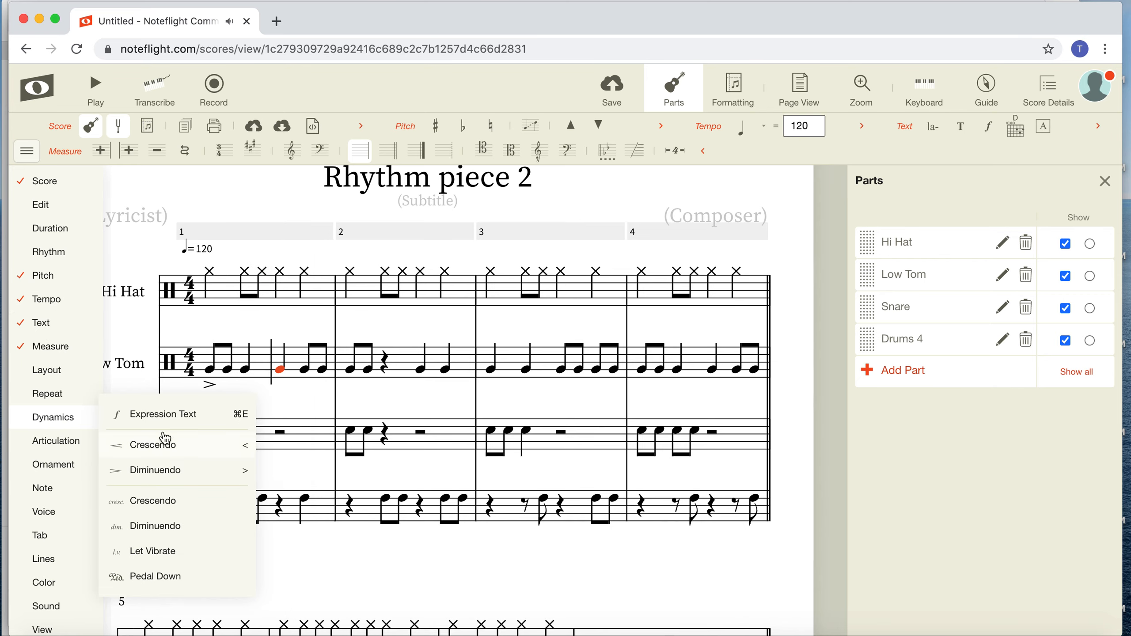
pyautogui.moveTo(52, 444)
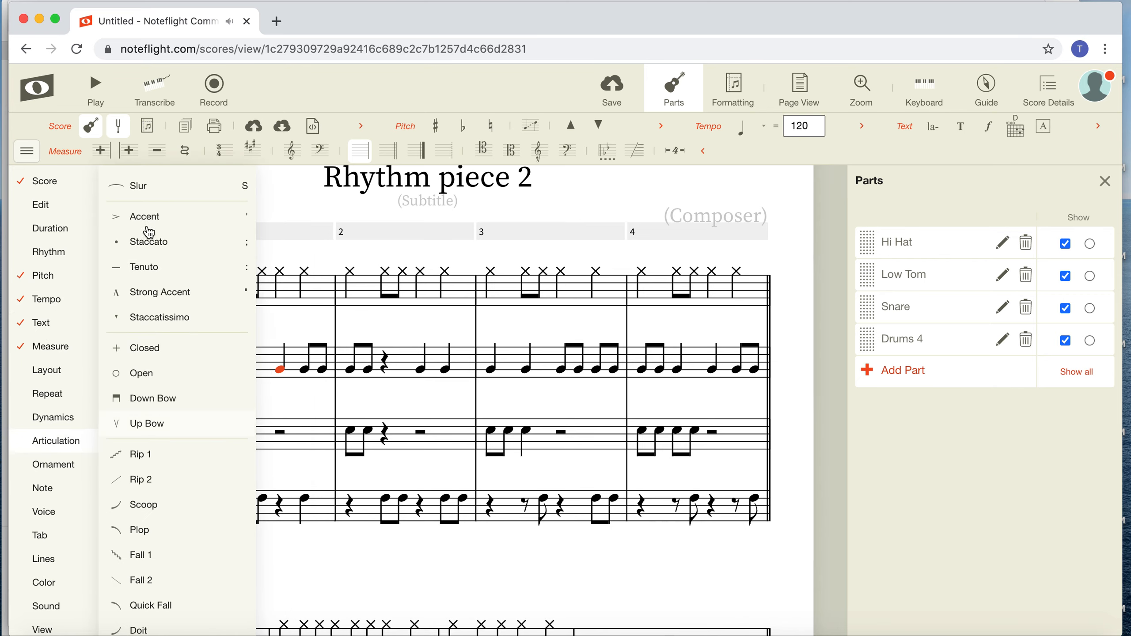
pyautogui.press(';')
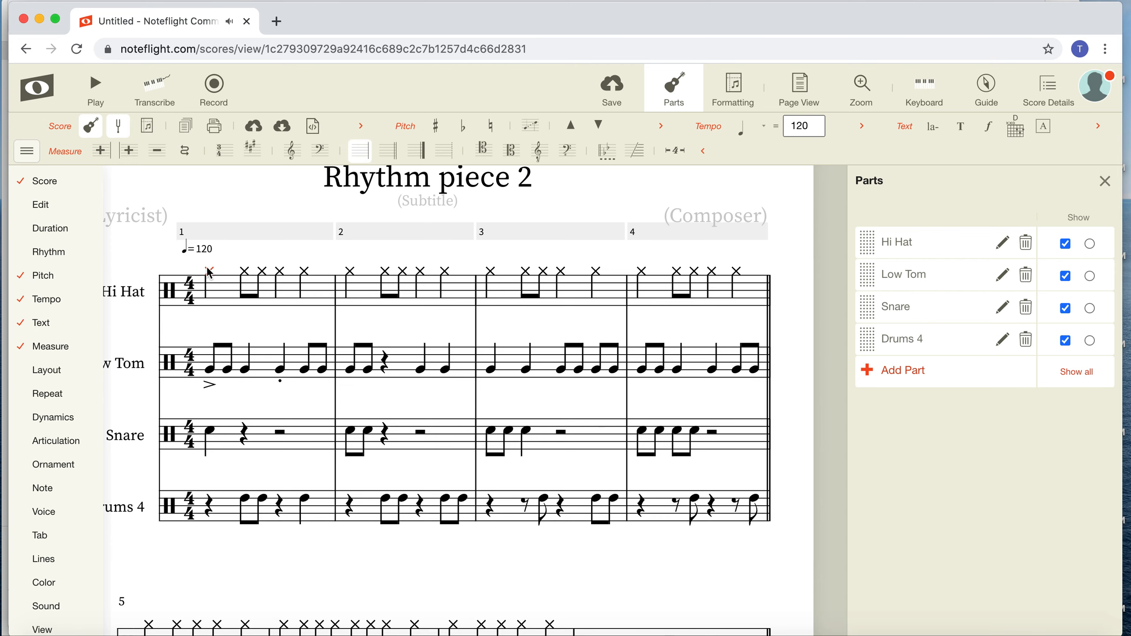
# Play back the score from the start of measure 1 through the final measure.
pyautogui.press('space')
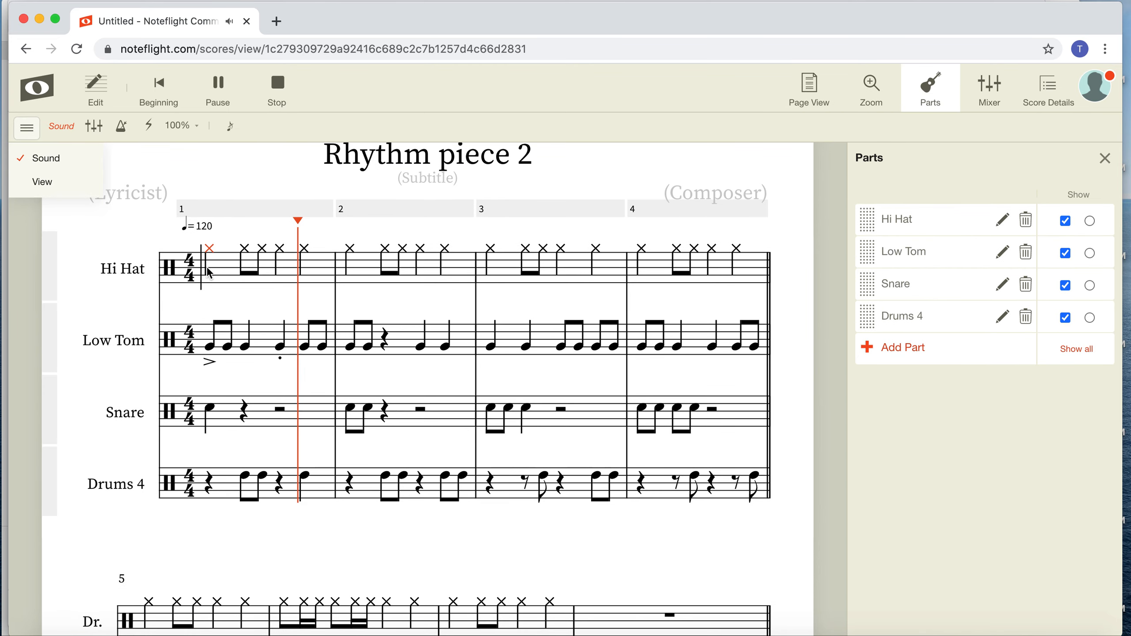
pyautogui.press('space')
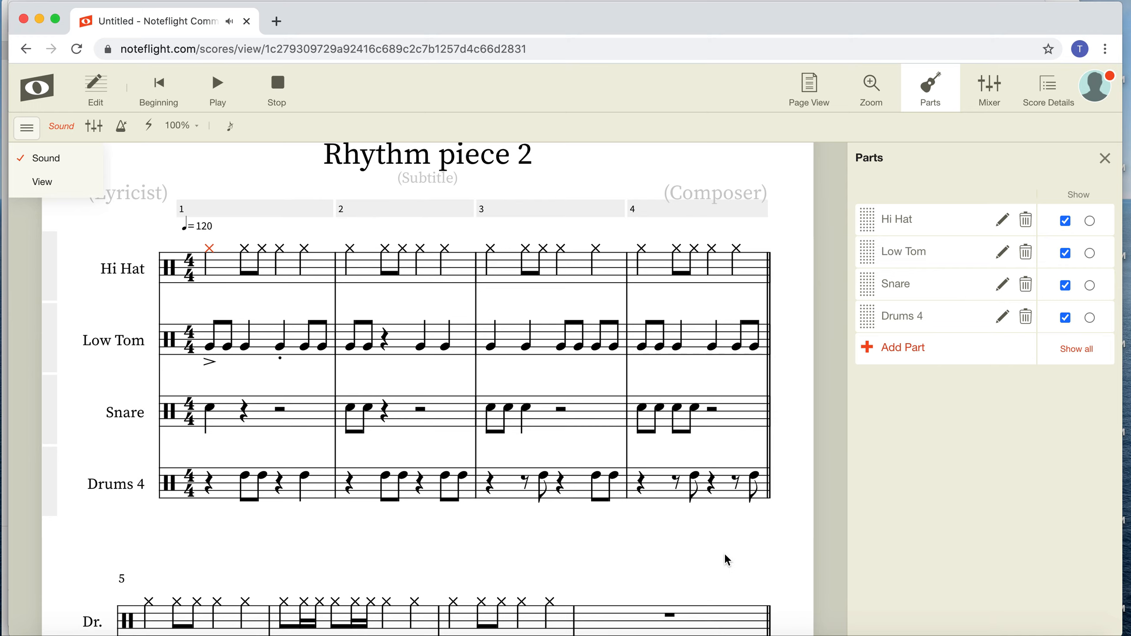
pyautogui.scroll(-15, 728, 561)
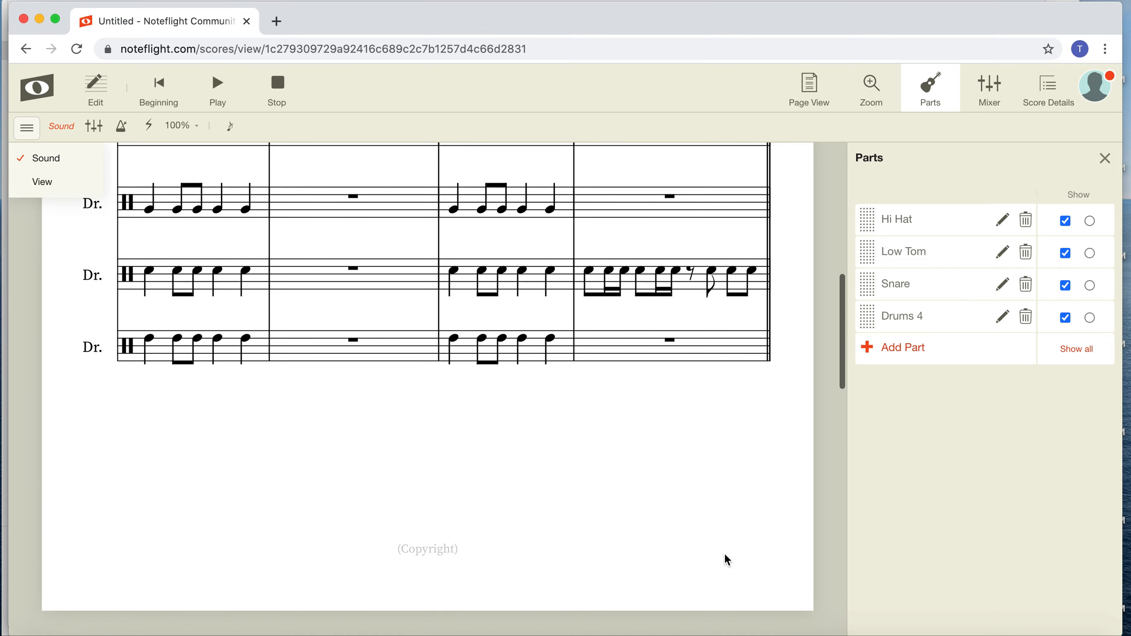
pyautogui.scroll(-10, 728, 561)
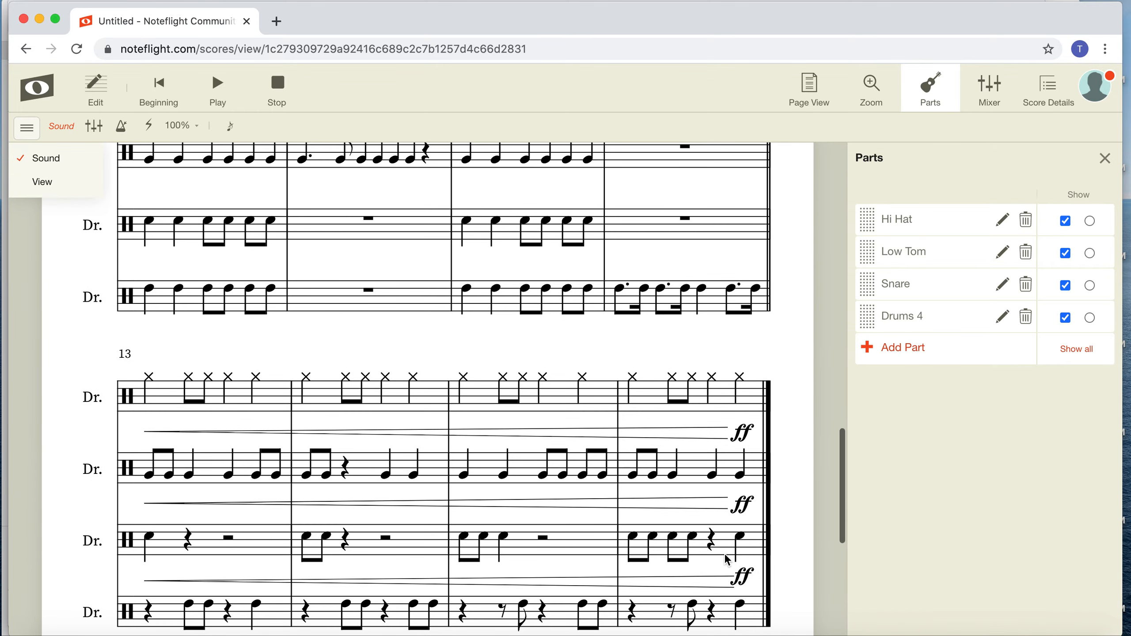
pyautogui.scroll(-5, 728, 561)
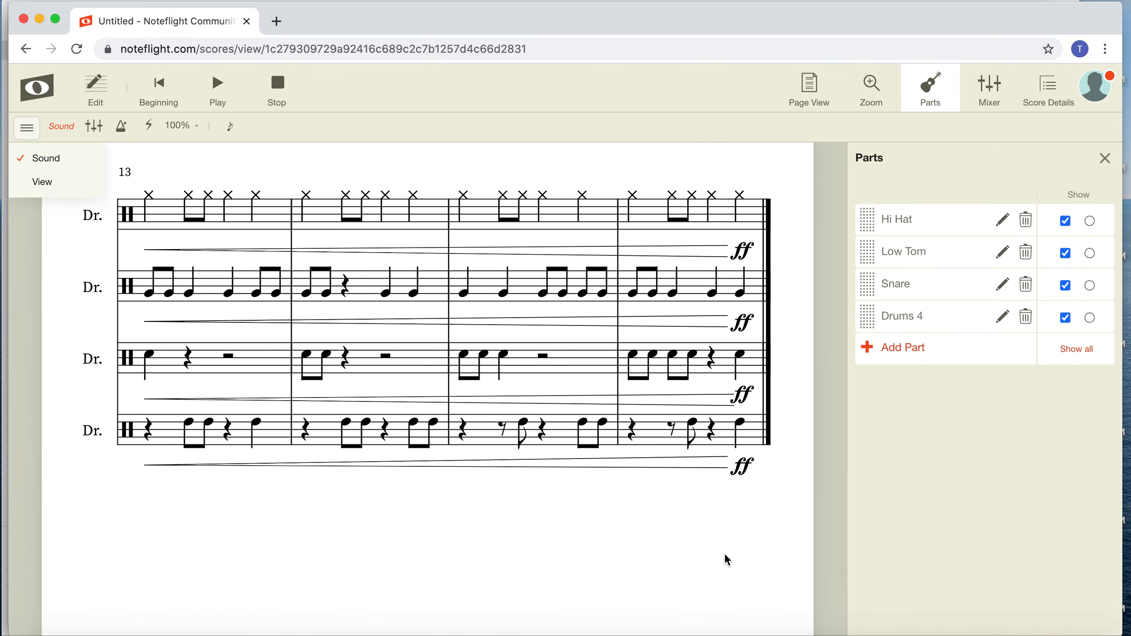
pyautogui.scroll(20, 728, 561)
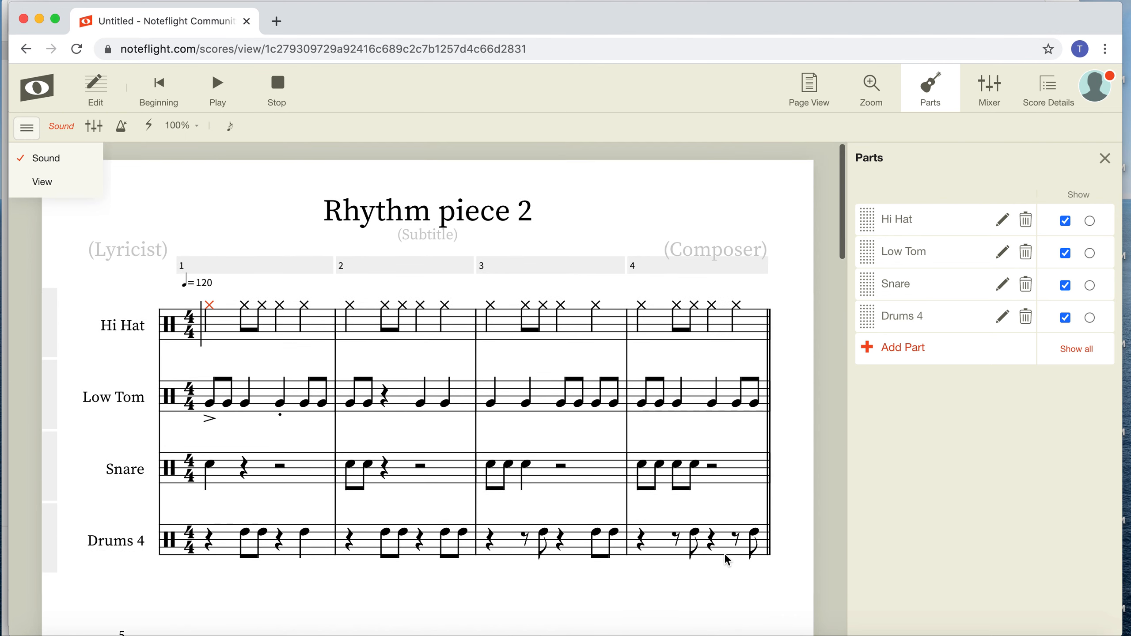
pyautogui.click(214, 467)
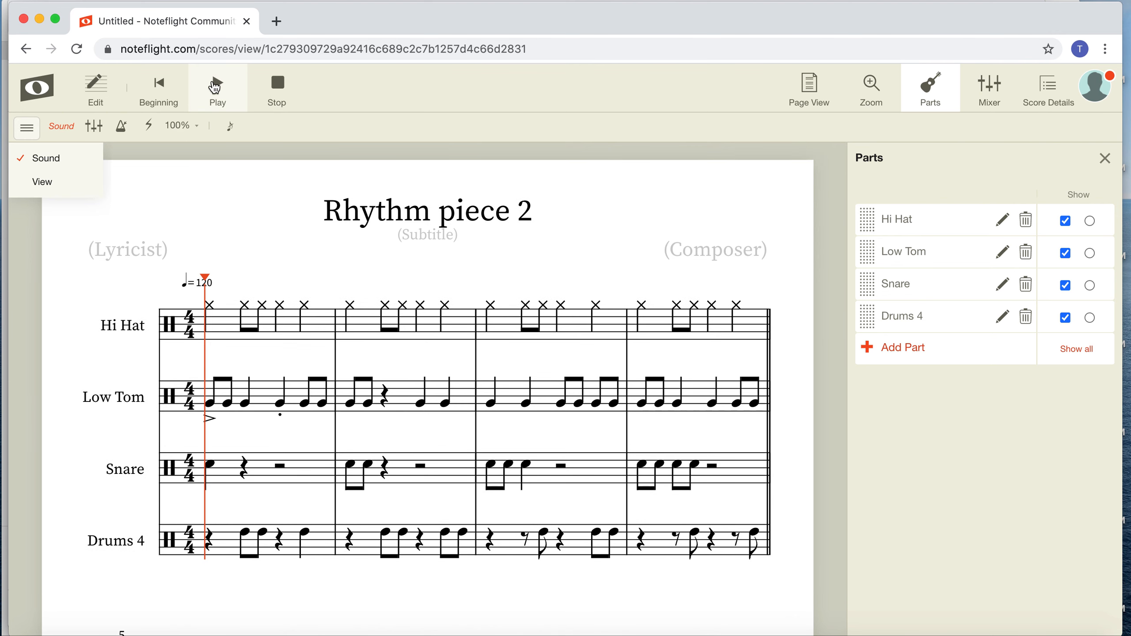
pyautogui.click(215, 87)
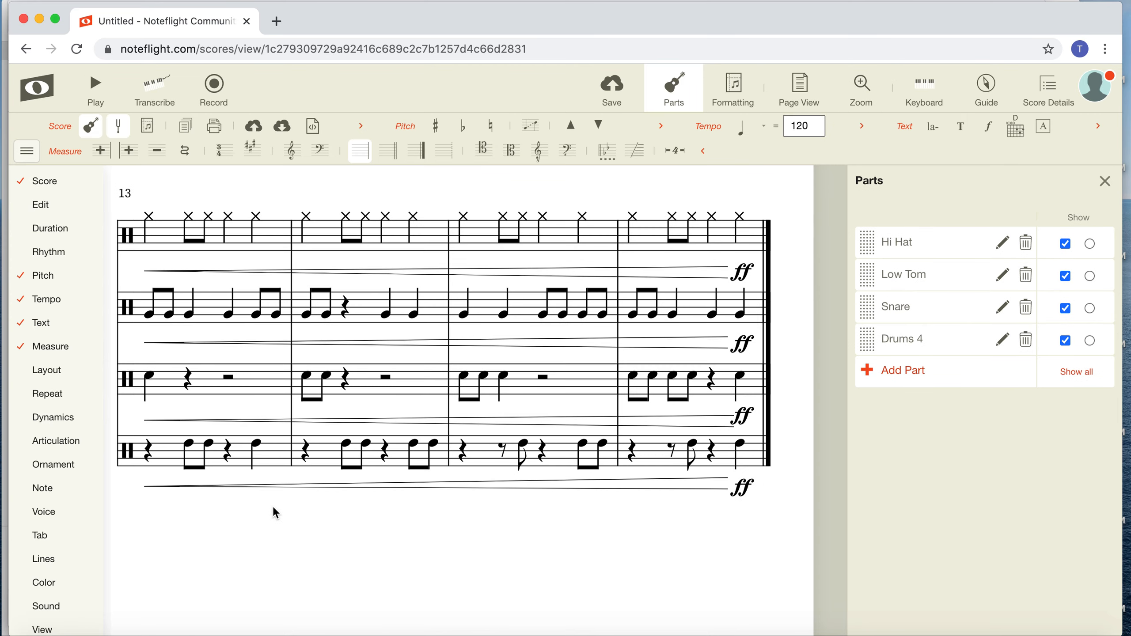
# Review all four parts of the score across measures 1 to 16, including the articulations, section barlines and closing dynamics.
pyautogui.scroll(10, 354, 543)
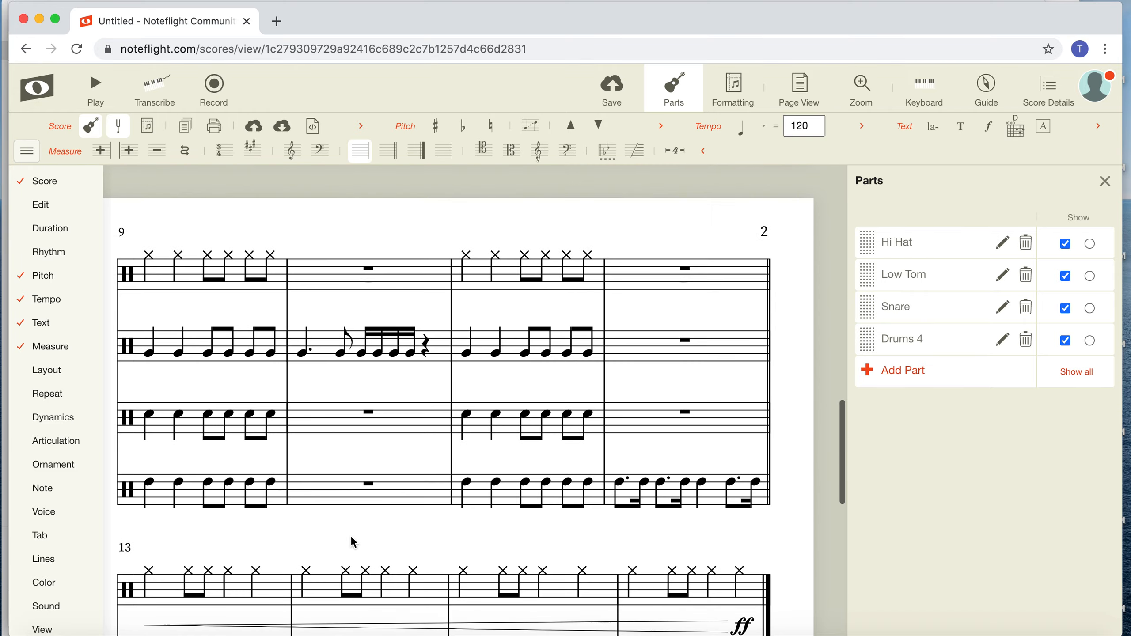
pyautogui.scroll(10, 352, 542)
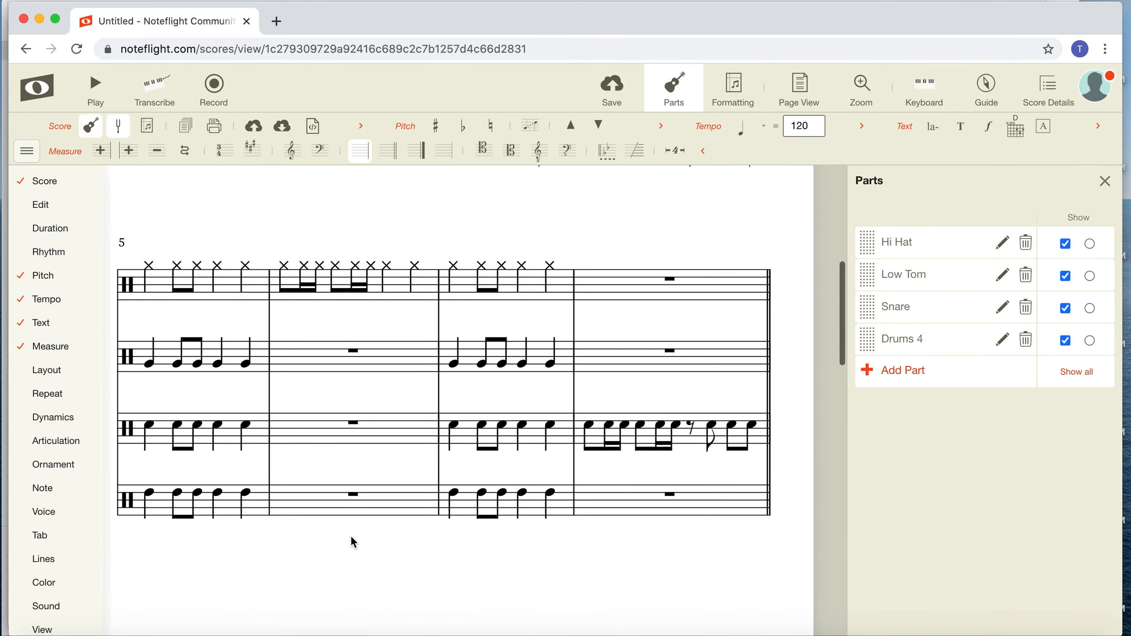
pyautogui.scroll(10, 352, 542)
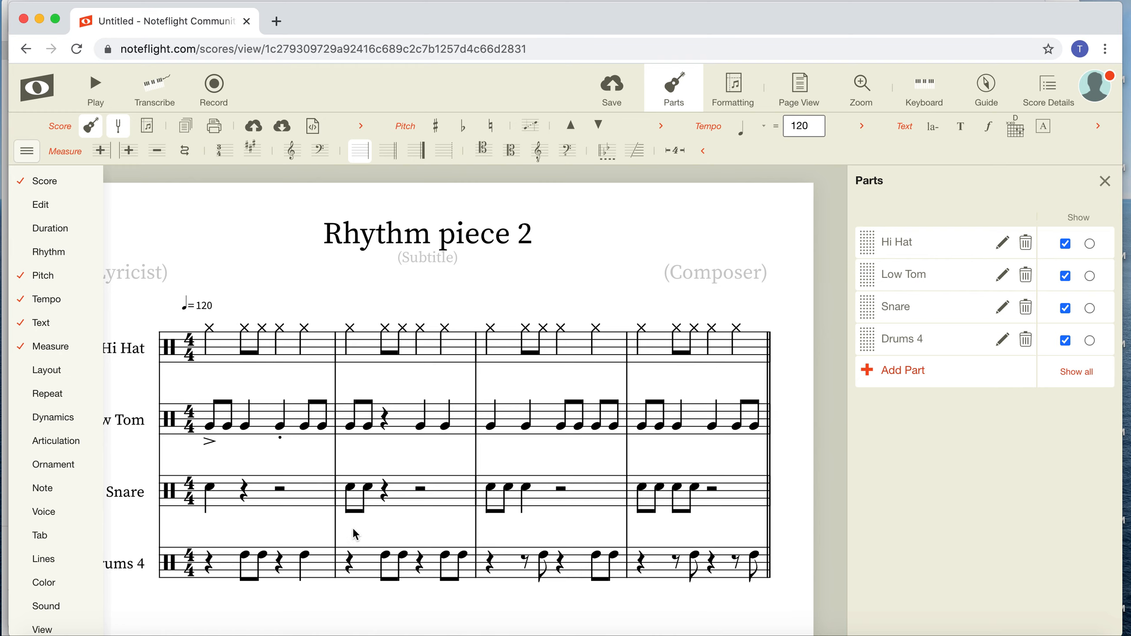
pyautogui.scroll(-10, 742, 531)
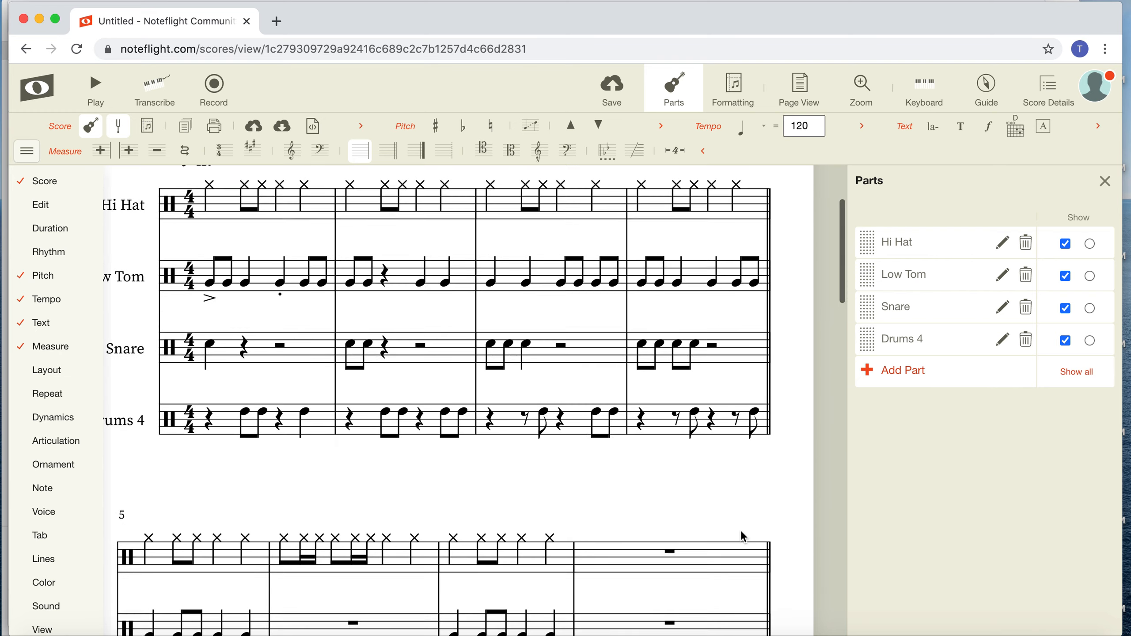
pyautogui.scroll(-8, 743, 537)
pyautogui.scroll(5, 743, 537)
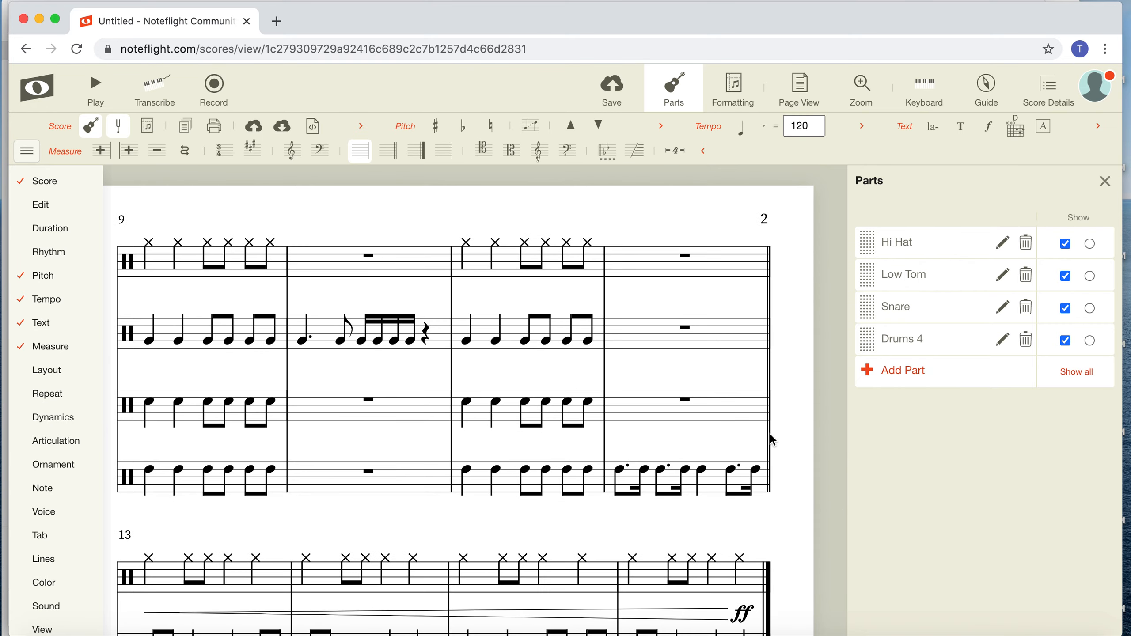
pyautogui.scroll(9, 773, 441)
pyautogui.scroll(3, 773, 441)
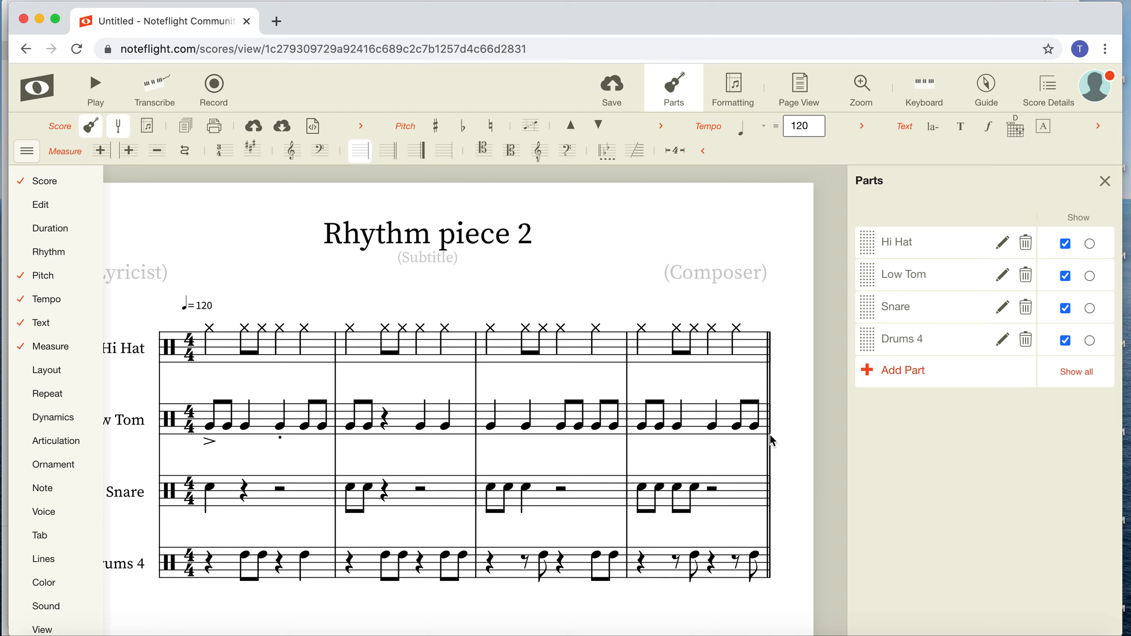